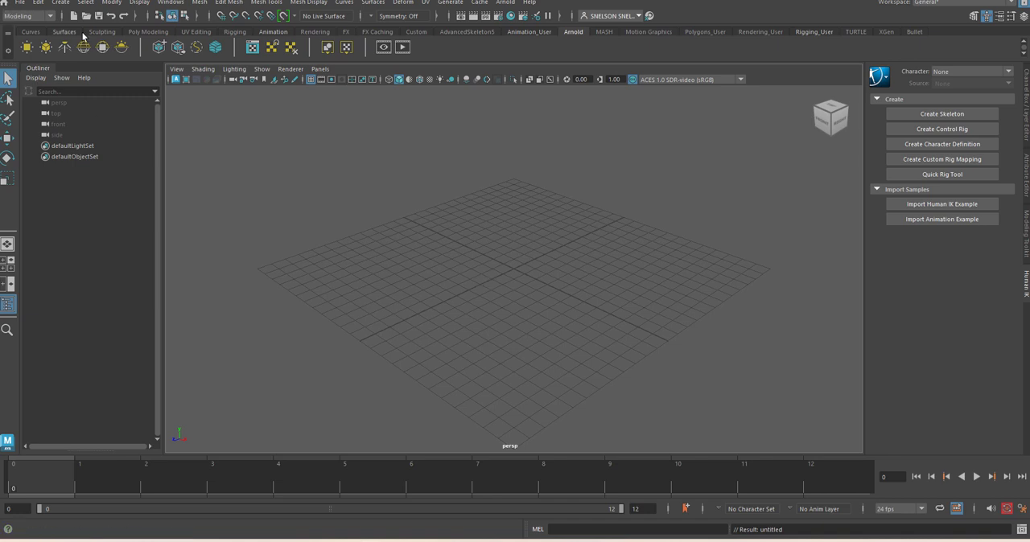
# Create a polygon cube at the centre of the grid
pyautogui.click(146, 32)
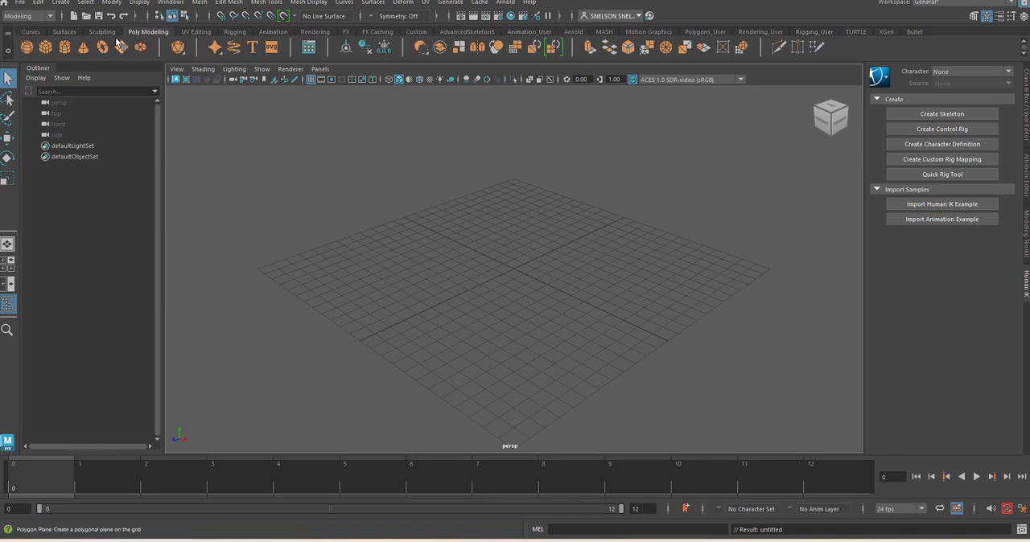
pyautogui.click(46, 46)
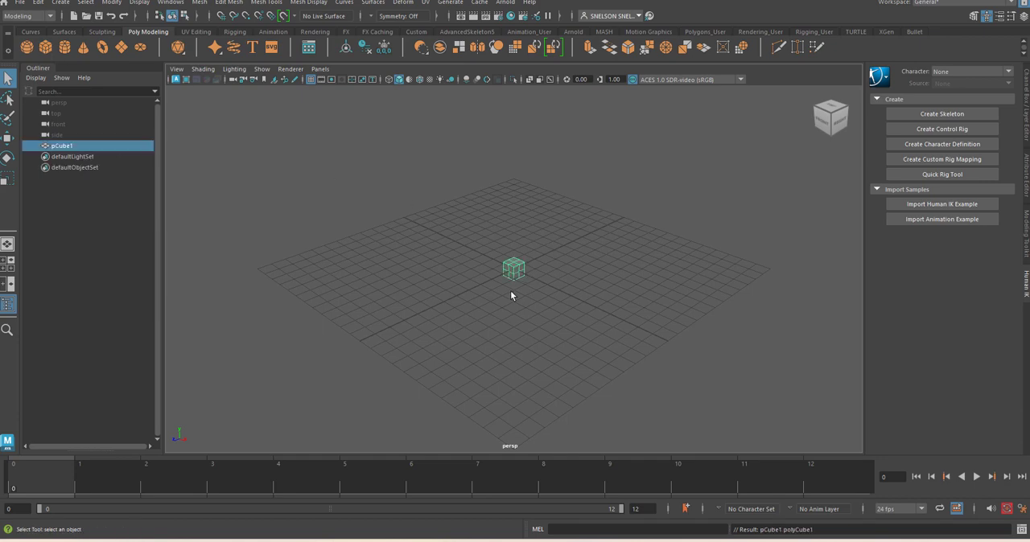
pyautogui.scroll(5, 515, 294)
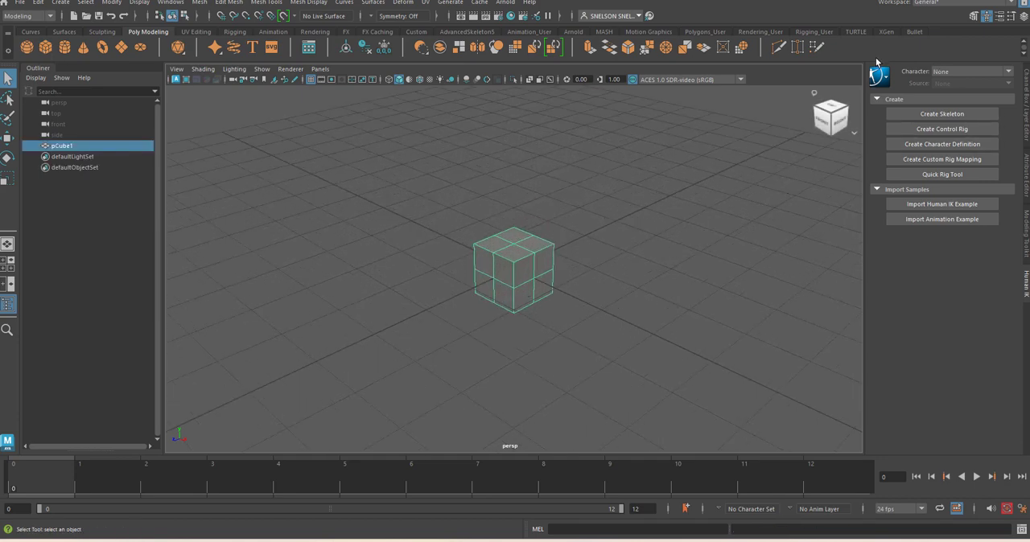
# Set the cube's width subdivisions to 5 and its height subdivisions to 4
pyautogui.click(1026, 179)
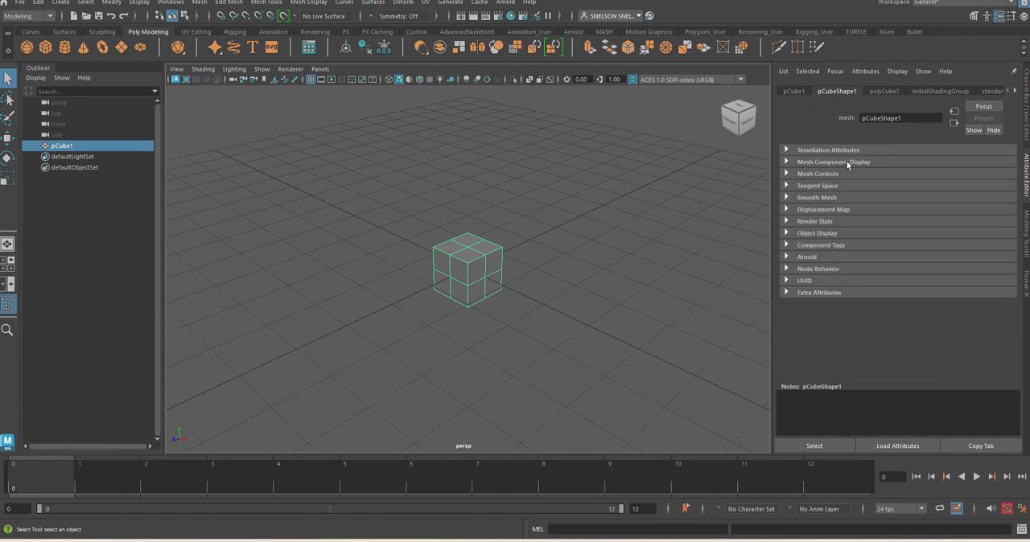
pyautogui.click(882, 91)
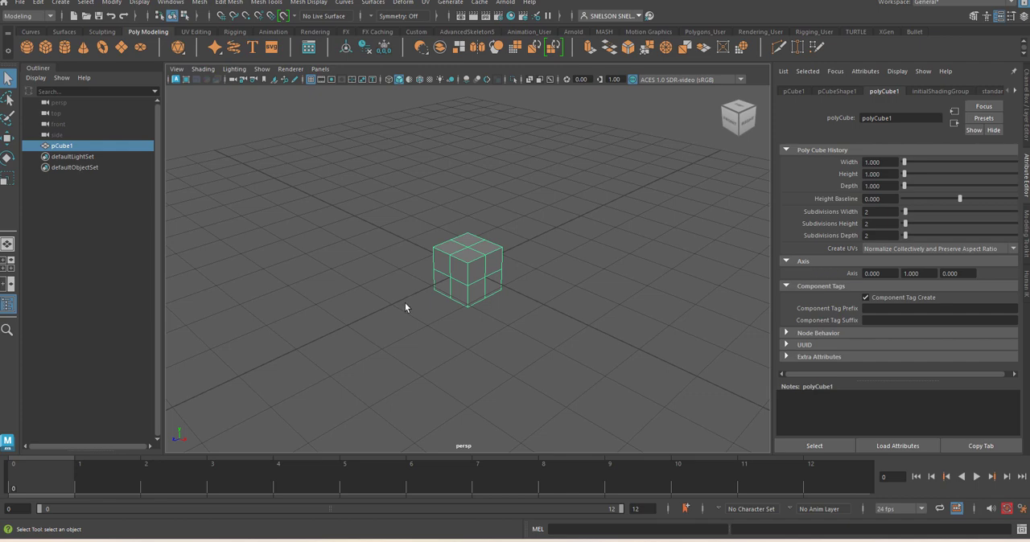
pyautogui.click(910, 212)
pyautogui.click(908, 223)
pyautogui.moveTo(908, 223); pyautogui.dragTo(910, 226)
pyautogui.moveTo(910, 228); pyautogui.dragTo(912, 213)
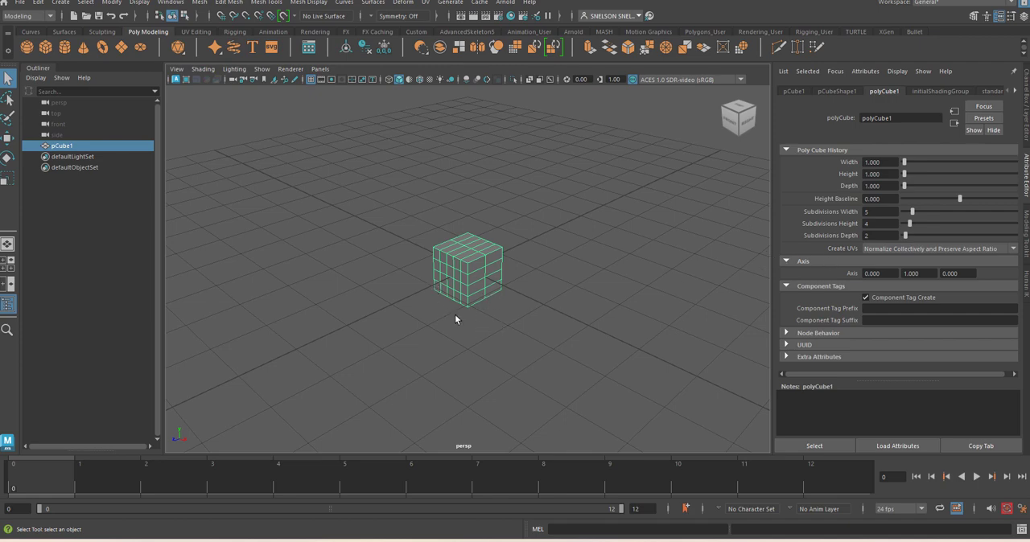
# Raise the cube vertically so that its base rests on the grid
pyautogui.keyDown('alt'); pyautogui.moveTo(466, 303); pyautogui.dragTo(513, 385, button='right'); pyautogui.keyUp('alt')
pyautogui.moveTo(506, 356)
pyautogui.keyDown('alt'); pyautogui.mouseDown()
pyautogui.moveTo(518, 347)
pyautogui.moveTo(515, 361)
pyautogui.mouseUp(); pyautogui.keyUp('alt')
pyautogui.moveTo(494, 260); pyautogui.dragTo(519, 215, button='right')
pyautogui.press('w')
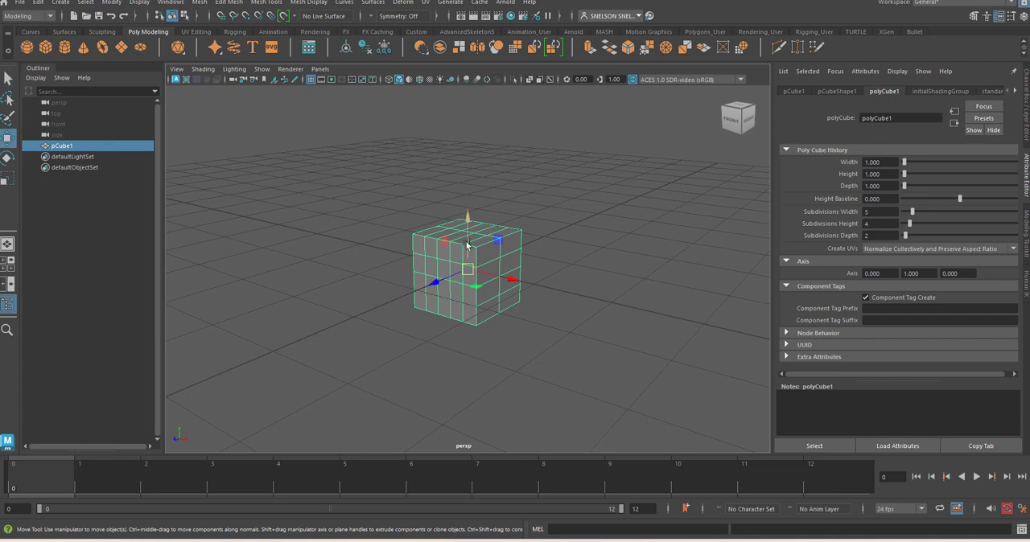
pyautogui.moveTo(470, 229); pyautogui.dragTo(467, 185)
pyautogui.keyDown('alt'); pyautogui.moveTo(442, 293); pyautogui.dragTo(485, 315); pyautogui.keyUp('alt')
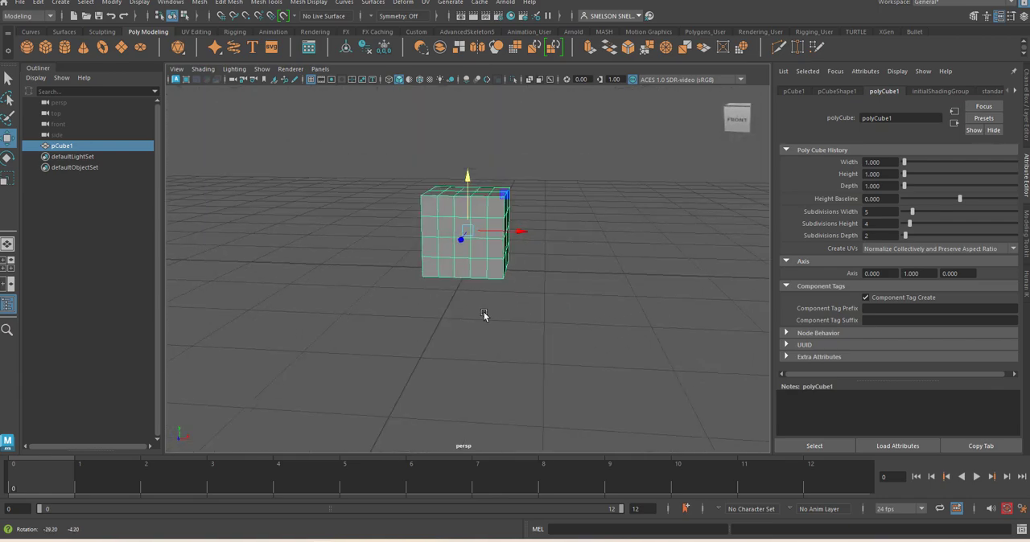
pyautogui.keyDown('alt'); pyautogui.moveTo(484, 315); pyautogui.dragTo(621, 266, button='right'); pyautogui.keyUp('alt')
pyautogui.keyDown('alt'); pyautogui.moveTo(621, 265); pyautogui.dragTo(565, 305); pyautogui.keyUp('alt')
pyautogui.keyDown('alt'); pyautogui.moveTo(565, 305); pyautogui.dragTo(568, 225, button='right'); pyautogui.keyUp('alt')
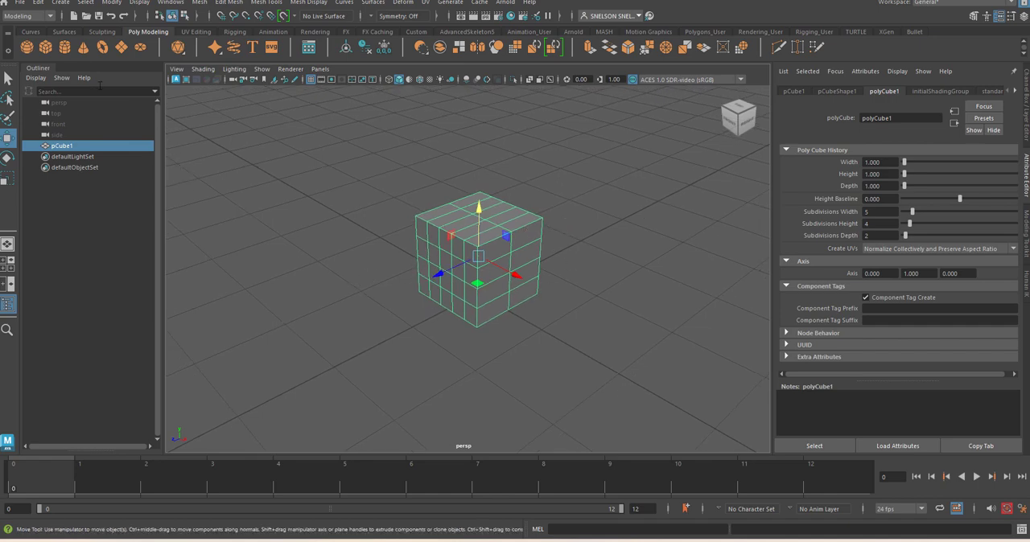
pyautogui.keyDown('alt'); pyautogui.moveTo(419, 307); pyautogui.dragTo(437, 291); pyautogui.keyUp('alt')
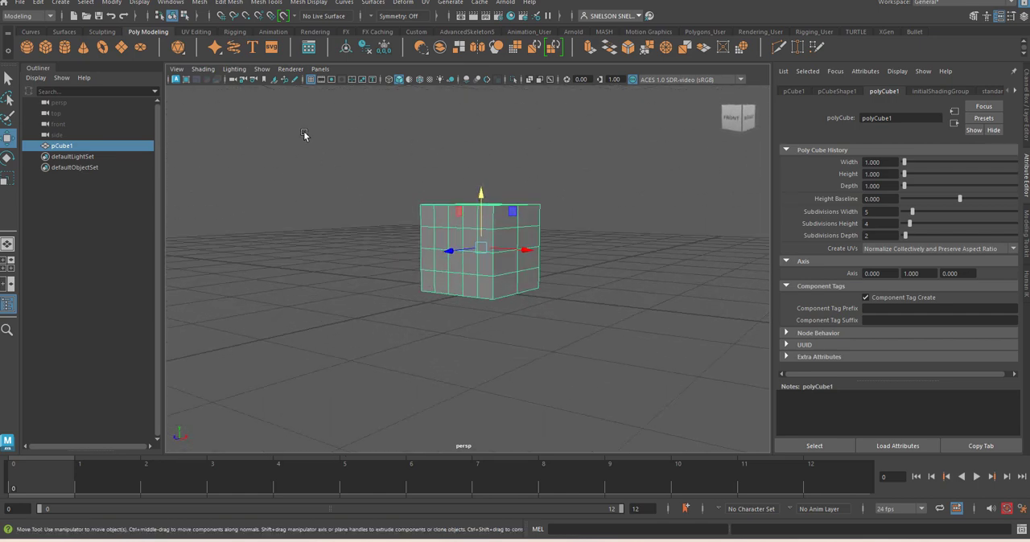
# Open the Content Browser and show the Bipeds examples under Modeling, Sculpting Base Meshes
pyautogui.click(178, 3)
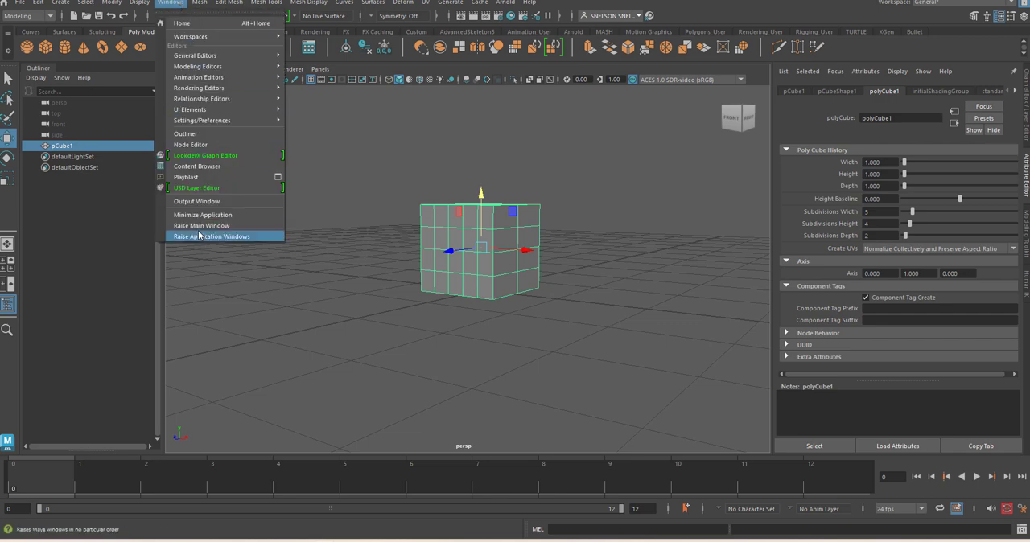
pyautogui.click(213, 168)
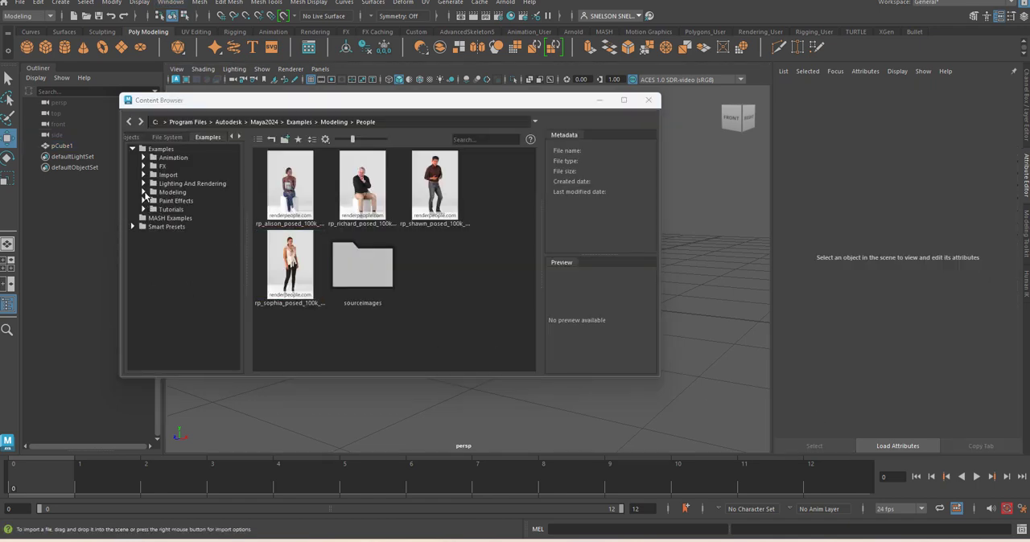
pyautogui.click(142, 192)
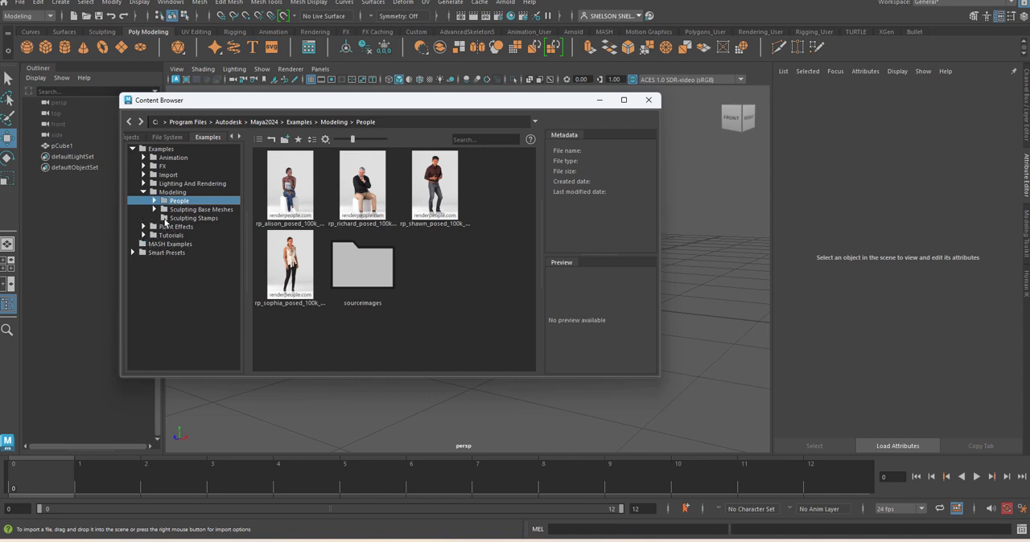
pyautogui.click(155, 209)
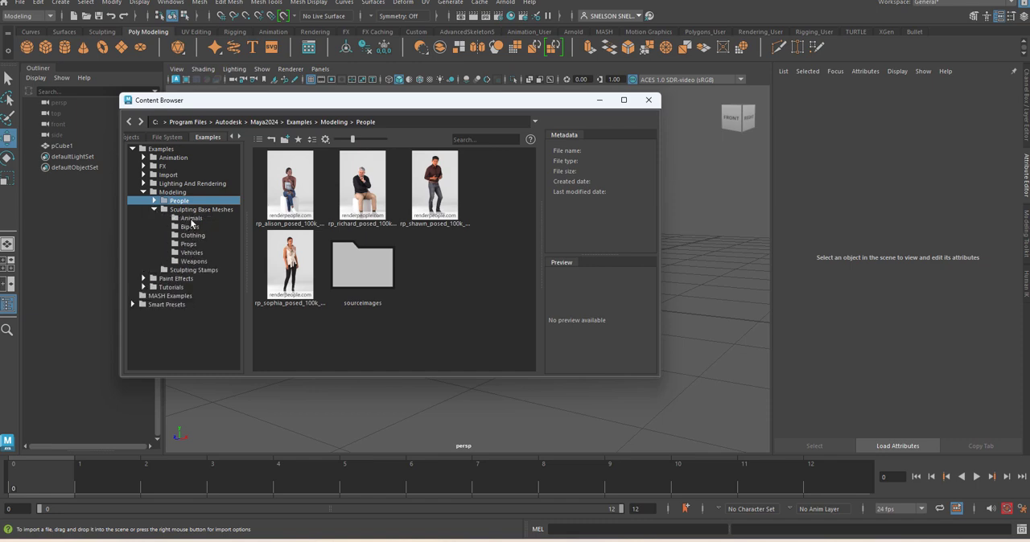
pyautogui.click(191, 220)
pyautogui.click(190, 227)
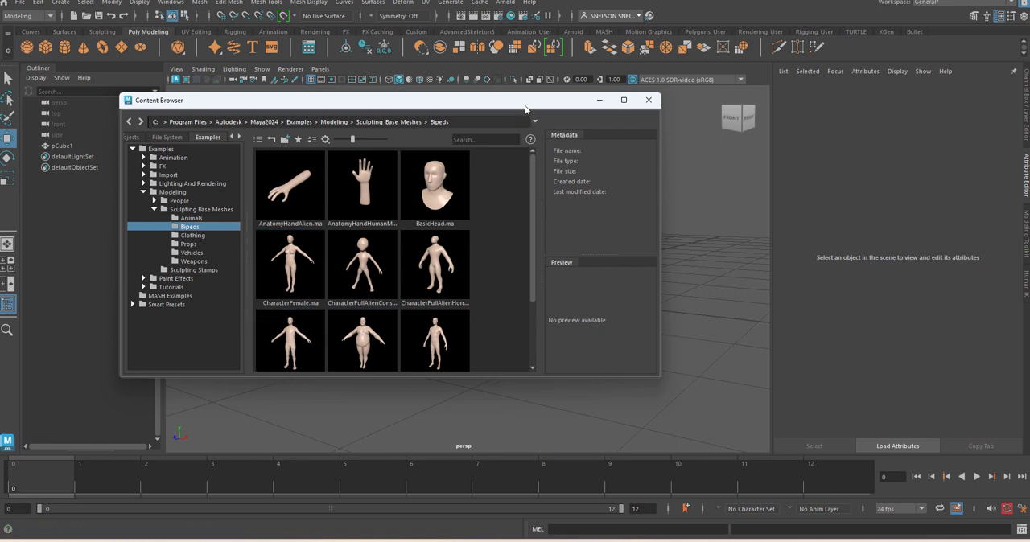
# Import the standing HumanBody base mesh into the scene and close the Content Browser
pyautogui.moveTo(519, 106); pyautogui.dragTo(375, 110)
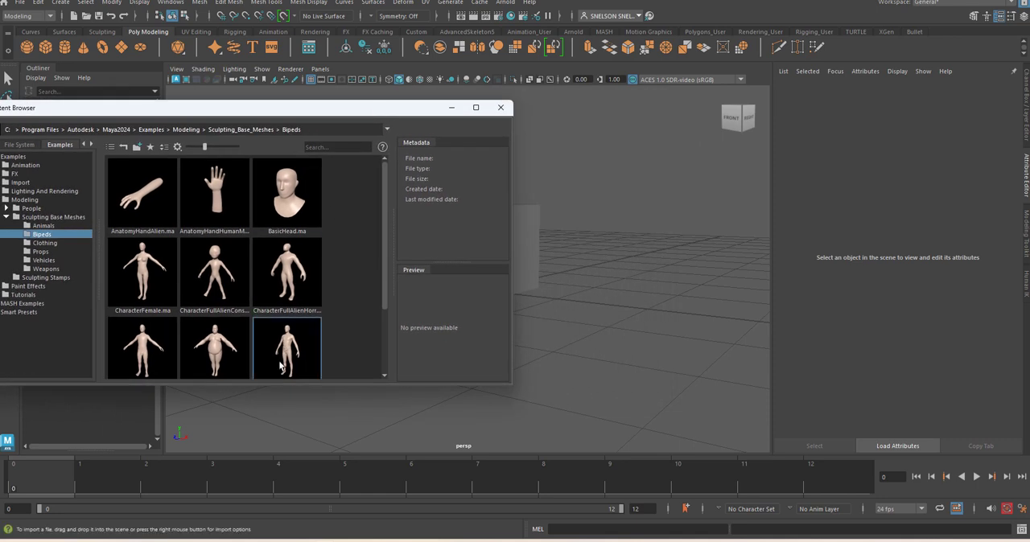
pyautogui.moveTo(287, 347); pyautogui.dragTo(599, 290)
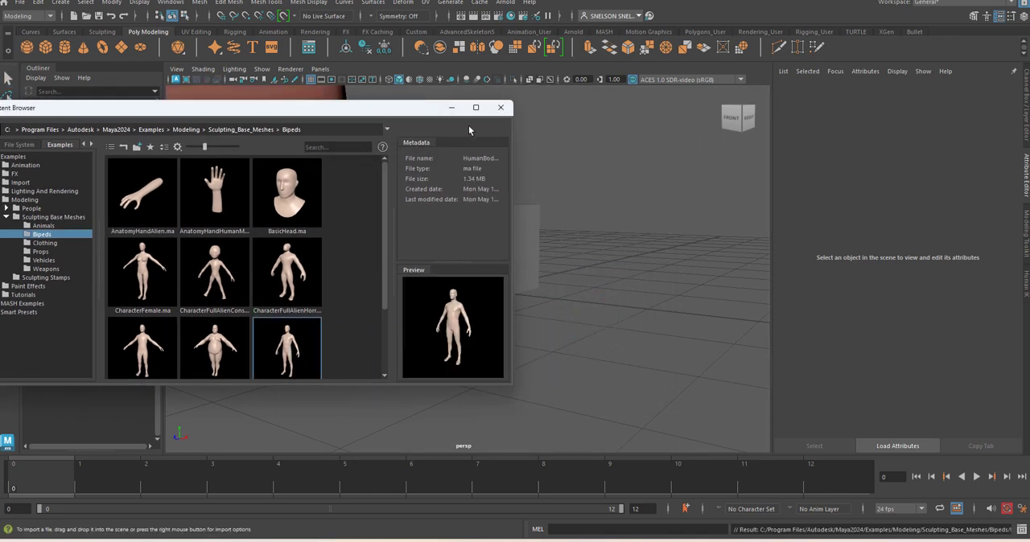
pyautogui.click(500, 107)
pyautogui.press('a')
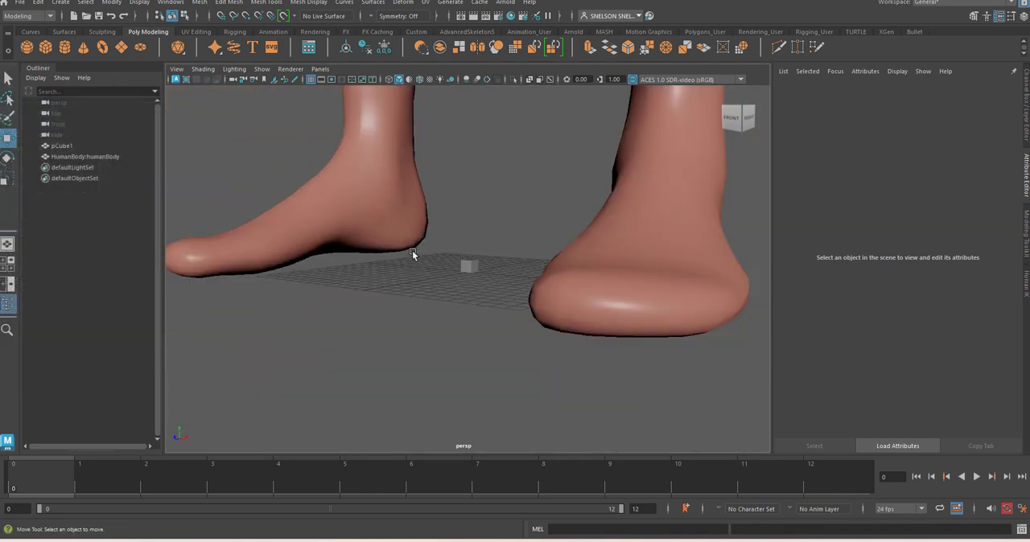
# Scale the human body down uniformly to about 0.012, roughly twice the cube's height
pyautogui.scroll(10, 460, 267)
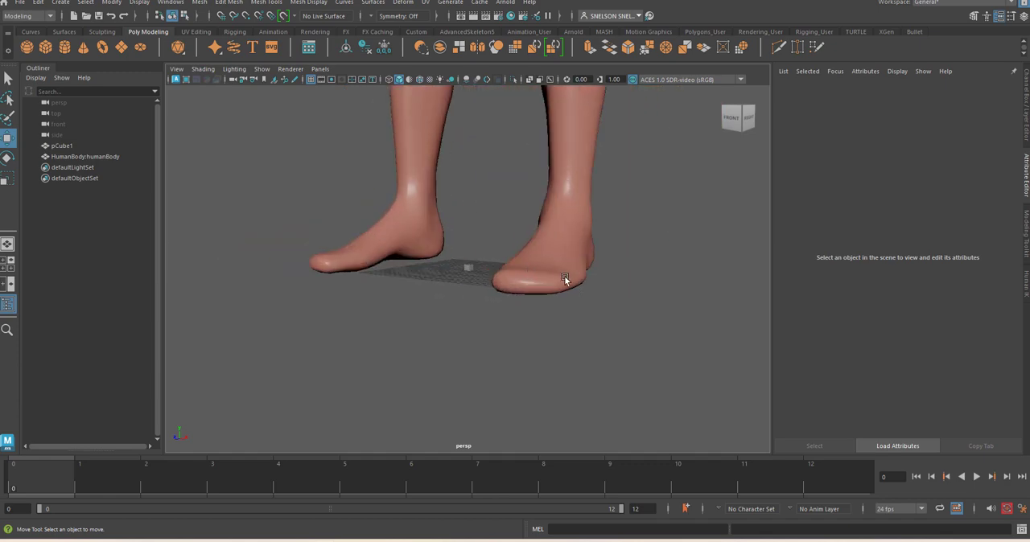
pyautogui.click(564, 279)
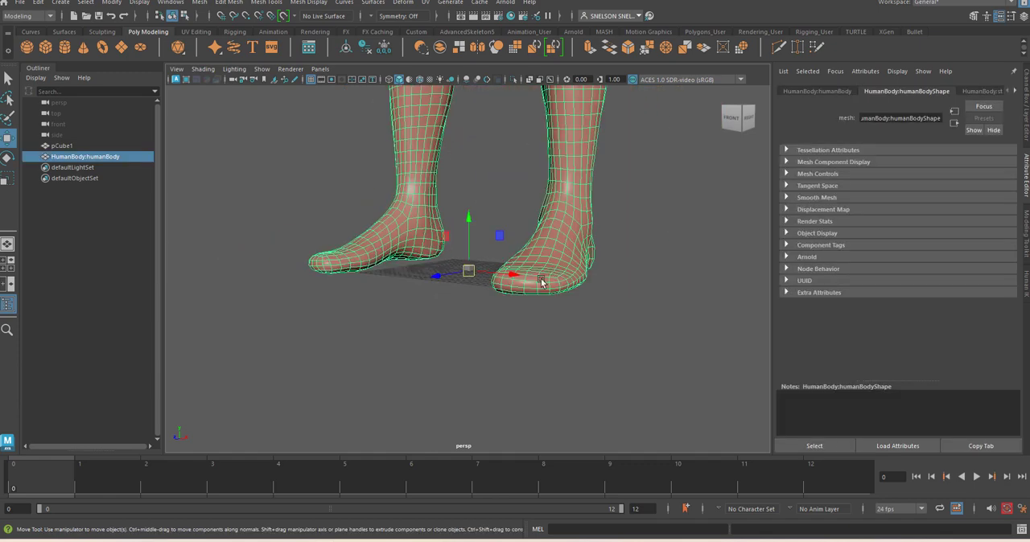
pyautogui.press('r')
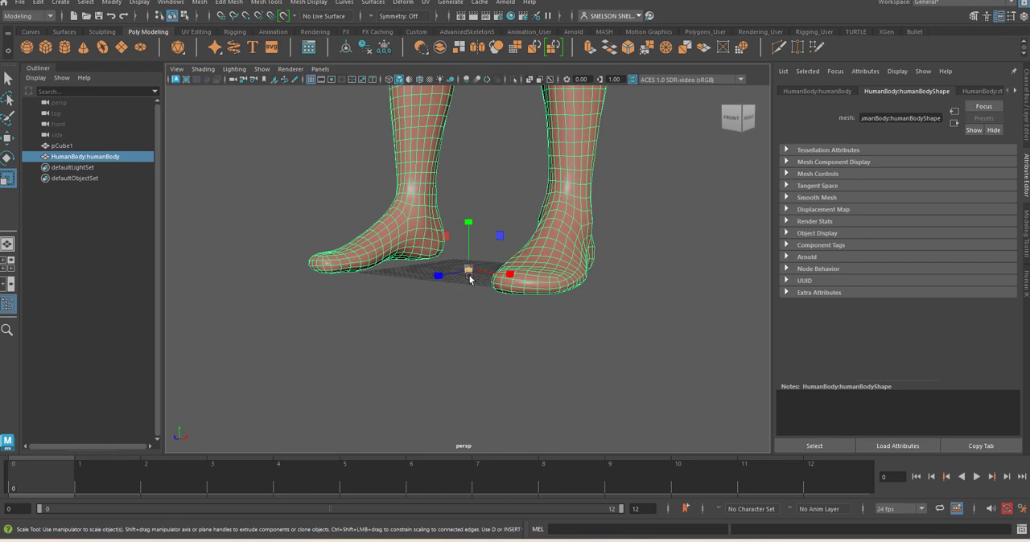
pyautogui.moveTo(468, 274); pyautogui.dragTo(427, 330)
pyautogui.moveTo(469, 272); pyautogui.dragTo(449, 322)
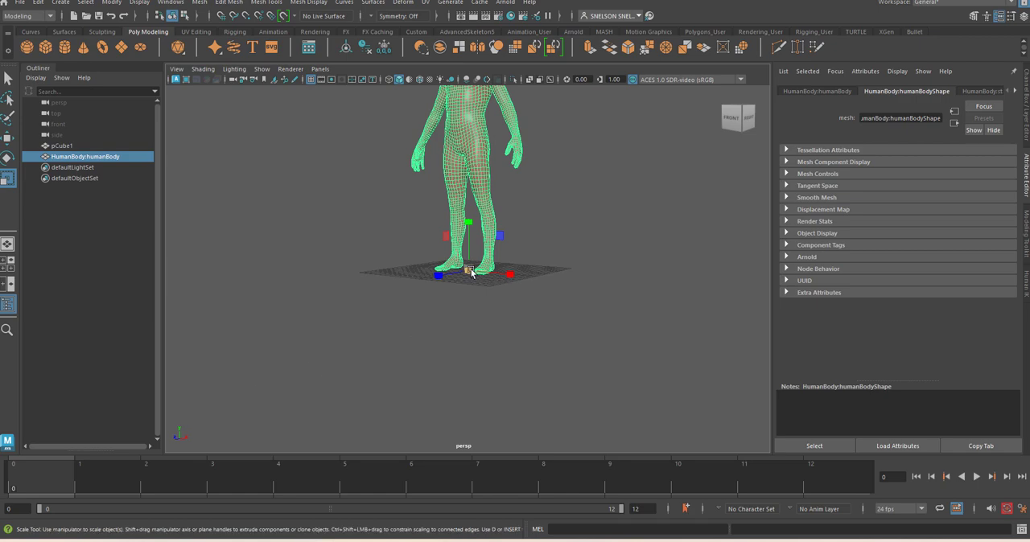
pyautogui.moveTo(469, 271); pyautogui.dragTo(257, 387)
pyautogui.scroll(5, 492, 305)
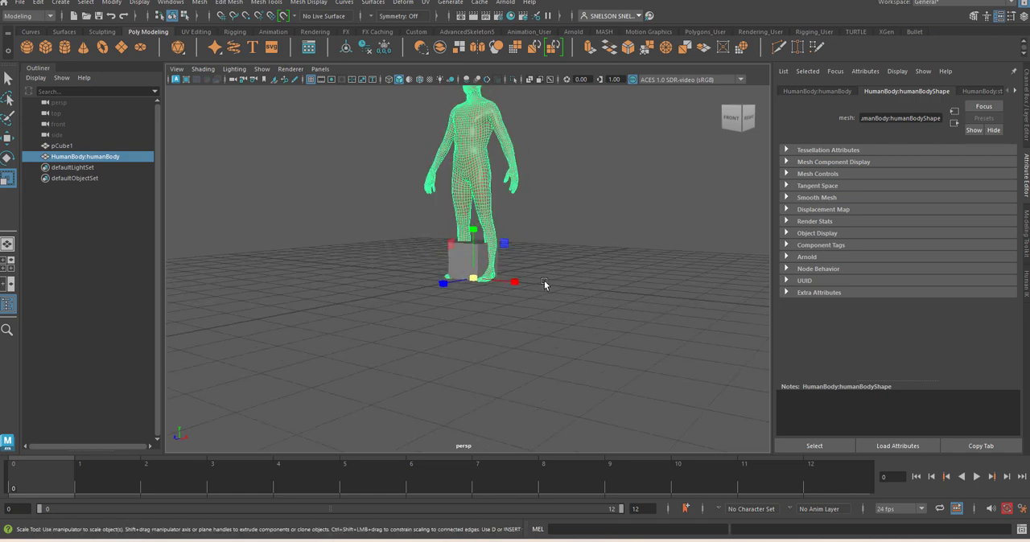
pyautogui.moveTo(473, 279); pyautogui.dragTo(338, 320)
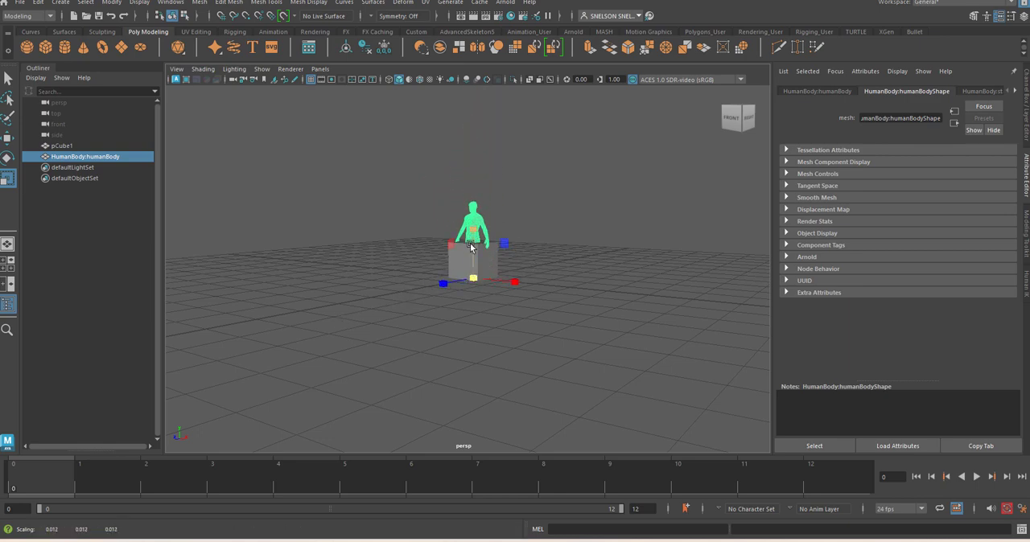
# Move the human body forward and sideways out of the cube so it stands beside it
pyautogui.scroll(3, 470, 253)
pyautogui.scroll(2, 471, 254)
pyautogui.press('w')
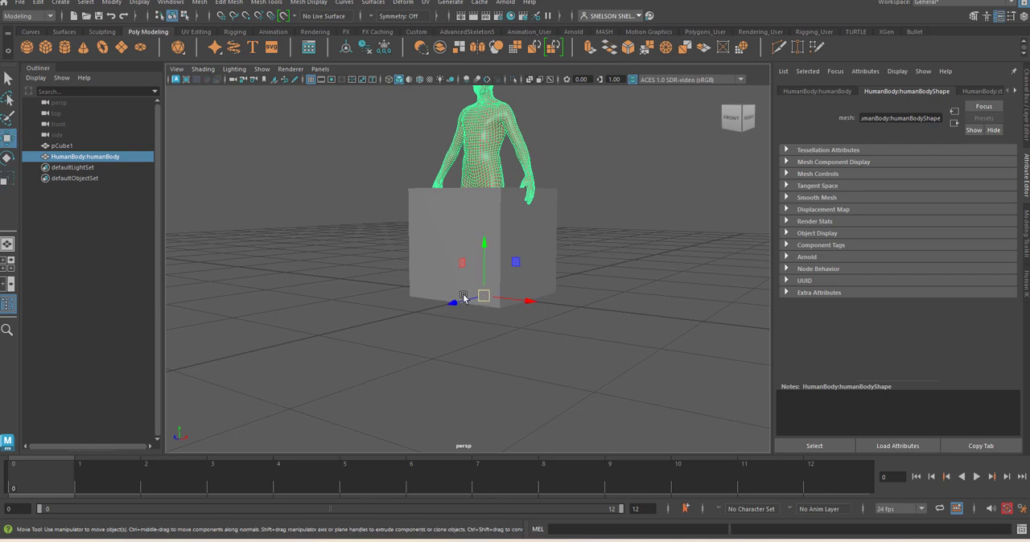
pyautogui.moveTo(464, 298); pyautogui.dragTo(346, 344)
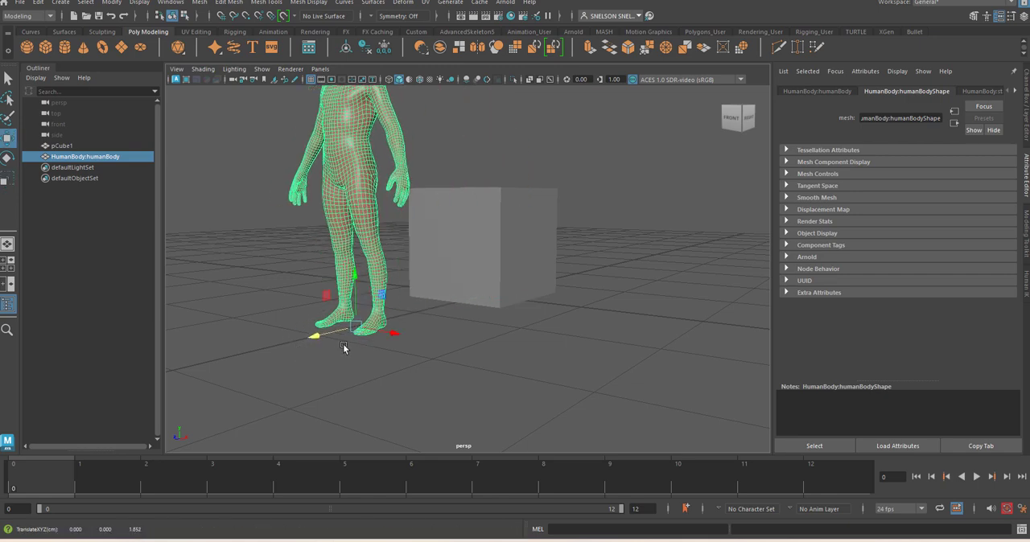
pyautogui.moveTo(407, 335); pyautogui.dragTo(297, 316)
# Scale the cube up uniformly until it towers over the human body
pyautogui.click(453, 245)
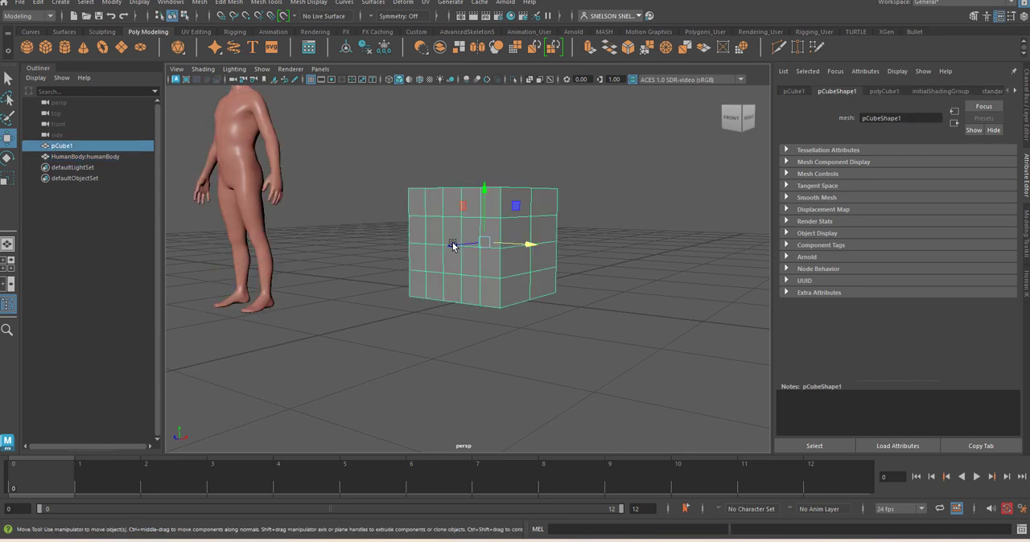
pyautogui.press('r')
pyautogui.scroll(-3, 482, 238)
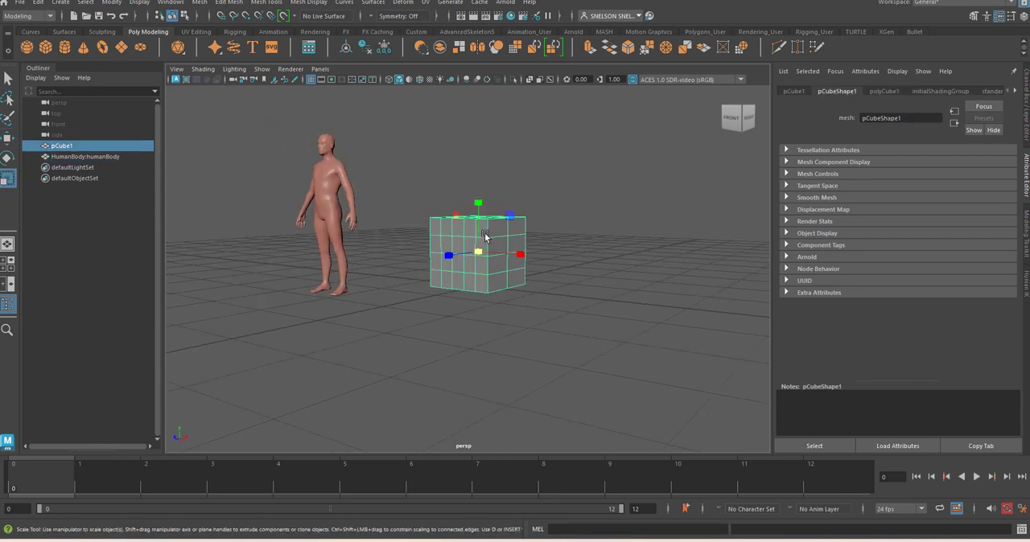
pyautogui.scroll(-2, 485, 236)
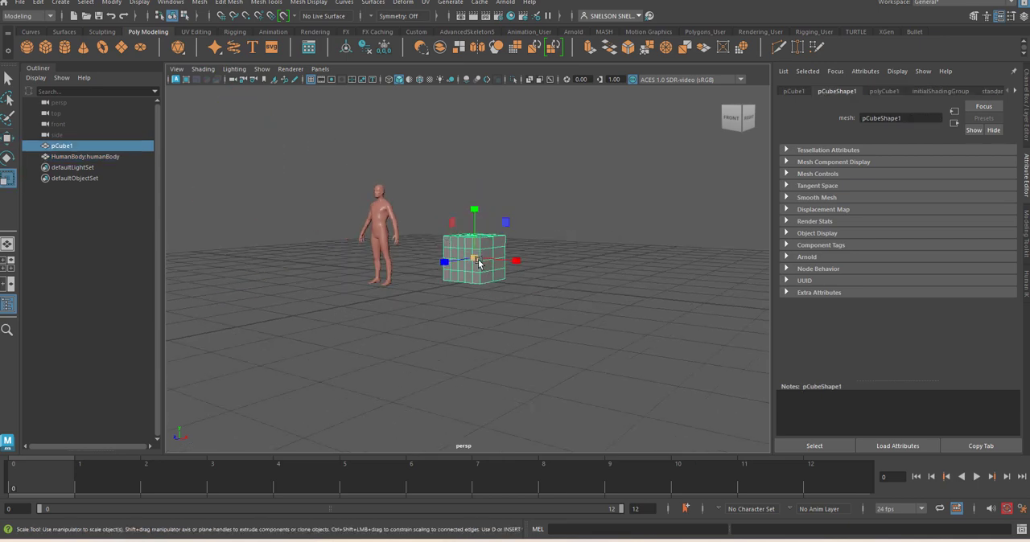
pyautogui.keyDown('alt'); pyautogui.moveTo(499, 285); pyautogui.dragTo(593, 311); pyautogui.keyUp('alt')
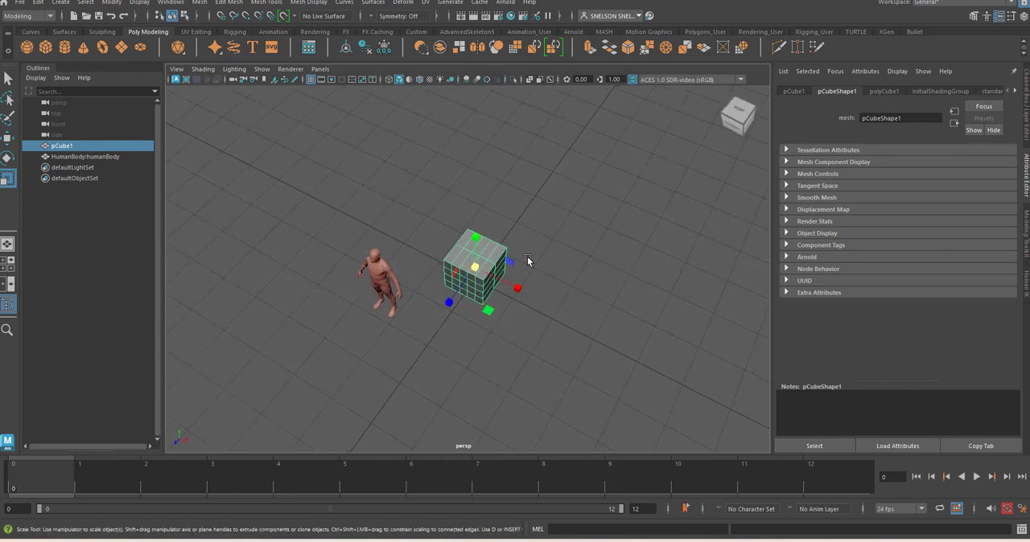
pyautogui.click(475, 271)
pyautogui.moveTo(476, 270); pyautogui.dragTo(660, 207)
# Move the enlarged cube back behind the human body and raise it so its base sits on the grid
pyautogui.press('w')
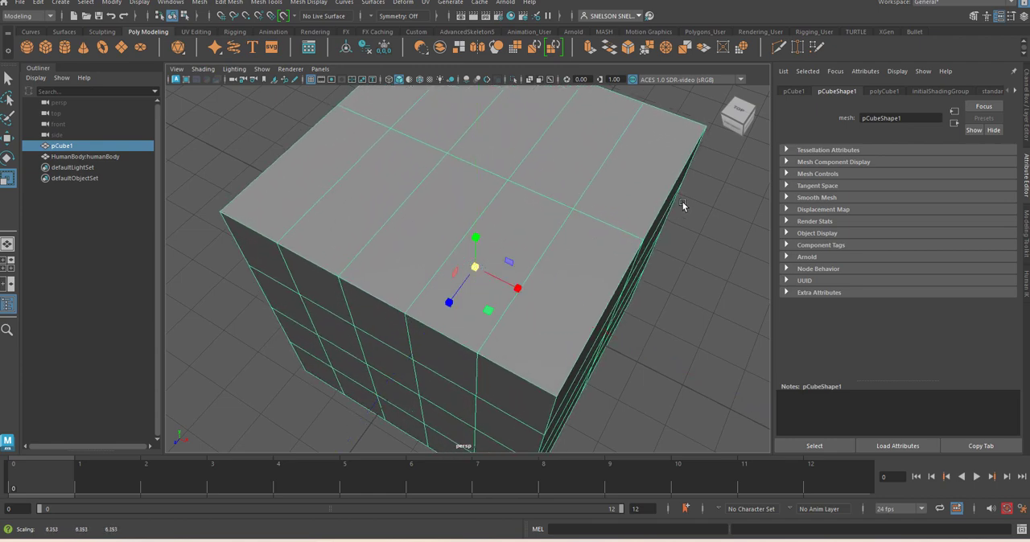
pyautogui.moveTo(449, 306); pyautogui.dragTo(525, 198)
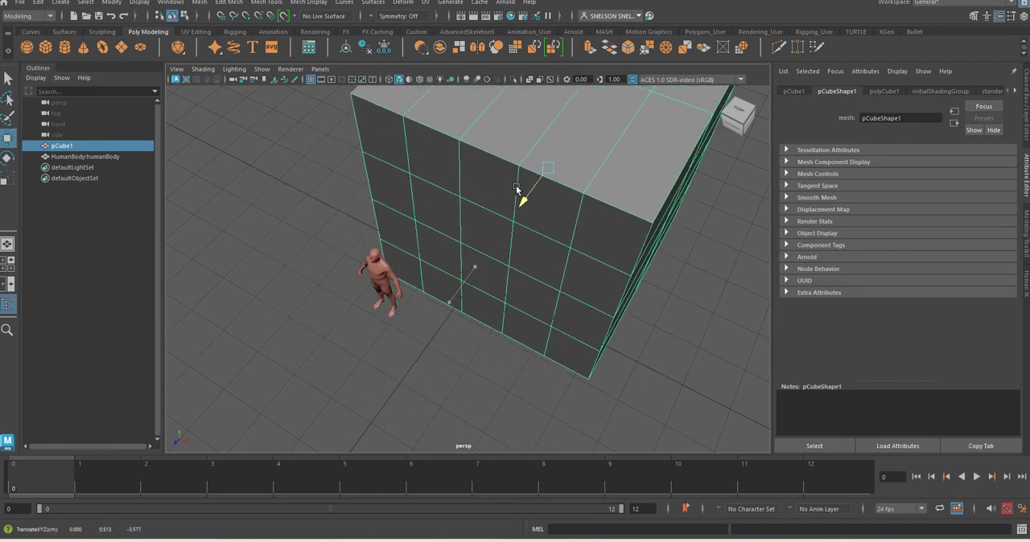
pyautogui.keyDown('alt'); pyautogui.moveTo(464, 306); pyautogui.dragTo(494, 239); pyautogui.keyUp('alt')
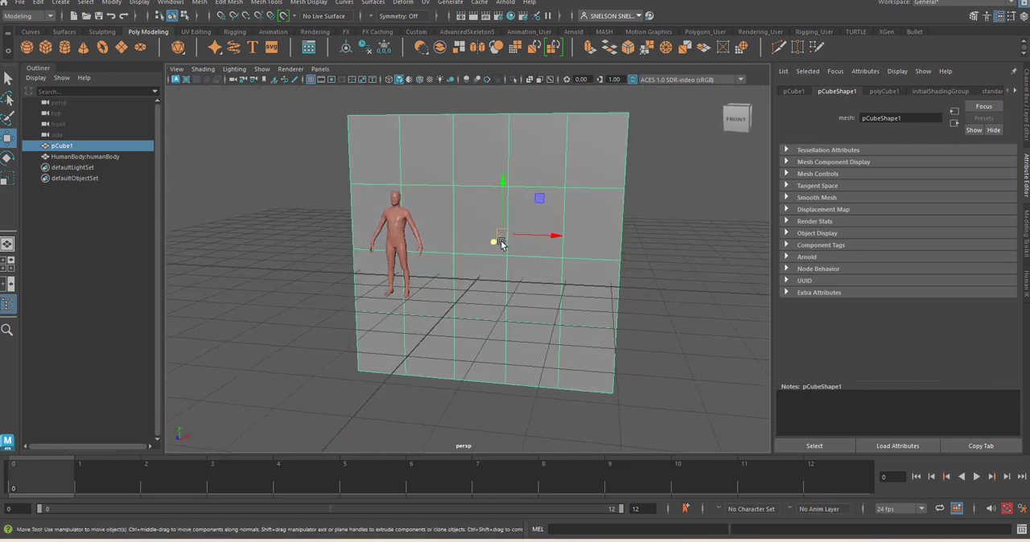
pyautogui.moveTo(504, 184); pyautogui.dragTo(507, 98)
# Scale the cube down uniformly to about 4.36
pyautogui.press('r')
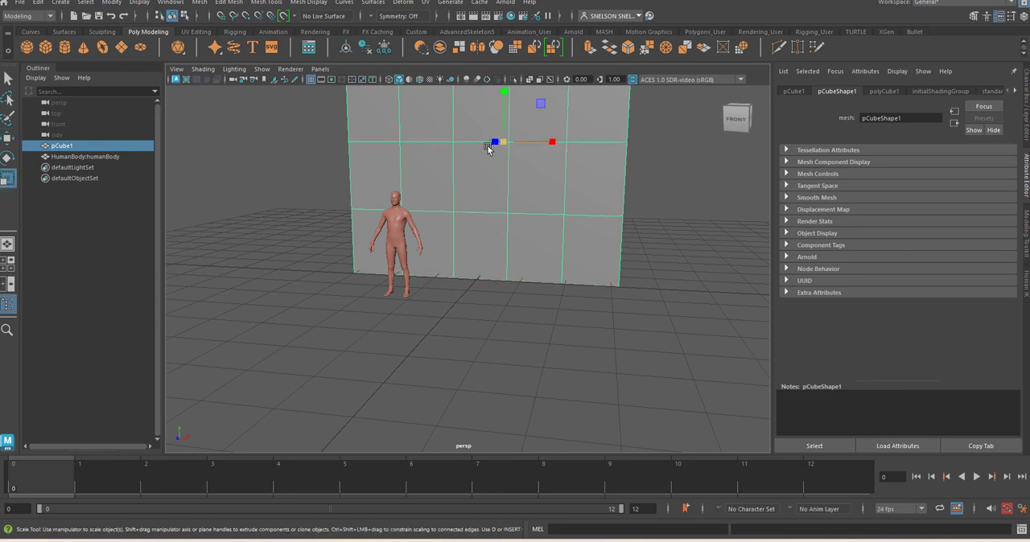
pyautogui.moveTo(496, 142); pyautogui.dragTo(445, 162)
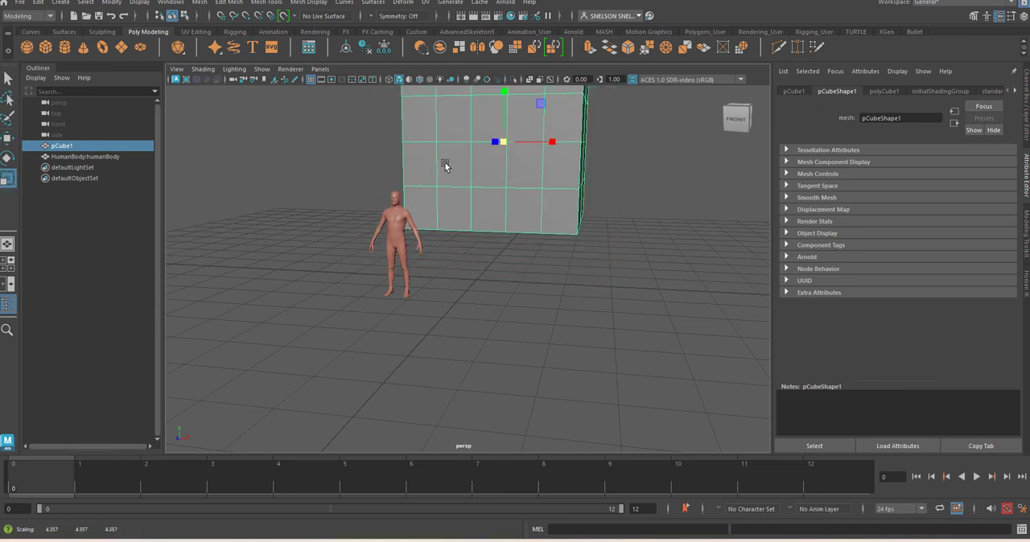
# Lower the cube until its base rests on the ground line, fine-tuning its height in the front view
pyautogui.press('w')
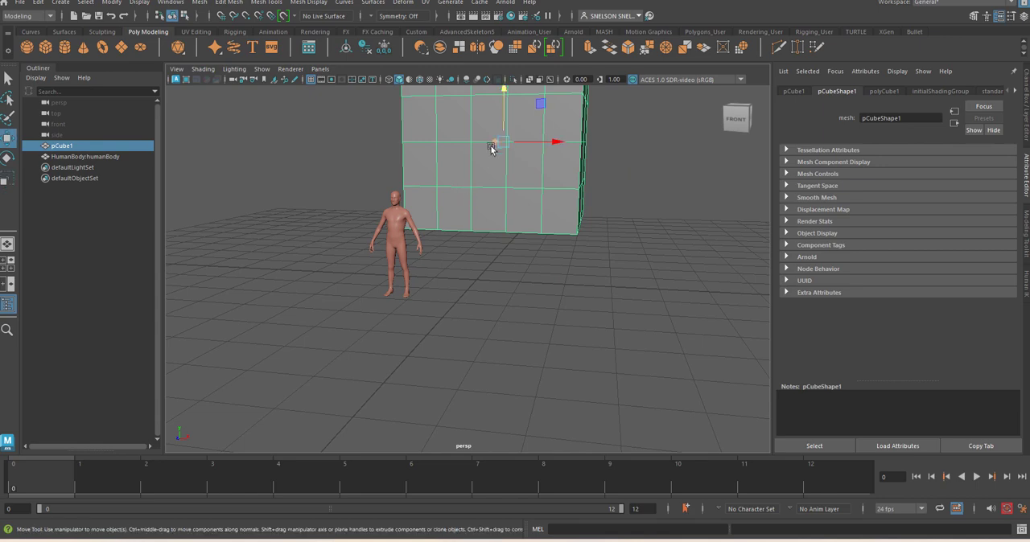
pyautogui.moveTo(501, 101); pyautogui.dragTo(499, 137)
pyautogui.press('space')
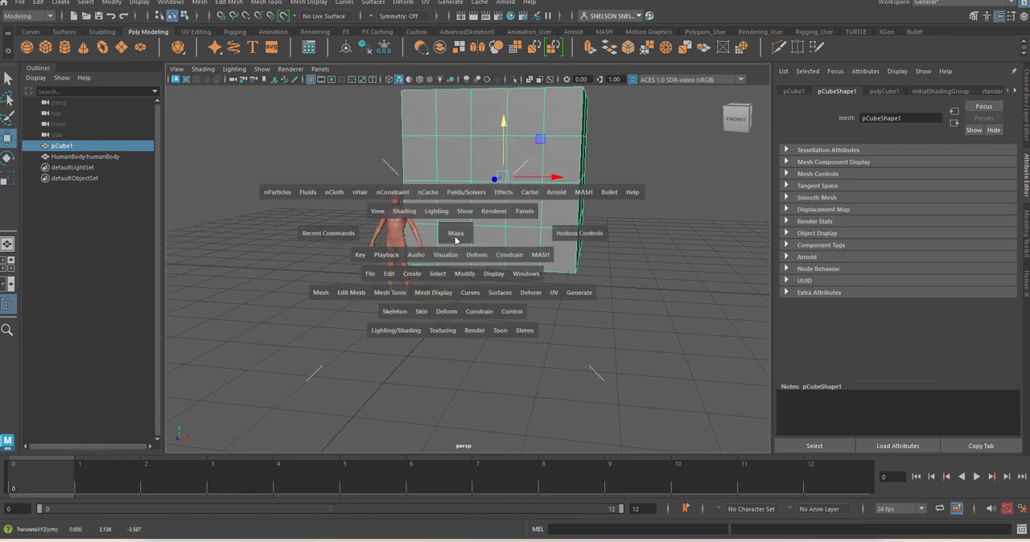
pyautogui.moveTo(455, 233); pyautogui.dragTo(459, 237)
pyautogui.scroll(3, 459, 236)
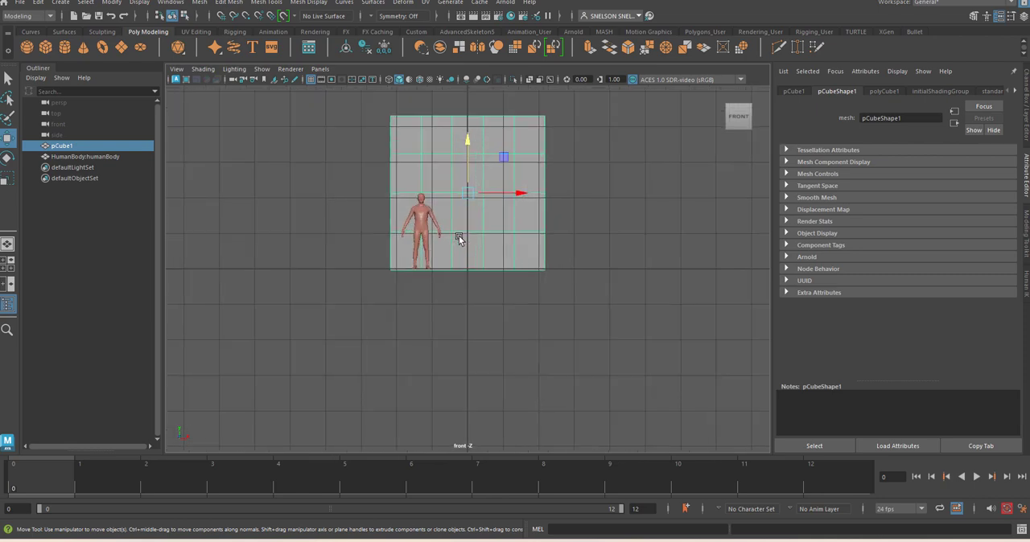
pyautogui.scroll(2, 458, 236)
pyautogui.moveTo(471, 132); pyautogui.dragTo(468, 121)
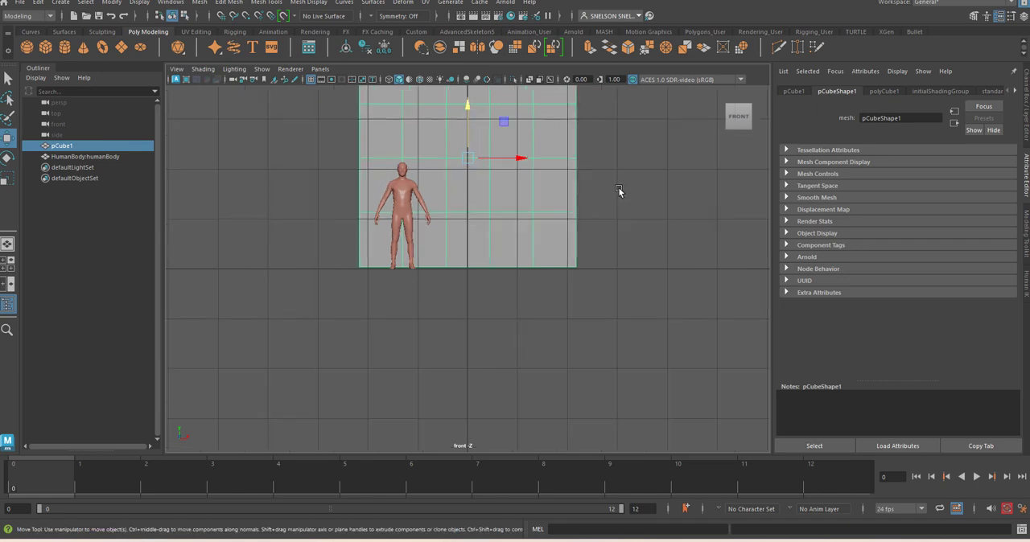
# Scale the cube down uniformly to about 3.48 and lower it so its base sits on the ground line again
pyautogui.scroll(-4, 618, 188)
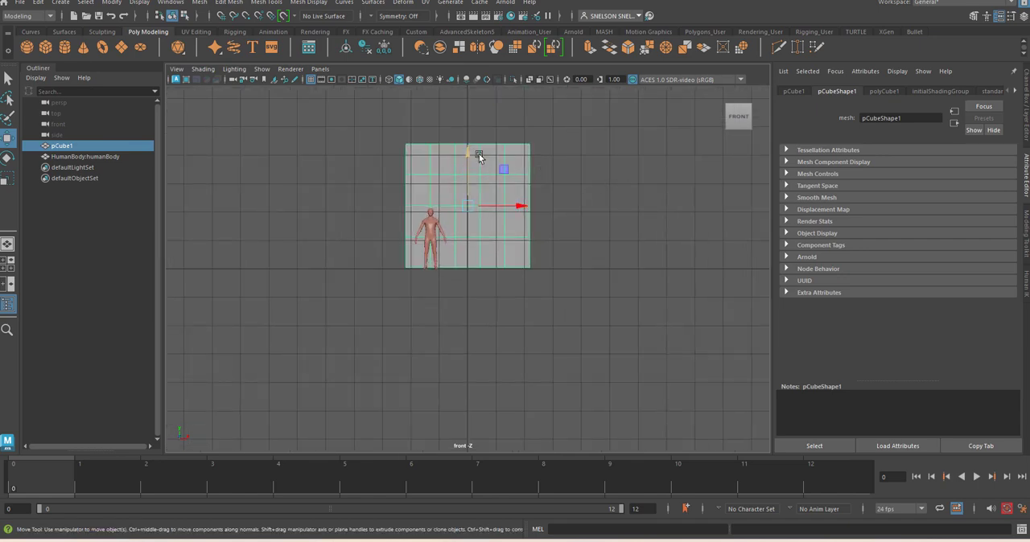
pyautogui.press('r')
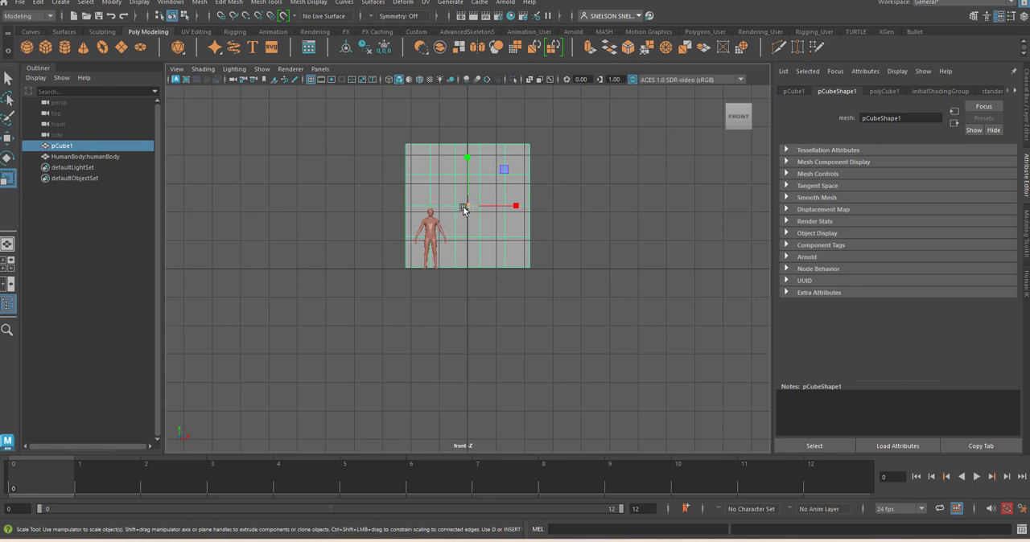
pyautogui.moveTo(465, 209); pyautogui.dragTo(442, 221)
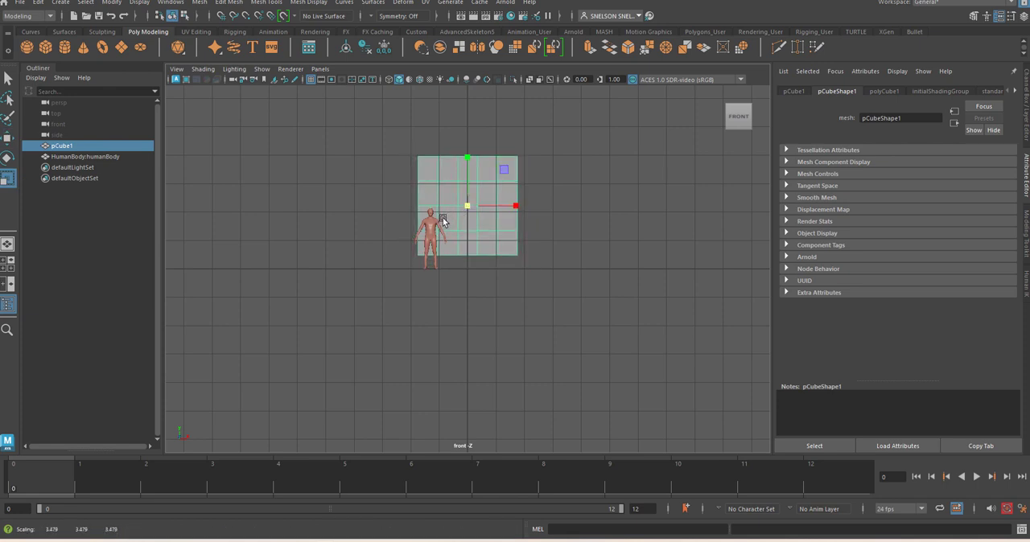
pyautogui.press('w')
pyautogui.moveTo(474, 151); pyautogui.dragTo(469, 173)
pyautogui.scroll(3, 490, 194)
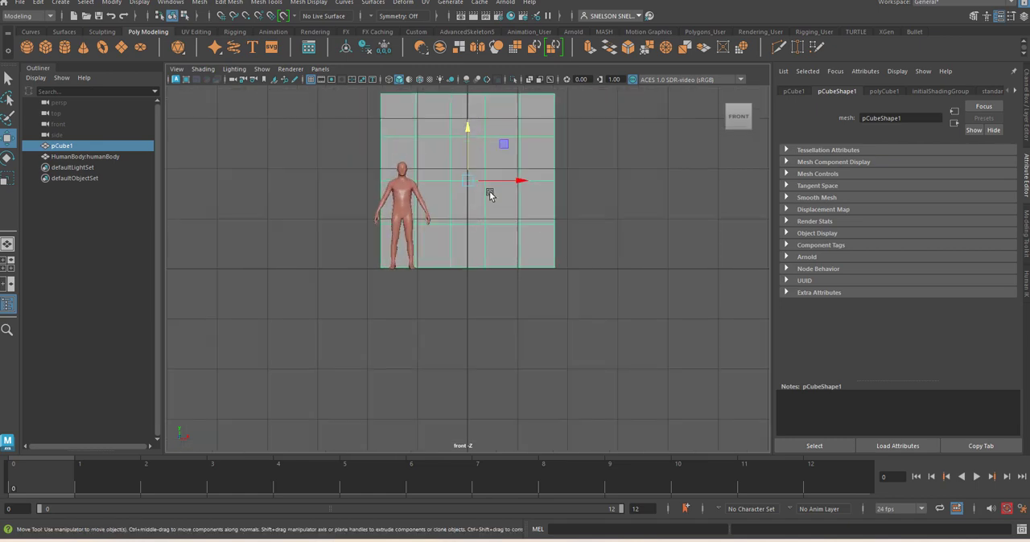
# Raise the second and third vertex rows from the cube's top so the third row sits just above the human body's head
pyautogui.moveTo(494, 194); pyautogui.dragTo(433, 194, button='right')
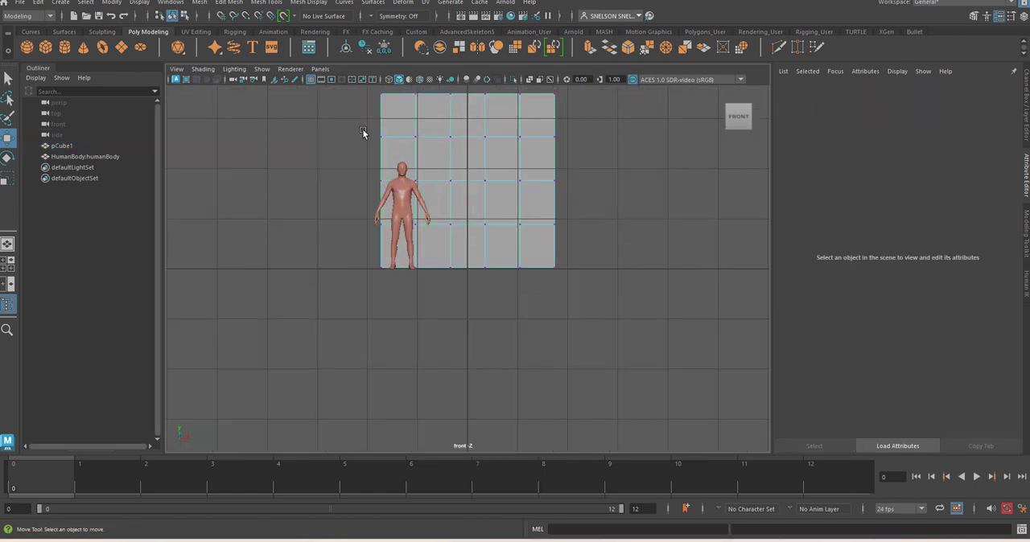
pyautogui.click(470, 138)
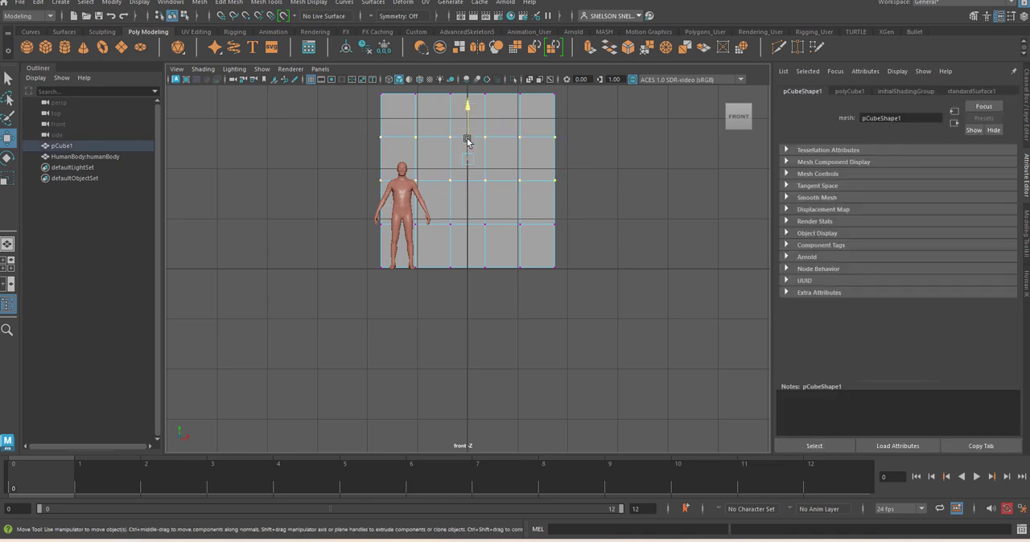
pyautogui.moveTo(470, 143); pyautogui.dragTo(468, 110)
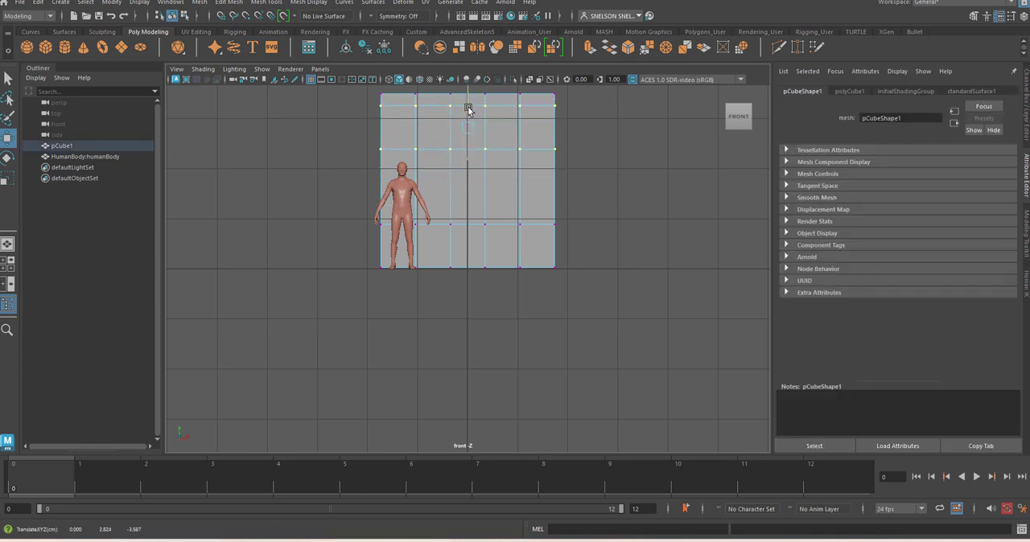
# Shift the lower vertices of the cube's second column sideways toward the nearest edge, widening the faces for a doorway
pyautogui.click(455, 321)
pyautogui.moveTo(425, 145); pyautogui.dragTo(399, 322)
pyautogui.moveTo(460, 210); pyautogui.dragTo(451, 207)
pyautogui.click(433, 282)
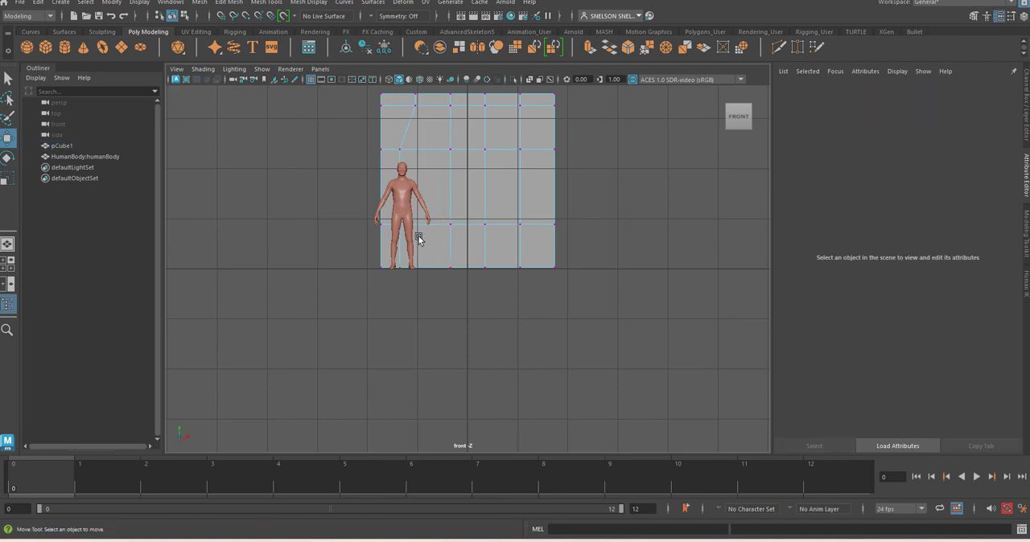
# Return to object mode and move the whole cube sideways until its widened doorway column lies behind the human body
pyautogui.moveTo(522, 138); pyautogui.dragTo(555, 122, button='right')
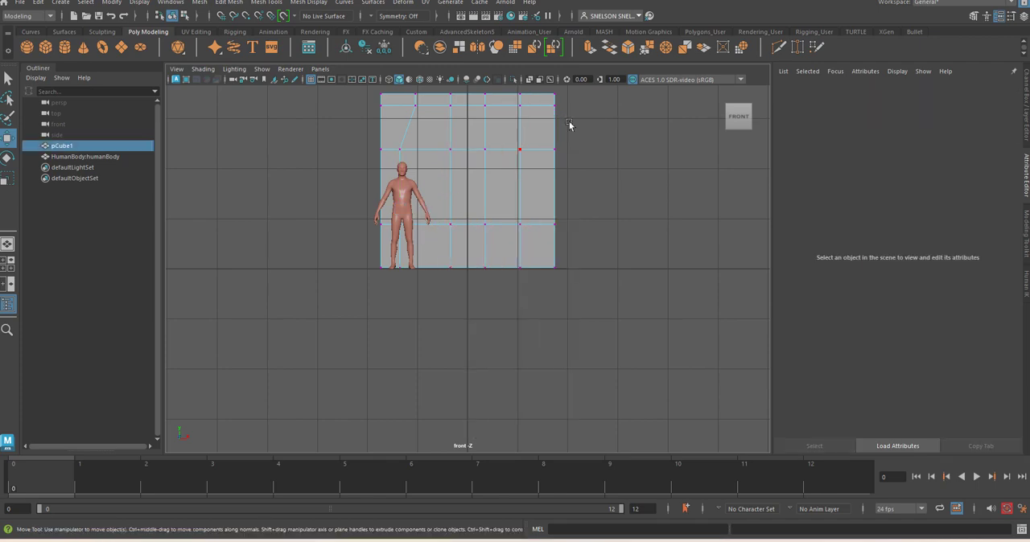
pyautogui.moveTo(519, 186)
pyautogui.mouseDown()
pyautogui.moveTo(485, 182)
pyautogui.moveTo(499, 187)
pyautogui.mouseUp()
pyautogui.click(552, 259)
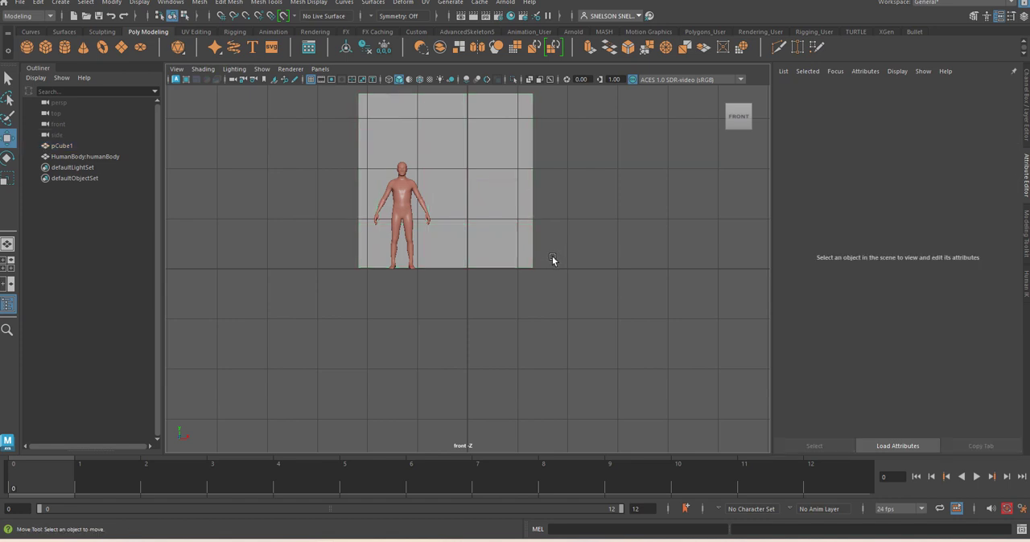
pyautogui.click(465, 208)
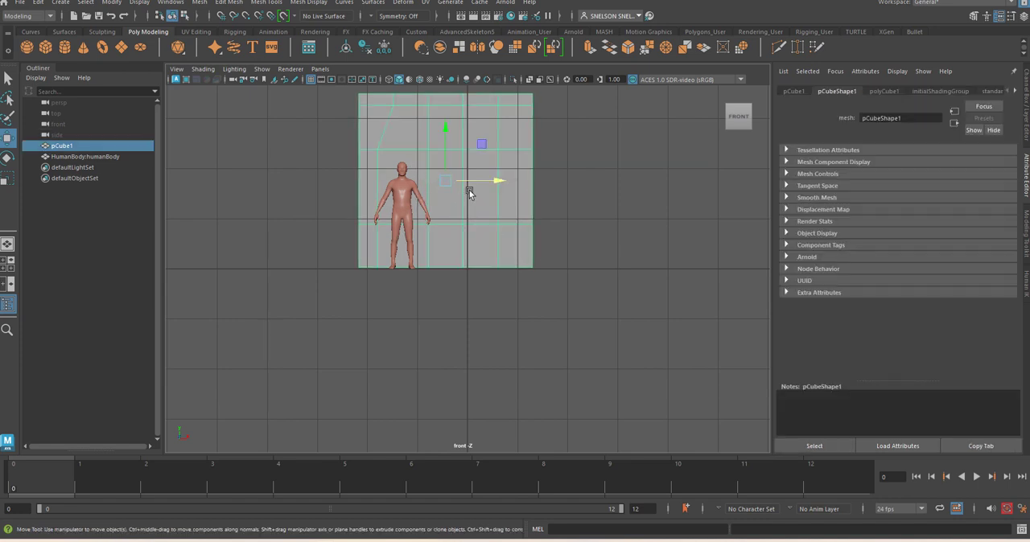
pyautogui.click(575, 260)
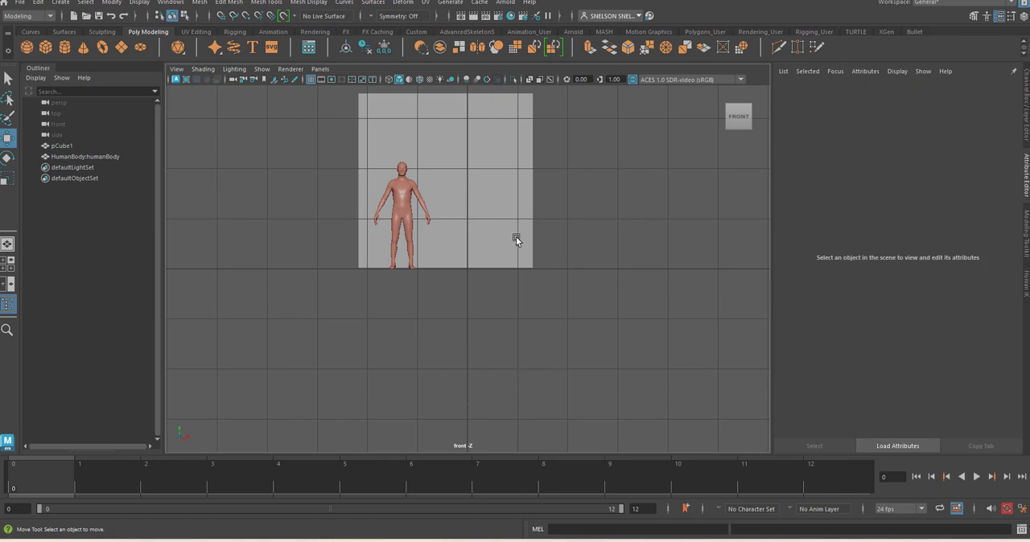
# Extrude the two stacked doorway faces and the window face on the cube's front slightly outward
pyautogui.click(516, 238)
pyautogui.rightClick(476, 208)
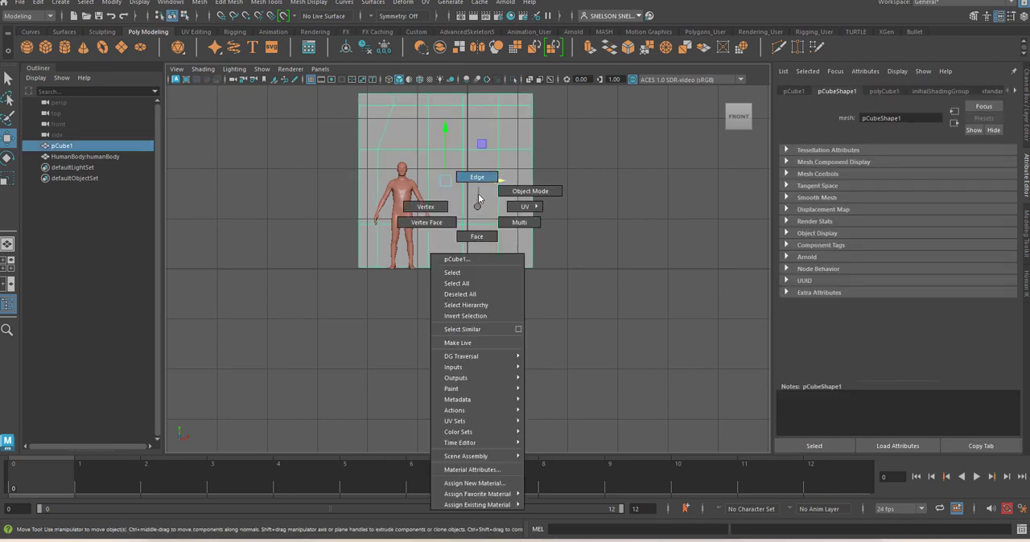
pyautogui.click(478, 235)
pyautogui.click(484, 193)
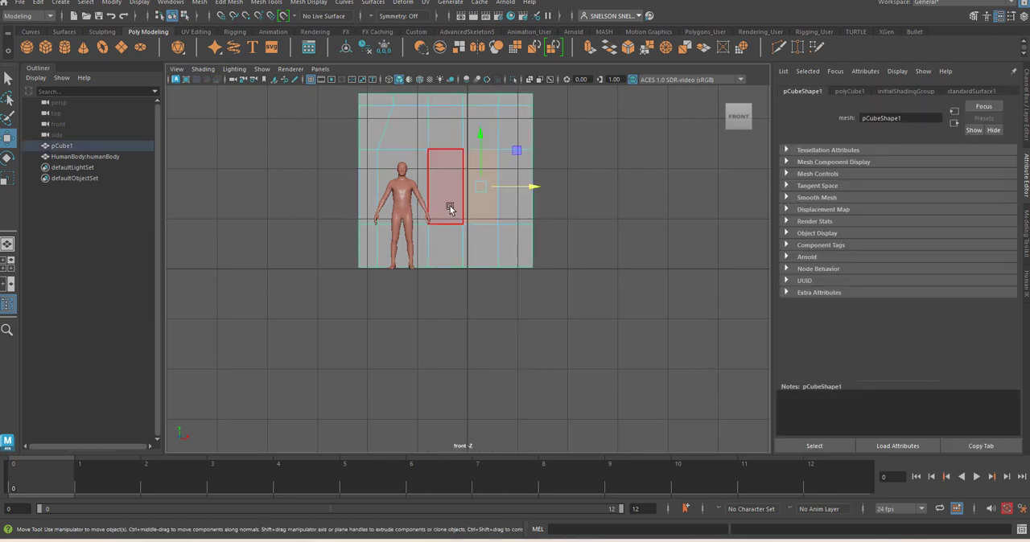
pyautogui.keyDown('shift'); pyautogui.click(396, 163); pyautogui.keyUp('shift')
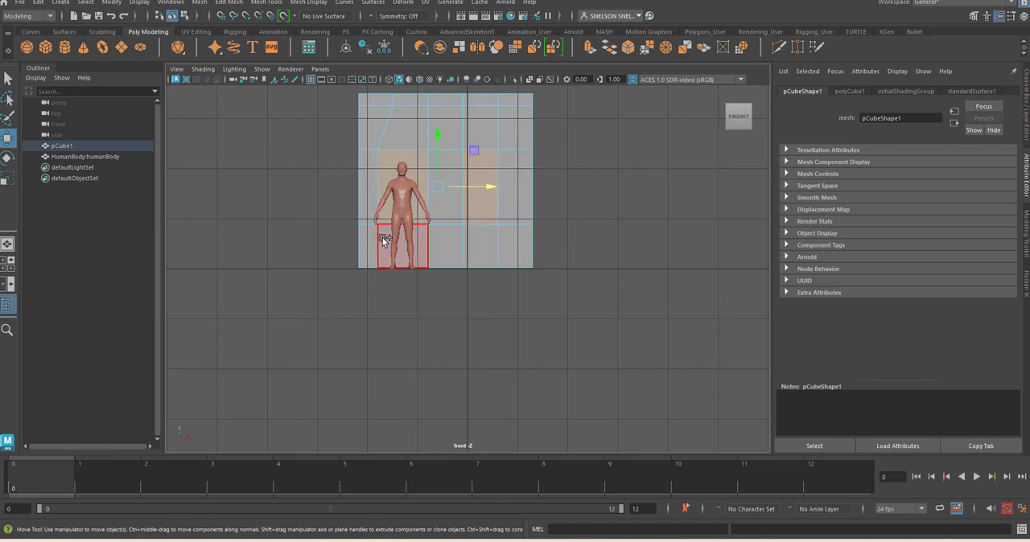
pyautogui.keyDown('shift'); pyautogui.click(416, 237); pyautogui.keyUp('shift')
pyautogui.keyDown('alt'); pyautogui.moveTo(617, 233); pyautogui.dragTo(563, 257); pyautogui.keyUp('alt')
pyautogui.press('space')
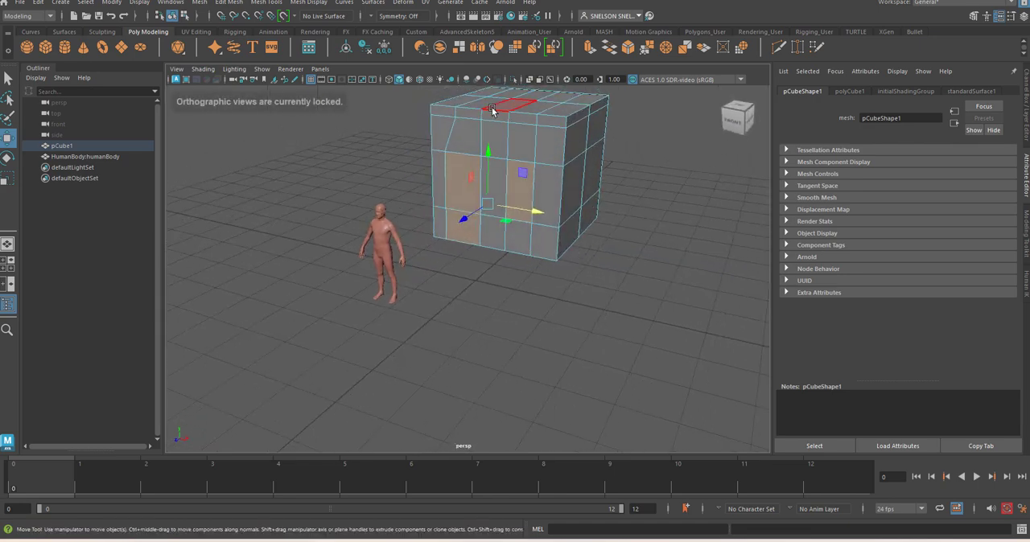
pyautogui.click(588, 49)
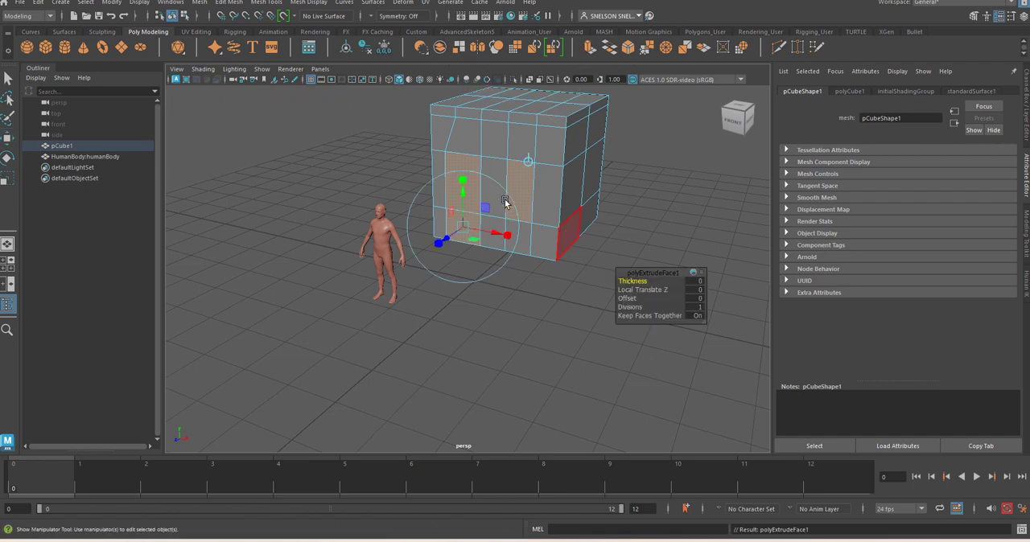
pyautogui.click(445, 239)
pyautogui.moveTo(445, 239); pyautogui.dragTo(443, 241)
pyautogui.click(510, 309)
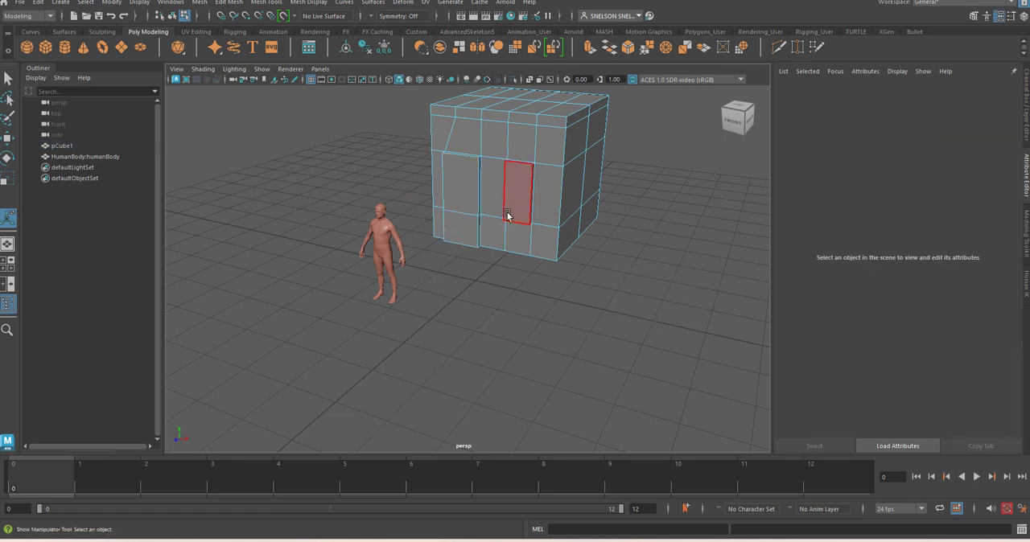
# Extrude the two raised doorway faces and scale them inward to form a thin door frame
pyautogui.click(460, 194)
pyautogui.keyDown('shift'); pyautogui.click(460, 225); pyautogui.keyUp('shift')
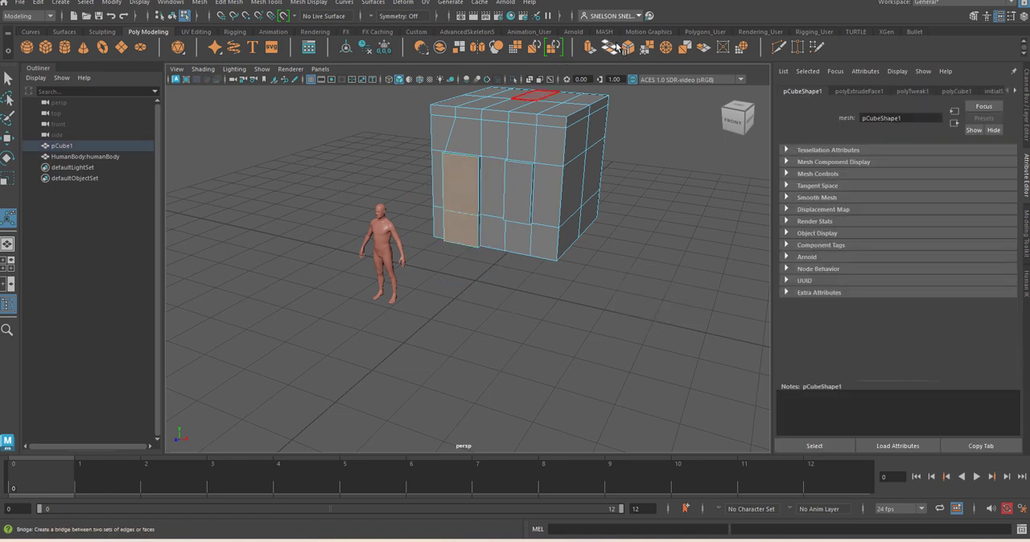
pyautogui.click(590, 48)
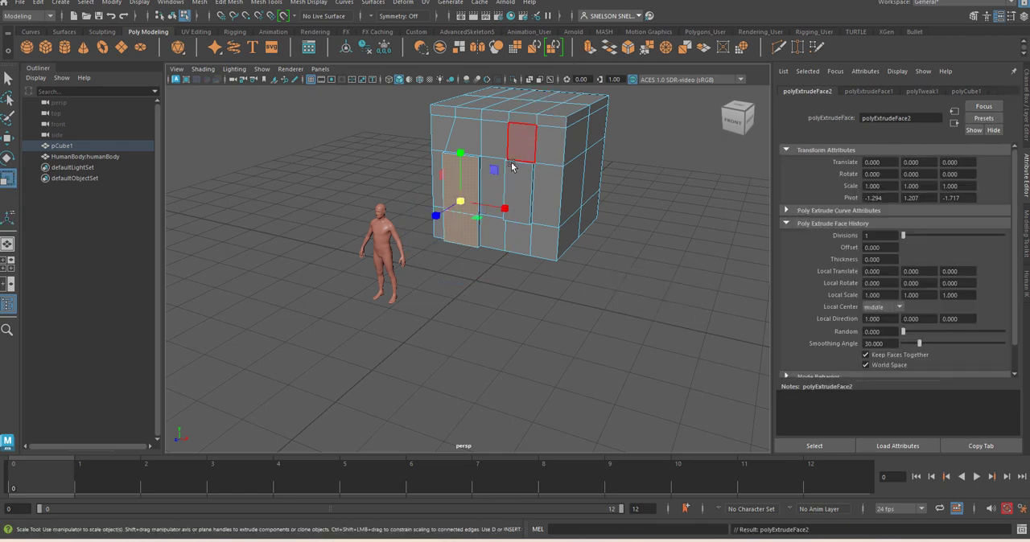
pyautogui.moveTo(504, 211); pyautogui.dragTo(498, 209)
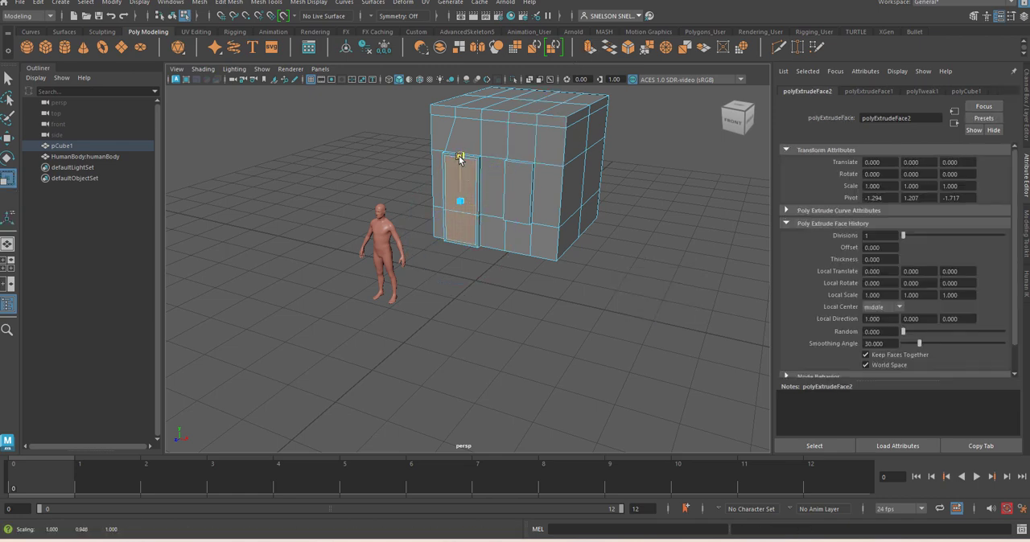
# Extrude the faces inside the door frame and push them back into the wall to recess the door
pyautogui.click(590, 48)
pyautogui.press('w')
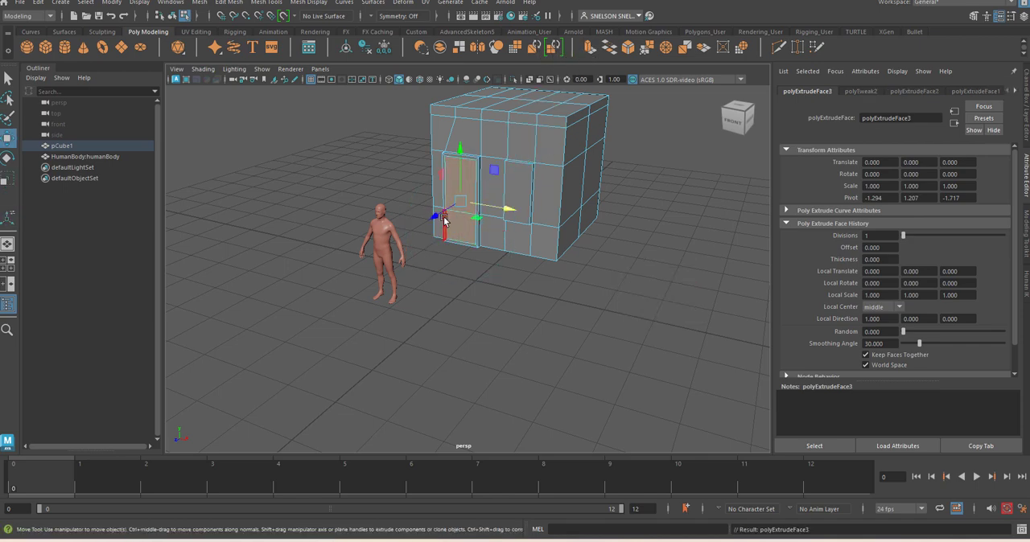
pyautogui.moveTo(444, 221); pyautogui.dragTo(442, 212)
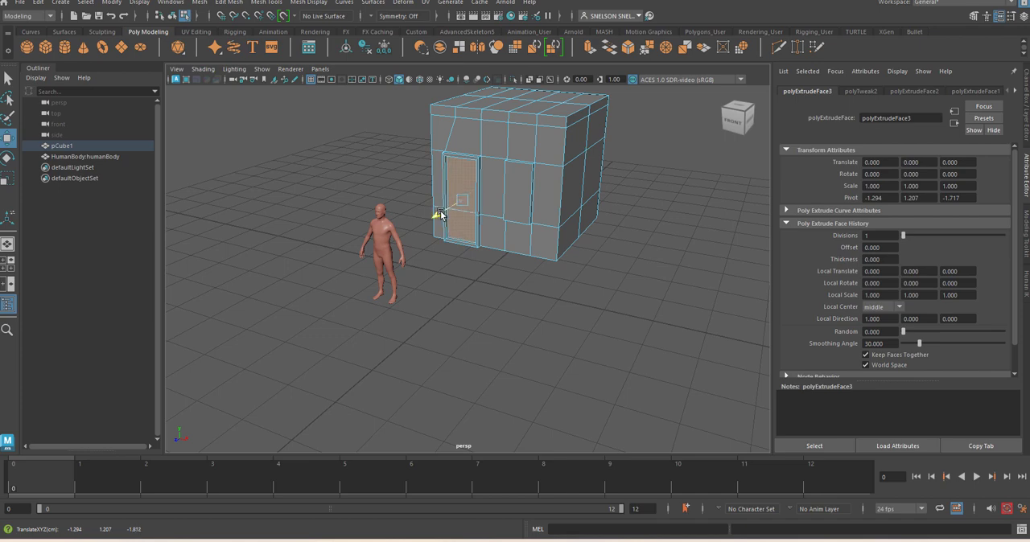
pyautogui.click(494, 297)
# Extrude the raised window face and scale it inward to form a thin window frame
pyautogui.click(517, 200)
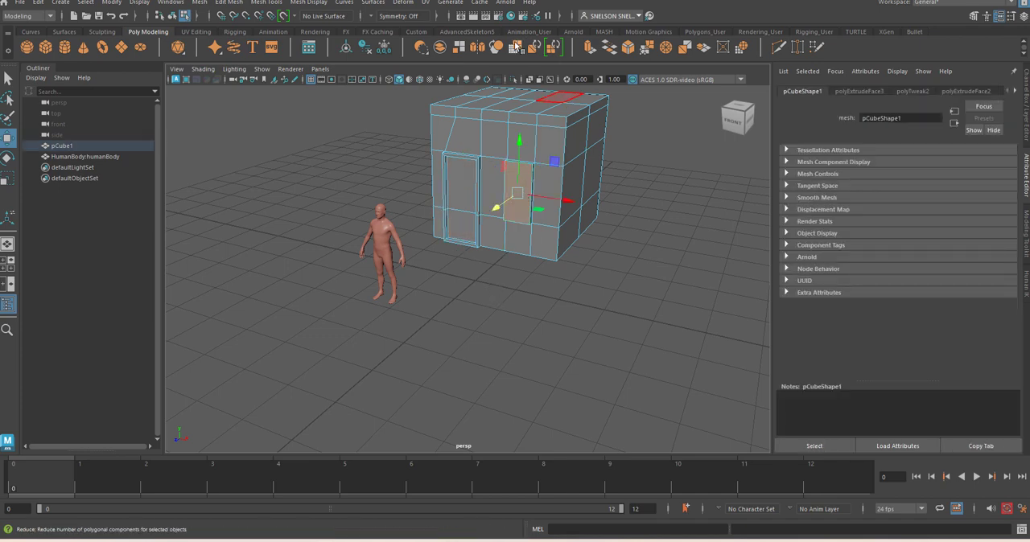
pyautogui.click(591, 50)
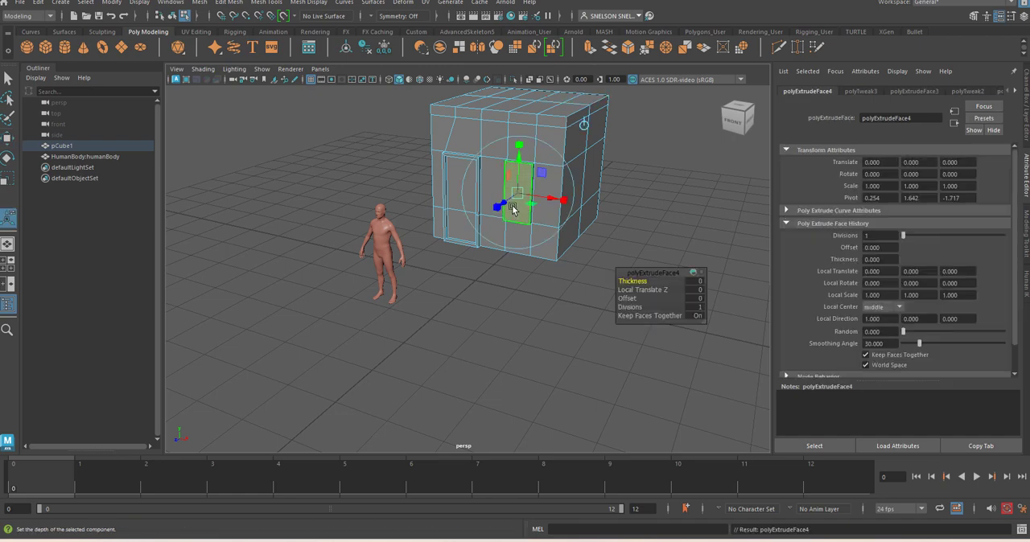
pyautogui.press('r')
pyautogui.moveTo(520, 194); pyautogui.dragTo(517, 195)
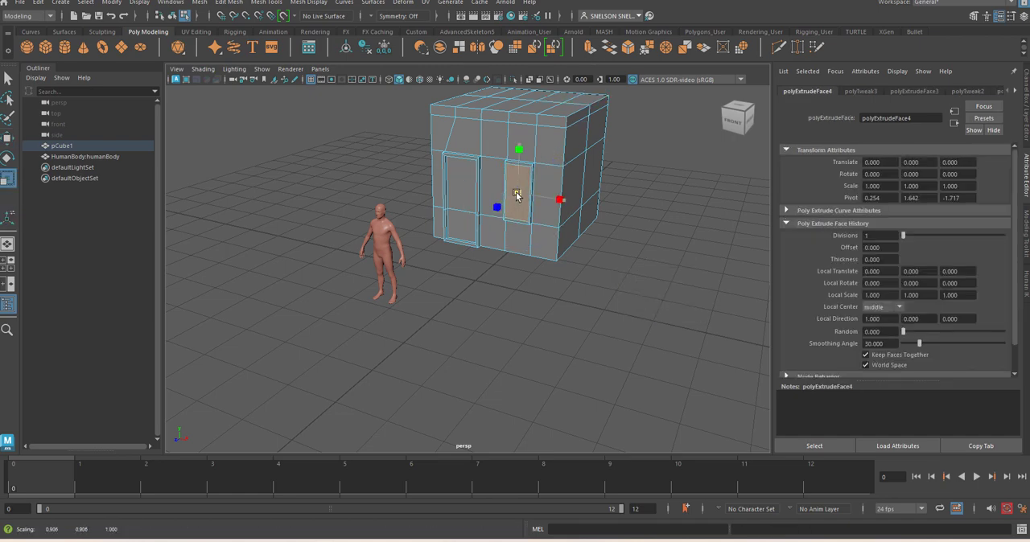
# Extrude the face inside the window frame and push it back into the wall to recess the window
pyautogui.click(590, 50)
pyautogui.press('w')
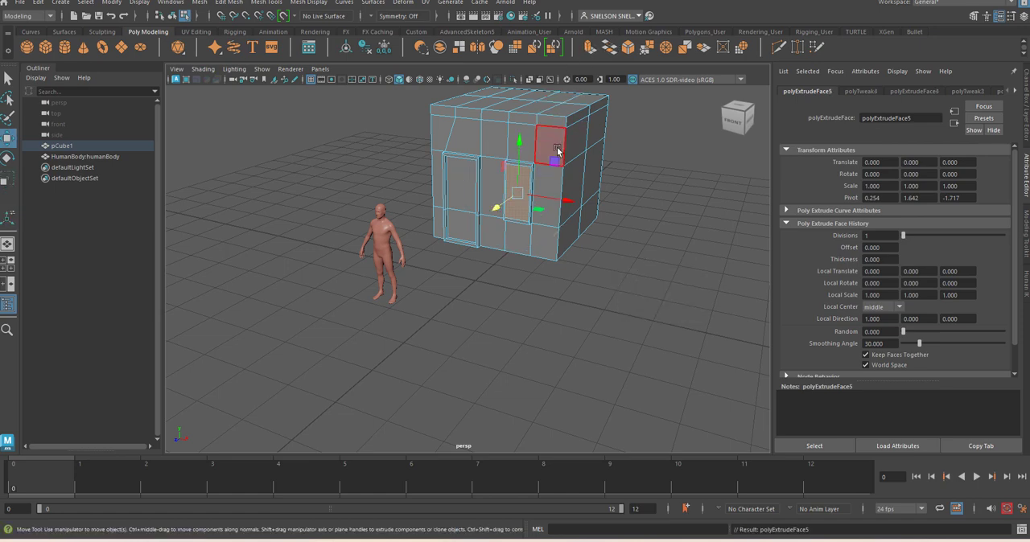
pyautogui.moveTo(494, 210); pyautogui.dragTo(493, 210)
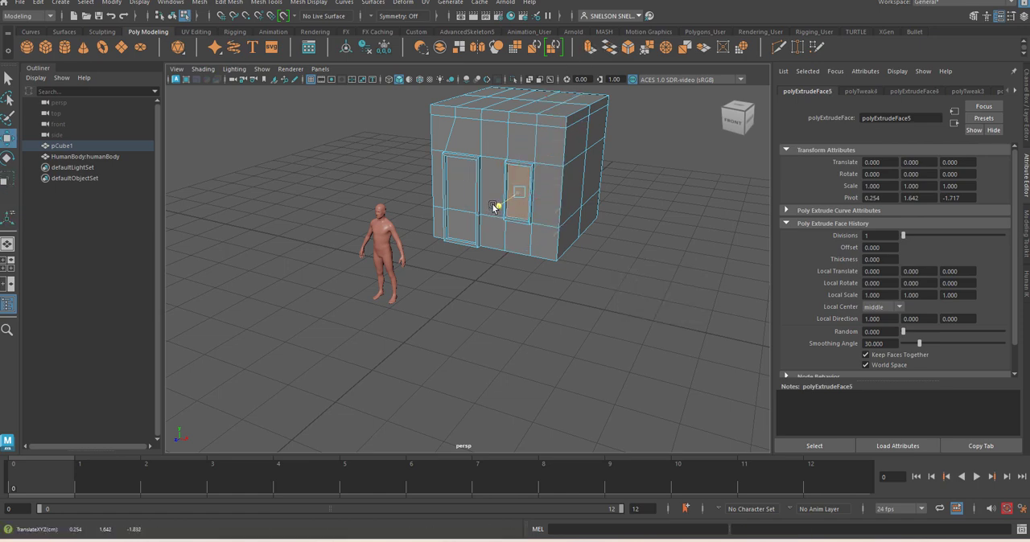
pyautogui.click(524, 294)
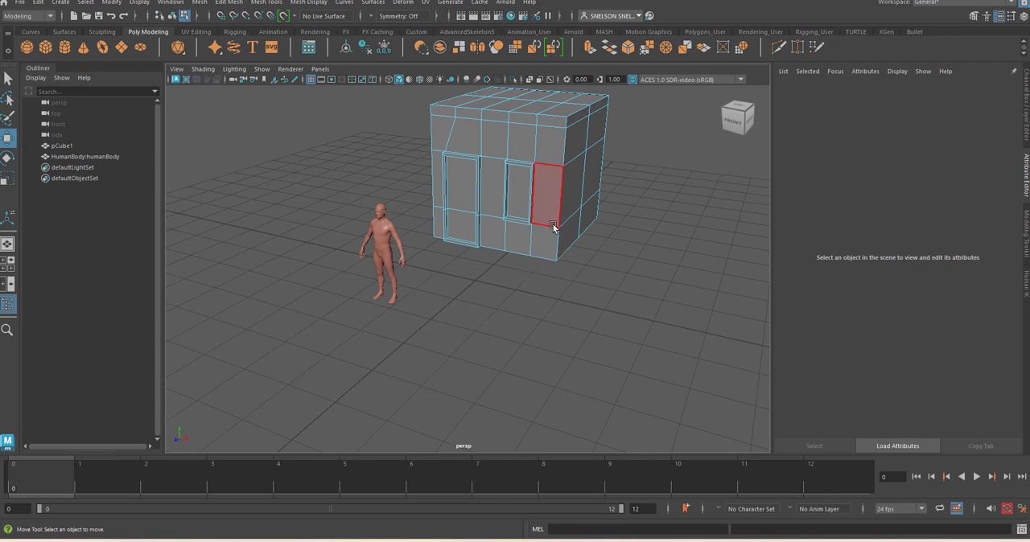
pyautogui.keyDown('alt'); pyautogui.moveTo(485, 216); pyautogui.dragTo(494, 397); pyautogui.keyUp('alt')
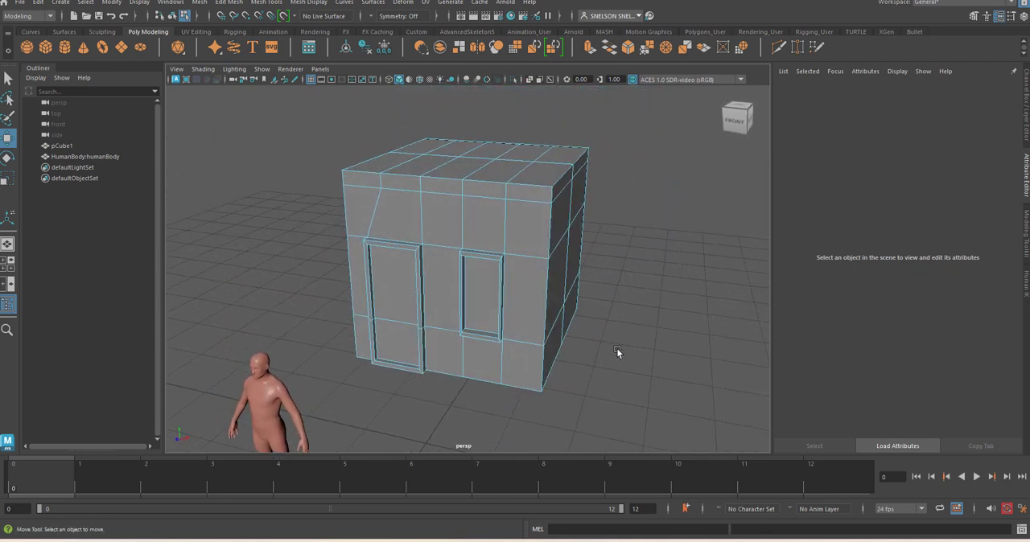
# Straighten the slanted vertical edge line on the back wall by moving its middle and lower edges in line with the top
pyautogui.keyDown('alt'); pyautogui.moveTo(616, 349); pyautogui.dragTo(587, 379, button='right'); pyautogui.keyUp('alt')
pyautogui.keyDown('alt'); pyautogui.moveTo(586, 379); pyautogui.dragTo(577, 322); pyautogui.keyUp('alt')
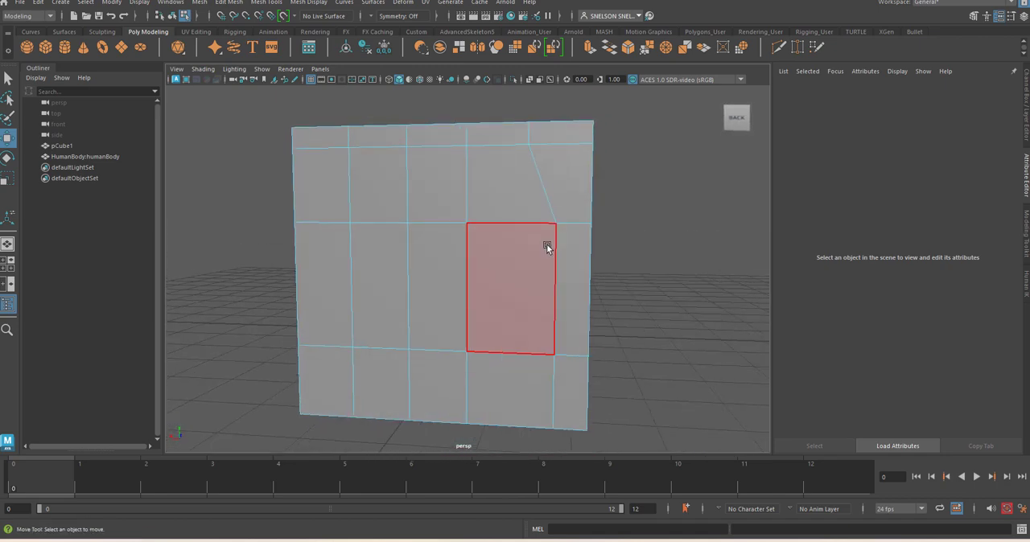
pyautogui.click(556, 287)
pyautogui.moveTo(516, 288); pyautogui.dragTo(508, 291)
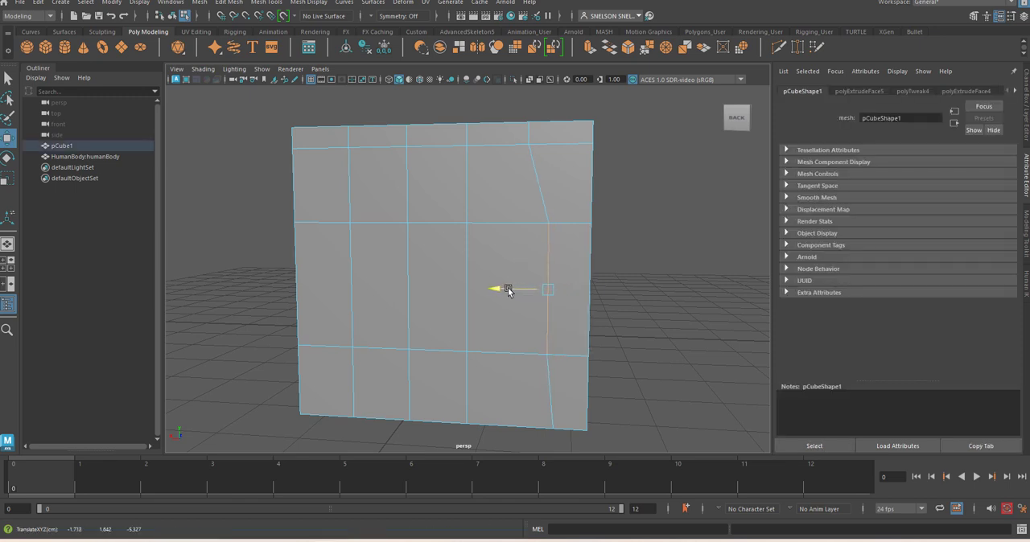
pyautogui.keyDown('shift'); pyautogui.click(556, 377); pyautogui.keyUp('shift')
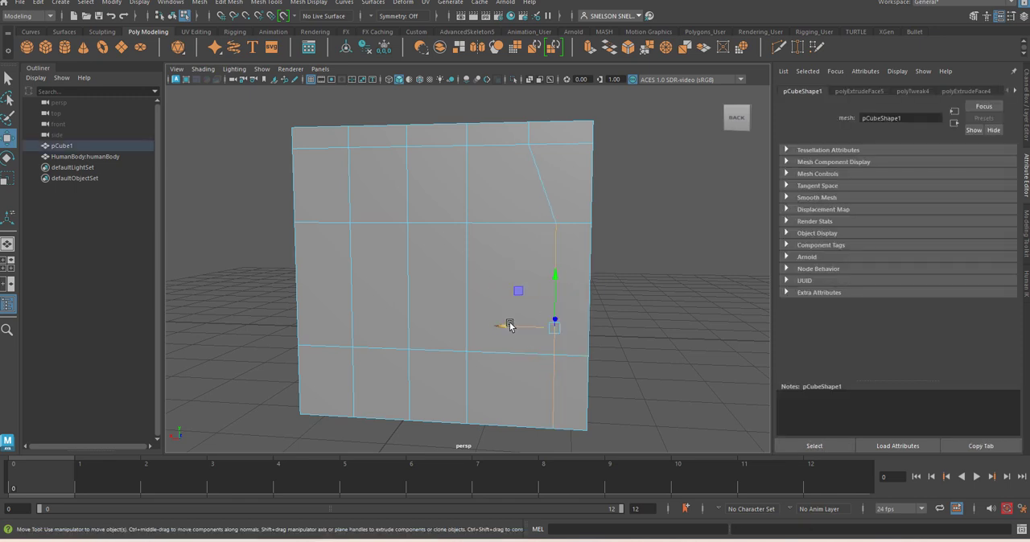
pyautogui.moveTo(506, 326); pyautogui.dragTo(488, 323)
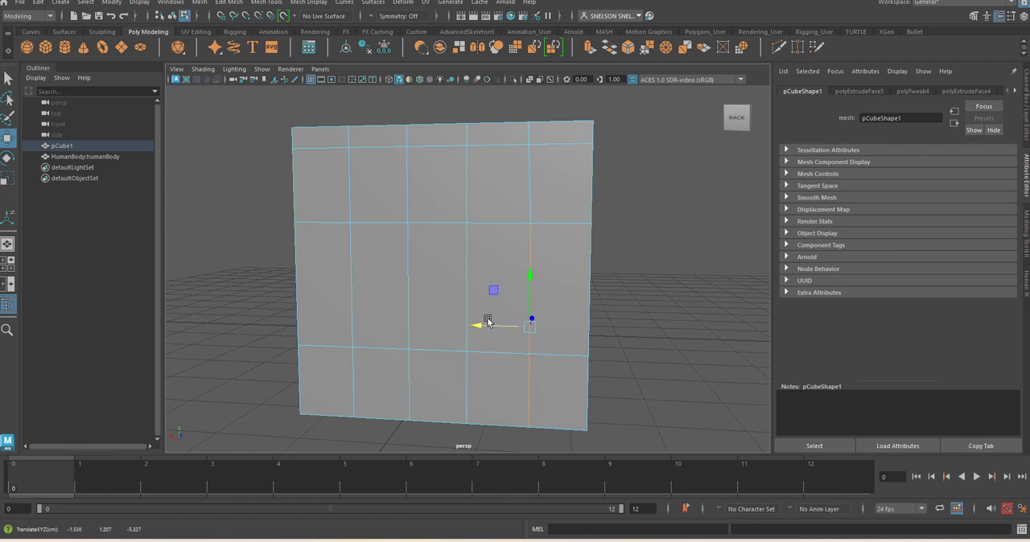
pyautogui.click(664, 297)
# Select two separate middle-row faces on the back wall and extrude them outward about 0.1 to raise two window blocks
pyautogui.rightClick(489, 278)
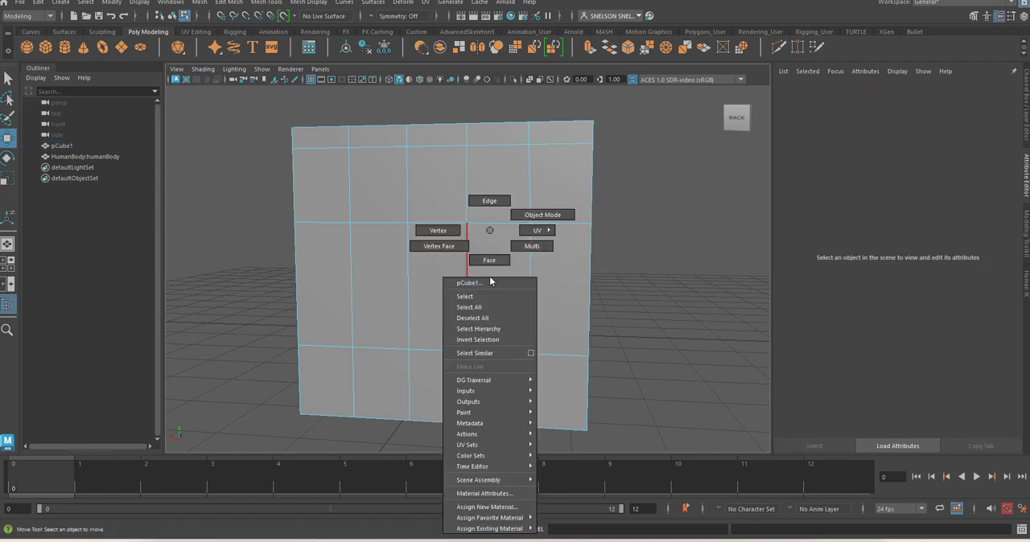
pyautogui.click(488, 260)
pyautogui.click(498, 287)
pyautogui.keyDown('shift'); pyautogui.click(383, 301); pyautogui.keyUp('shift')
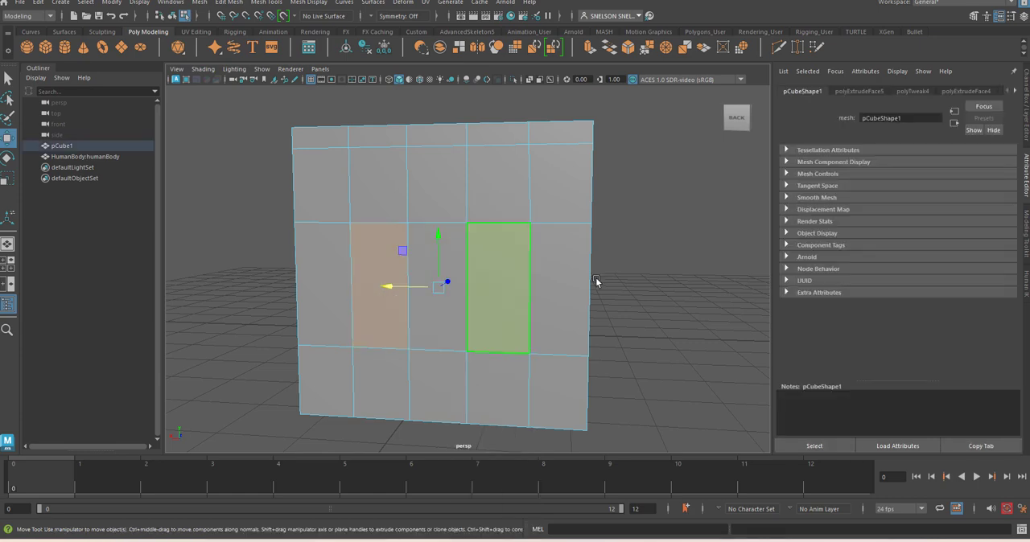
pyautogui.keyDown('alt'); pyautogui.moveTo(596, 277); pyautogui.dragTo(555, 83); pyautogui.keyUp('alt')
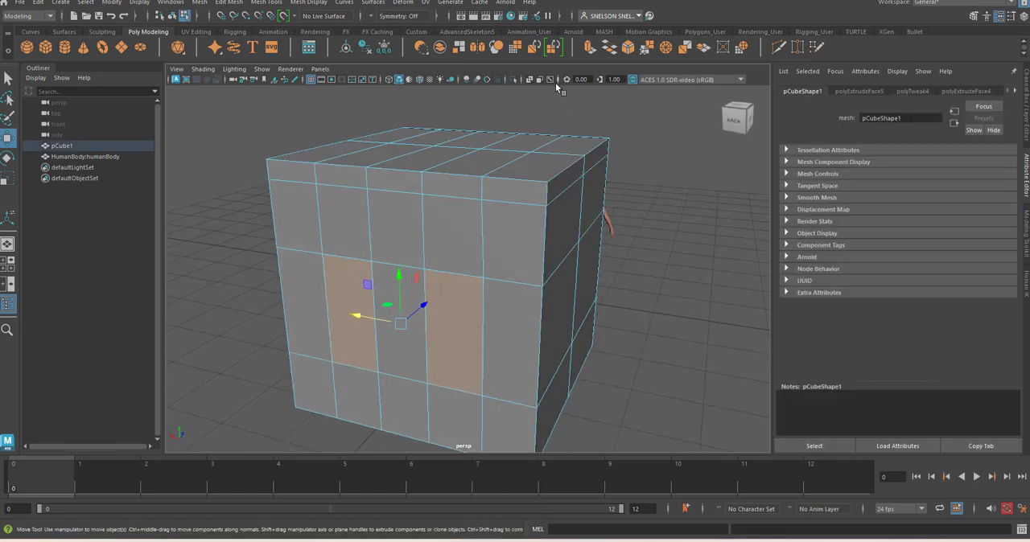
pyautogui.click(590, 47)
pyautogui.click(519, 269)
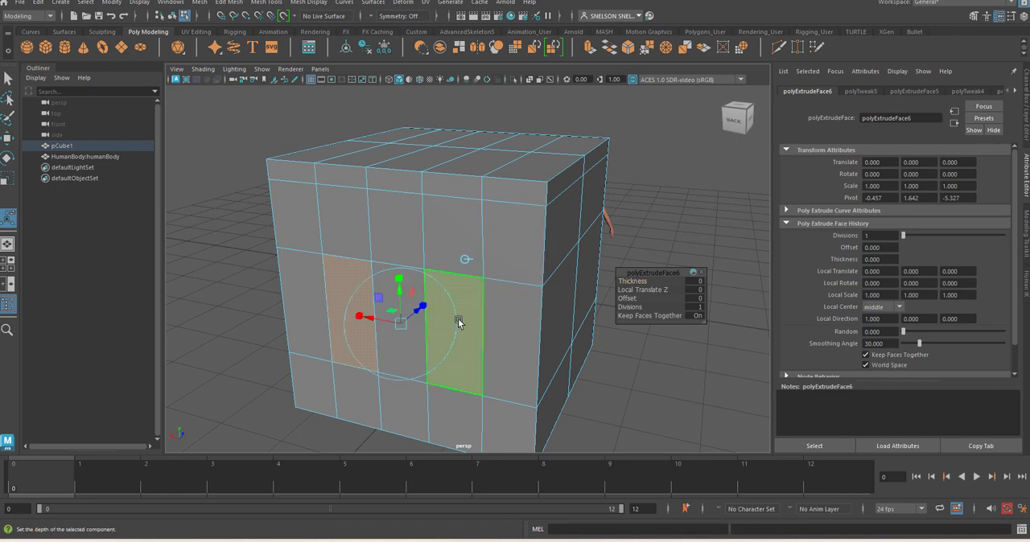
pyautogui.moveTo(410, 316); pyautogui.dragTo(408, 322)
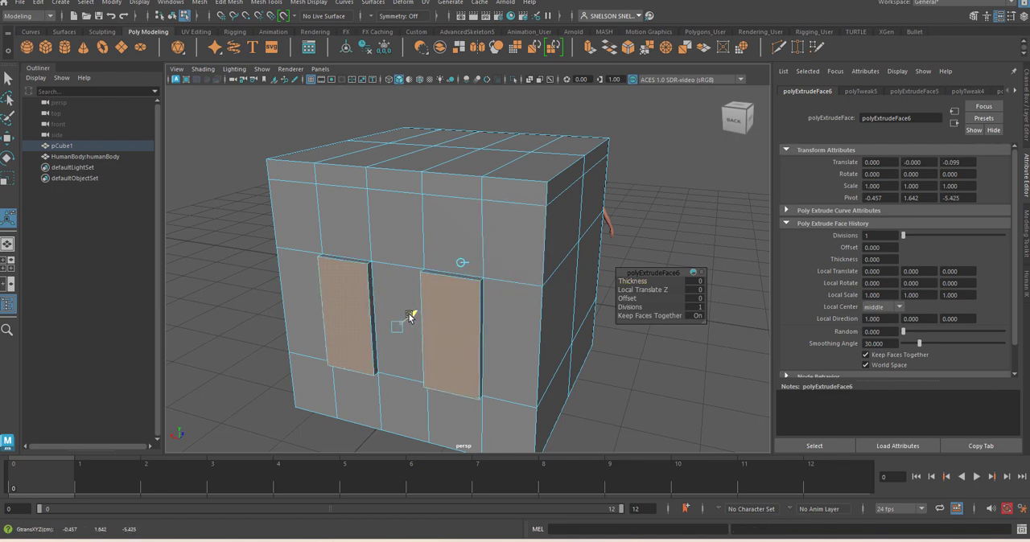
# Extrude the two raised back window faces and scale each one inward separately to form thin window frames
pyautogui.click(590, 48)
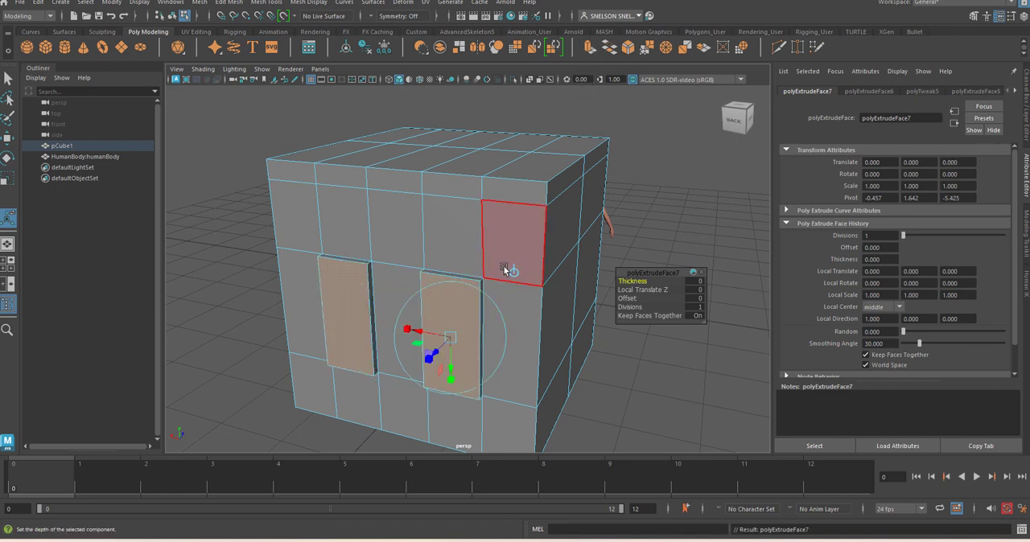
pyautogui.press('r')
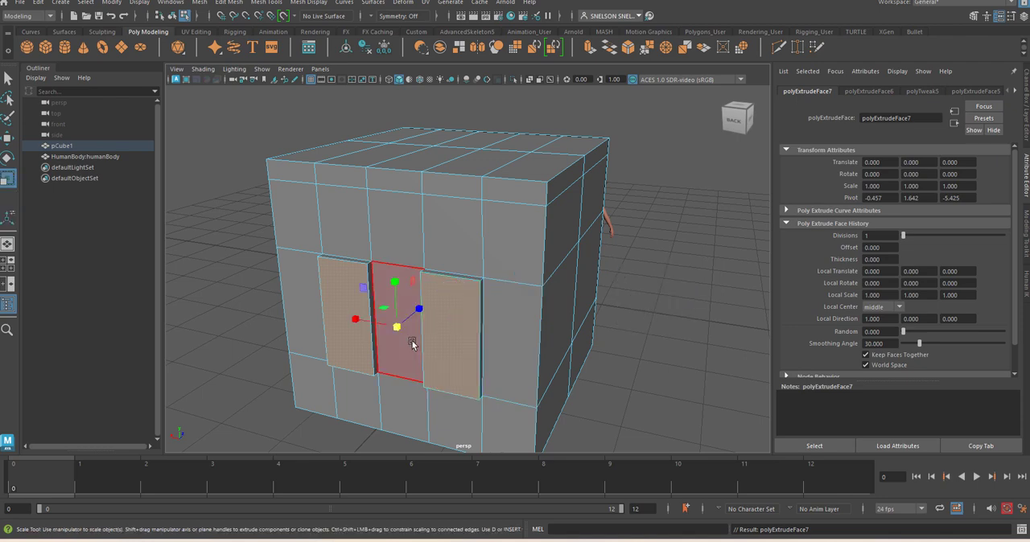
pyautogui.moveTo(396, 330); pyautogui.dragTo(388, 334)
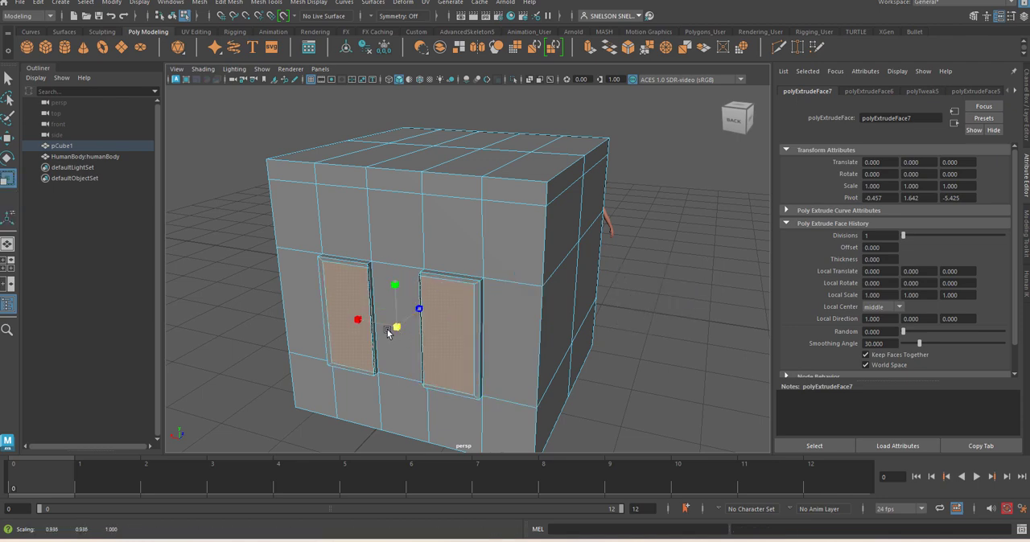
pyautogui.click(633, 384)
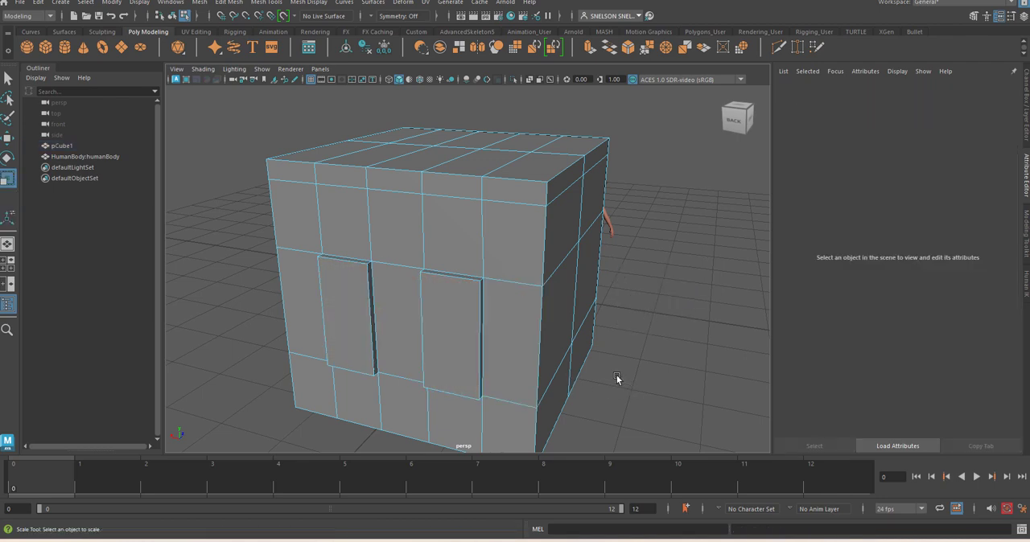
pyautogui.click(451, 341)
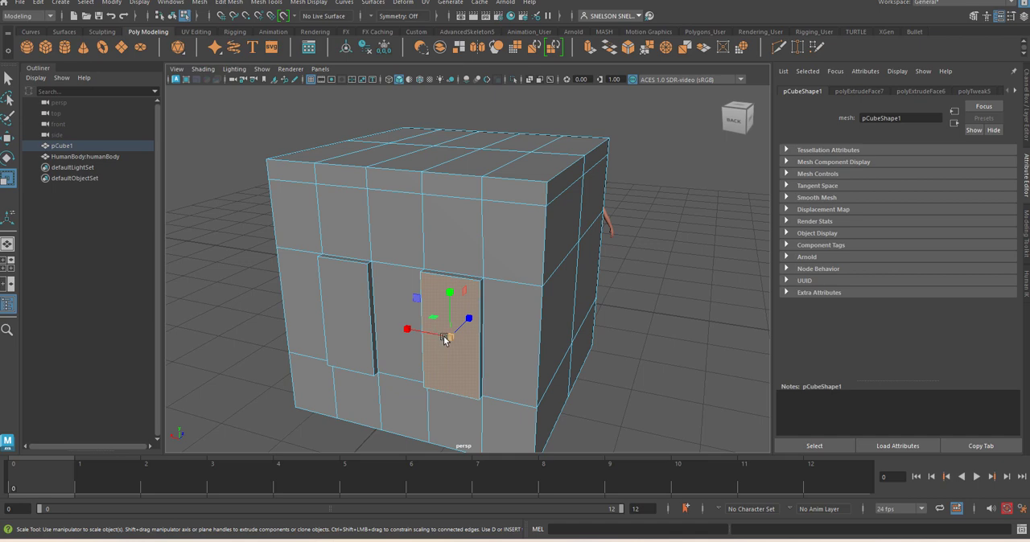
pyautogui.click(346, 322)
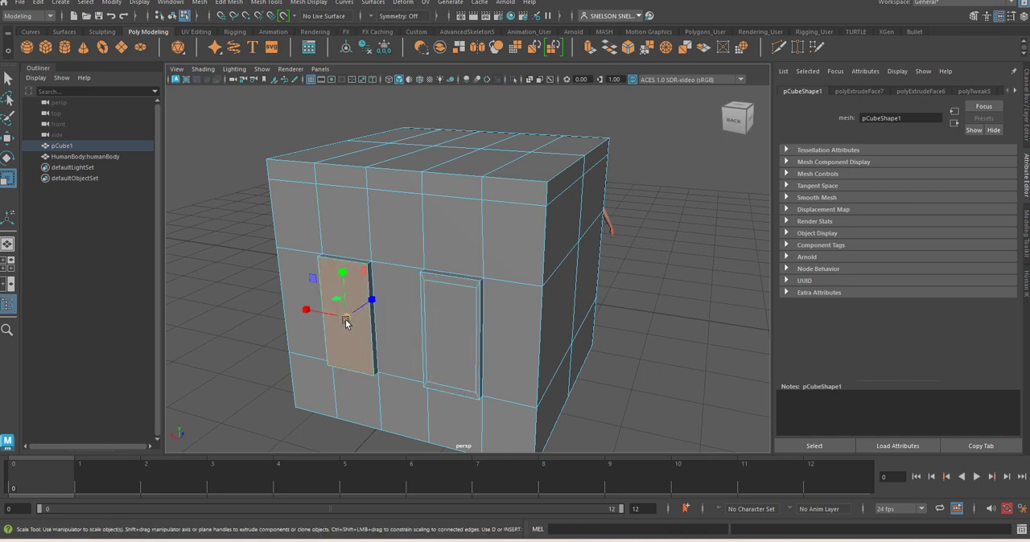
# Extrude both faces inside the back window frames and push them into the wall to recess the windows
pyautogui.keyDown('shift'); pyautogui.click(450, 326); pyautogui.keyUp('shift')
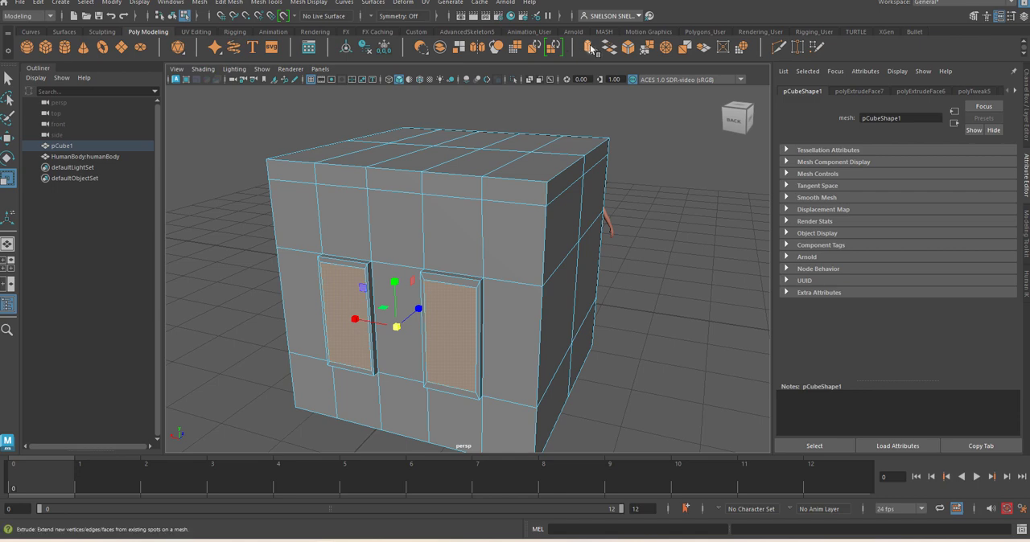
pyautogui.hotkey('ctrl', 'e')
pyautogui.press('w')
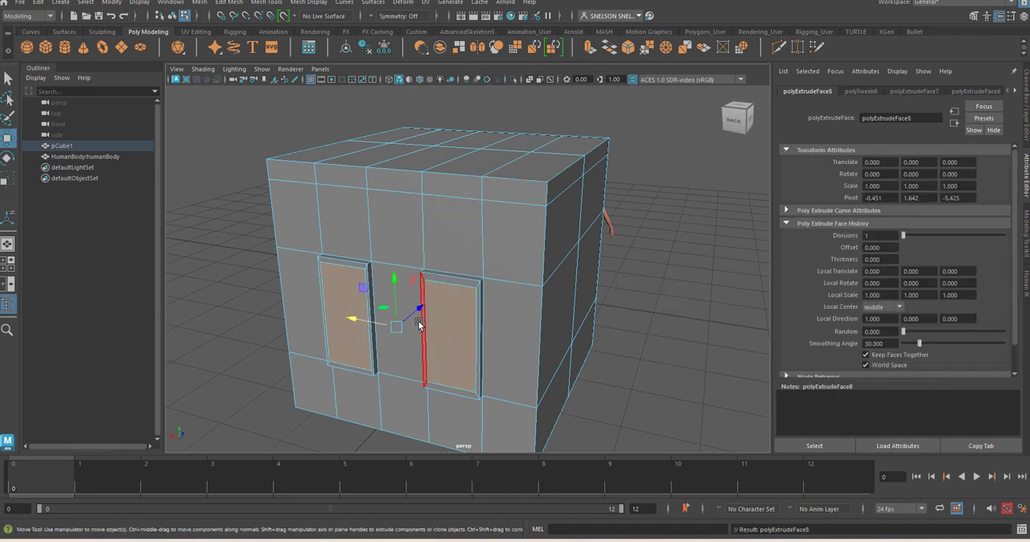
pyautogui.moveTo(413, 311); pyautogui.dragTo(421, 305)
pyautogui.click(656, 316)
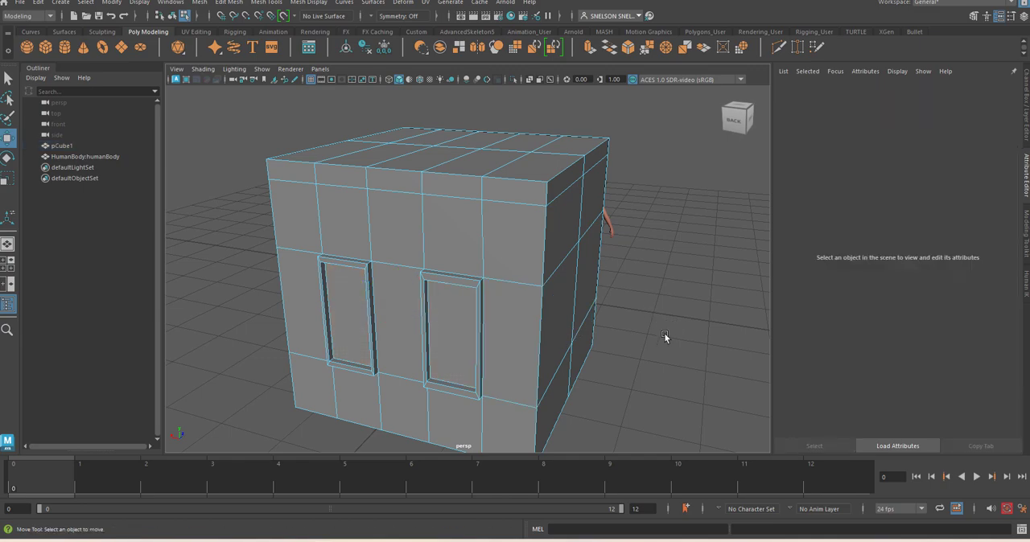
# Try to select only the flat top faces of the house from the front view
pyautogui.keyDown('alt'); pyautogui.moveTo(664, 333); pyautogui.dragTo(643, 333); pyautogui.keyUp('alt')
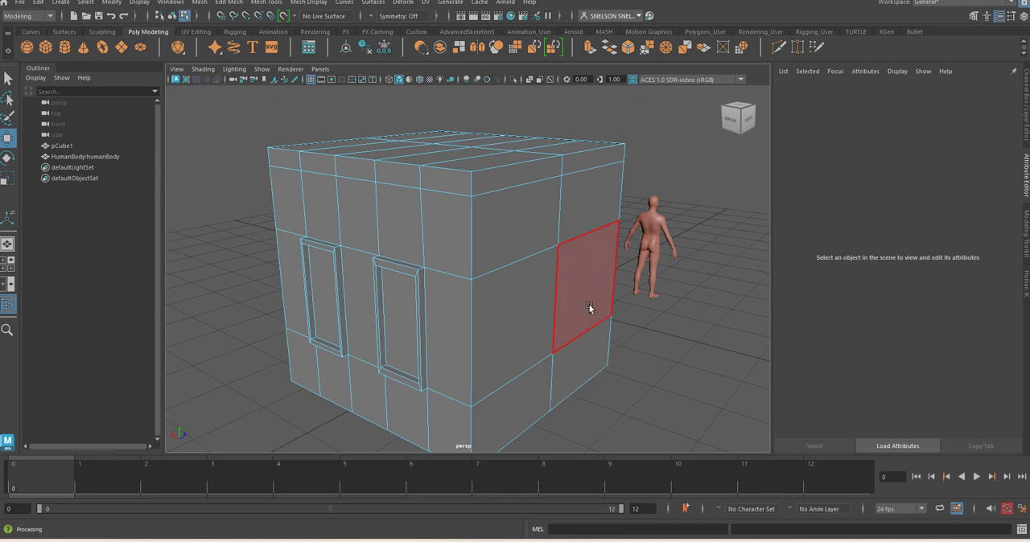
pyautogui.keyDown('alt'); pyautogui.moveTo(591, 306); pyautogui.dragTo(541, 298); pyautogui.keyUp('alt')
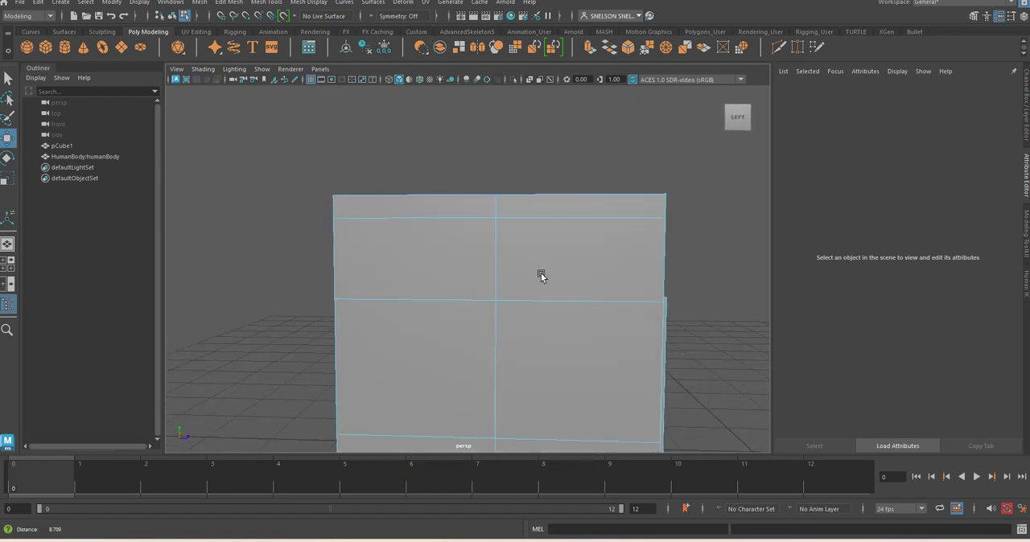
pyautogui.keyDown('alt'); pyautogui.moveTo(551, 256); pyautogui.dragTo(556, 292, button='middle'); pyautogui.keyUp('alt')
pyautogui.keyDown('alt'); pyautogui.moveTo(556, 291); pyautogui.dragTo(474, 323); pyautogui.keyUp('alt')
pyautogui.press('space')
pyautogui.keyDown('alt'); pyautogui.moveTo(554, 220); pyautogui.dragTo(569, 353, button='middle'); pyautogui.keyUp('alt')
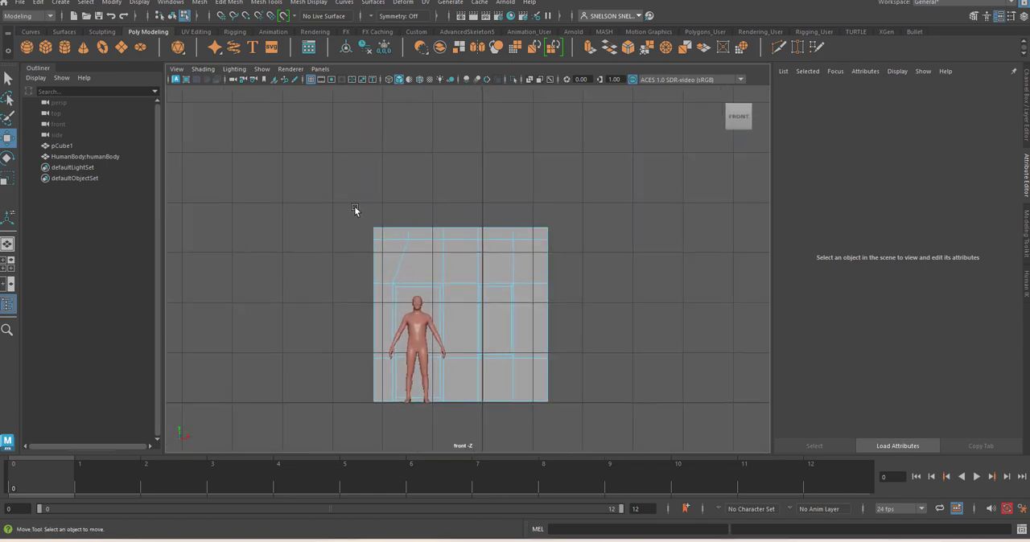
pyautogui.moveTo(354, 206); pyautogui.dragTo(598, 233)
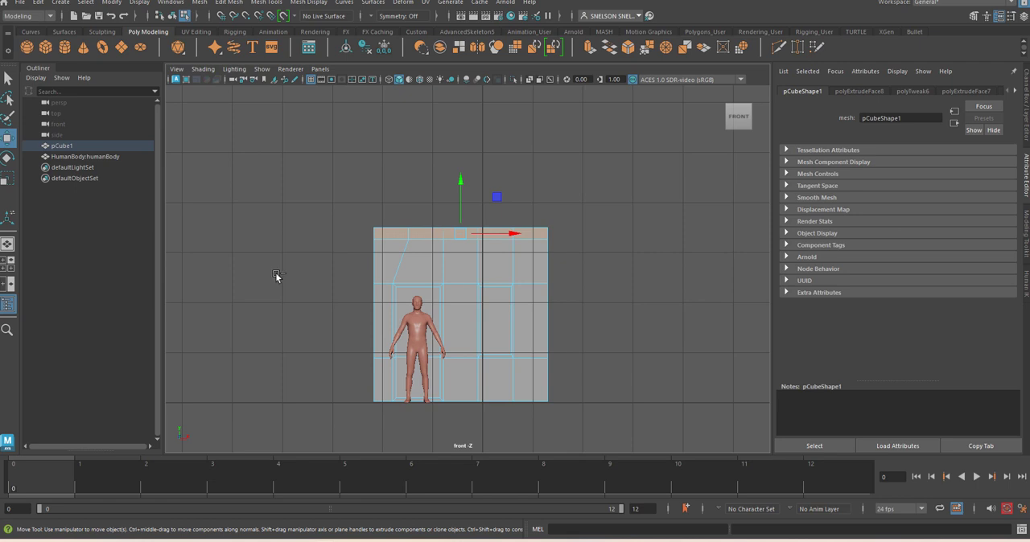
pyautogui.moveTo(276, 276); pyautogui.dragTo(577, 227)
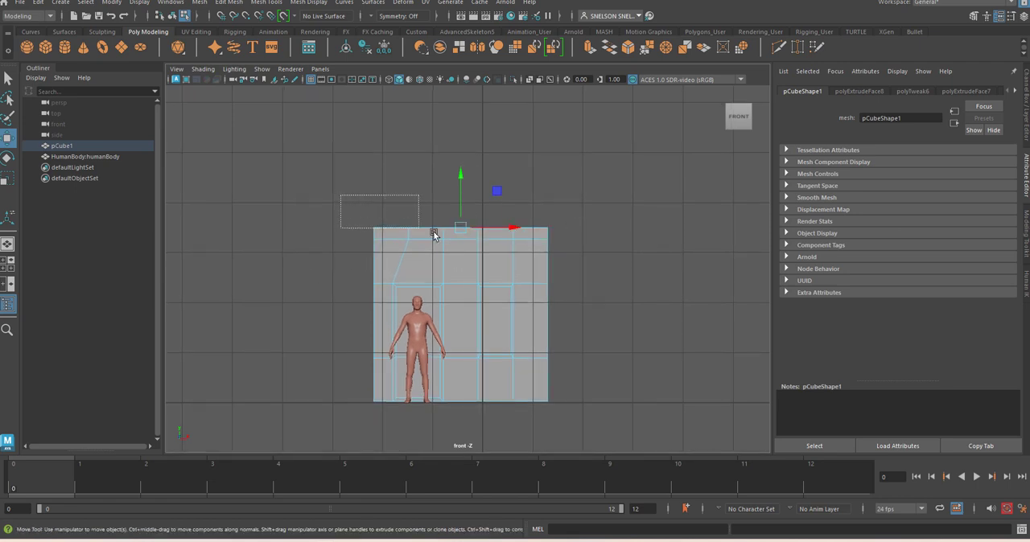
pyautogui.moveTo(434, 234)
pyautogui.mouseDown()
pyautogui.moveTo(559, 233)
pyautogui.moveTo(558, 207)
pyautogui.mouseUp()
pyautogui.press('space')
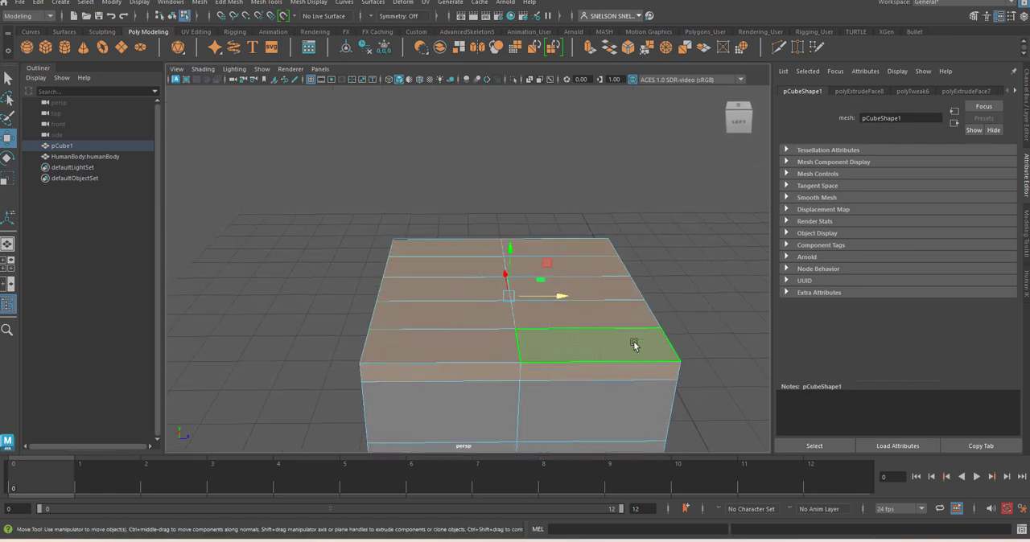
# Select the house's flat top faces without the side band and extrude them upward by 0.147
pyautogui.press('space')
pyautogui.moveTo(585, 329); pyautogui.dragTo(340, 282)
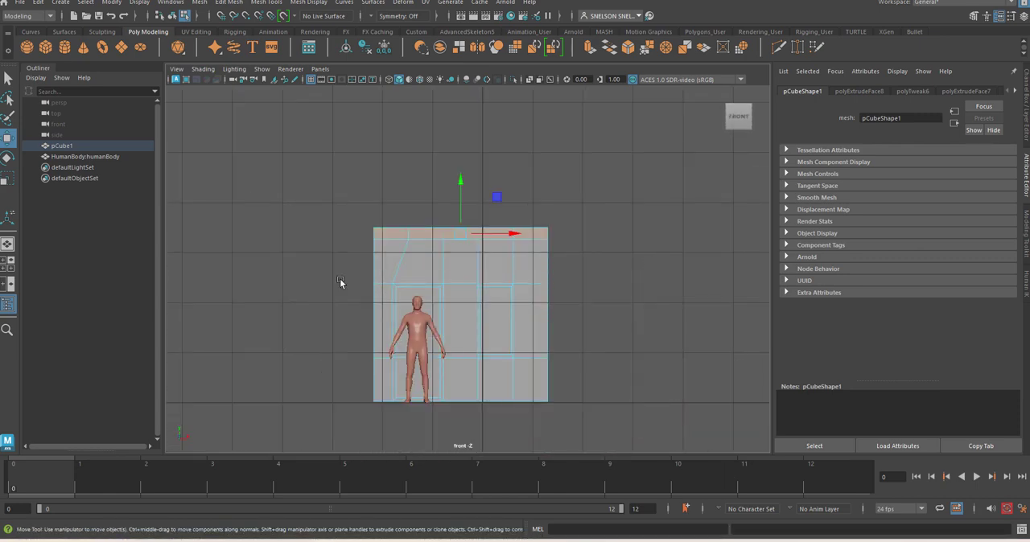
pyautogui.moveTo(407, 285)
pyautogui.mouseDown()
pyautogui.moveTo(590, 230)
pyautogui.moveTo(568, 193)
pyautogui.mouseUp()
pyautogui.press('space')
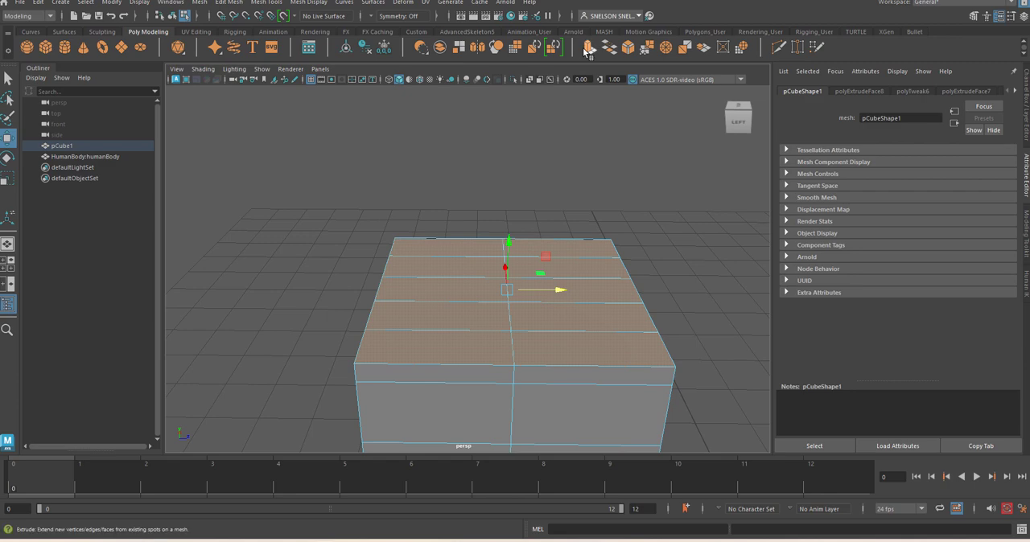
pyautogui.hotkey('ctrl', 'e')
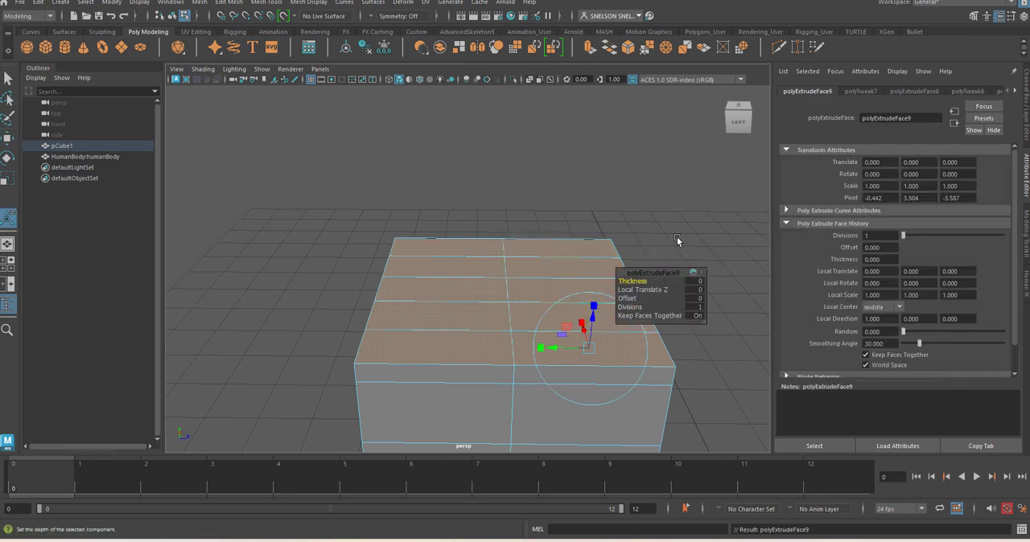
pyautogui.keyDown('alt'); pyautogui.moveTo(676, 237); pyautogui.dragTo(581, 234, button='middle'); pyautogui.keyUp('alt')
pyautogui.click(537, 276)
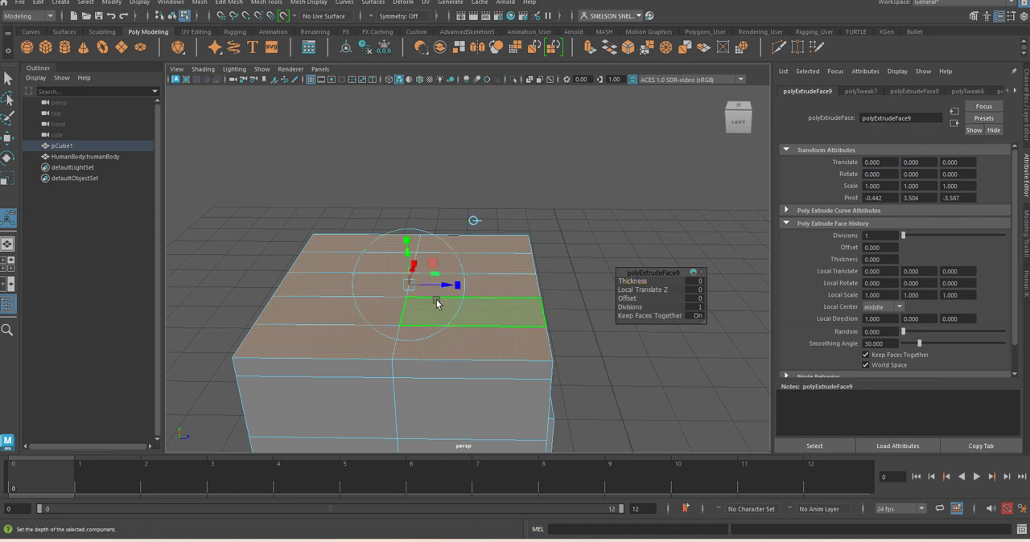
pyautogui.moveTo(407, 259); pyautogui.dragTo(409, 235)
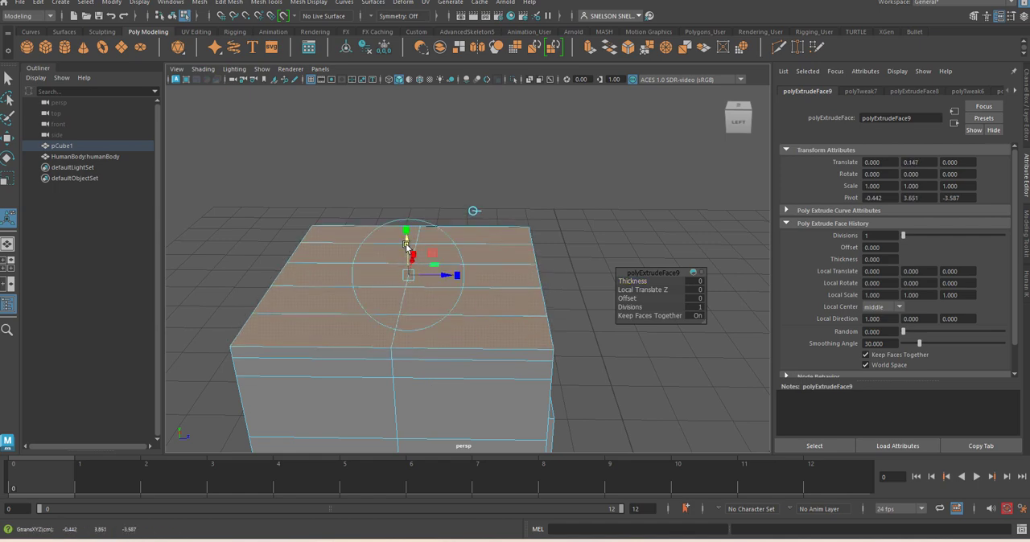
pyautogui.click(561, 210)
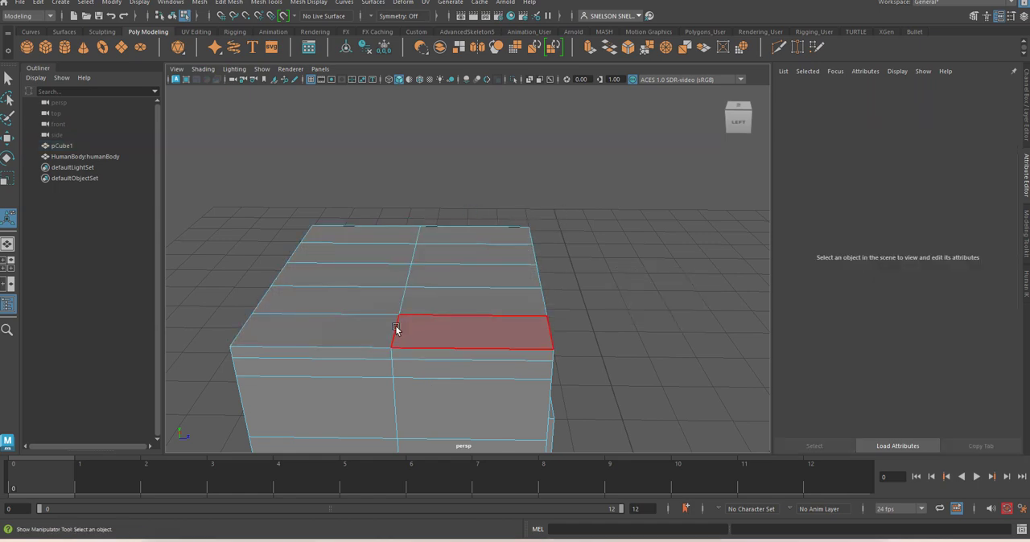
# Raise the central edge line along the top of the house to a height of about 5.23, forming a gable roof ridge
pyautogui.rightClick(396, 330)
pyautogui.click(394, 202)
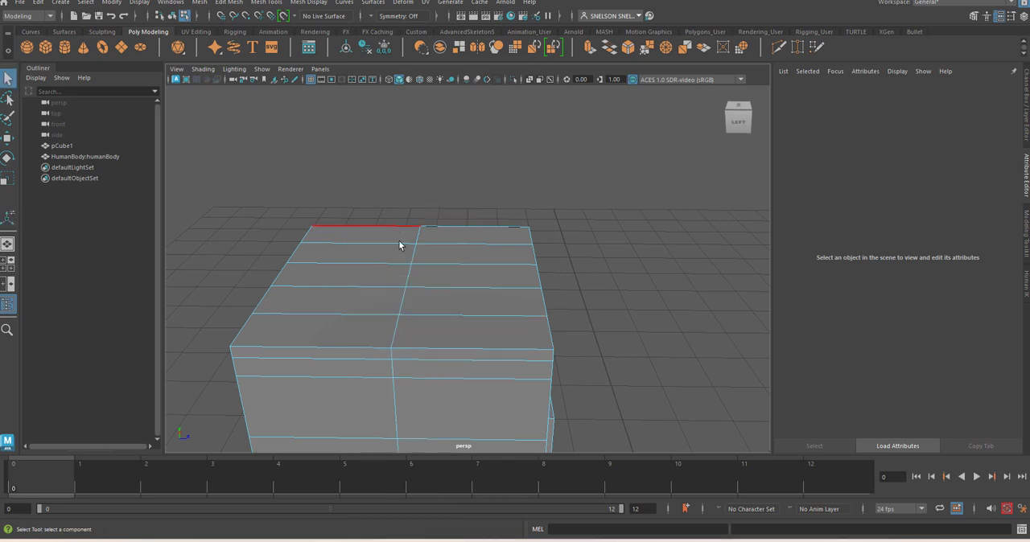
pyautogui.click(395, 330)
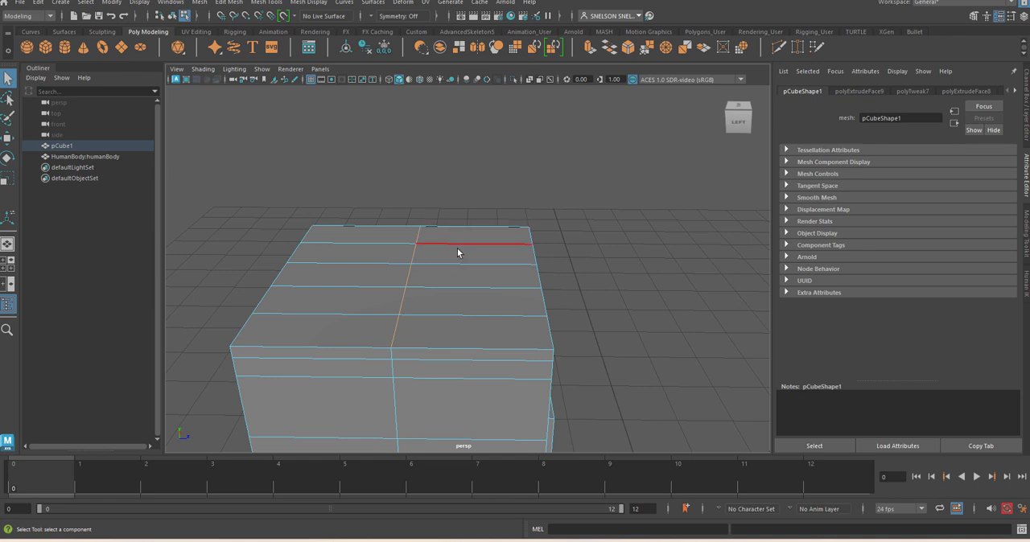
pyautogui.press('w')
pyautogui.moveTo(409, 234); pyautogui.dragTo(397, 107)
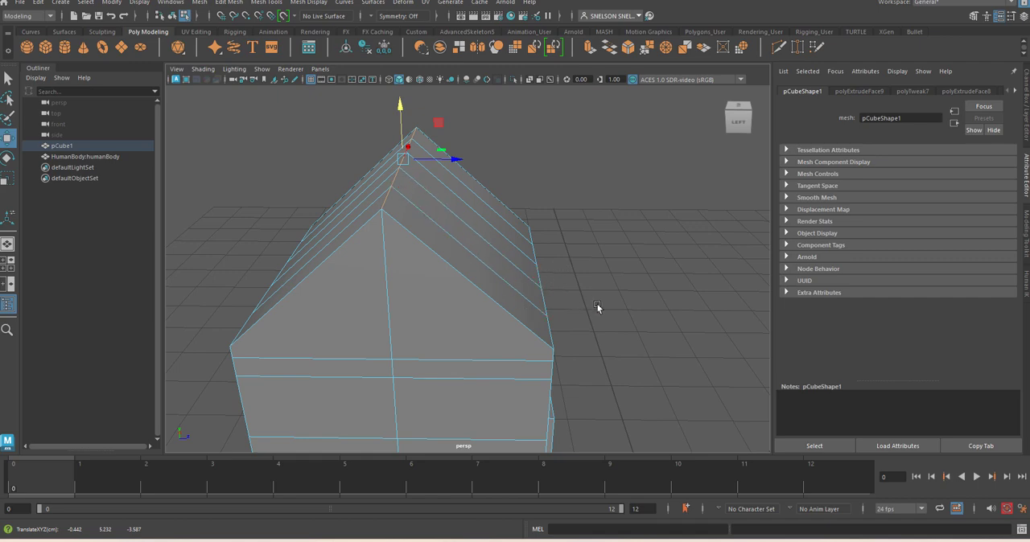
pyautogui.press('space')
pyautogui.click(414, 334)
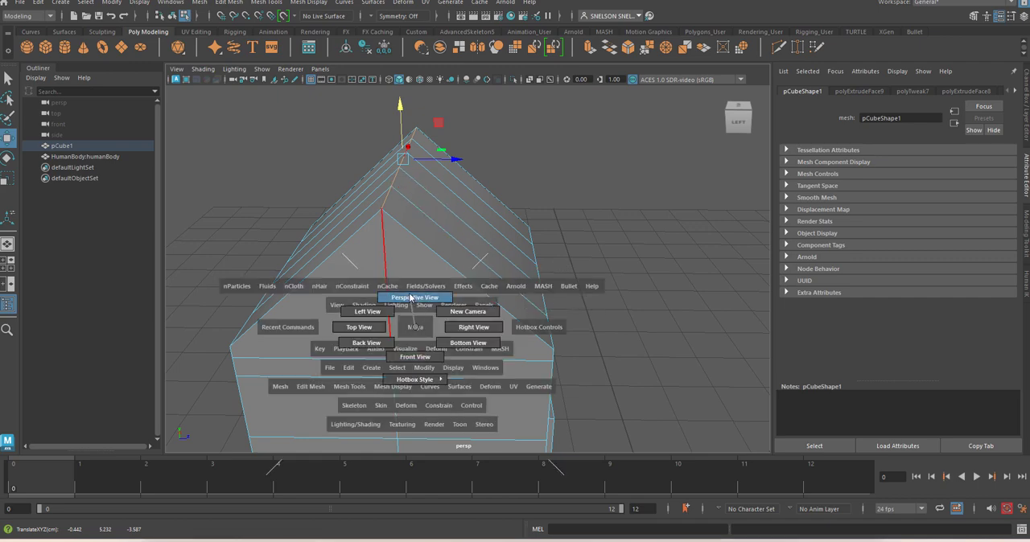
pyautogui.keyDown('alt'); pyautogui.moveTo(430, 340); pyautogui.dragTo(574, 272); pyautogui.keyUp('alt')
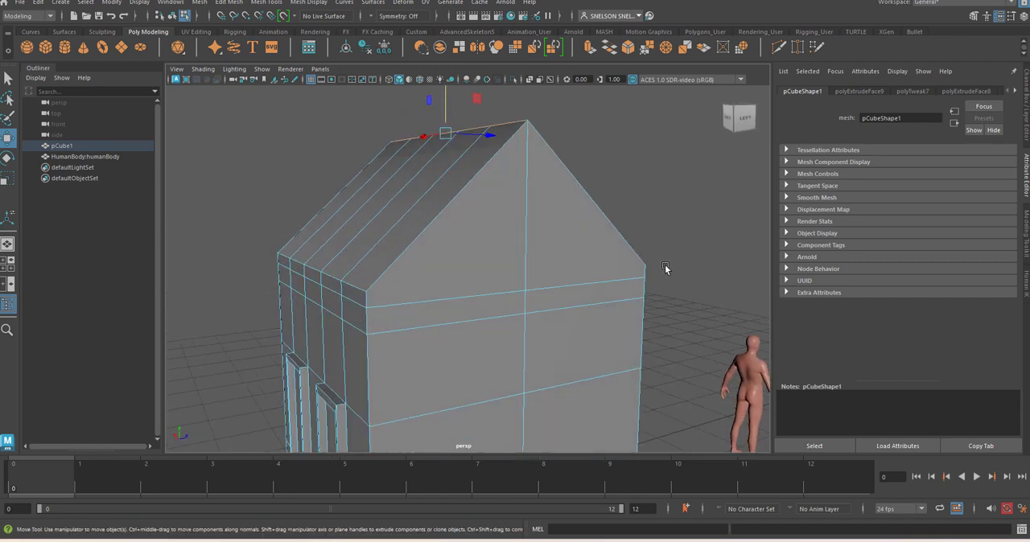
# In the side view, select the vertices at both outer eave corners and scale them outward along Z so the roof overhangs the walls
pyautogui.keyDown('alt'); pyautogui.moveTo(677, 268); pyautogui.dragTo(345, 295); pyautogui.keyUp('alt')
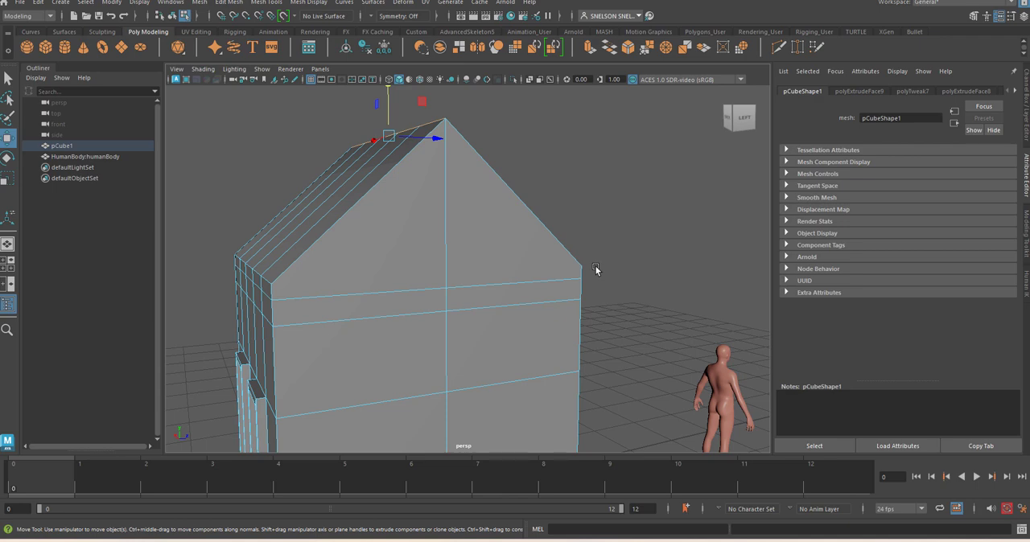
pyautogui.press('space')
pyautogui.moveTo(514, 289); pyautogui.dragTo(513, 309)
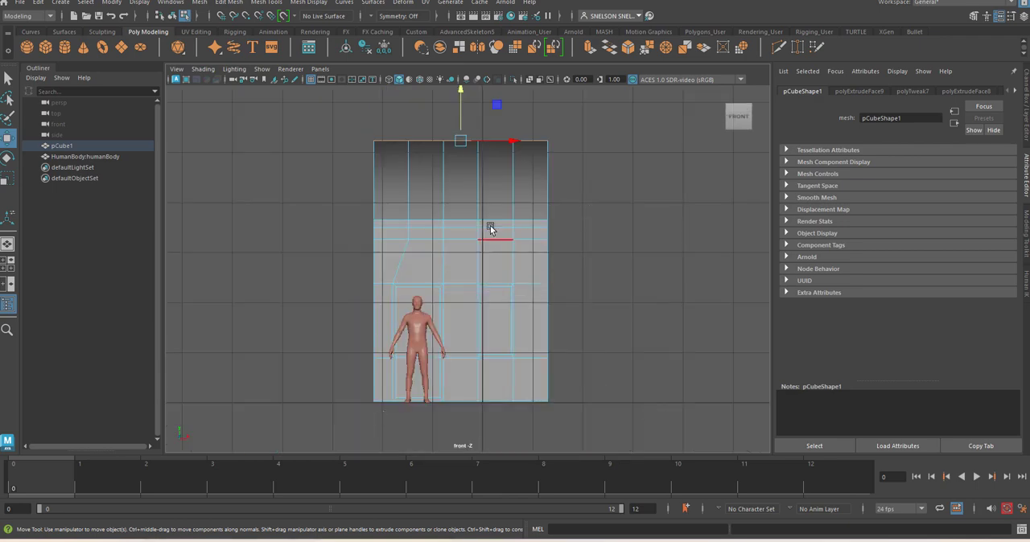
pyautogui.press('space')
pyautogui.moveTo(483, 218); pyautogui.dragTo(530, 223)
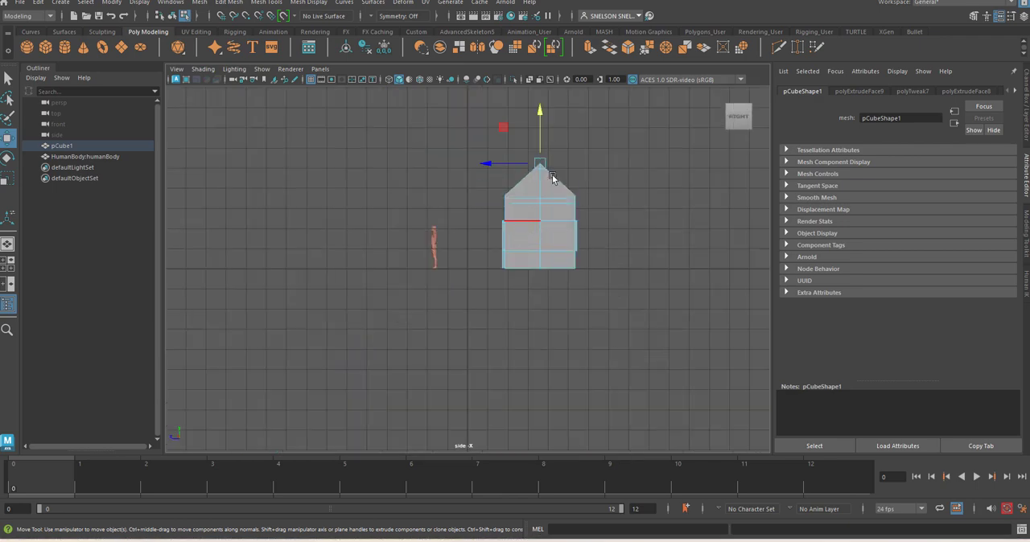
pyautogui.keyDown('alt'); pyautogui.moveTo(591, 156); pyautogui.dragTo(717, 296, button='right'); pyautogui.keyUp('alt')
pyautogui.keyDown('alt'); pyautogui.moveTo(696, 195); pyautogui.dragTo(571, 288, button='middle'); pyautogui.keyUp('alt')
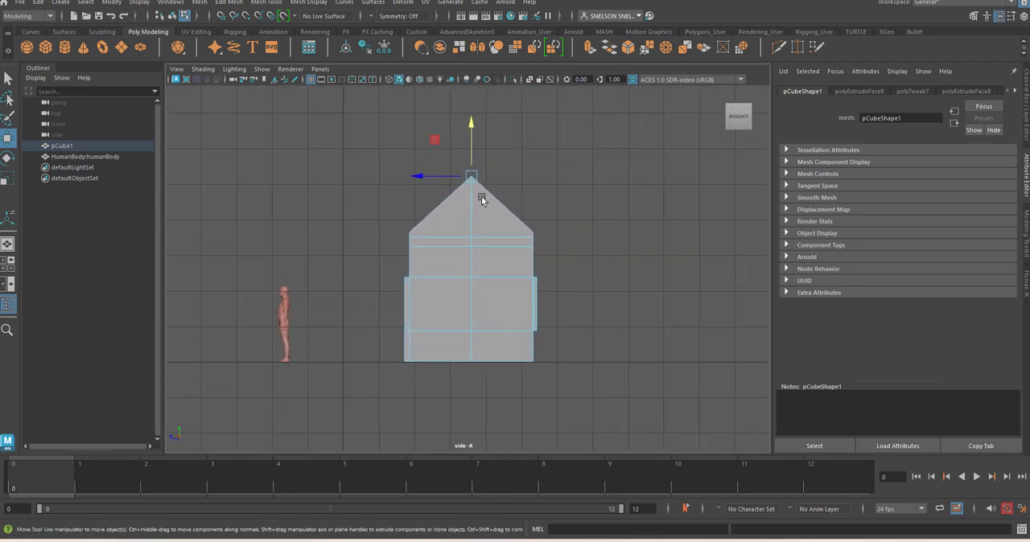
pyautogui.keyDown('alt'); pyautogui.moveTo(481, 200); pyautogui.dragTo(614, 287, button='right'); pyautogui.keyUp('alt')
pyautogui.keyDown('alt'); pyautogui.moveTo(616, 287); pyautogui.dragTo(646, 292, button='middle'); pyautogui.keyUp('alt')
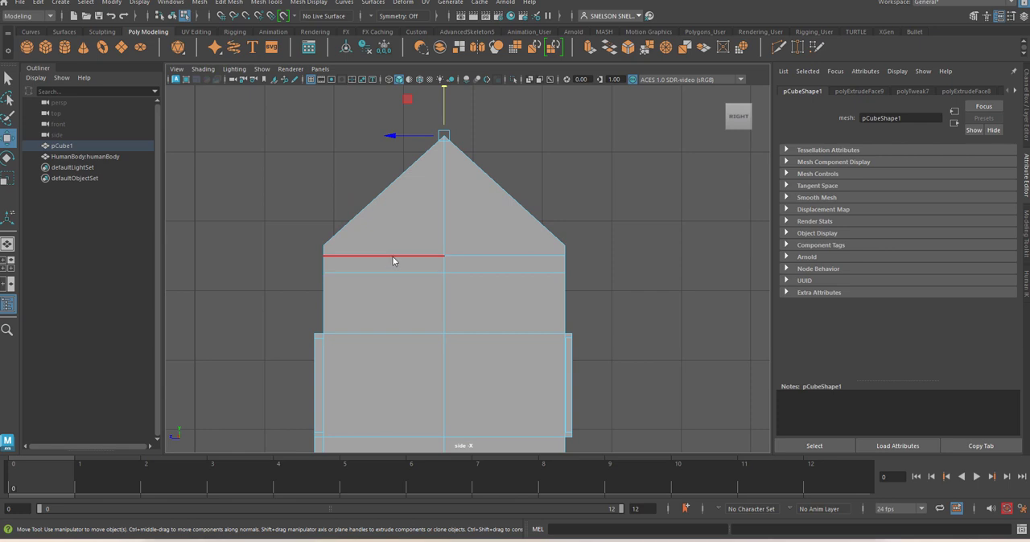
pyautogui.moveTo(391, 264); pyautogui.dragTo(326, 252, button='right')
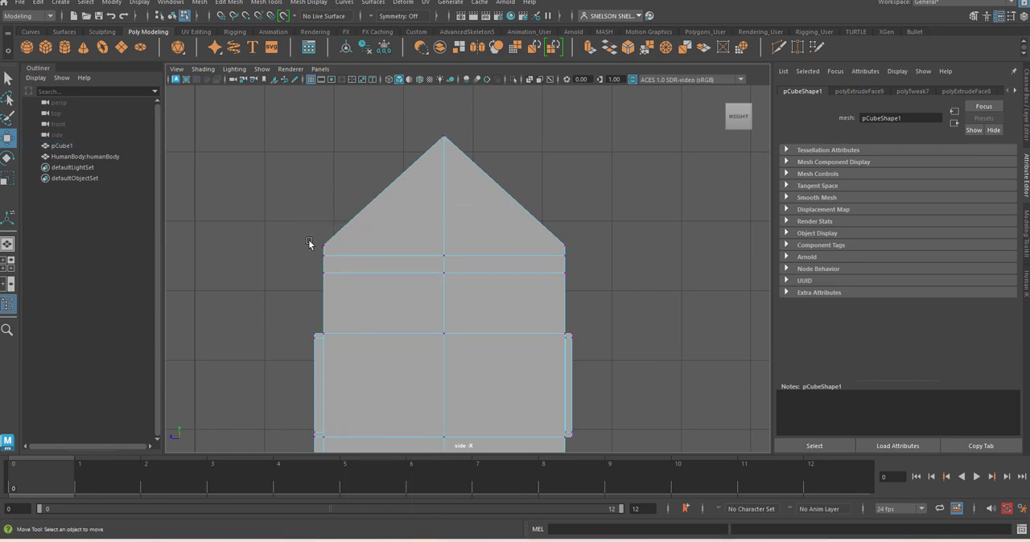
pyautogui.moveTo(310, 230); pyautogui.dragTo(604, 251)
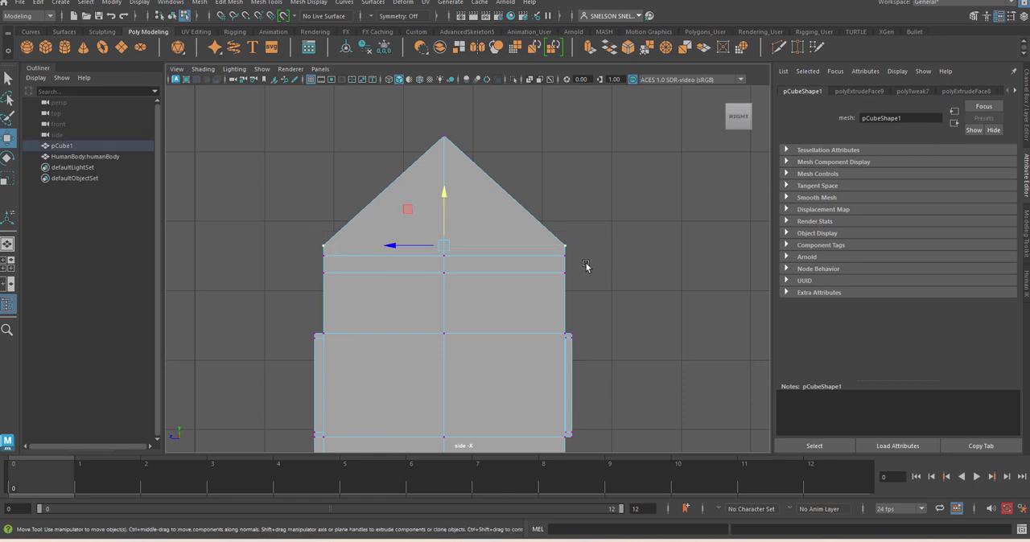
pyautogui.press('r')
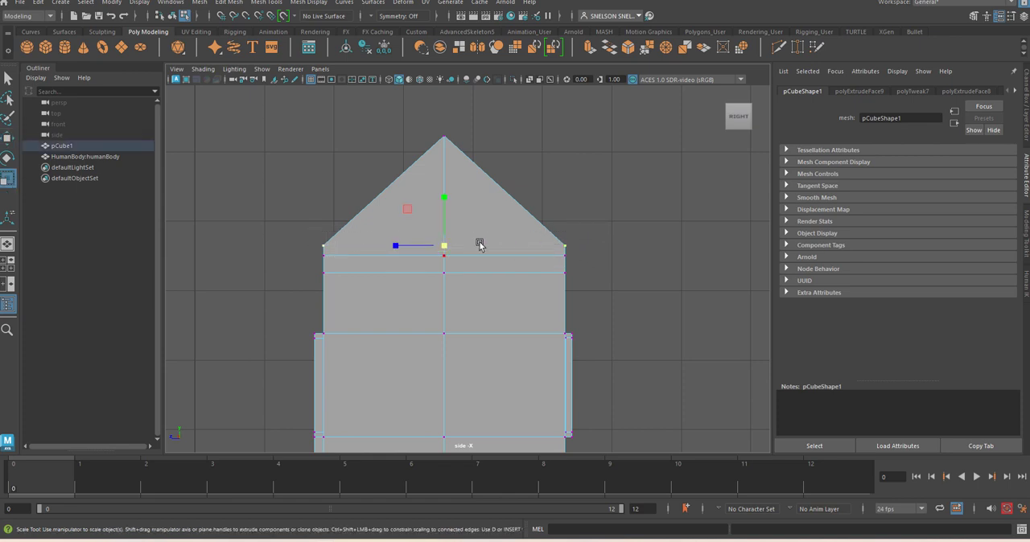
pyautogui.moveTo(396, 246); pyautogui.dragTo(395, 250)
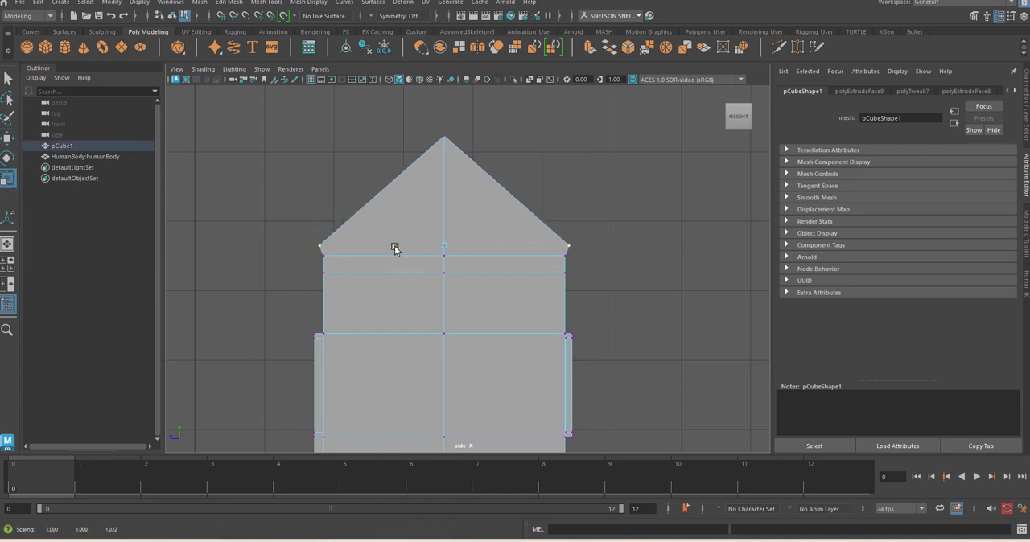
# Lower the overhanging eave vertices to a height of about 3.52, then lower them together with the wall-top vertices to about 3.395
pyautogui.press('w')
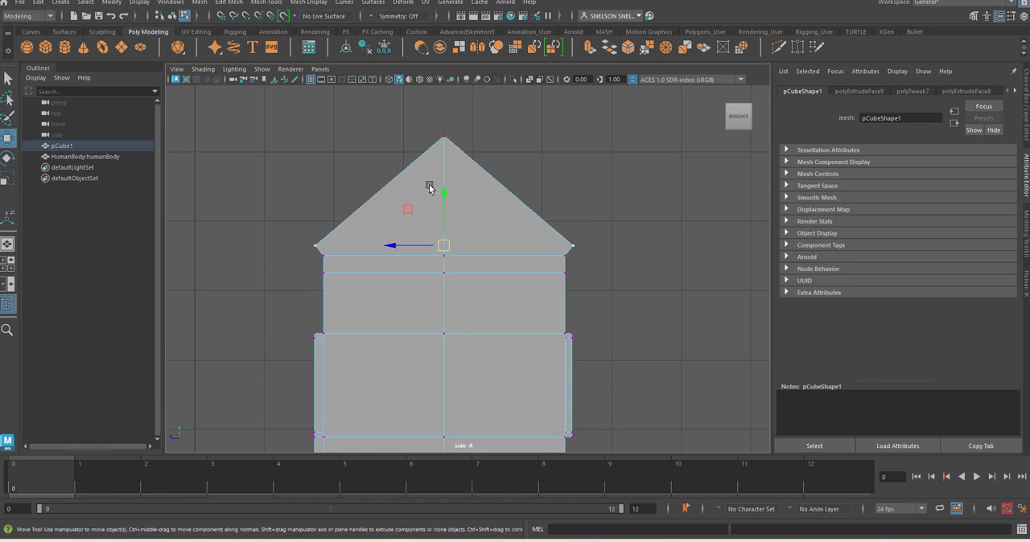
pyautogui.moveTo(445, 196); pyautogui.dragTo(447, 204)
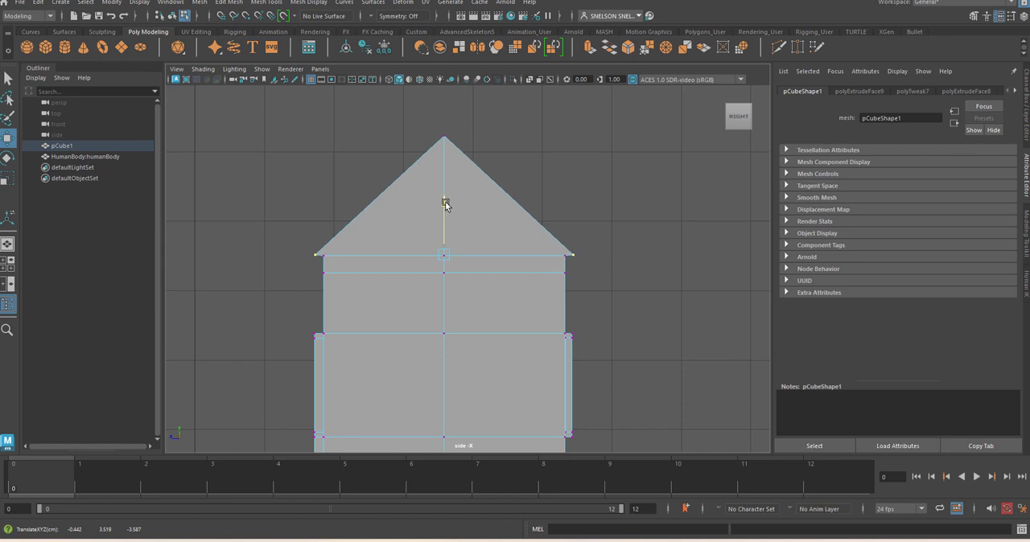
pyautogui.click(645, 222)
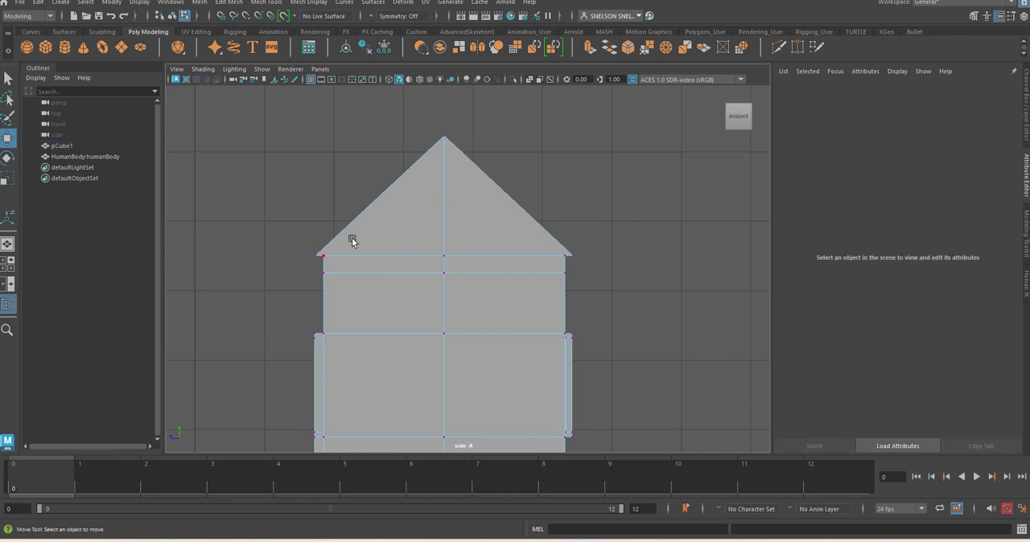
pyautogui.moveTo(298, 239); pyautogui.dragTo(613, 261)
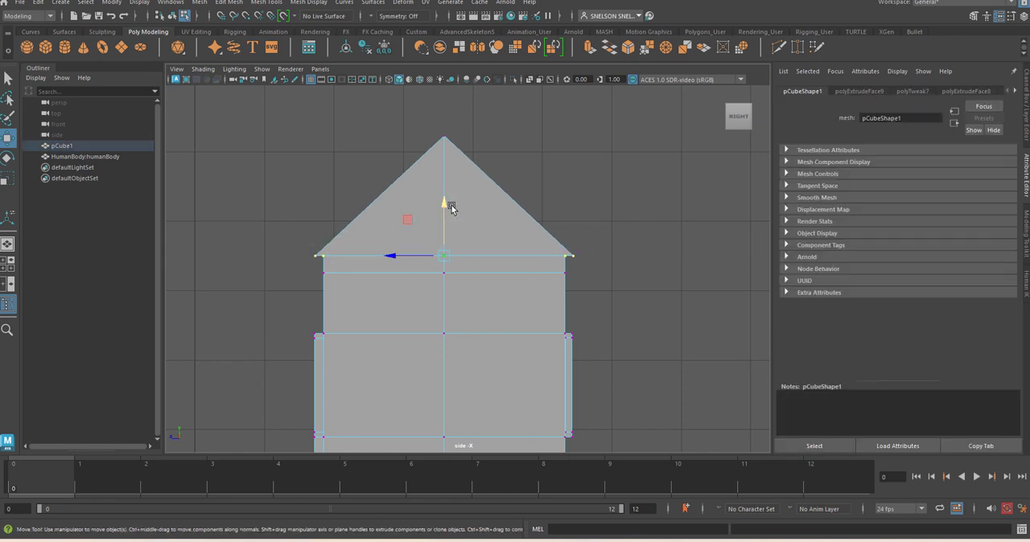
pyautogui.moveTo(448, 207); pyautogui.dragTo(452, 214)
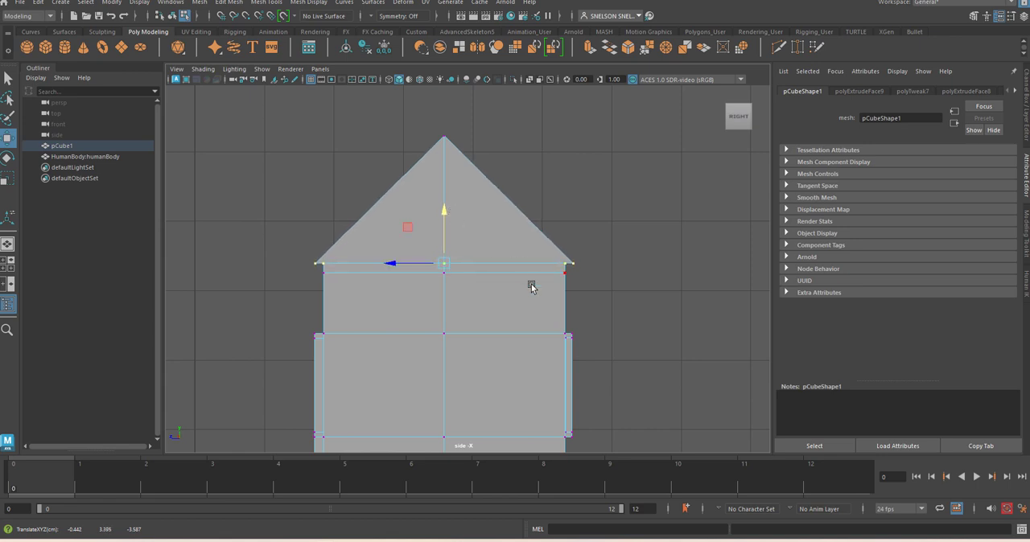
# Select the narrow band of faces around the walls beneath the eaves, extrude it and scale it slightly outward
pyautogui.moveTo(526, 267); pyautogui.dragTo(524, 203, button='right')
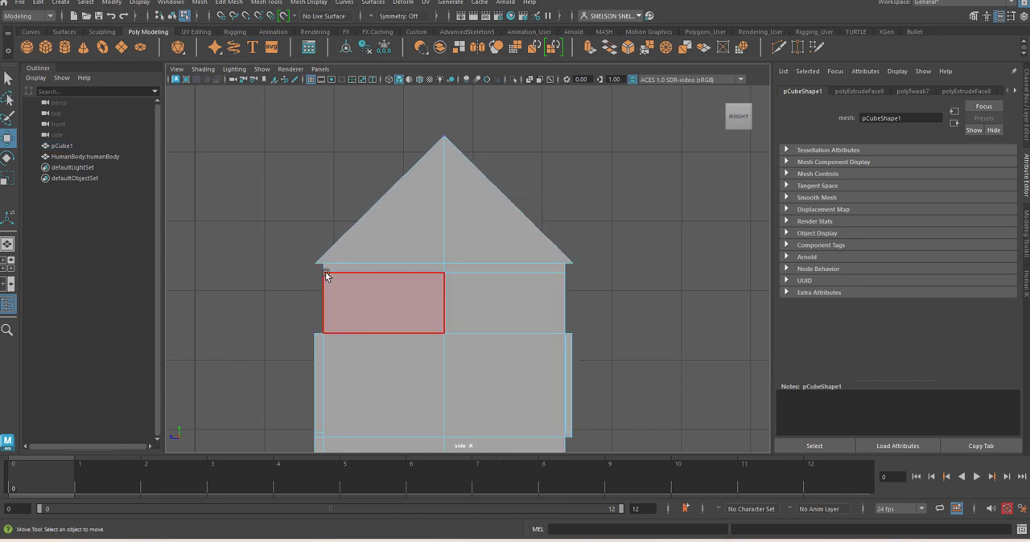
pyautogui.moveTo(391, 273); pyautogui.dragTo(579, 270)
pyautogui.press('space')
pyautogui.moveTo(518, 275)
pyautogui.mouseDown()
pyautogui.moveTo(520, 263)
pyautogui.moveTo(522, 277)
pyautogui.moveTo(534, 267)
pyautogui.mouseUp()
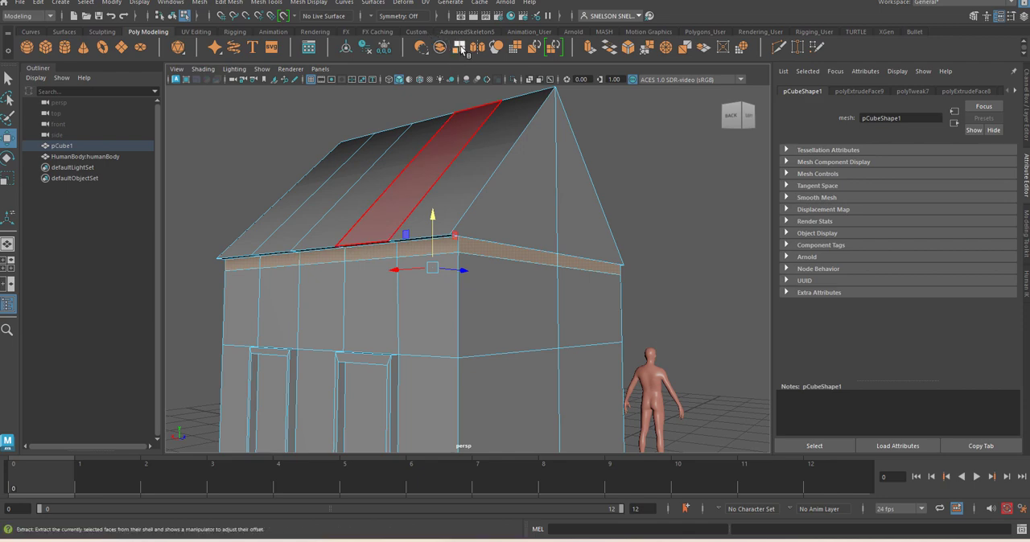
pyautogui.click(590, 47)
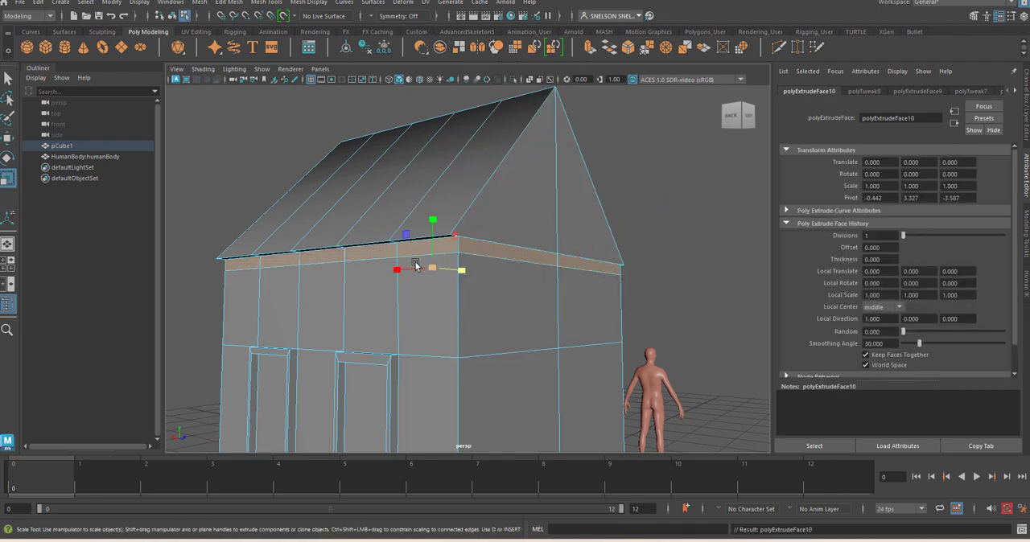
pyautogui.moveTo(432, 270)
pyautogui.mouseDown()
pyautogui.moveTo(476, 269)
pyautogui.moveTo(443, 282)
pyautogui.mouseUp()
# Select the two triangular gable faces at one end of the roof and move them slightly outward along X
pyautogui.moveTo(579, 231); pyautogui.dragTo(580, 279, button='right')
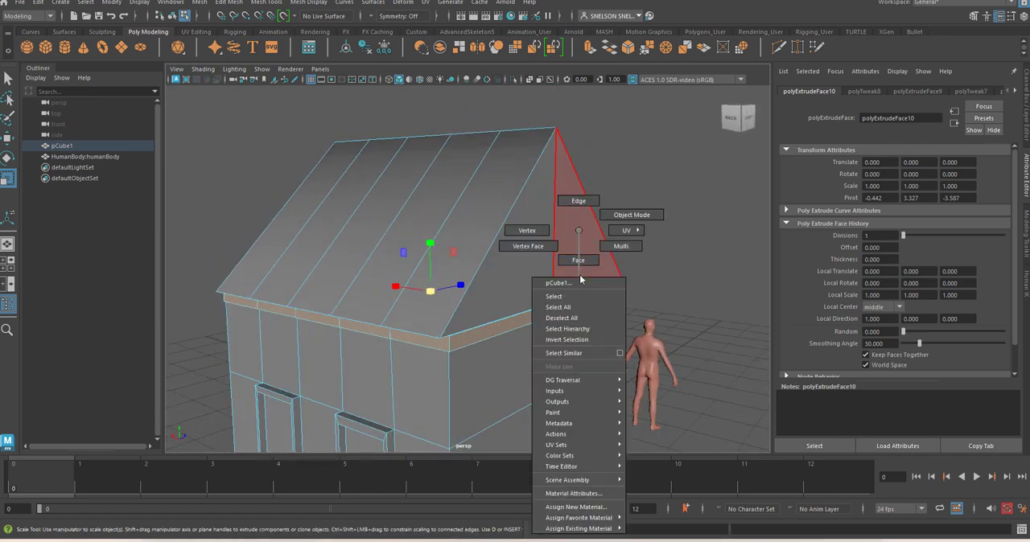
pyautogui.moveTo(578, 243); pyautogui.dragTo(574, 260, button='right')
pyautogui.click(574, 260)
pyautogui.press('capslock')
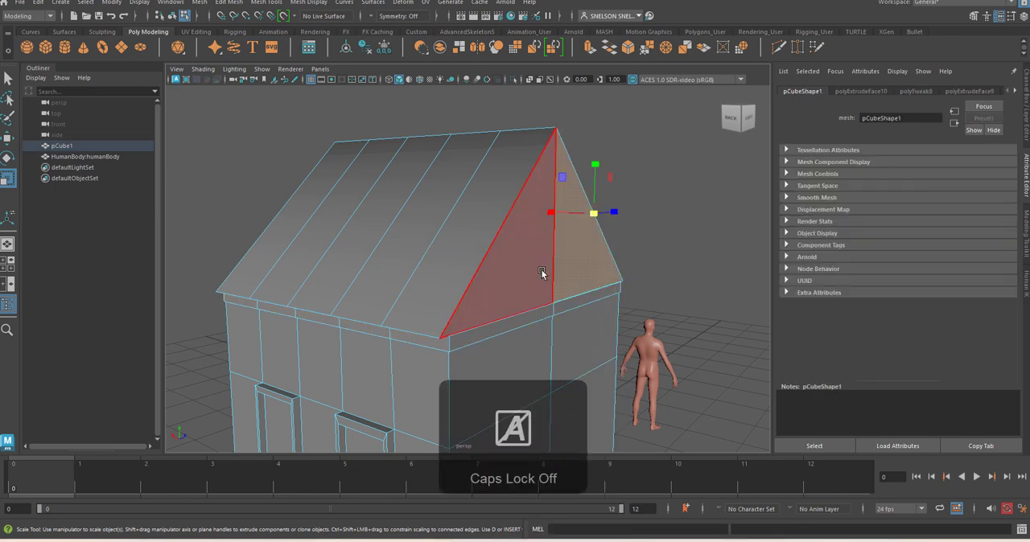
pyautogui.click(548, 263)
pyautogui.click(561, 263)
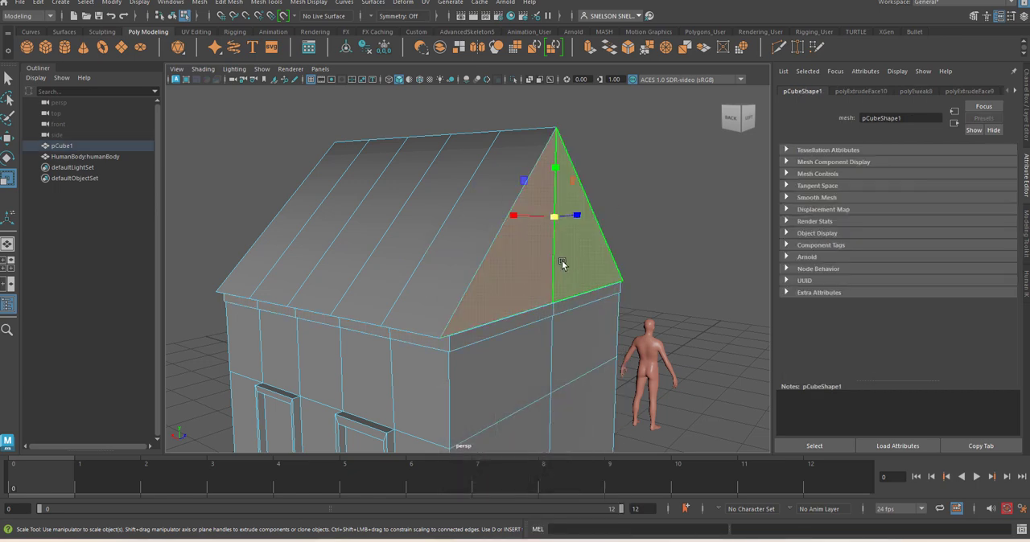
pyautogui.click(523, 231)
pyautogui.press('w')
pyautogui.moveTo(515, 217); pyautogui.dragTo(520, 215)
# Add the two gable faces at the opposite end of the roof to the selection
pyautogui.keyDown('alt'); pyautogui.moveTo(402, 260); pyautogui.dragTo(438, 284); pyautogui.keyUp('alt')
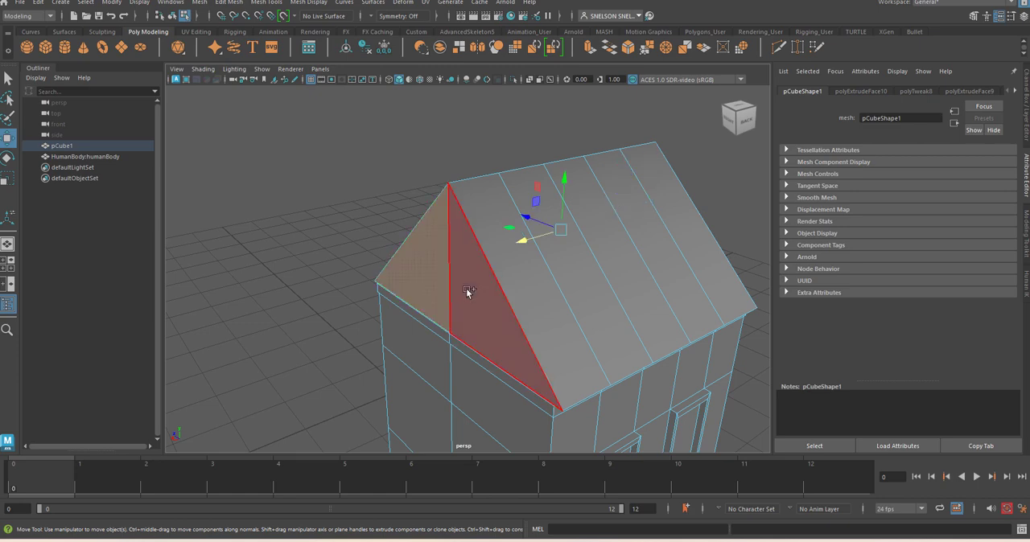
pyautogui.keyDown('alt'); pyautogui.moveTo(510, 325); pyautogui.dragTo(507, 211); pyautogui.keyUp('alt')
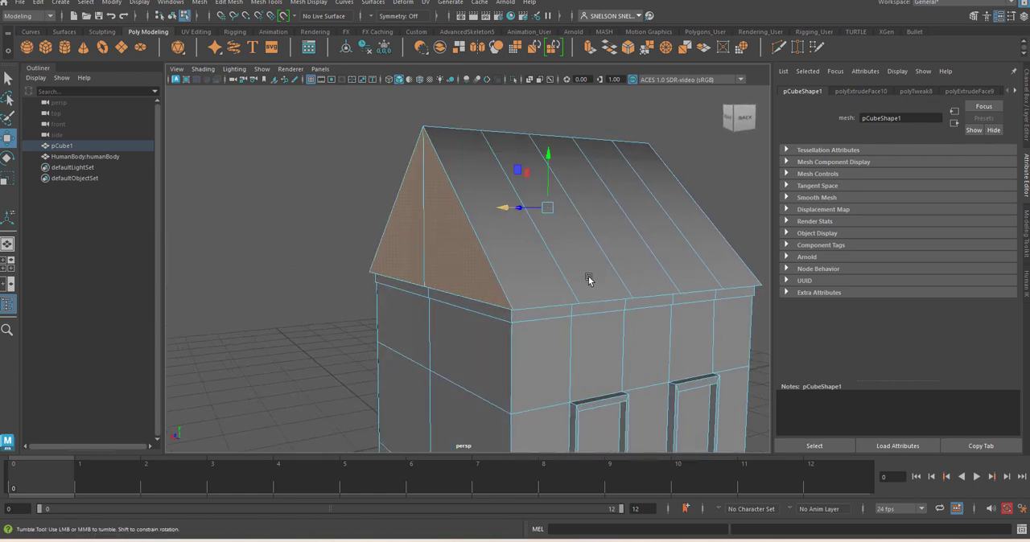
pyautogui.keyDown('alt'); pyautogui.moveTo(590, 280); pyautogui.dragTo(510, 209); pyautogui.keyUp('alt')
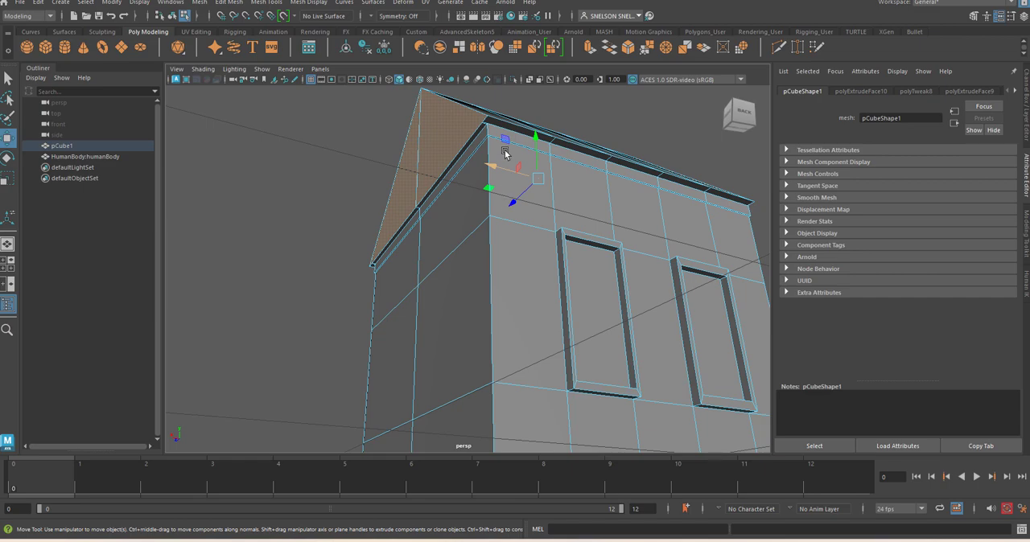
# Use Target Weld to merge the stray vertex beneath the gable corner into the outer eave corner vertex
pyautogui.keyDown('alt'); pyautogui.moveTo(505, 153); pyautogui.dragTo(482, 223); pyautogui.keyUp('alt')
pyautogui.keyDown('alt'); pyautogui.moveTo(495, 208); pyautogui.dragTo(465, 292, button='middle'); pyautogui.keyUp('alt')
pyautogui.keyDown('alt'); pyautogui.moveTo(464, 293); pyautogui.dragTo(491, 375, button='right'); pyautogui.keyUp('alt')
pyautogui.keyDown('alt'); pyautogui.moveTo(463, 341); pyautogui.dragTo(490, 335); pyautogui.keyUp('alt')
pyautogui.keyDown('alt'); pyautogui.moveTo(516, 375); pyautogui.dragTo(478, 294, button='right'); pyautogui.keyUp('alt')
pyautogui.keyDown('alt'); pyautogui.moveTo(407, 342); pyautogui.dragTo(527, 329); pyautogui.keyUp('alt')
pyautogui.keyDown('alt'); pyautogui.moveTo(485, 260); pyautogui.dragTo(497, 288, button='right'); pyautogui.keyUp('alt')
pyautogui.keyDown('alt'); pyautogui.moveTo(469, 265); pyautogui.dragTo(484, 288, button='middle'); pyautogui.keyUp('alt')
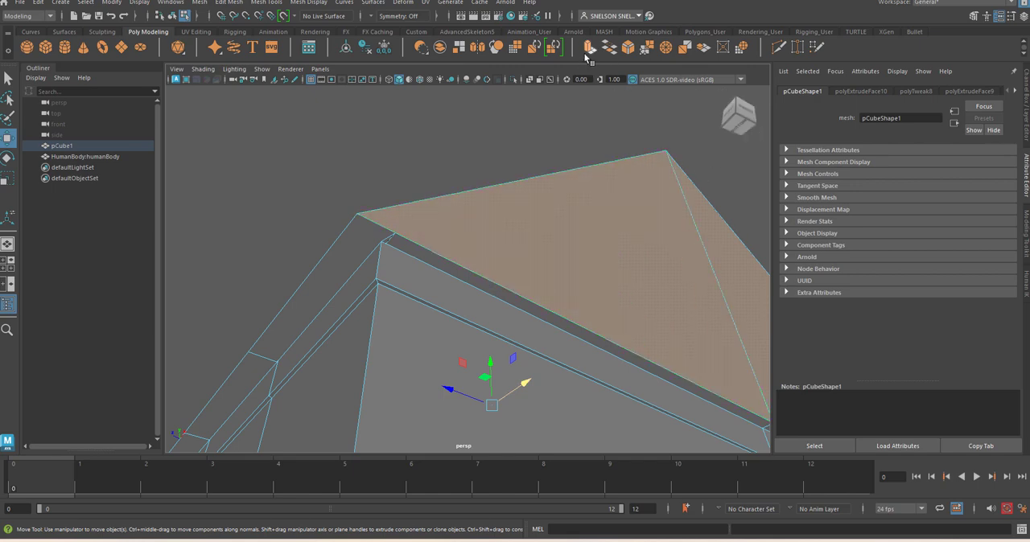
pyautogui.click(798, 48)
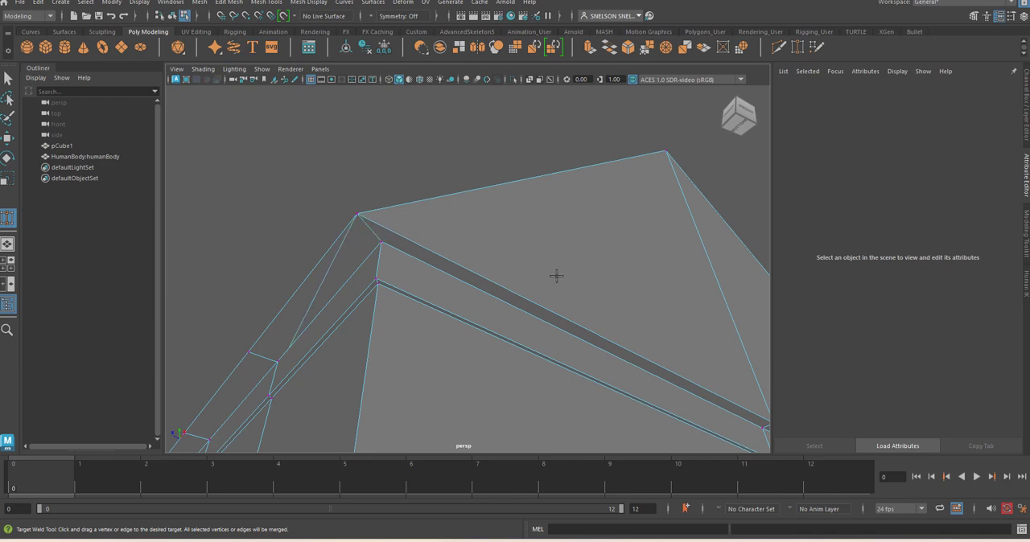
pyautogui.keyDown('alt'); pyautogui.moveTo(687, 266); pyautogui.dragTo(582, 260); pyautogui.keyUp('alt')
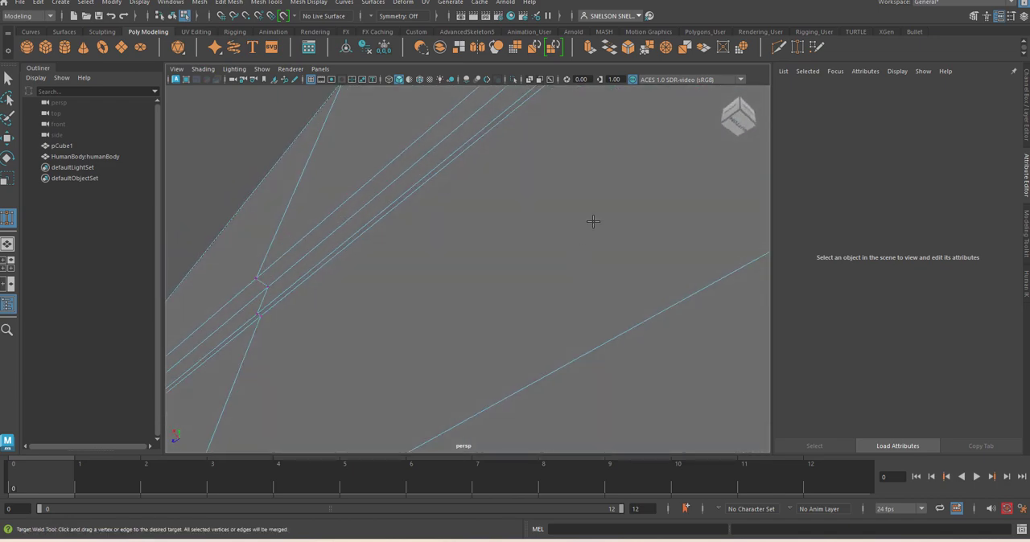
pyautogui.keyDown('alt'); pyautogui.moveTo(593, 221); pyautogui.dragTo(535, 335, button='middle'); pyautogui.keyUp('alt')
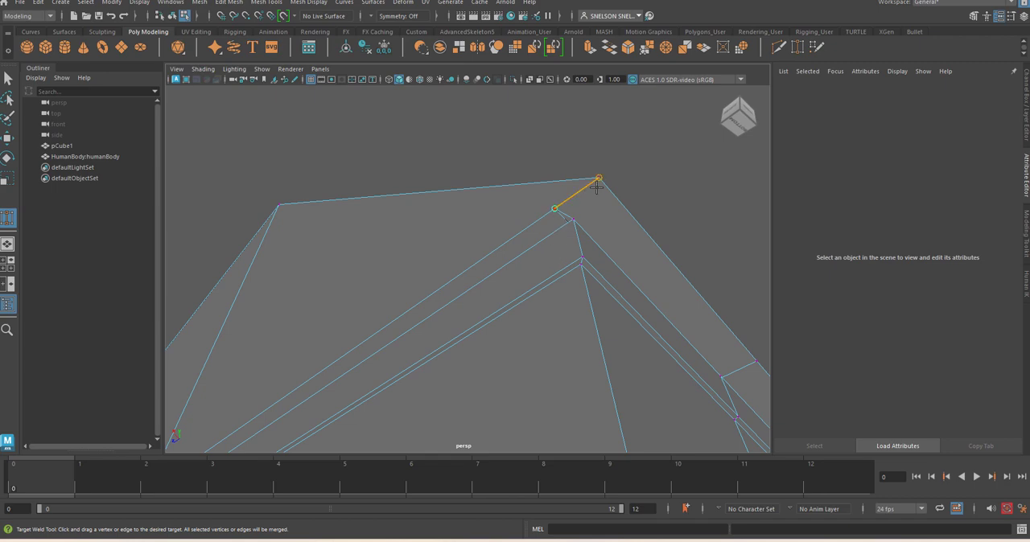
pyautogui.moveTo(596, 187); pyautogui.dragTo(597, 184)
# Examine the other roof corners and the underside of the gable ends for vertices that still need welding
pyautogui.keyDown('alt'); pyautogui.moveTo(680, 283); pyautogui.dragTo(572, 276); pyautogui.keyUp('alt')
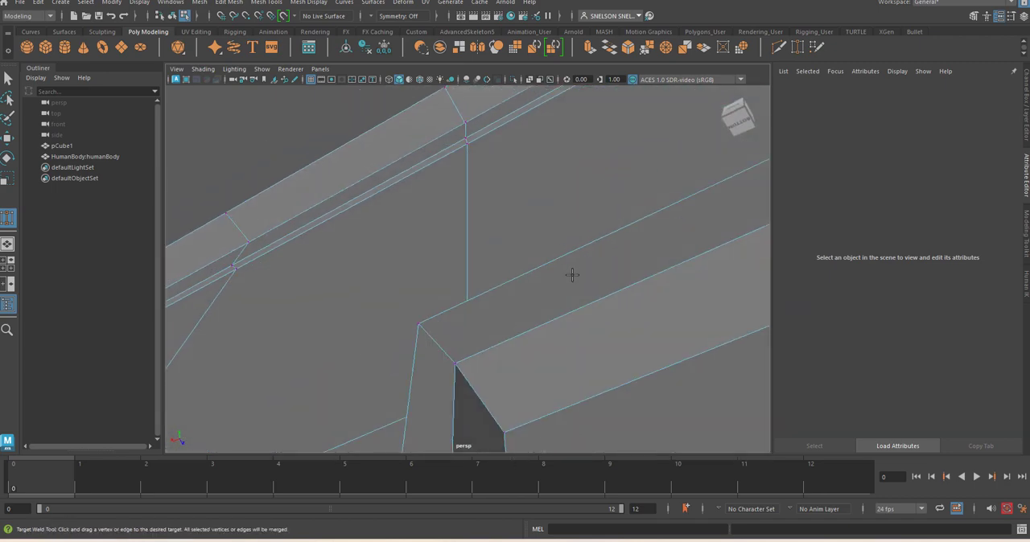
pyautogui.keyDown('alt'); pyautogui.moveTo(573, 276); pyautogui.dragTo(577, 234, button='right'); pyautogui.keyUp('alt')
pyautogui.keyDown('alt'); pyautogui.moveTo(577, 234); pyautogui.dragTo(604, 193); pyautogui.keyUp('alt')
pyautogui.keyDown('alt'); pyautogui.moveTo(603, 193); pyautogui.dragTo(463, 313, button='middle'); pyautogui.keyUp('alt')
pyautogui.keyDown('alt'); pyautogui.moveTo(518, 284); pyautogui.dragTo(534, 317); pyautogui.keyUp('alt')
pyautogui.keyDown('alt'); pyautogui.moveTo(533, 317); pyautogui.dragTo(514, 248, button='middle'); pyautogui.keyUp('alt')
pyautogui.keyDown('alt'); pyautogui.moveTo(558, 267); pyautogui.dragTo(543, 285); pyautogui.keyUp('alt')
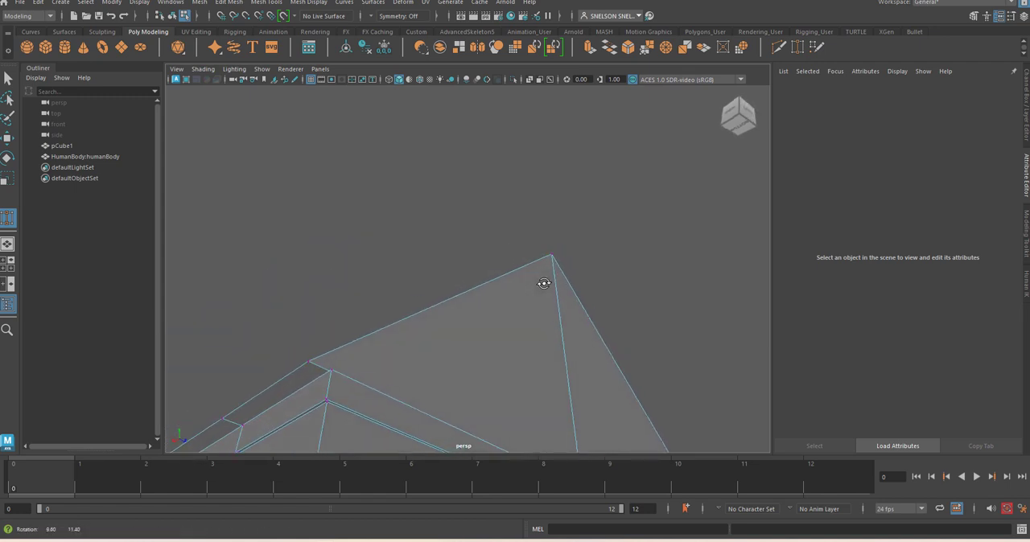
pyautogui.keyDown('alt'); pyautogui.moveTo(572, 358); pyautogui.dragTo(563, 356, button='right'); pyautogui.keyUp('alt')
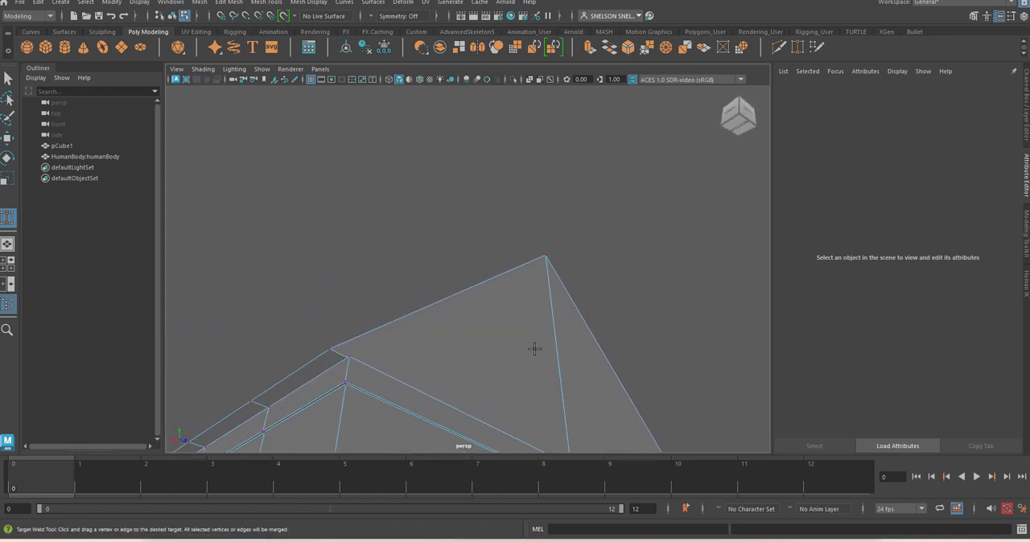
# Select both gable faces at this end of the roof and move them outward to about X -2.327
pyautogui.moveTo(535, 231); pyautogui.dragTo(538, 265, button='right')
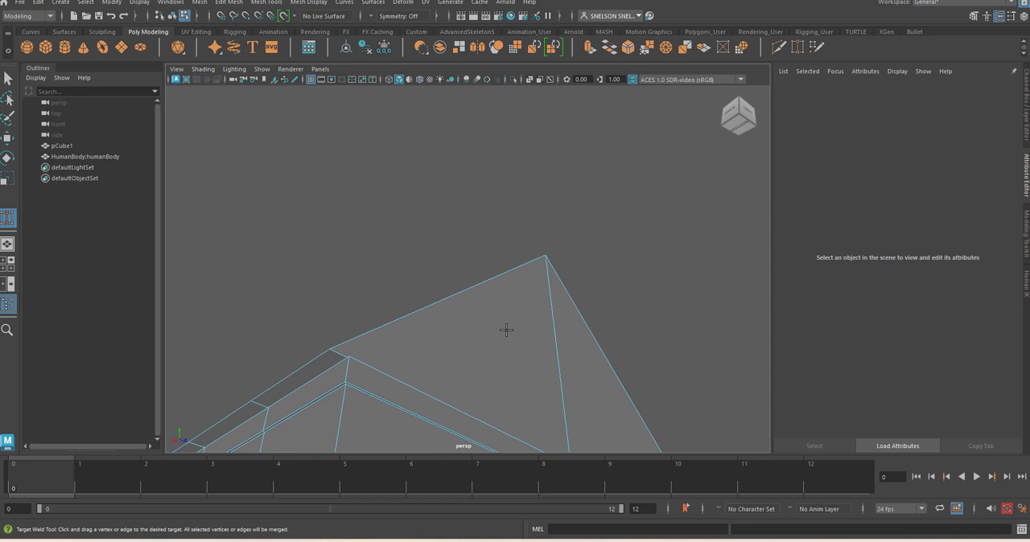
pyautogui.press('w')
pyautogui.click(530, 316)
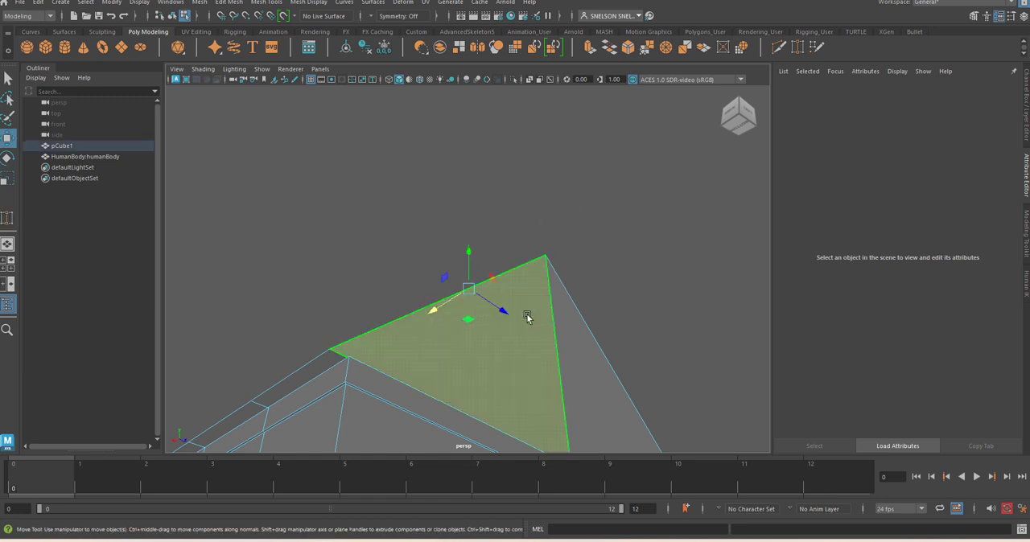
pyautogui.keyDown('alt'); pyautogui.moveTo(572, 371); pyautogui.dragTo(529, 289); pyautogui.keyUp('alt')
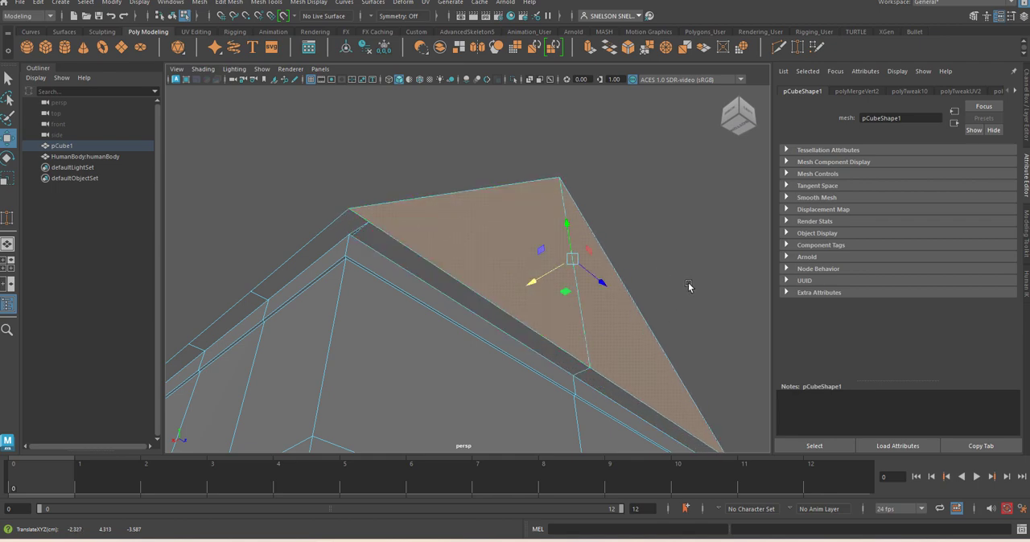
# Use Target Weld to merge the stray vertex beneath the ridge into the outer ridge apex vertex at this gable end
pyautogui.moveTo(421, 258); pyautogui.dragTo(386, 232, button='right')
pyautogui.click(370, 223)
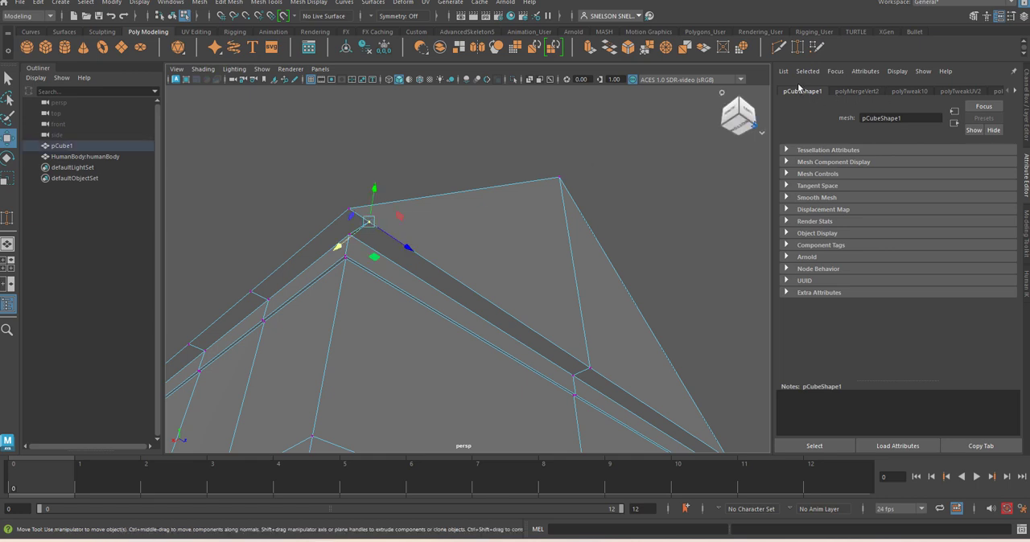
pyautogui.click(797, 48)
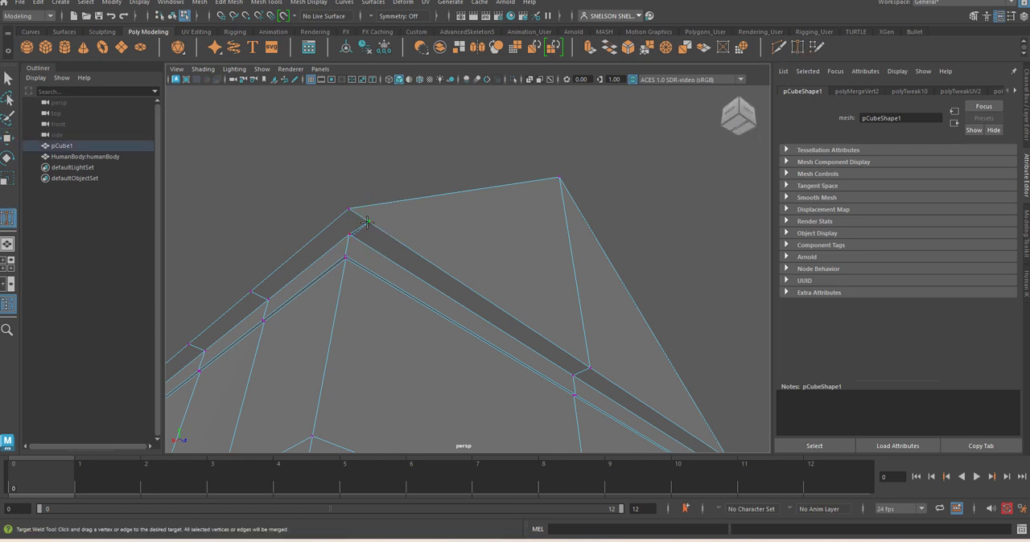
pyautogui.moveTo(350, 209); pyautogui.dragTo(349, 210)
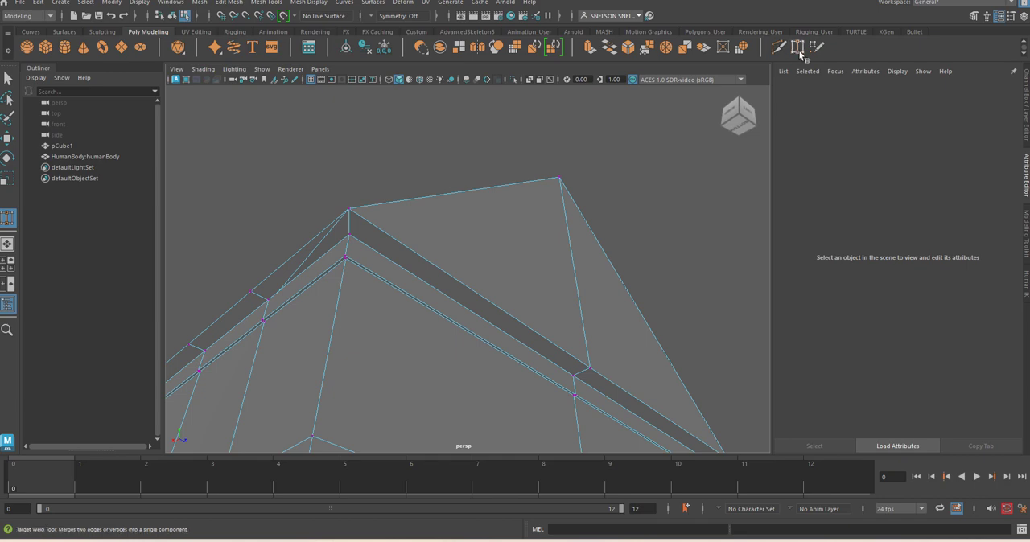
pyautogui.keyDown('alt'); pyautogui.moveTo(690, 209); pyautogui.dragTo(561, 188); pyautogui.keyUp('alt')
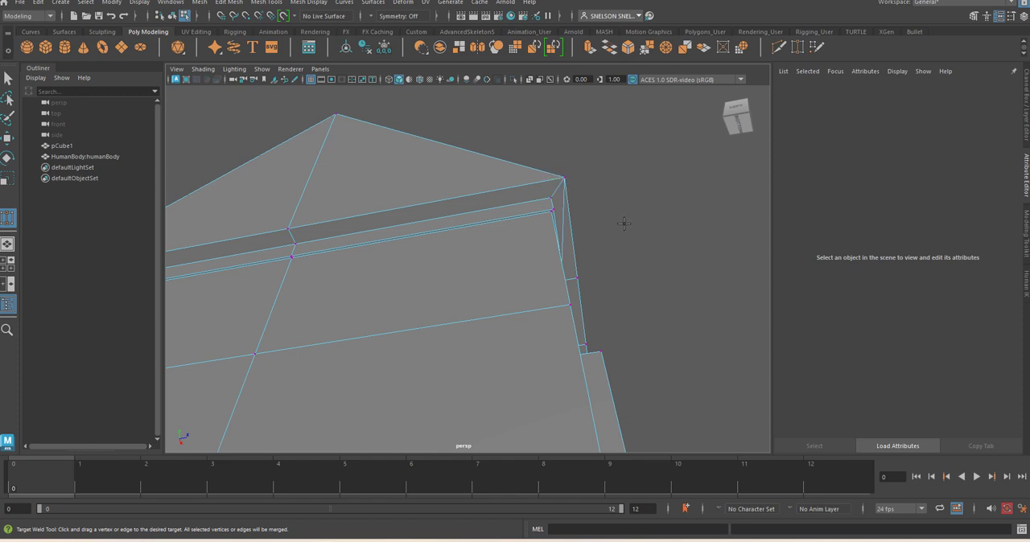
pyautogui.keyDown('alt'); pyautogui.moveTo(648, 202); pyautogui.dragTo(442, 272); pyautogui.keyUp('alt')
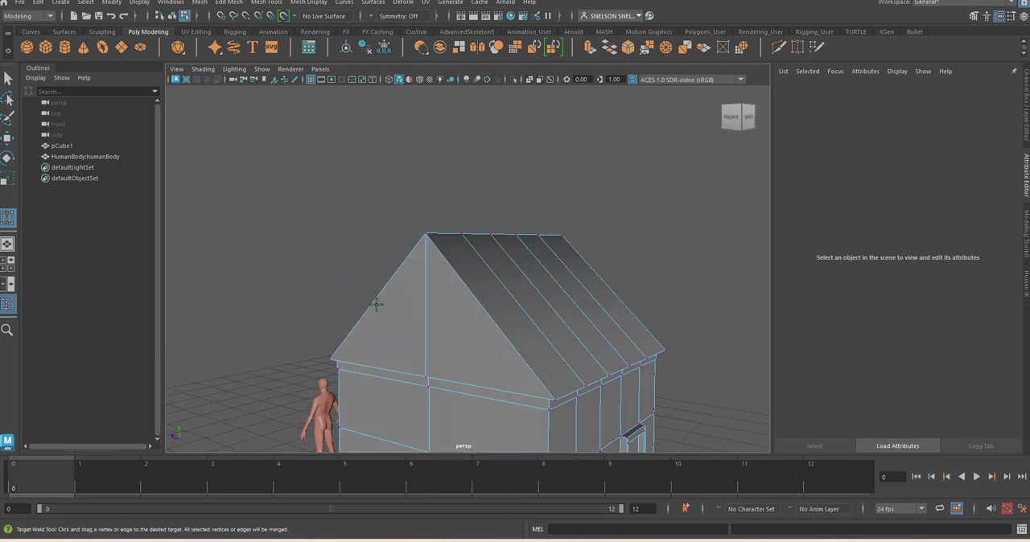
# Select both gable faces at the opposite end of the house, extrude them and scale the extruded faces slightly inward for a thin border
pyautogui.moveTo(440, 313); pyautogui.dragTo(438, 264, button='right')
pyautogui.click(8, 78)
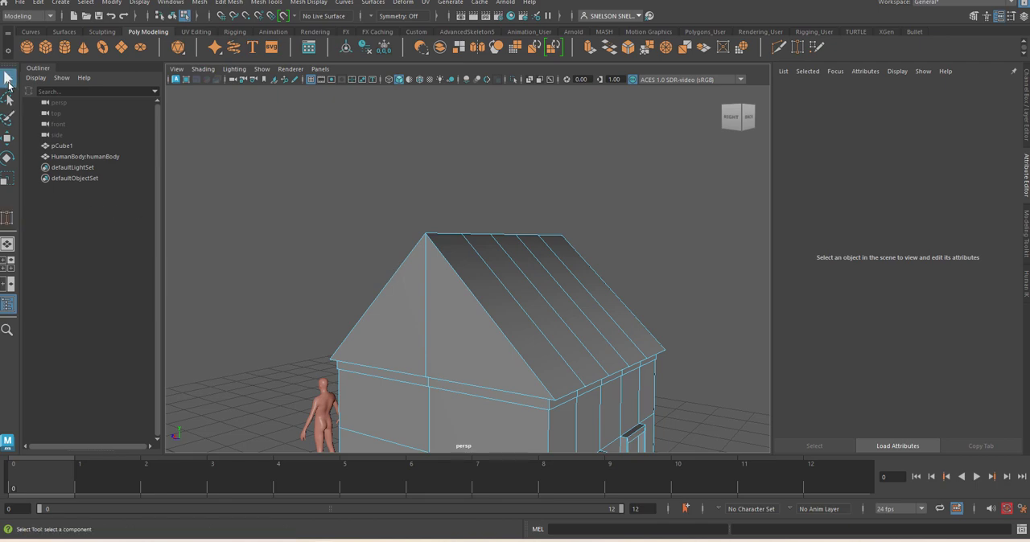
pyautogui.click(445, 319)
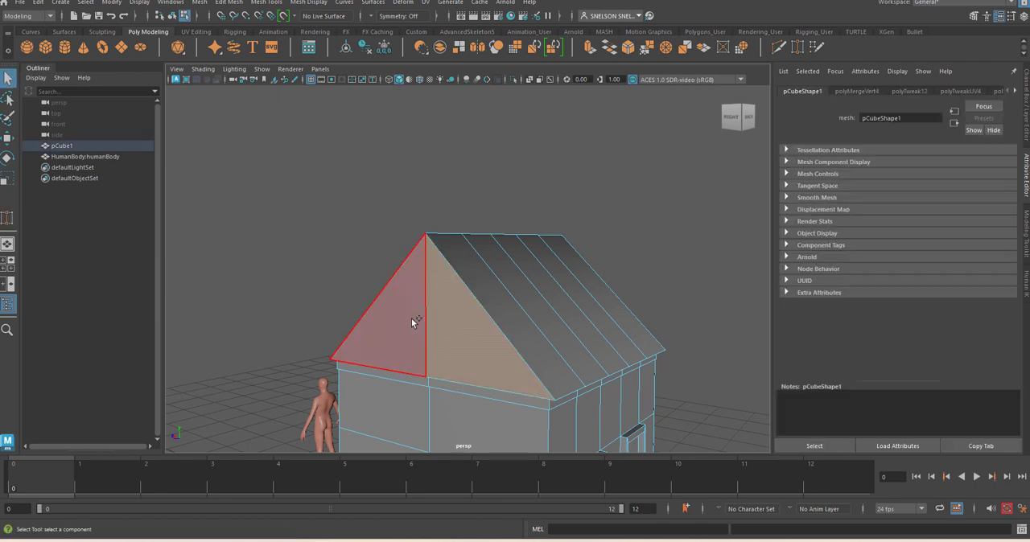
pyautogui.keyDown('shift'); pyautogui.click(411, 318); pyautogui.keyUp('shift')
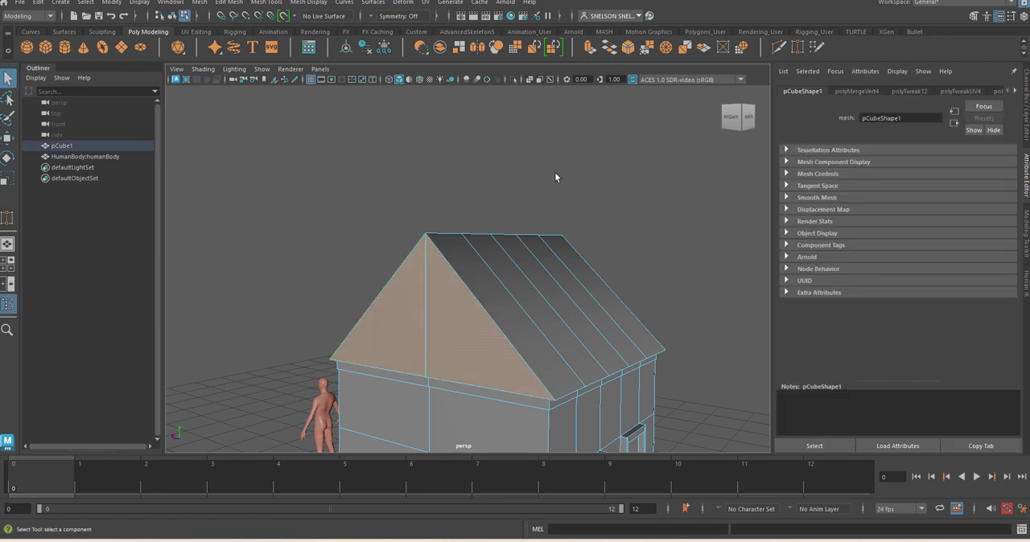
pyautogui.hotkey('ctrl', 'e')
pyautogui.press('r')
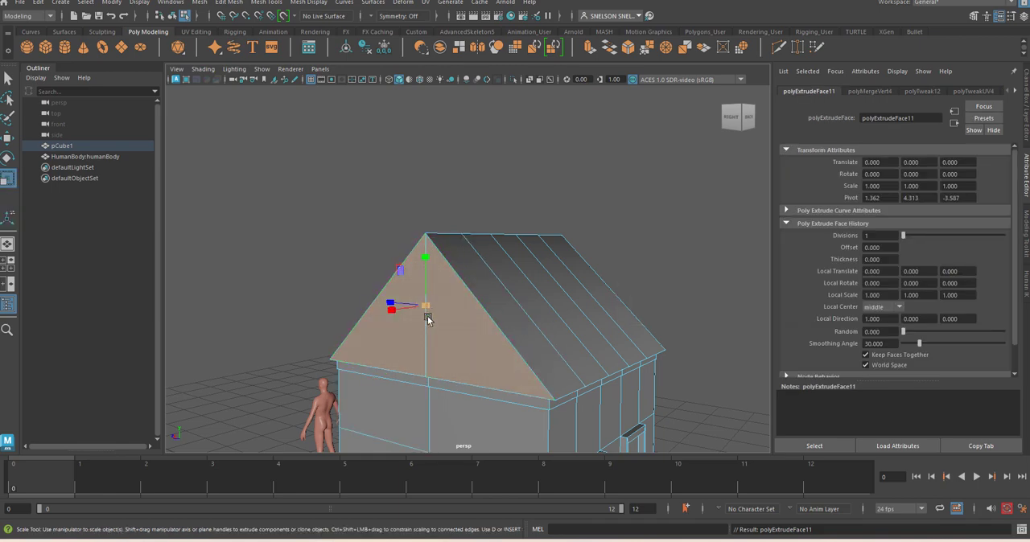
pyautogui.moveTo(427, 308); pyautogui.dragTo(411, 323)
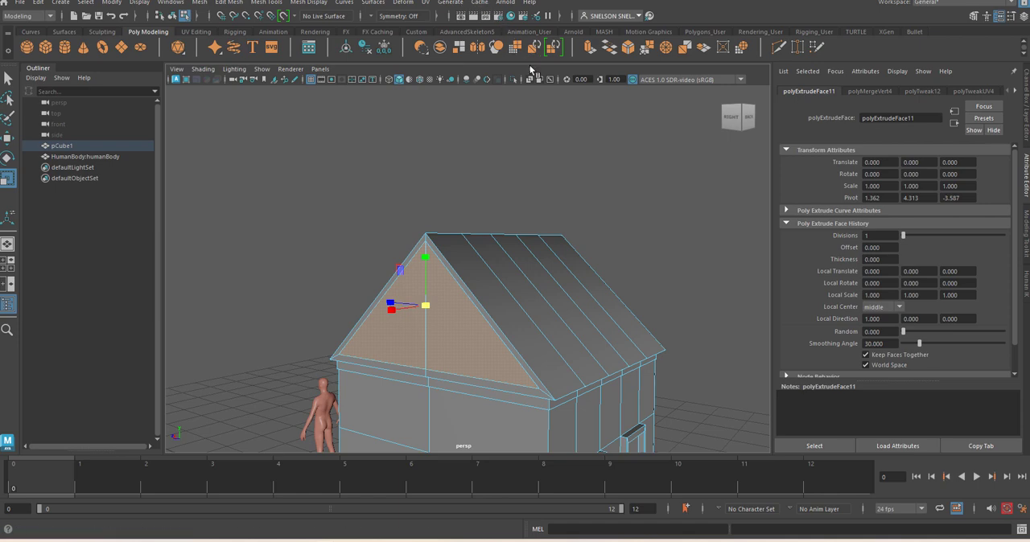
# Extrude the inset gable faces again and move them inward along X to about 1.282 to recess the gable
pyautogui.moveTo(560, 157)
pyautogui.keyDown('alt'); pyautogui.mouseDown()
pyautogui.moveTo(559, 170)
pyautogui.moveTo(563, 161)
pyautogui.mouseUp(); pyautogui.keyUp('alt')
pyautogui.click(590, 46)
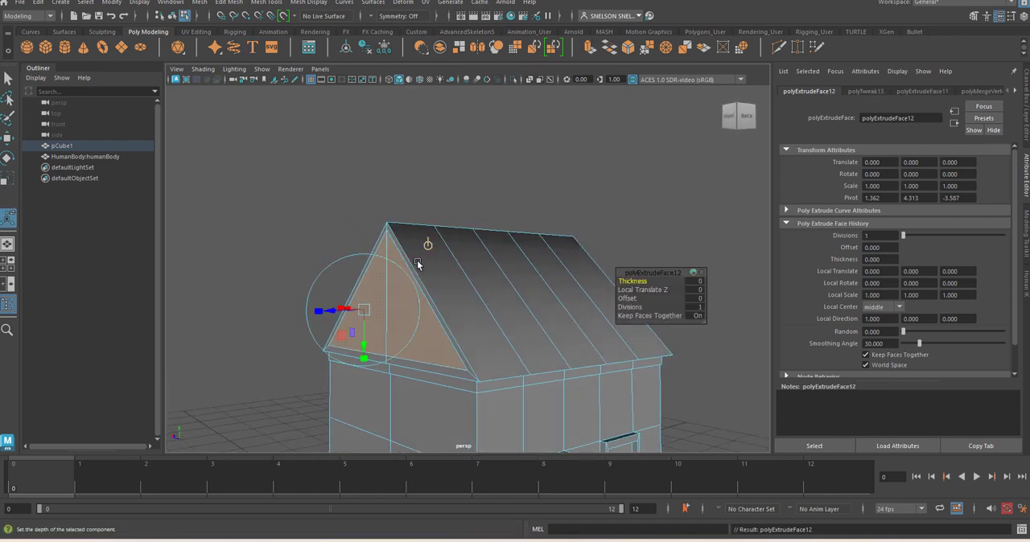
pyautogui.press('w')
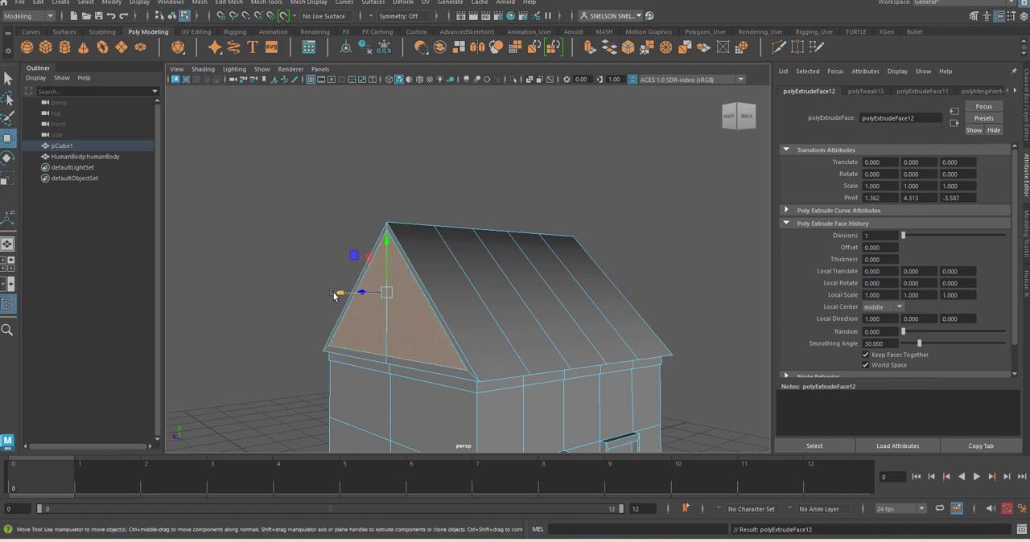
pyautogui.moveTo(334, 294); pyautogui.dragTo(343, 297)
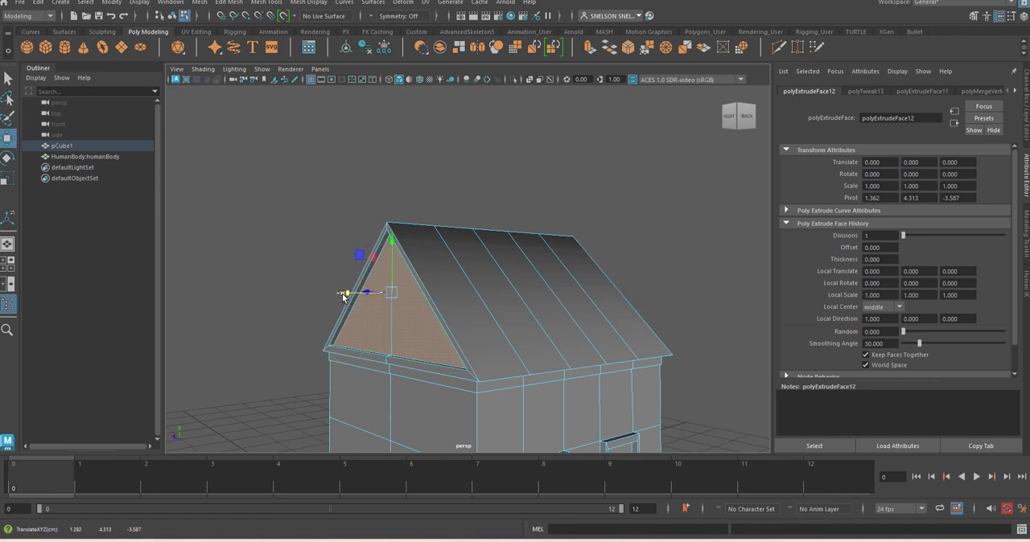
# Select both gable faces at the other, unframed end of the roof, extrude them and scale them slightly inward to form a matching border
pyautogui.moveTo(451, 251)
pyautogui.keyDown('alt'); pyautogui.mouseDown()
pyautogui.moveTo(663, 235)
pyautogui.moveTo(595, 279)
pyautogui.moveTo(443, 248)
pyautogui.mouseUp(); pyautogui.keyUp('alt')
pyautogui.click(665, 236)
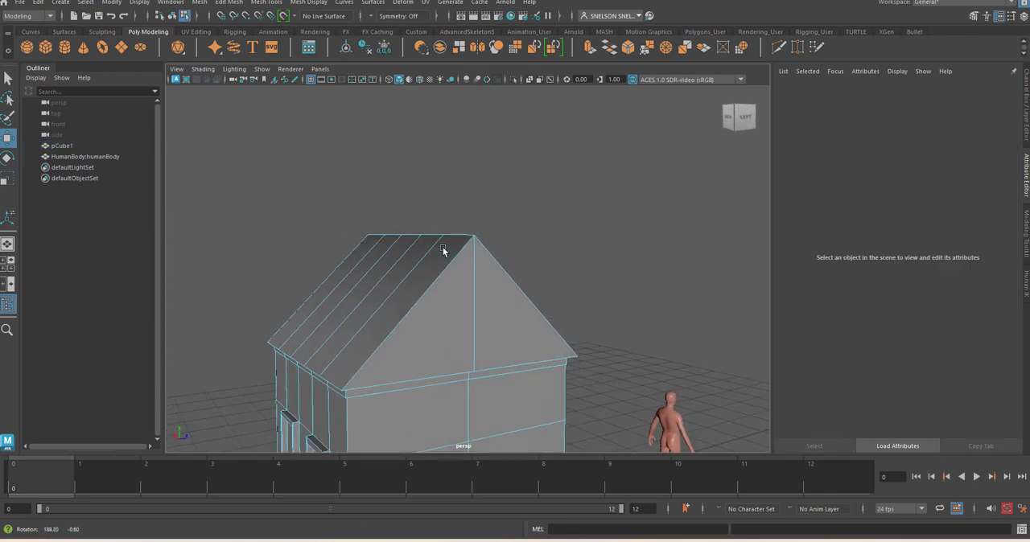
pyautogui.click(504, 329)
pyautogui.press('capslock')
pyautogui.click(462, 330)
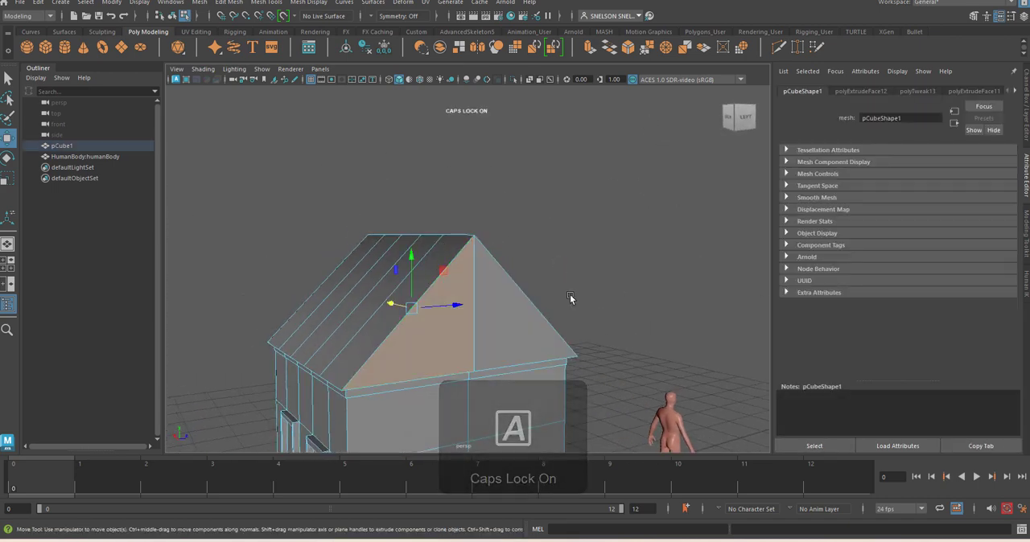
pyautogui.keyDown('shift'); pyautogui.click(493, 318); pyautogui.keyUp('shift')
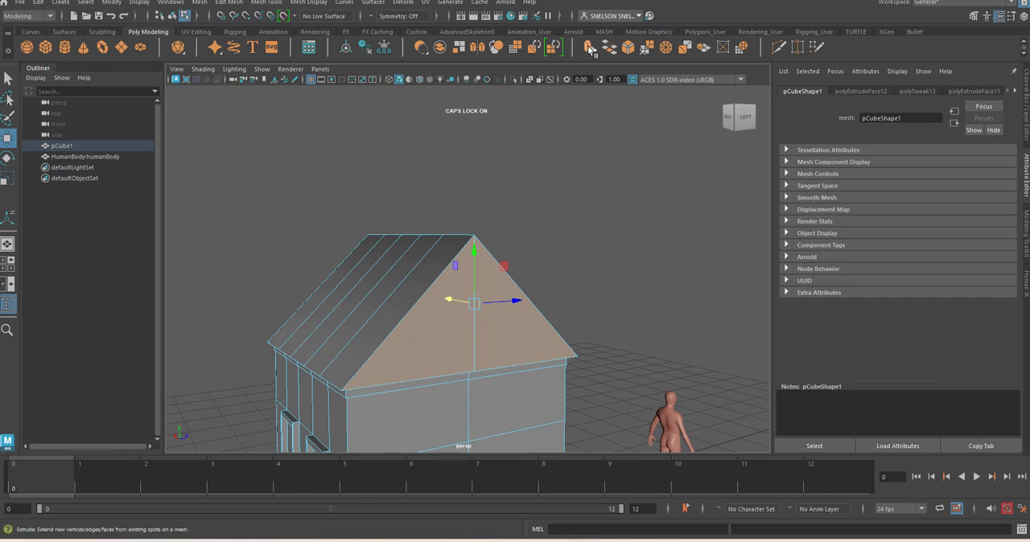
pyautogui.hotkey('ctrl', 'e')
pyautogui.press('r')
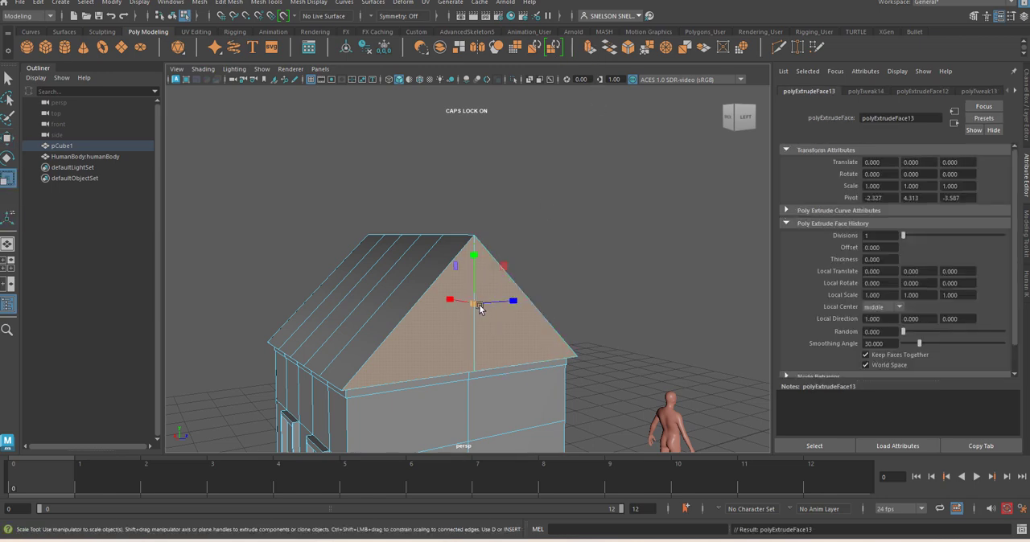
pyautogui.moveTo(475, 311); pyautogui.dragTo(458, 309)
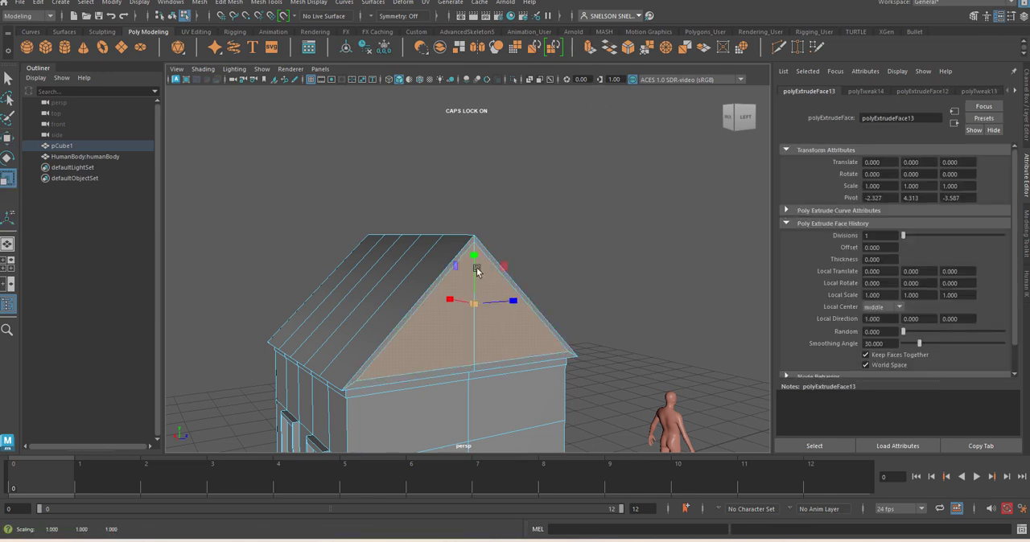
# Extrude the inset gable faces again and push them inward with a Local Translate Z of about -0.107
pyautogui.click(590, 50)
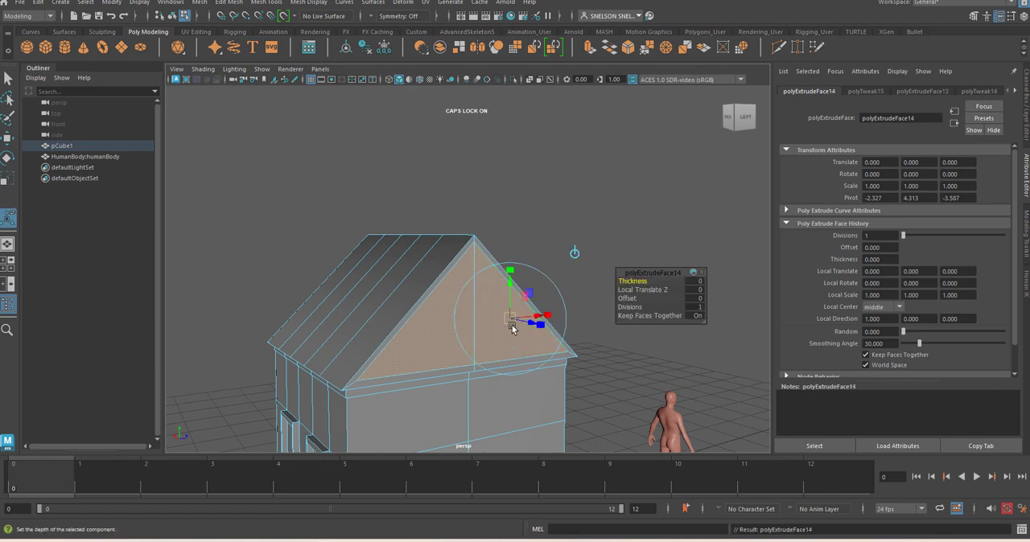
pyautogui.moveTo(531, 324); pyautogui.dragTo(532, 324)
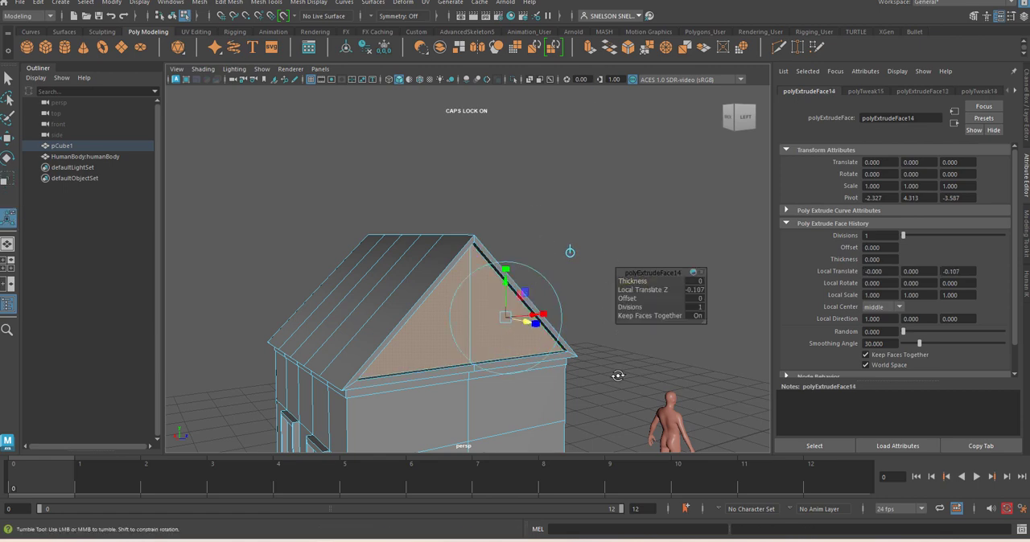
pyautogui.keyDown('alt'); pyautogui.moveTo(618, 376); pyautogui.dragTo(574, 298); pyautogui.keyUp('alt')
pyautogui.click(559, 249)
pyautogui.keyDown('alt'); pyautogui.moveTo(375, 246); pyautogui.dragTo(506, 405); pyautogui.keyUp('alt')
pyautogui.keyDown('alt'); pyautogui.moveTo(527, 400); pyautogui.dragTo(538, 260, button='middle'); pyautogui.keyUp('alt')
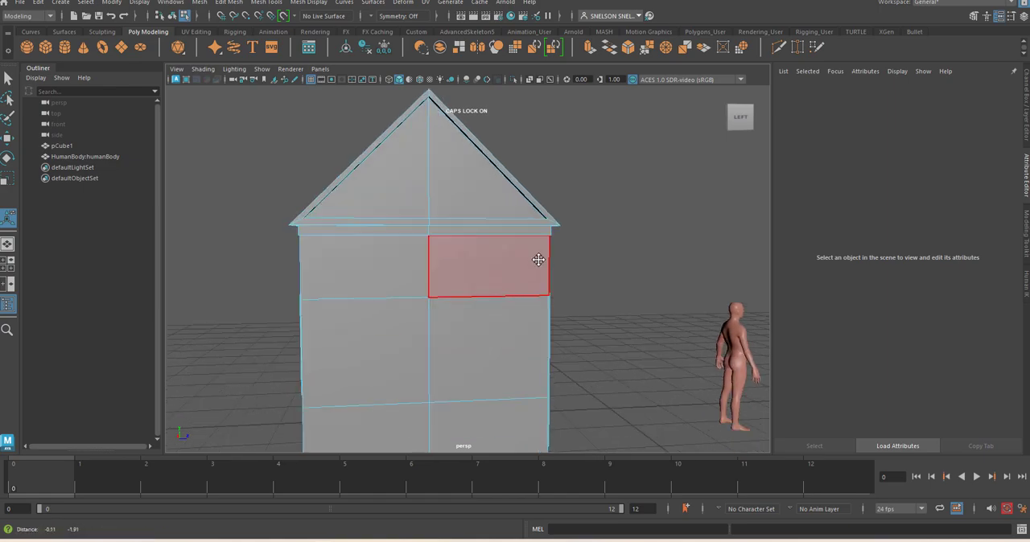
# Try stretching the whole house along X in the front view, and undo the scaling
pyautogui.keyDown('alt'); pyautogui.moveTo(539, 260); pyautogui.dragTo(483, 306); pyautogui.keyUp('alt')
pyautogui.keyDown('alt'); pyautogui.moveTo(673, 258); pyautogui.dragTo(565, 301); pyautogui.keyUp('alt')
pyautogui.keyDown('alt'); pyautogui.moveTo(565, 301); pyautogui.dragTo(531, 213, button='right'); pyautogui.keyUp('alt')
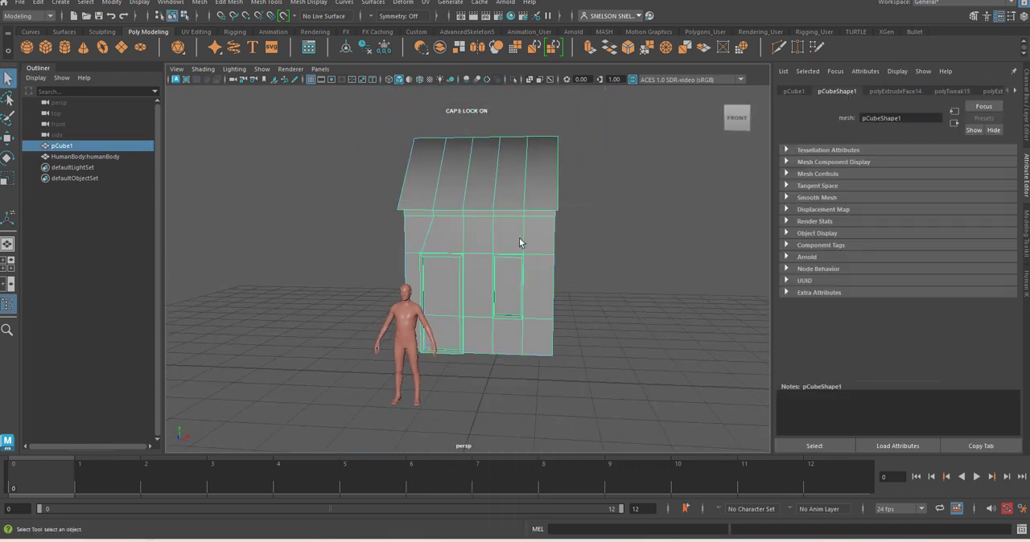
pyautogui.press('r')
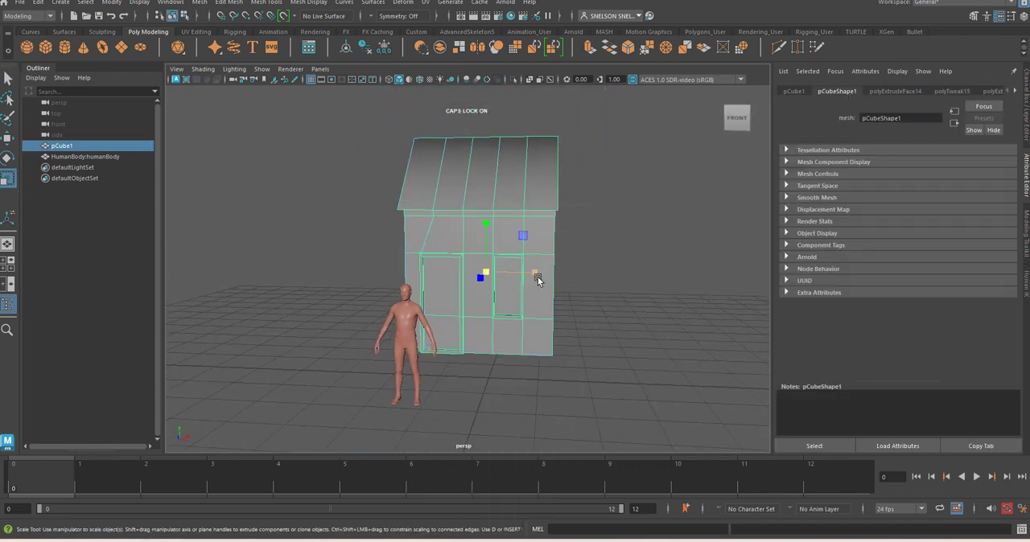
pyautogui.press('space')
pyautogui.moveTo(508, 283); pyautogui.dragTo(505, 316)
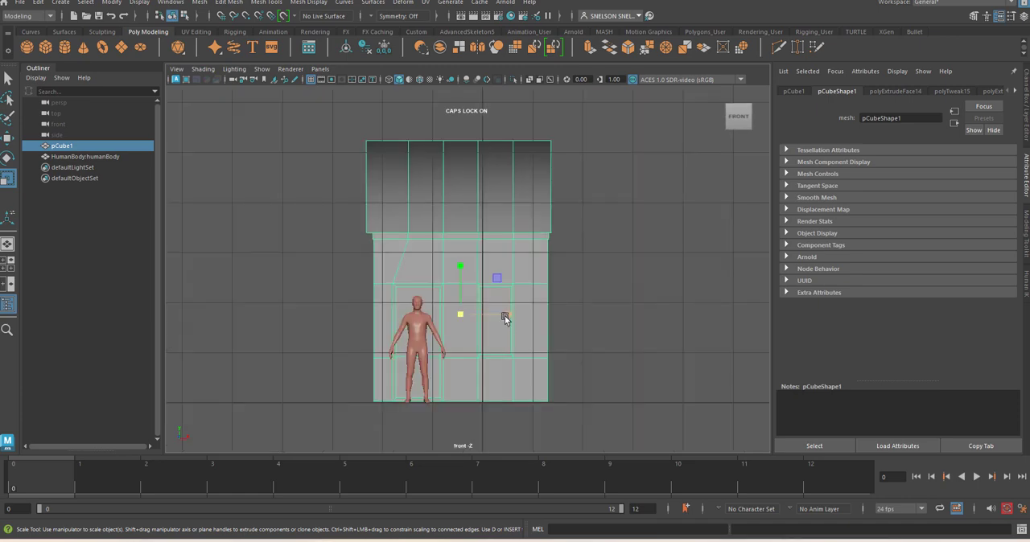
pyautogui.rightClick(535, 228)
pyautogui.click(494, 226)
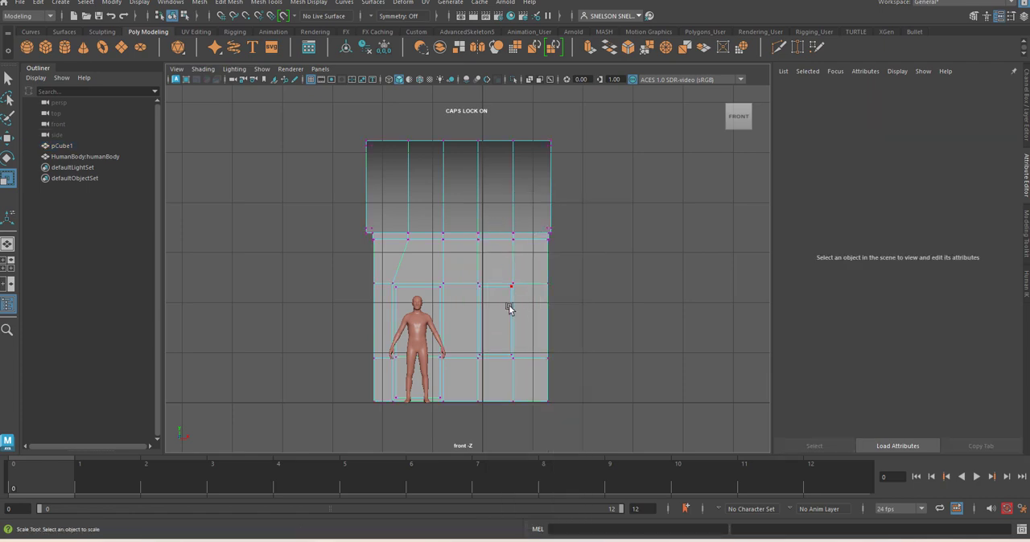
pyautogui.rightClick(482, 235)
pyautogui.click(536, 217)
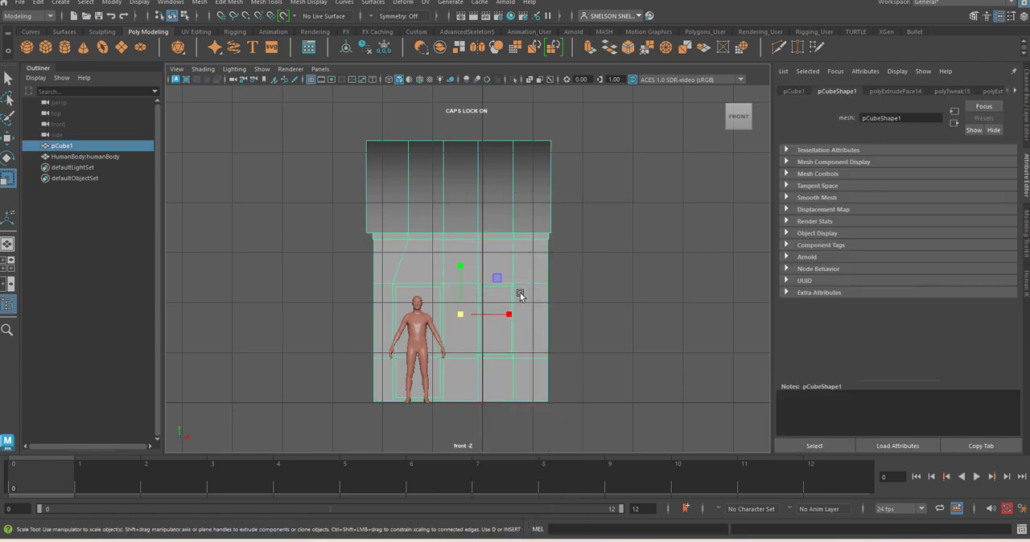
pyautogui.moveTo(512, 317); pyautogui.dragTo(557, 321)
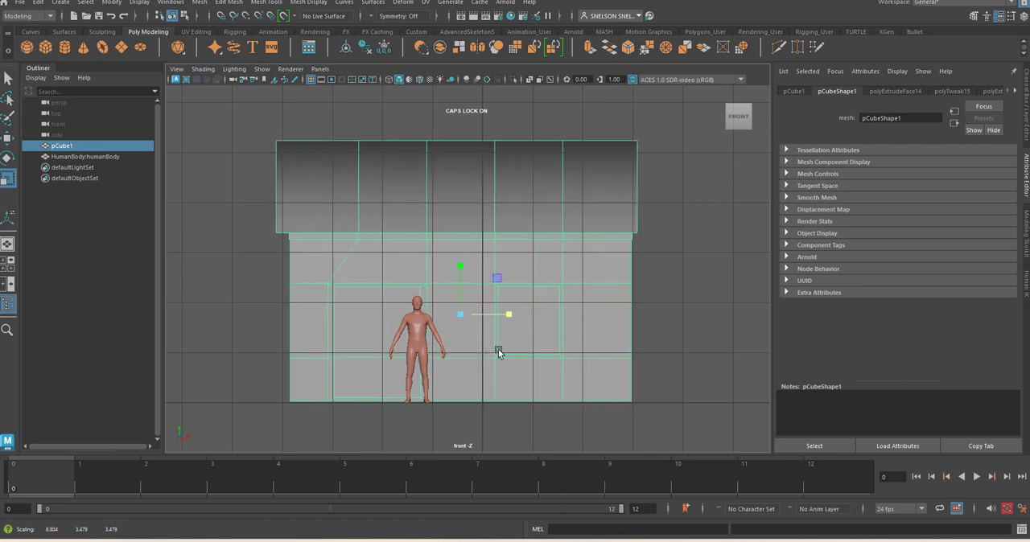
pyautogui.hotkey('ctrl', 'z')
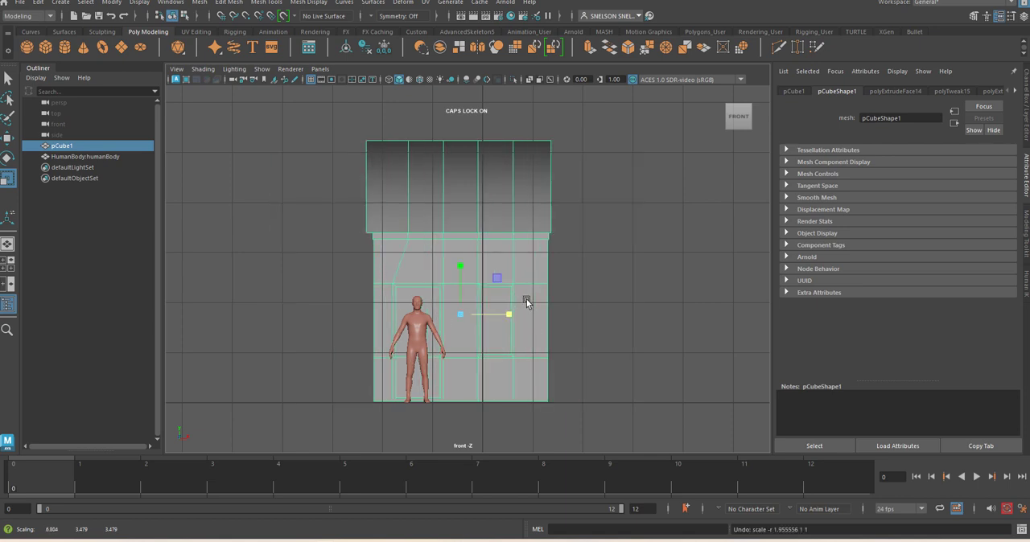
# Select all vertices on the window side of the house and move them outward along X to widen the wall between door and window
pyautogui.moveTo(519, 238); pyautogui.dragTo(476, 242, button='right')
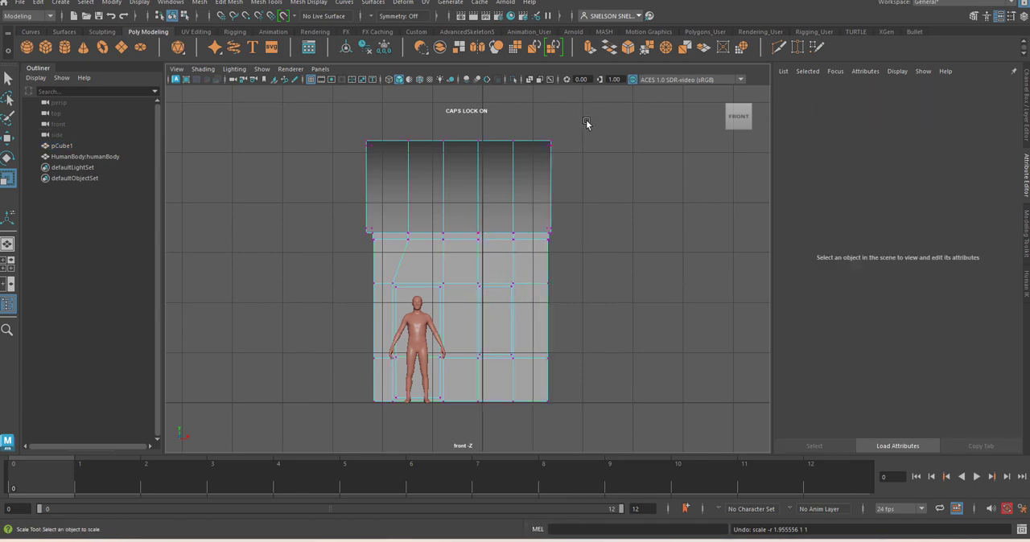
pyautogui.moveTo(586, 123); pyautogui.dragTo(466, 432)
pyautogui.press('w')
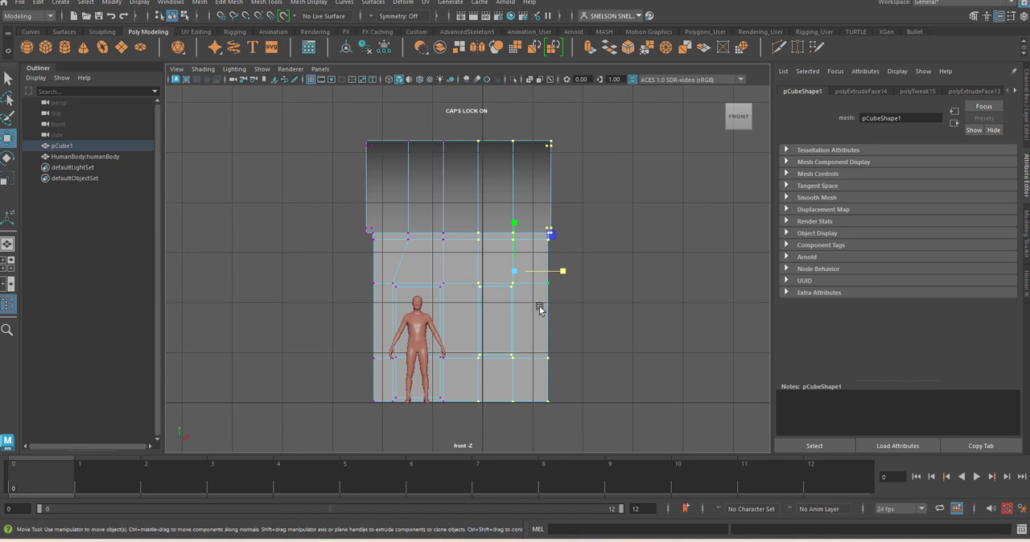
pyautogui.moveTo(567, 273); pyautogui.dragTo(603, 285)
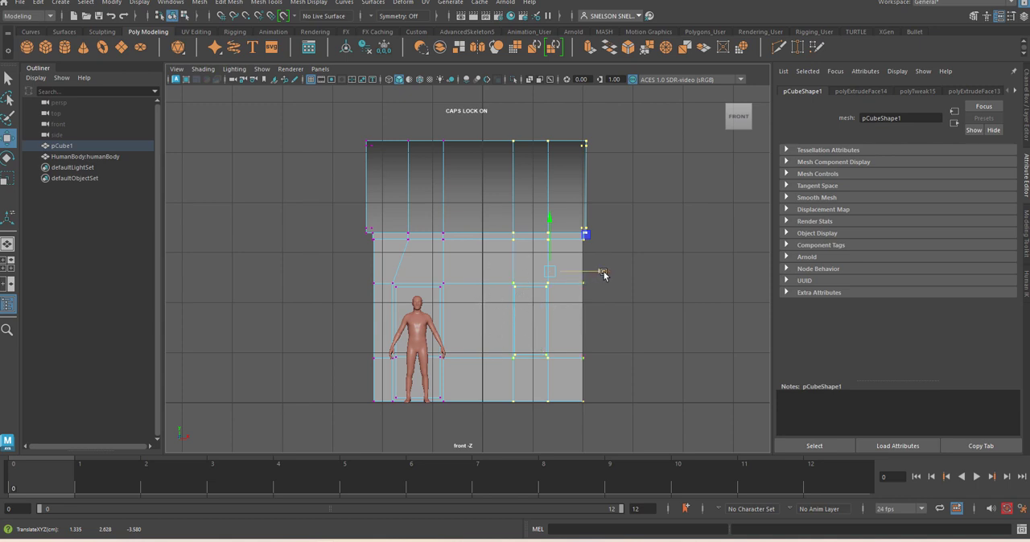
pyautogui.moveTo(604, 276); pyautogui.dragTo(634, 305)
pyautogui.press('space')
pyautogui.keyDown('alt'); pyautogui.moveTo(582, 291); pyautogui.dragTo(598, 356, button='right'); pyautogui.keyUp('alt')
pyautogui.keyDown('alt'); pyautogui.moveTo(598, 356); pyautogui.dragTo(291, 291); pyautogui.keyUp('alt')
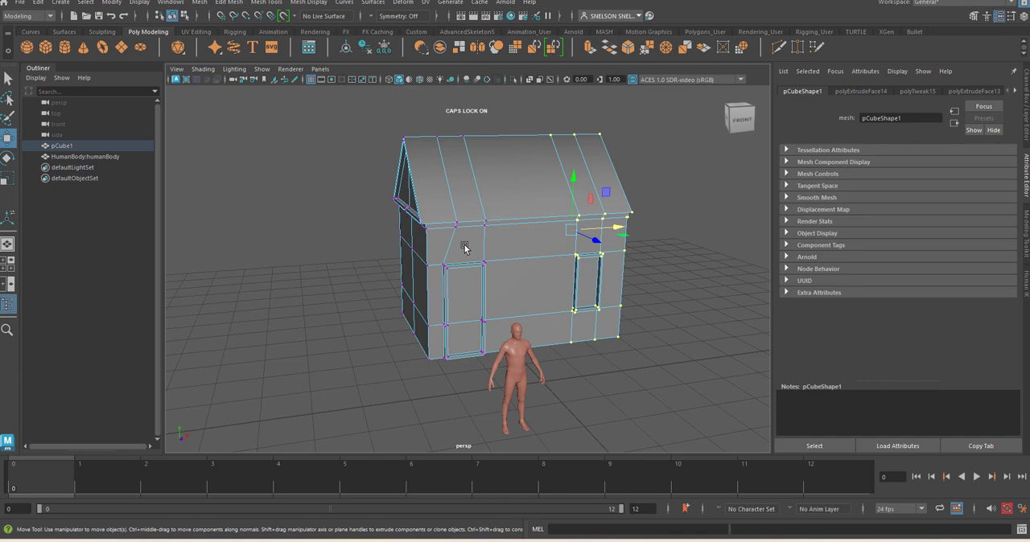
# In the front view, move the roof and eave vertices above the door along X into line with the door's outer edge
pyautogui.press('space')
pyautogui.moveTo(489, 266); pyautogui.dragTo(486, 279)
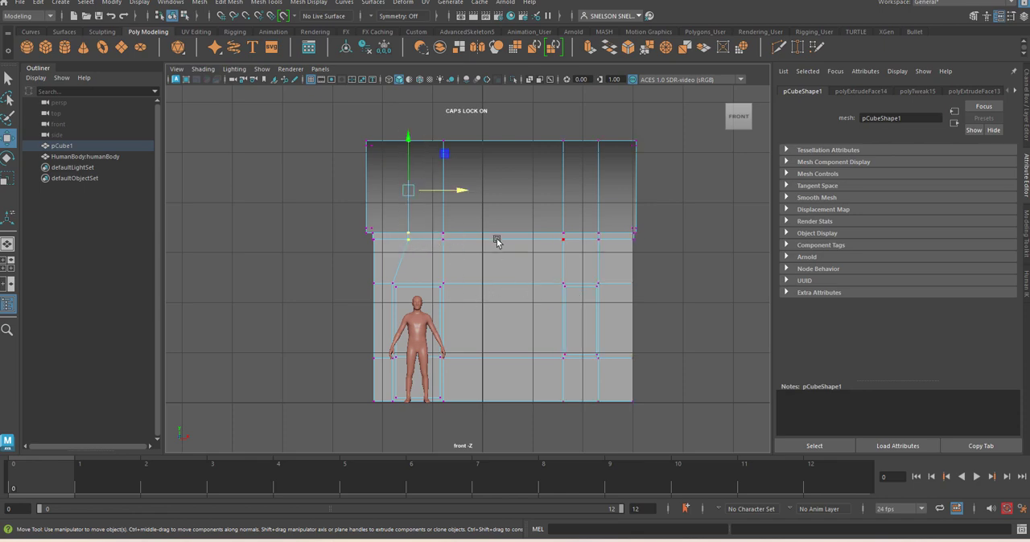
pyautogui.moveTo(459, 192); pyautogui.dragTo(444, 189)
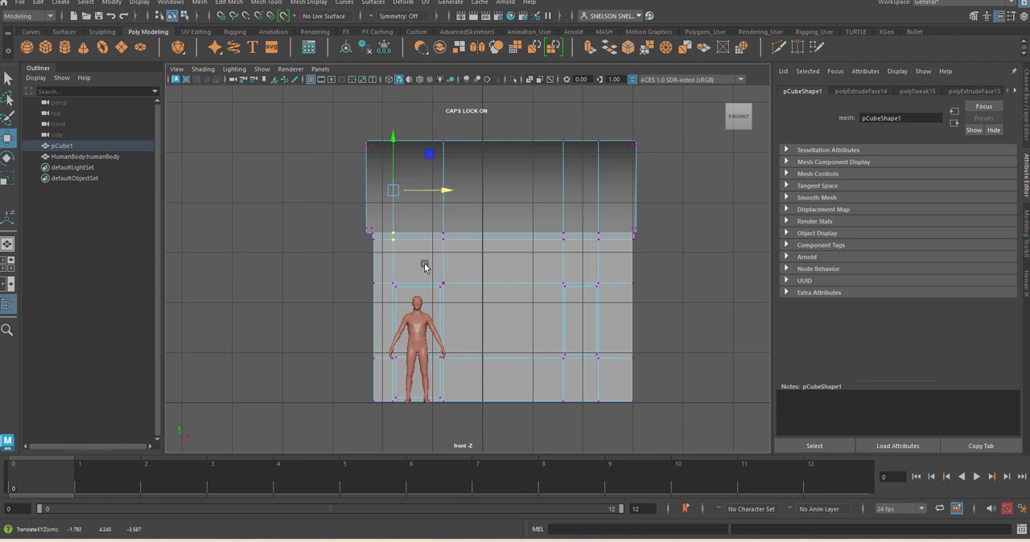
pyautogui.click(291, 303)
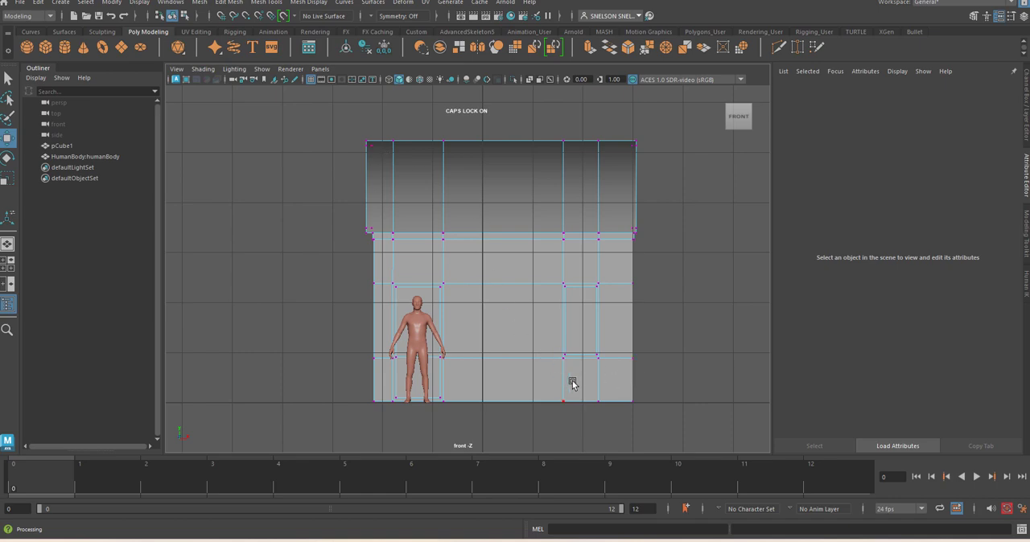
# In the perspective view, move the rear floor-edge vertex on the door side outward along X to straighten the floor's edge line
pyautogui.press('space')
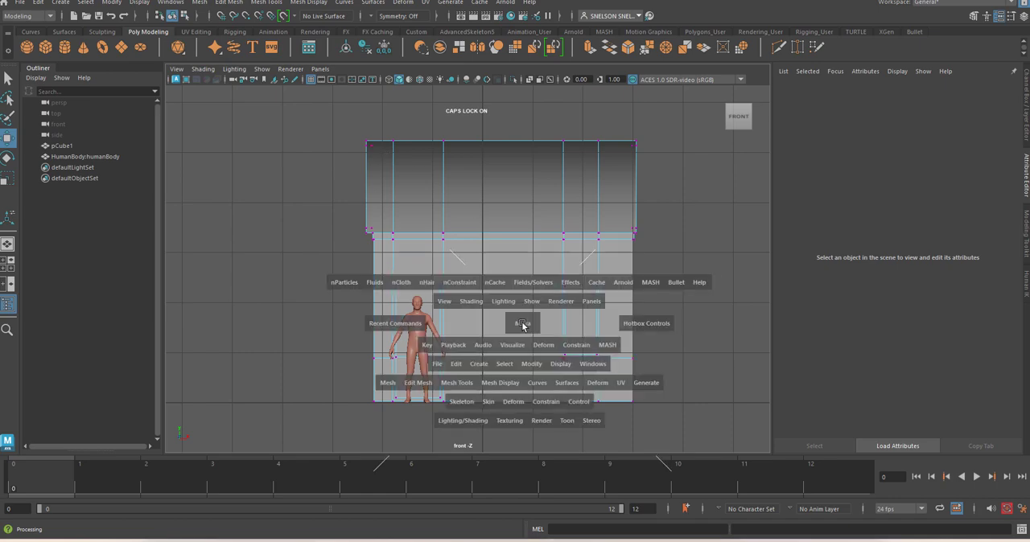
pyautogui.click(522, 325)
pyautogui.press('space')
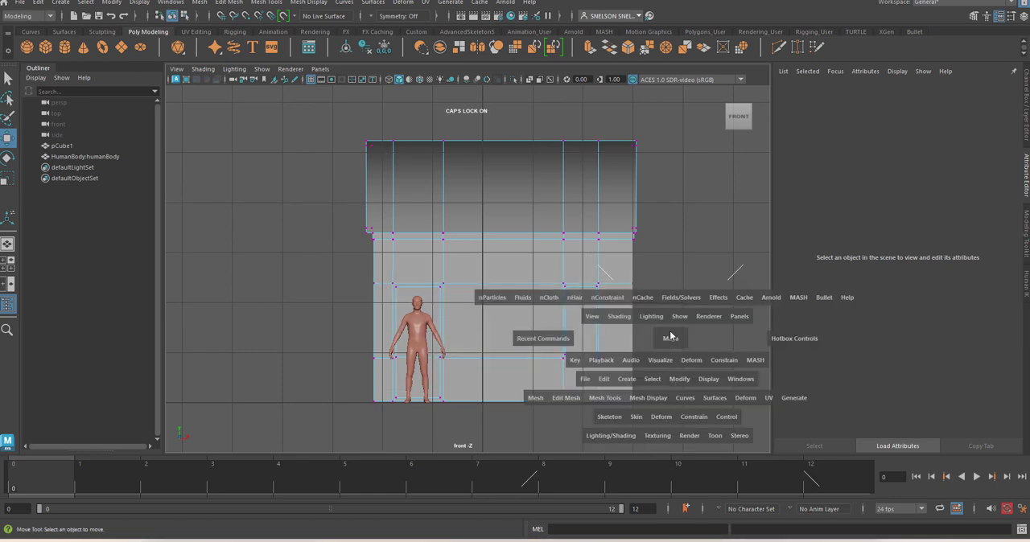
pyautogui.moveTo(671, 339); pyautogui.dragTo(587, 306)
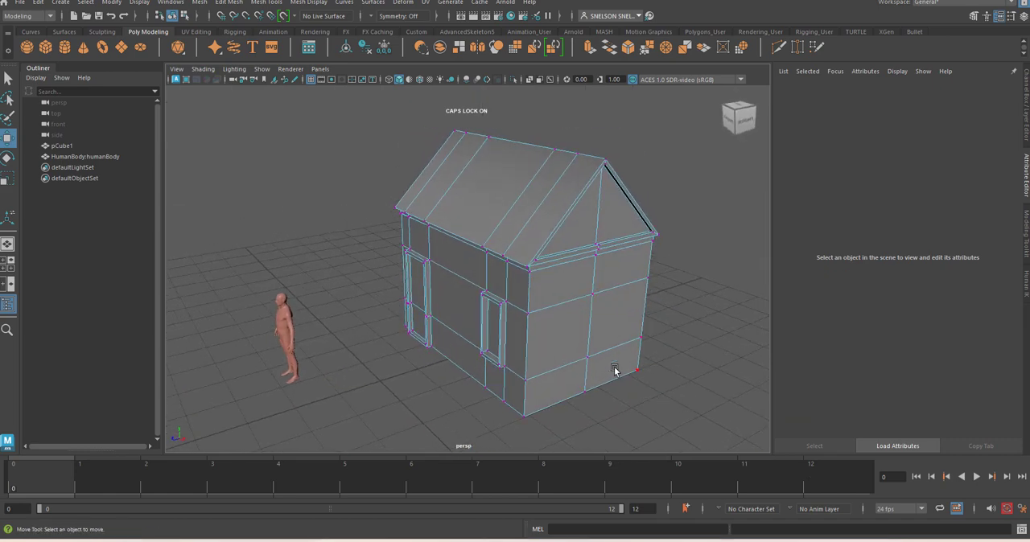
pyautogui.keyDown('alt'); pyautogui.moveTo(568, 378); pyautogui.dragTo(888, 320); pyautogui.keyUp('alt')
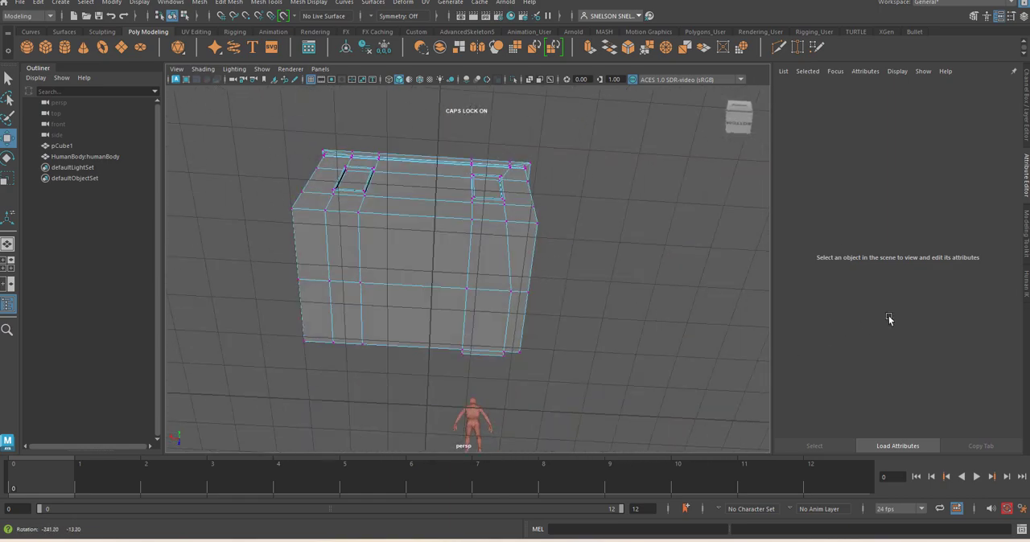
pyautogui.click(506, 222)
pyautogui.moveTo(467, 222); pyautogui.dragTo(464, 219)
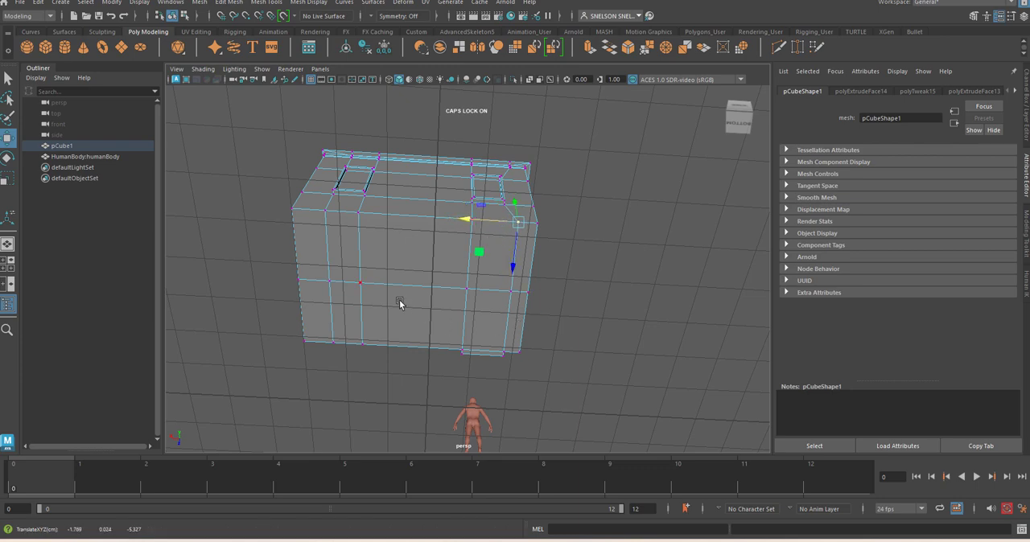
# Switch to face selection and select all the faces on the underside of the house
pyautogui.moveTo(397, 233); pyautogui.dragTo(403, 267, button='right')
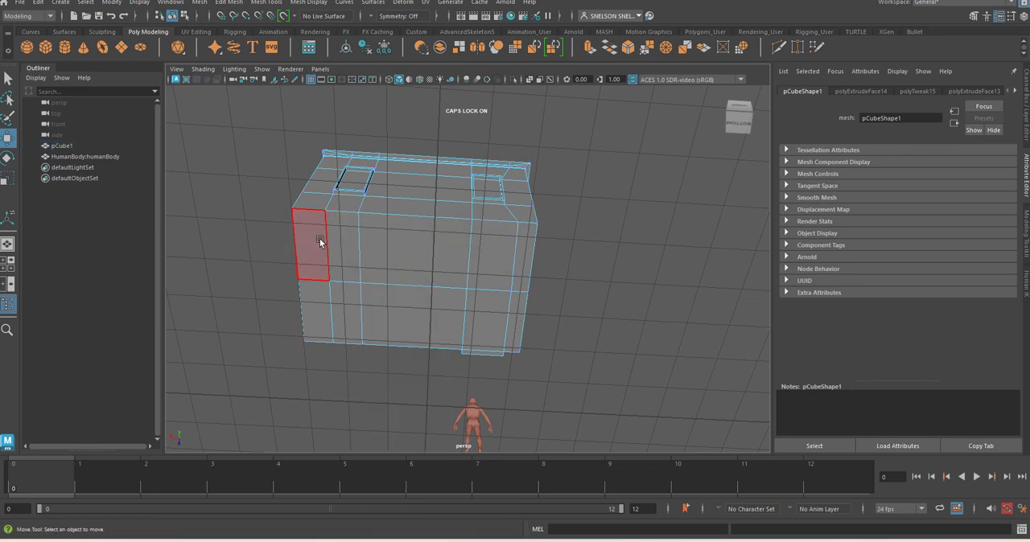
pyautogui.click(319, 241)
pyautogui.keyDown('shift'); pyautogui.click(346, 239); pyautogui.keyUp('shift')
pyautogui.keyDown('shift'); pyautogui.click(454, 249); pyautogui.keyUp('shift')
pyautogui.keyDown('shift'); pyautogui.click(521, 253); pyautogui.keyUp('shift')
pyautogui.keyDown('shift'); pyautogui.click(498, 257); pyautogui.keyUp('shift')
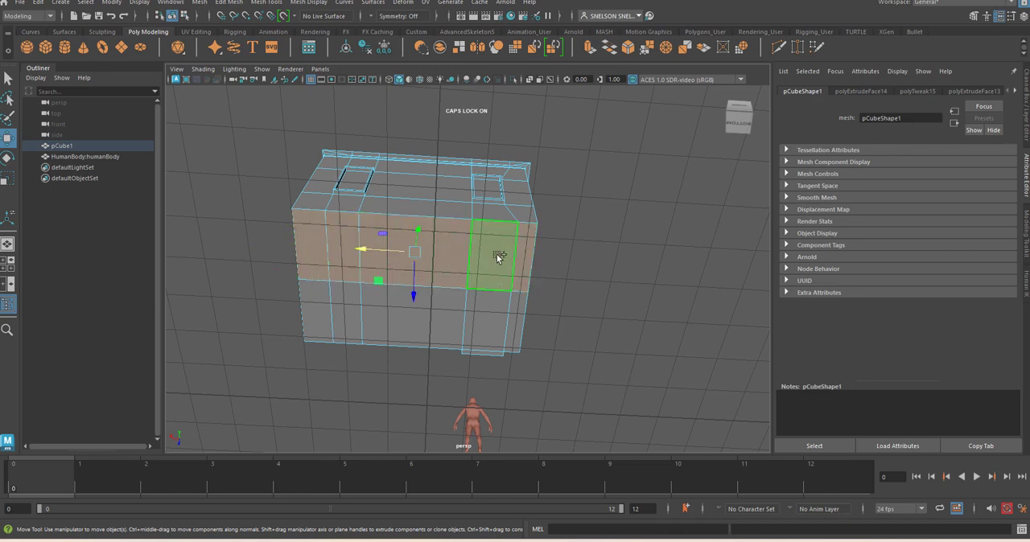
pyautogui.keyDown('shift'); pyautogui.click(516, 314); pyautogui.keyUp('shift')
pyautogui.keyDown('shift'); pyautogui.click(498, 315); pyautogui.keyUp('shift')
pyautogui.keyDown('shift'); pyautogui.click(399, 328); pyautogui.keyUp('shift')
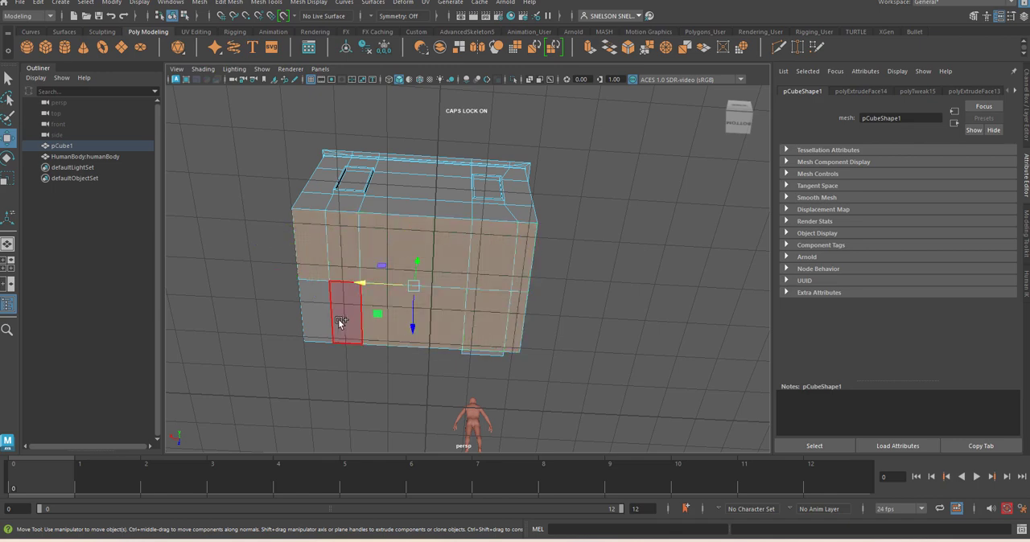
pyautogui.keyDown('shift'); pyautogui.click(340, 319); pyautogui.keyUp('shift')
pyautogui.keyDown('shift'); pyautogui.click(322, 314); pyautogui.keyUp('shift')
# Extrude the underside faces downward with a Local Translate Z of about 0.387 to form a foundation band
pyautogui.keyDown('alt'); pyautogui.moveTo(518, 256); pyautogui.dragTo(460, 313); pyautogui.keyUp('alt')
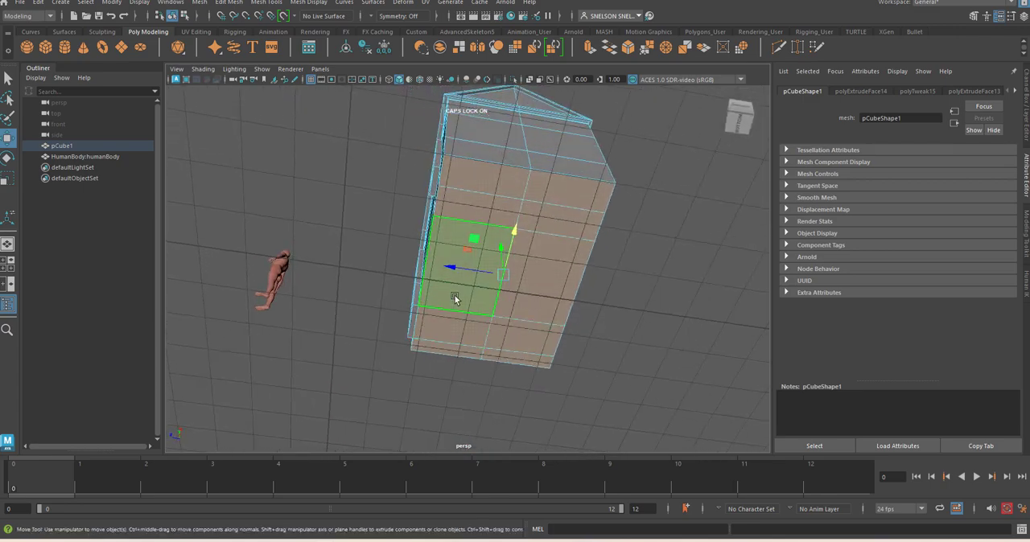
pyautogui.keyDown('alt'); pyautogui.moveTo(427, 99); pyautogui.dragTo(482, 188); pyautogui.keyUp('alt')
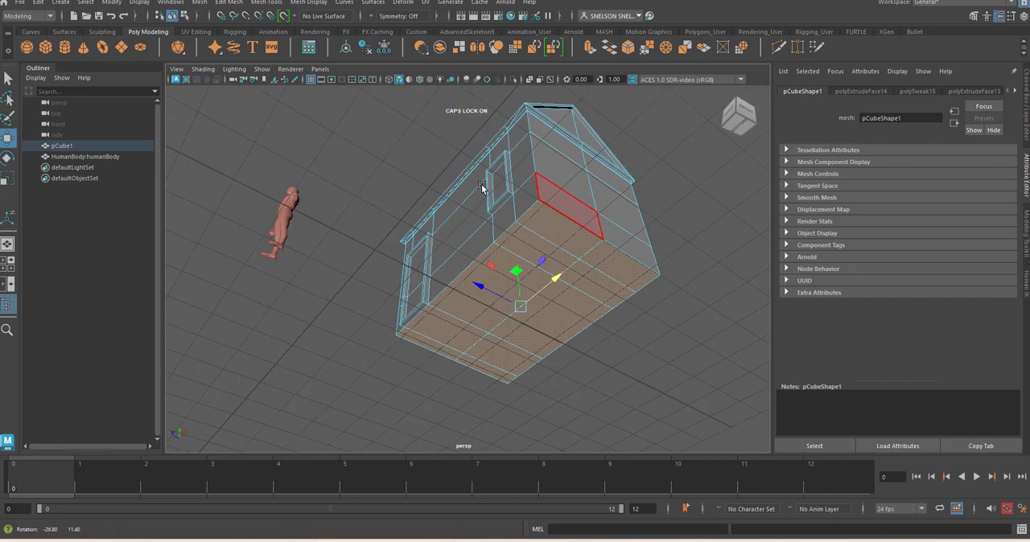
pyautogui.click(590, 50)
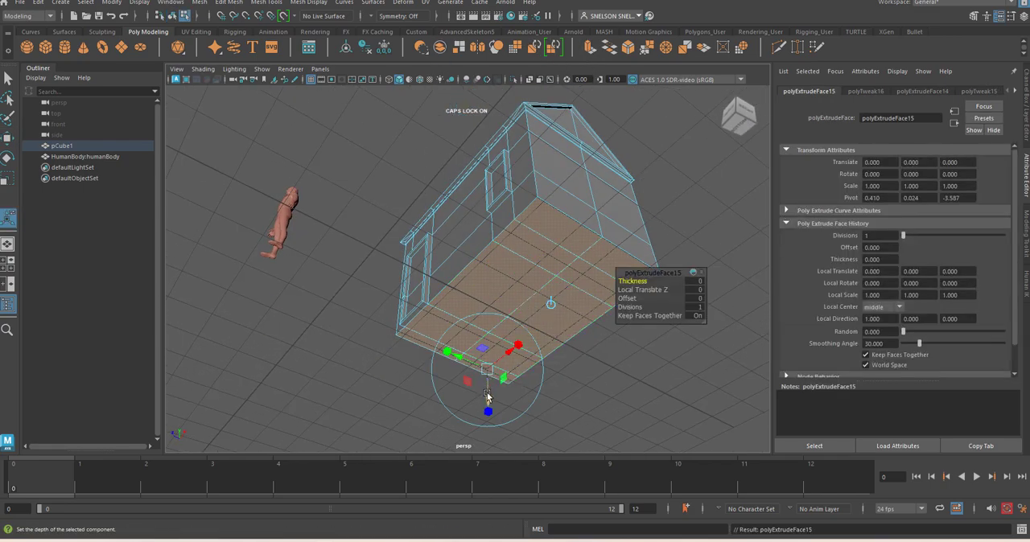
pyautogui.moveTo(487, 396); pyautogui.dragTo(489, 409)
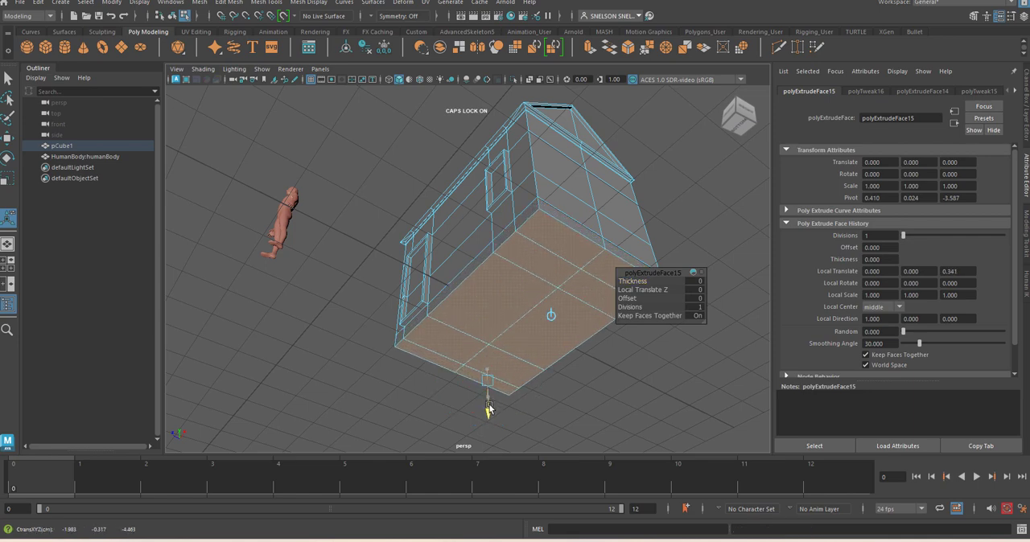
pyautogui.press('t')
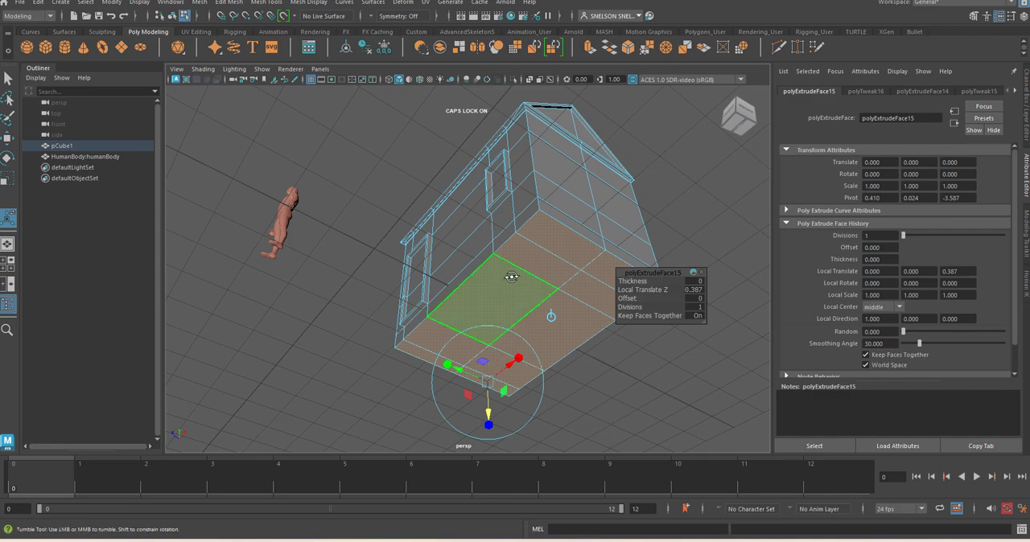
pyautogui.keyDown('alt'); pyautogui.moveTo(505, 296); pyautogui.dragTo(527, 264); pyautogui.keyUp('alt')
# In the front view, raise the whole house along Y until the bottom of the foundation rests on the ground grid line
pyautogui.press('space')
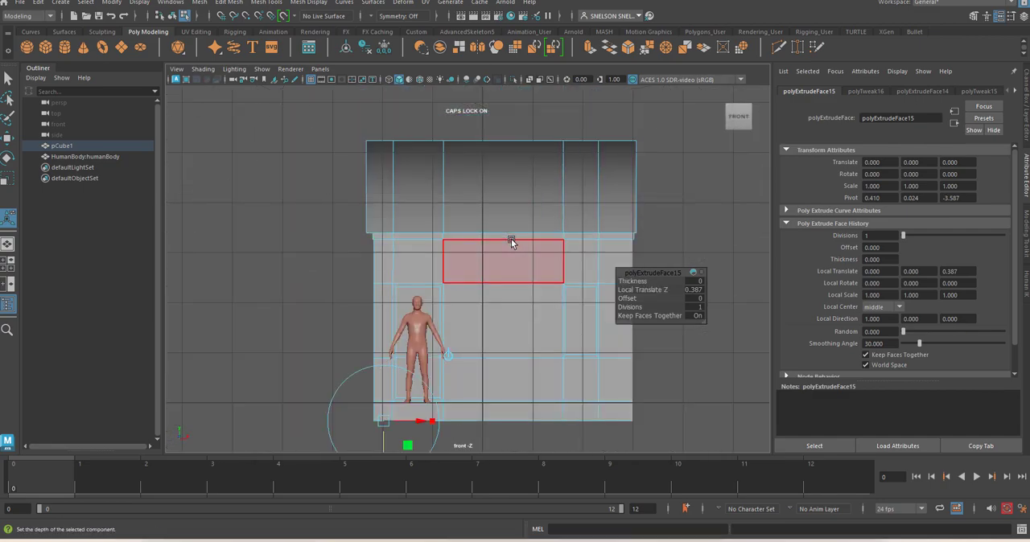
pyautogui.moveTo(511, 239); pyautogui.dragTo(566, 212, button='right')
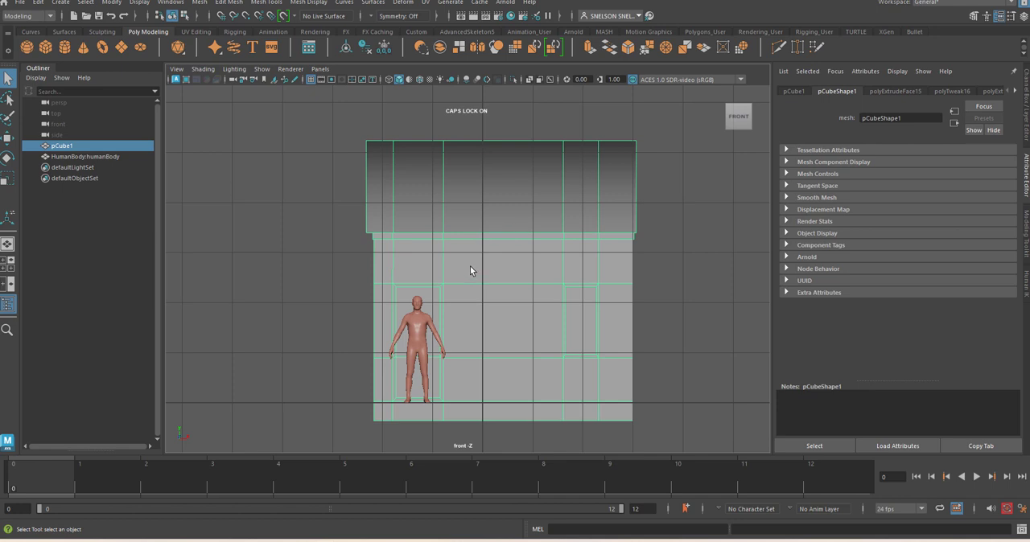
pyautogui.press('w')
pyautogui.moveTo(459, 265); pyautogui.dragTo(448, 247)
pyautogui.moveTo(554, 391); pyautogui.dragTo(538, 267, button='right')
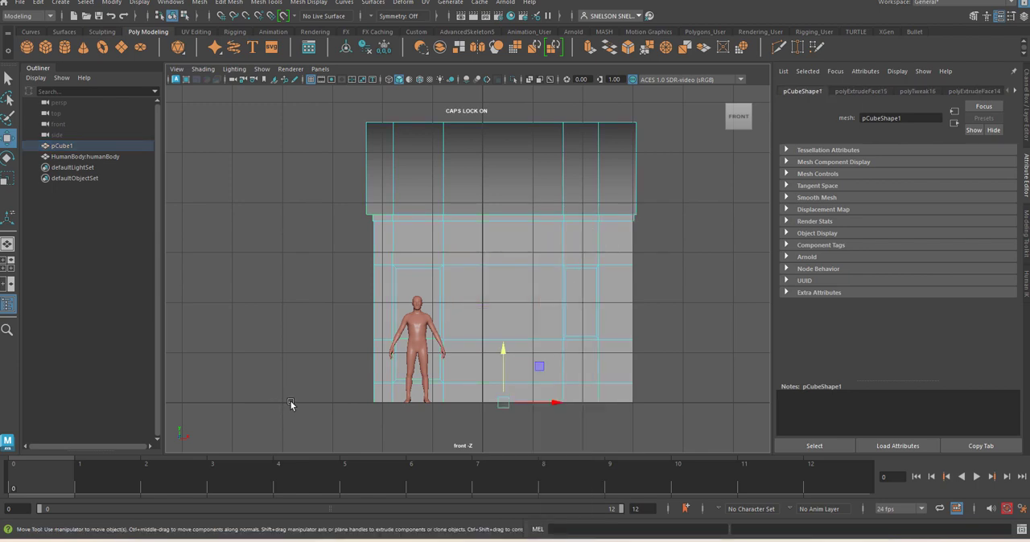
# Select only the side faces of the foundation band all around the house, leaving out the underside faces
pyautogui.moveTo(288, 404); pyautogui.dragTo(668, 396)
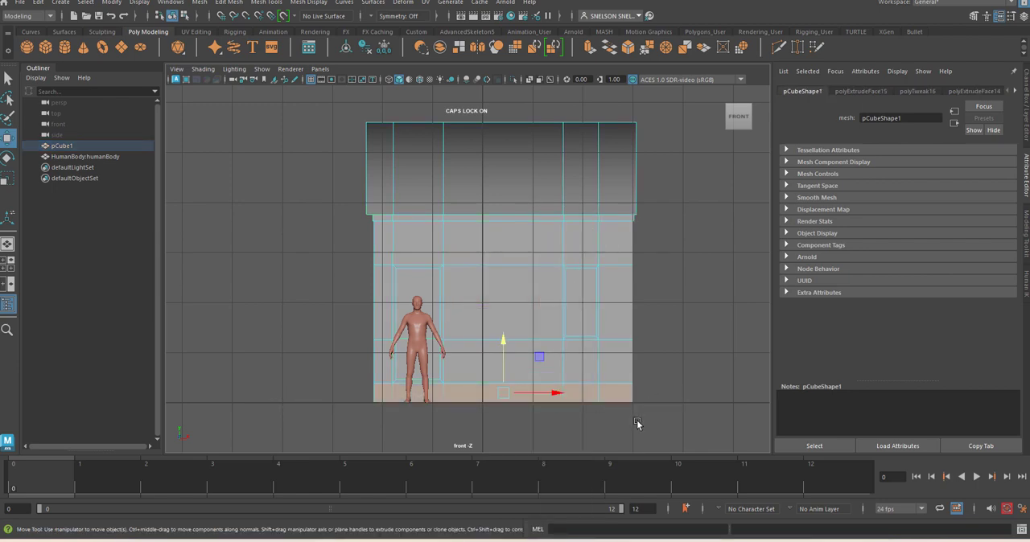
pyautogui.click(652, 393)
pyautogui.moveTo(303, 402); pyautogui.dragTo(303, 393)
pyautogui.press('space')
pyautogui.moveTo(496, 413)
pyautogui.mouseDown()
pyautogui.moveTo(501, 388)
pyautogui.moveTo(506, 403)
pyautogui.moveTo(488, 417)
pyautogui.mouseUp()
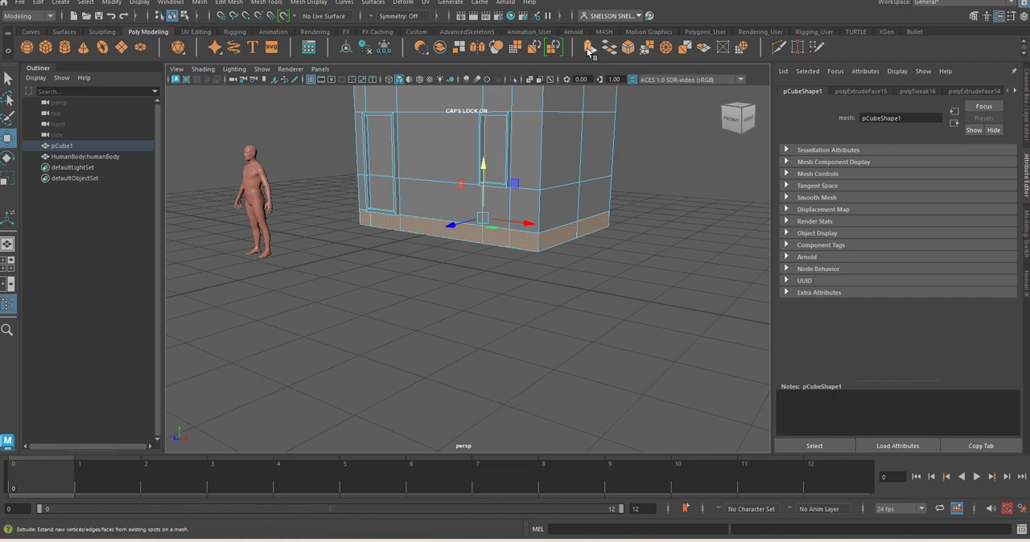
# Extrude the foundation side faces, scale them outward into a wide plinth, and reduce the outer faces' height slightly along Y
pyautogui.hotkey('ctrl', 'e')
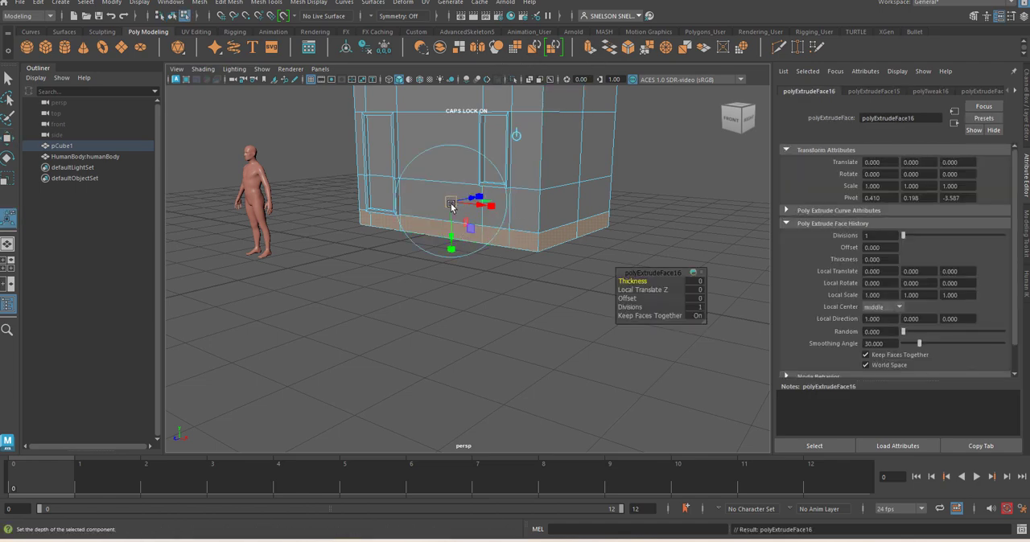
pyautogui.press('r')
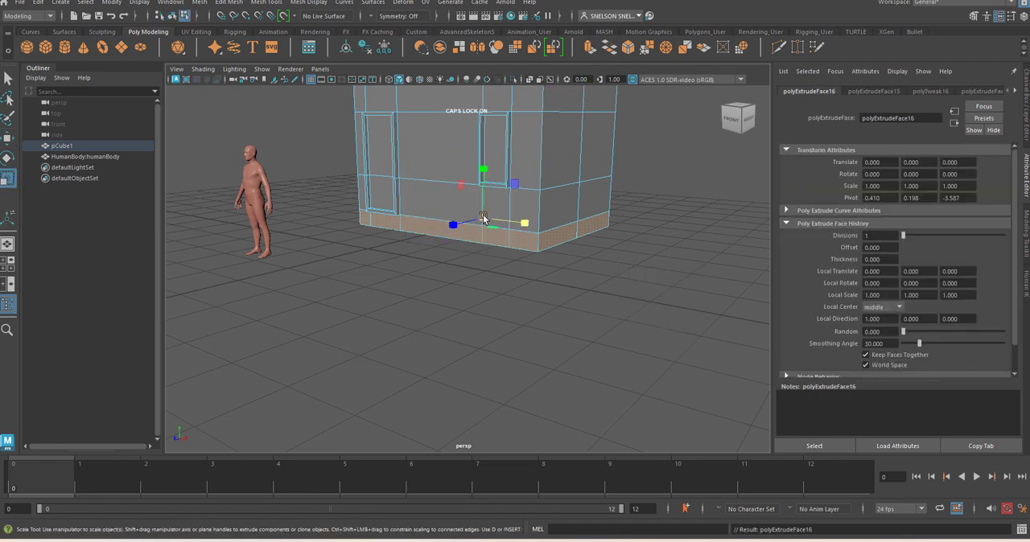
pyautogui.moveTo(483, 218); pyautogui.dragTo(523, 222)
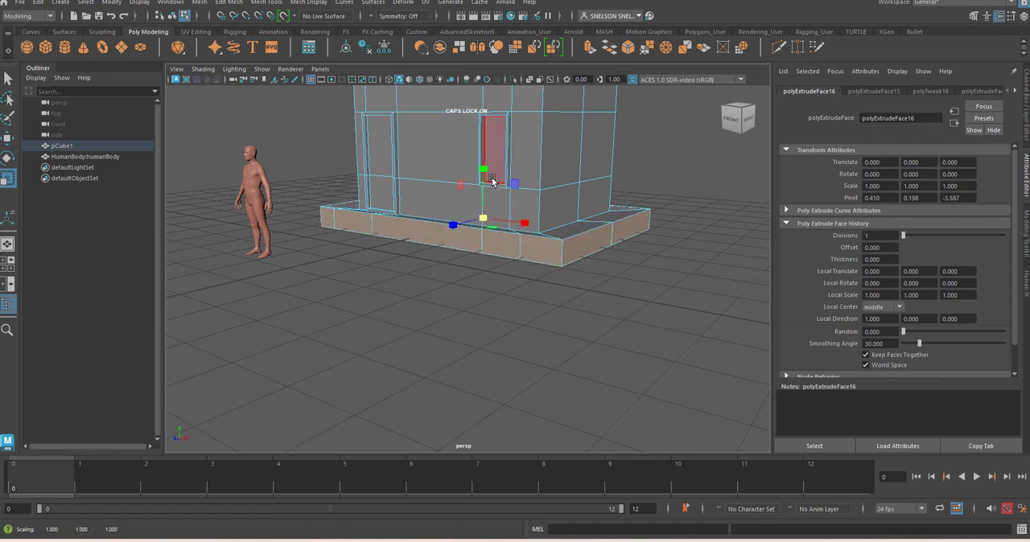
pyautogui.moveTo(486, 172); pyautogui.dragTo(492, 185)
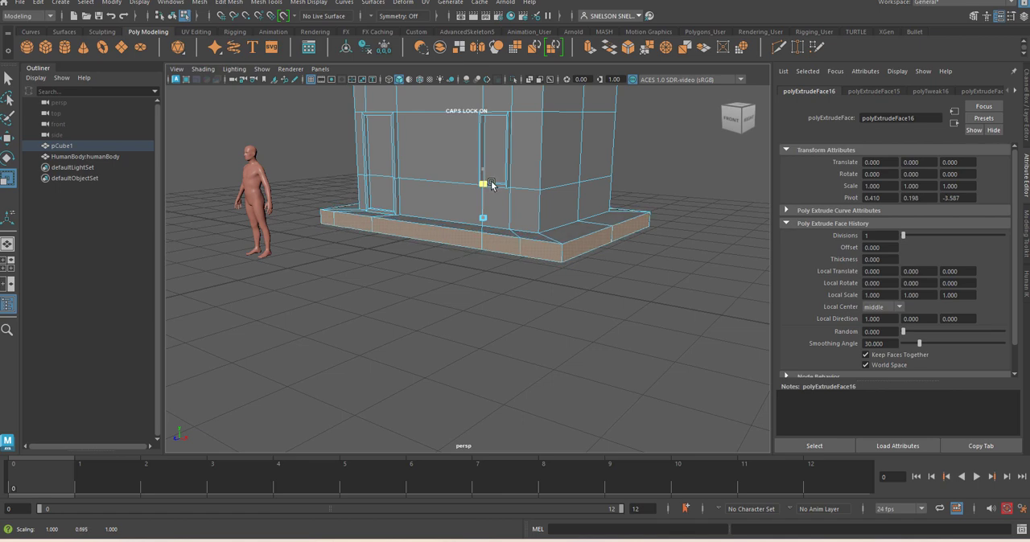
# In the front view, adjust the plinth's outer faces along Y to sit on the ground line, and clear the selection
pyautogui.press('space')
pyautogui.moveTo(474, 222); pyautogui.dragTo(503, 274)
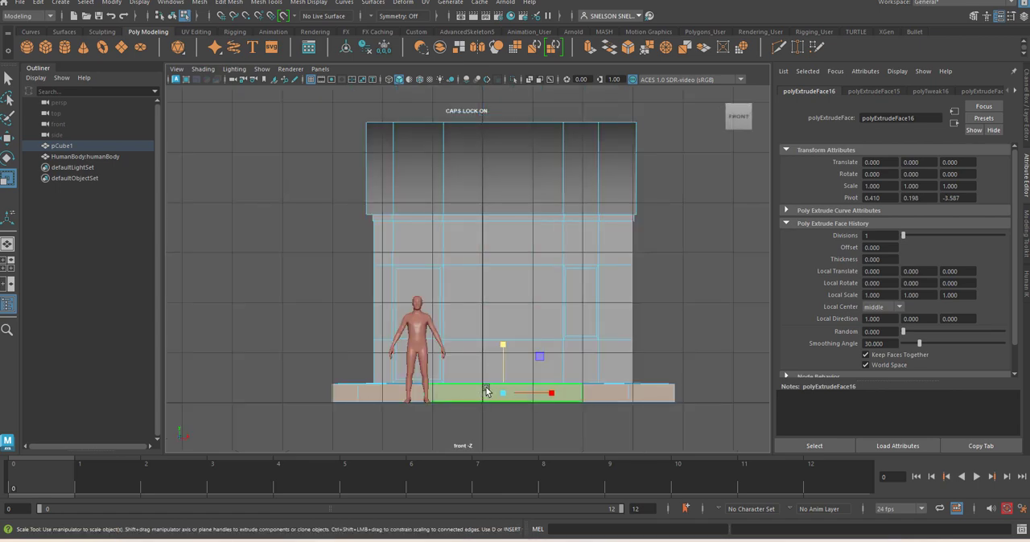
pyautogui.press('w')
pyautogui.moveTo(505, 343); pyautogui.dragTo(575, 260)
pyautogui.click(665, 308)
# In the front view, insert a vertical edge loop around the house midway between the door and the window, near the grid's centre line
pyautogui.press('space')
pyautogui.scroll(5, 584, 292)
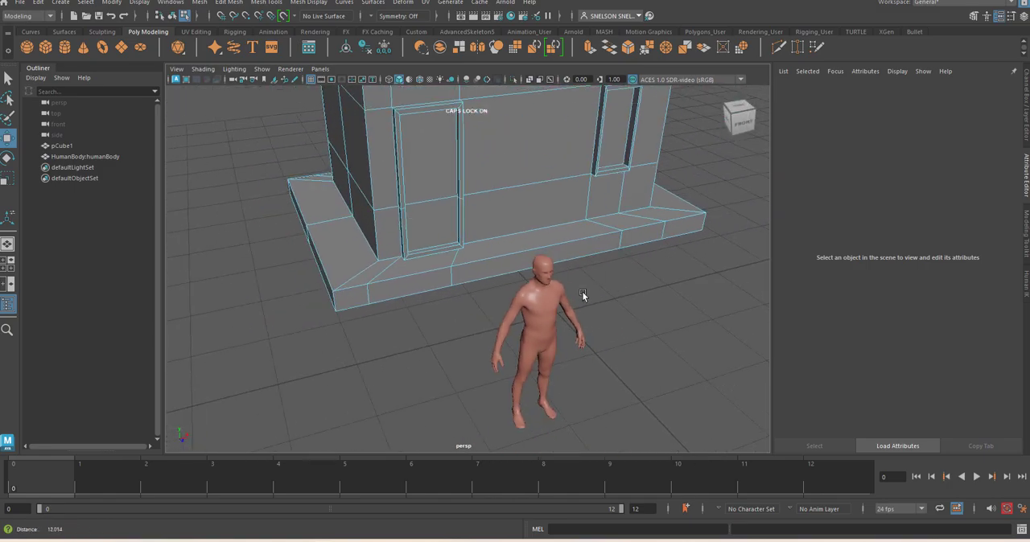
pyautogui.keyDown('alt'); pyautogui.moveTo(583, 295); pyautogui.dragTo(605, 304); pyautogui.keyUp('alt')
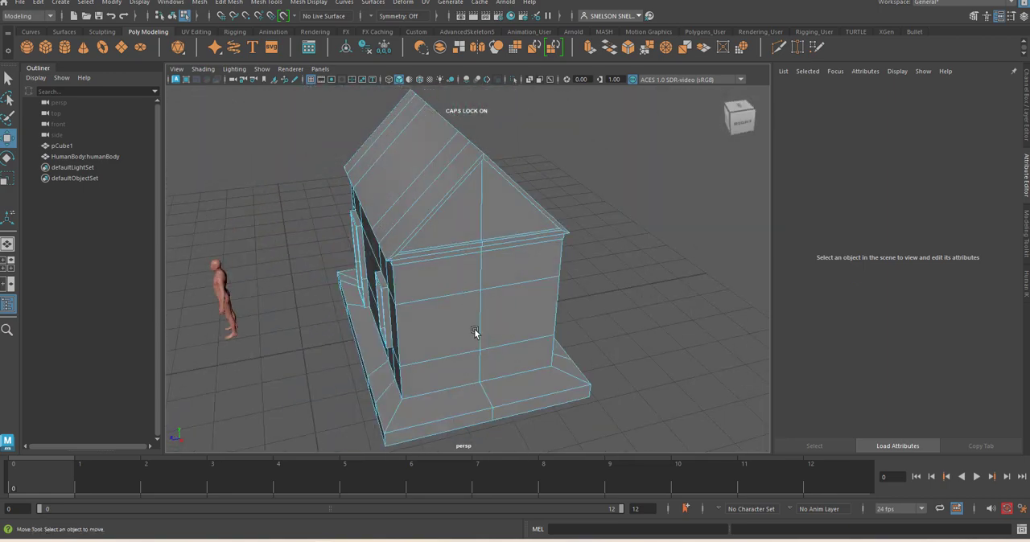
pyautogui.keyDown('alt'); pyautogui.moveTo(474, 329); pyautogui.dragTo(539, 336); pyautogui.keyUp('alt')
pyautogui.keyDown('alt'); pyautogui.moveTo(499, 260); pyautogui.dragTo(520, 357, button='right'); pyautogui.keyUp('alt')
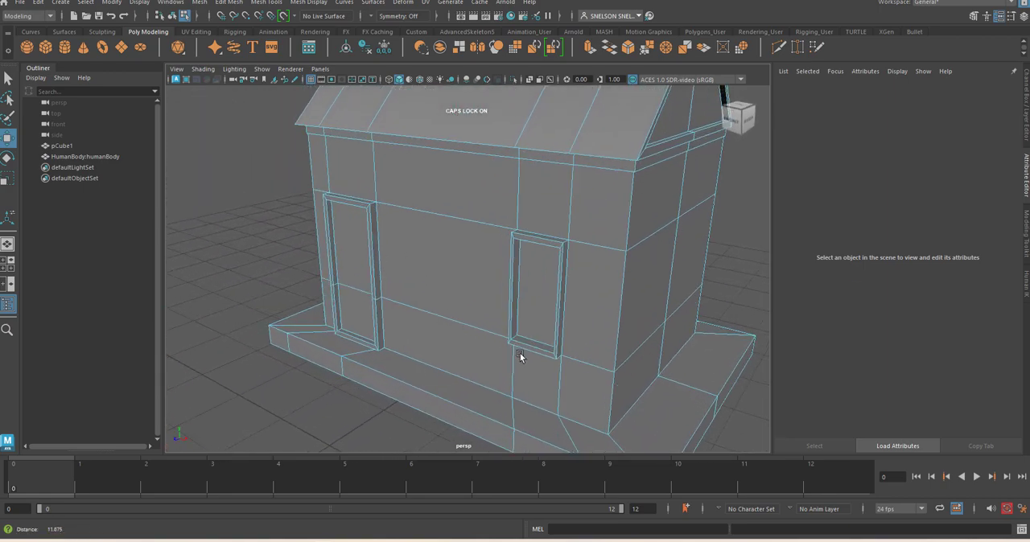
pyautogui.press('space')
pyautogui.moveTo(531, 340); pyautogui.dragTo(532, 367)
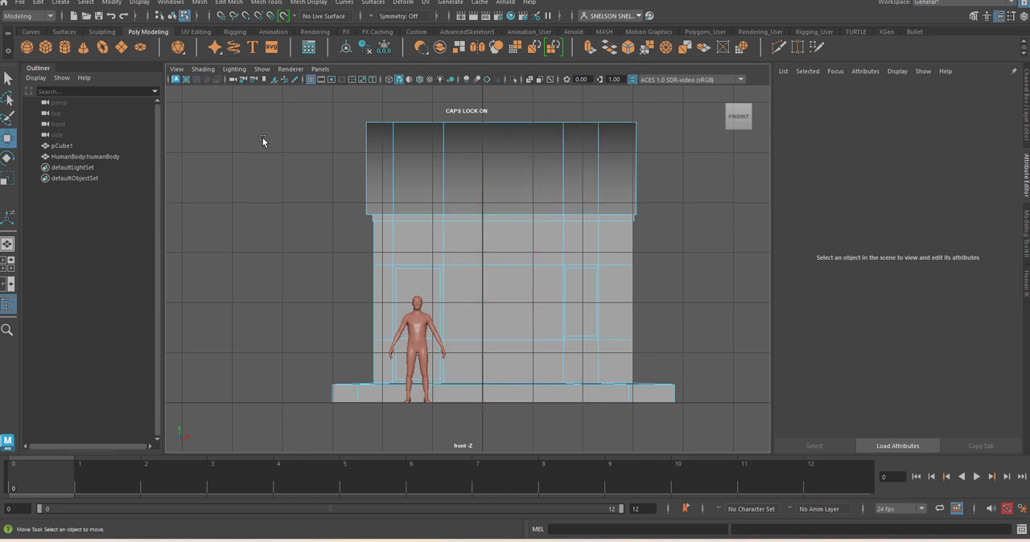
pyautogui.click(228, 2)
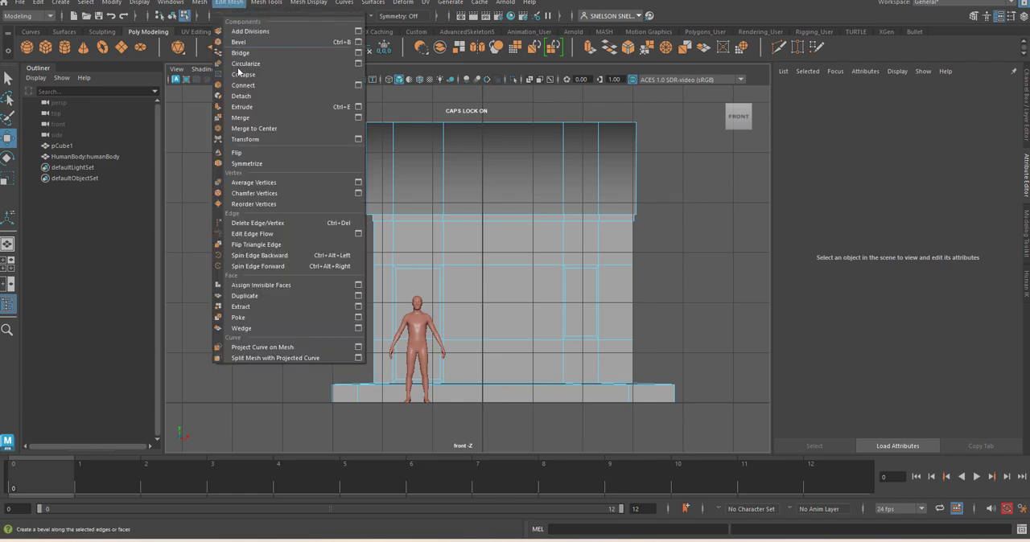
pyautogui.moveTo(267, 3)
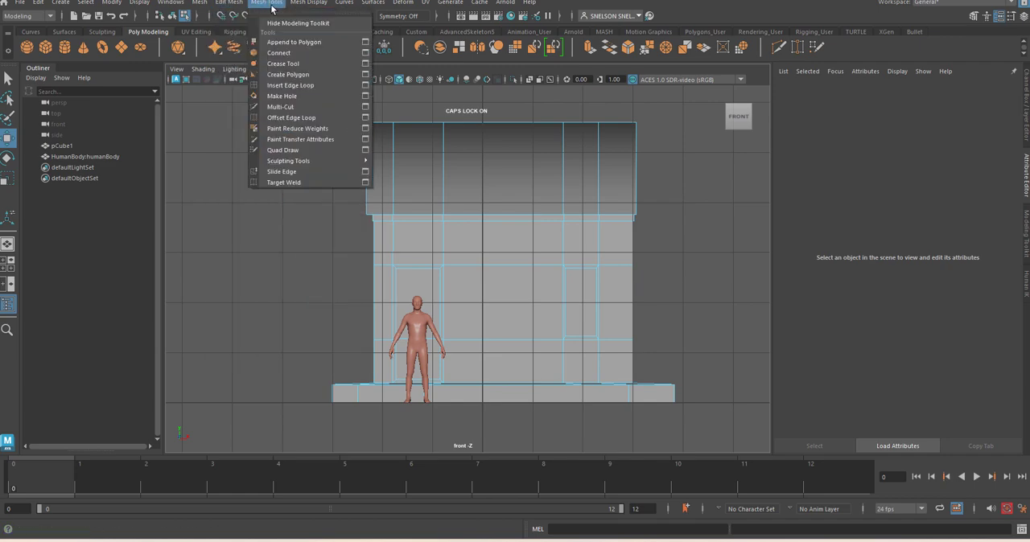
pyautogui.click(286, 85)
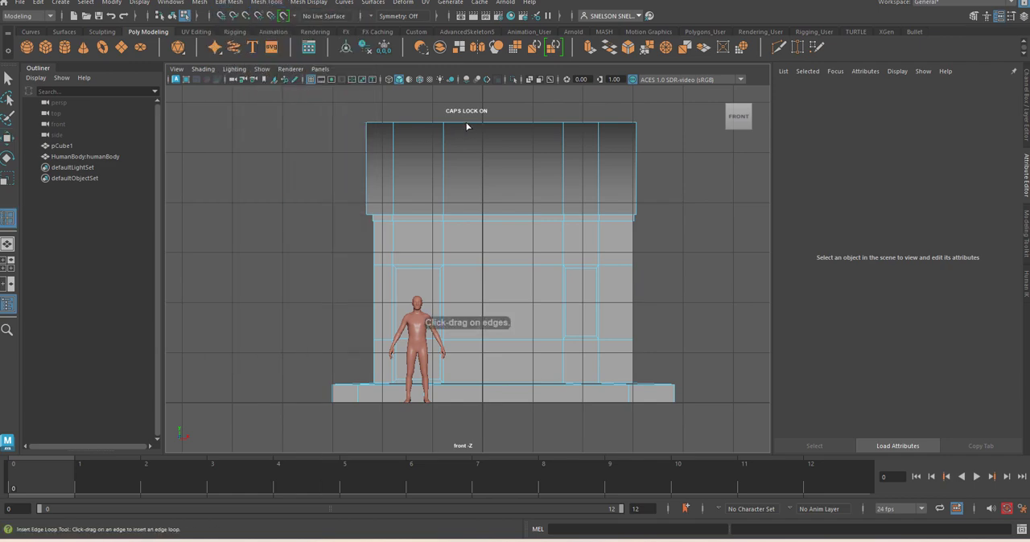
pyautogui.press('capslock')
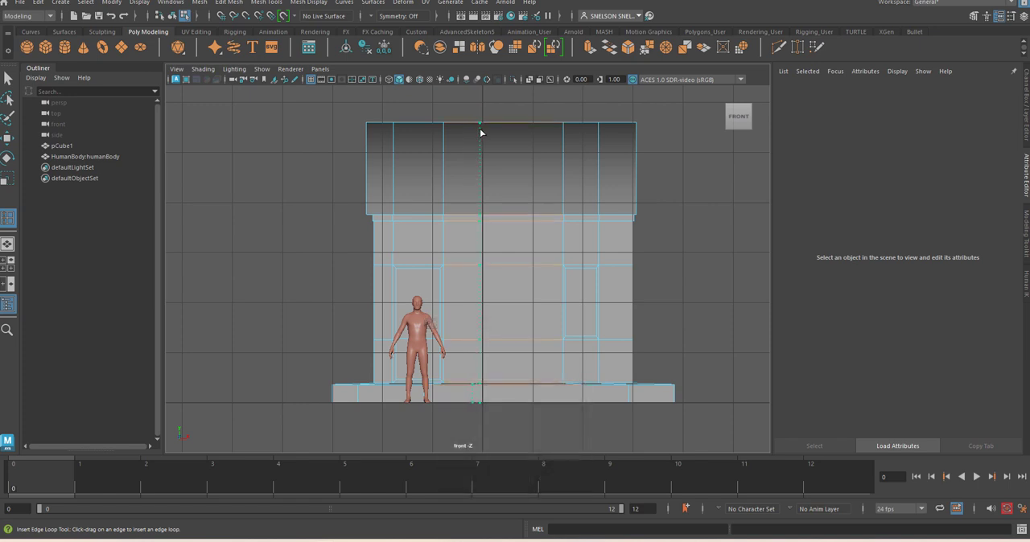
pyautogui.click(483, 134)
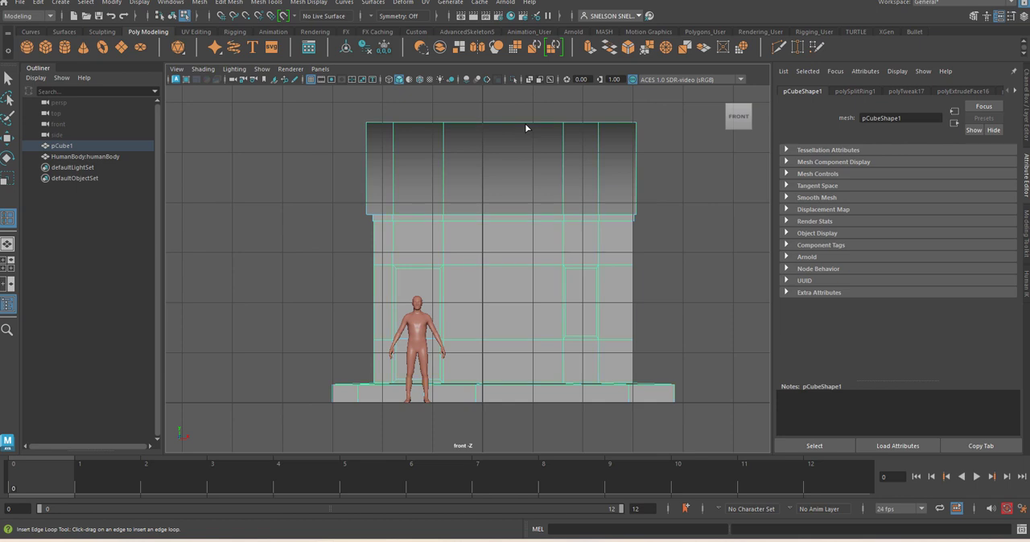
# Insert a second vertical edge loop between the central loop and the window, about midway between them
pyautogui.moveTo(525, 123); pyautogui.dragTo(526, 122)
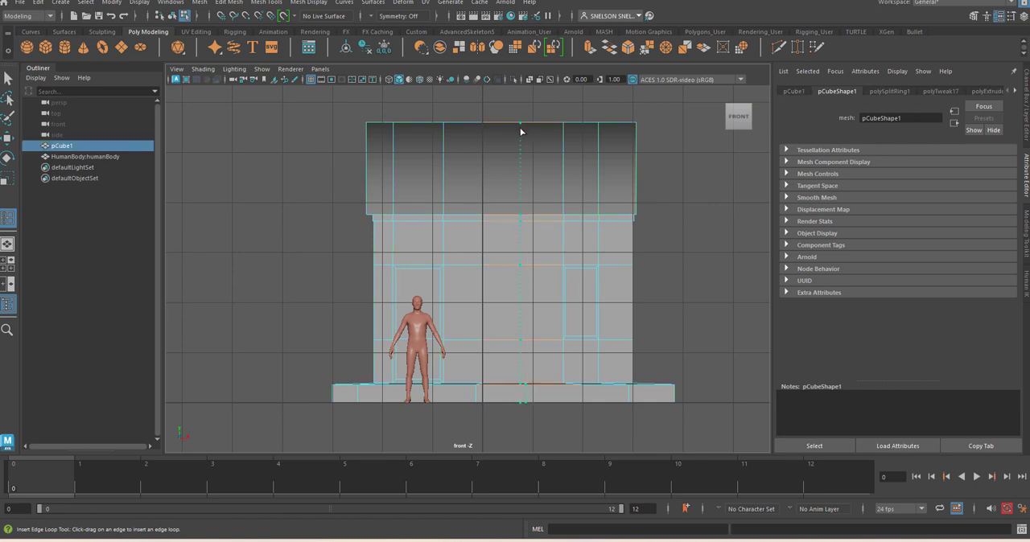
pyautogui.moveTo(522, 133); pyautogui.dragTo(522, 134)
pyautogui.press('space')
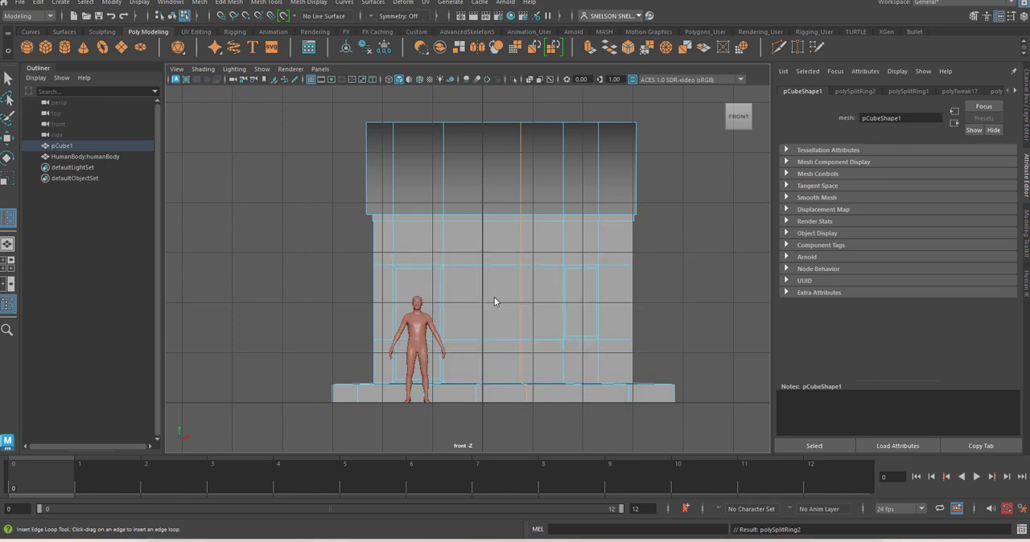
pyautogui.moveTo(494, 297); pyautogui.dragTo(506, 264, button='right')
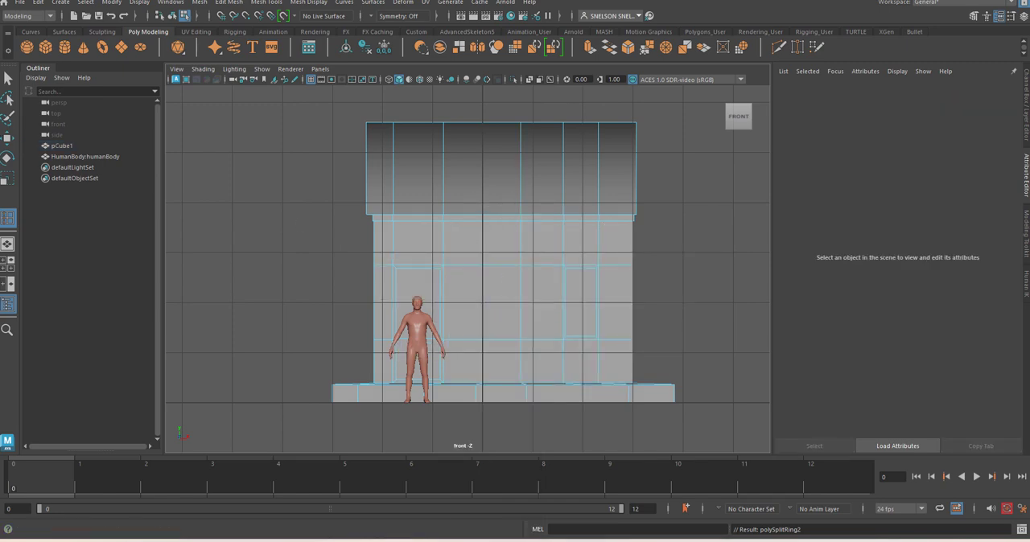
# In the perspective view, extrude the front wall face between the door and the window outward, with a local Z translation of 0.128
pyautogui.click(10, 80)
pyautogui.press('space')
pyautogui.moveTo(449, 276); pyautogui.dragTo(448, 263)
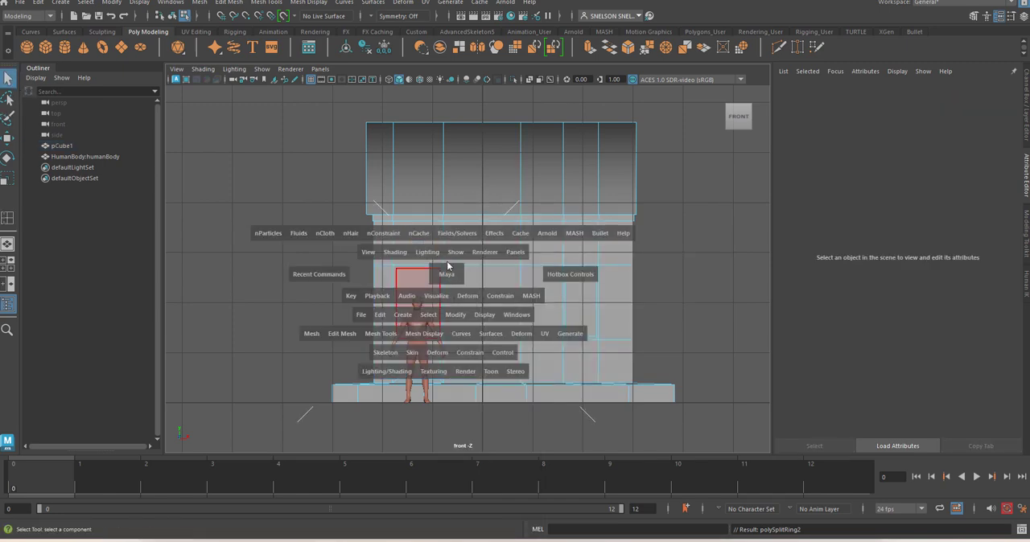
pyautogui.click(453, 279)
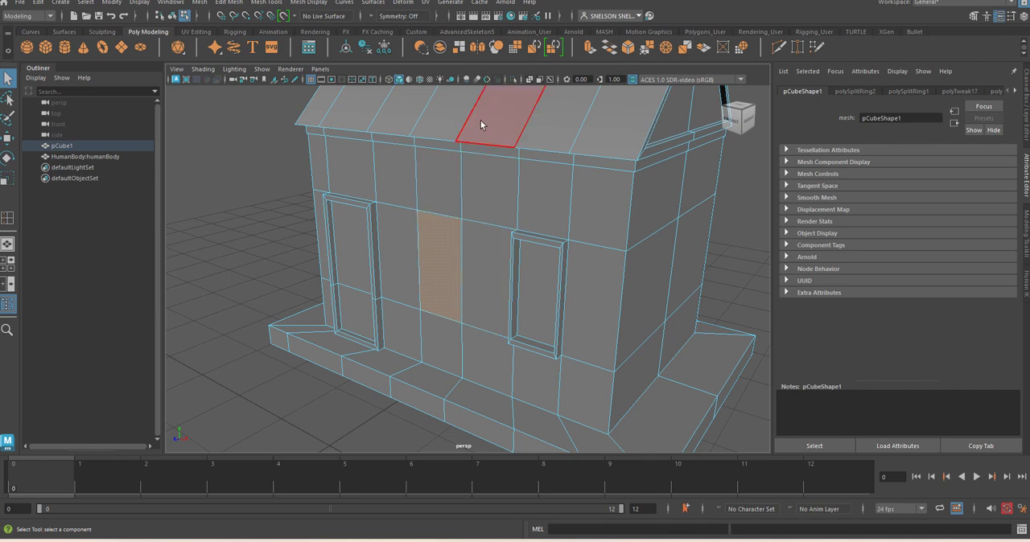
pyautogui.click(591, 50)
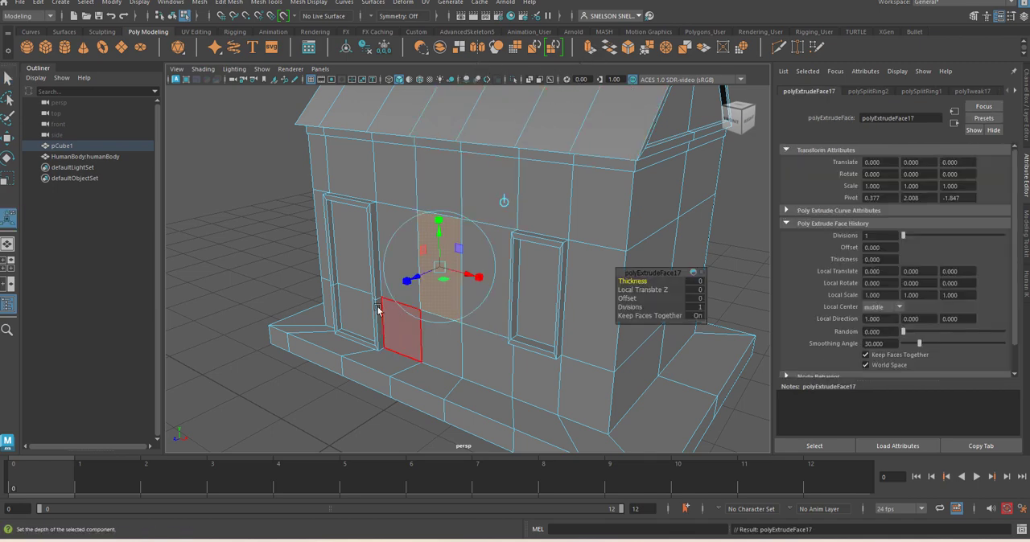
pyautogui.moveTo(408, 280); pyautogui.dragTo(412, 283)
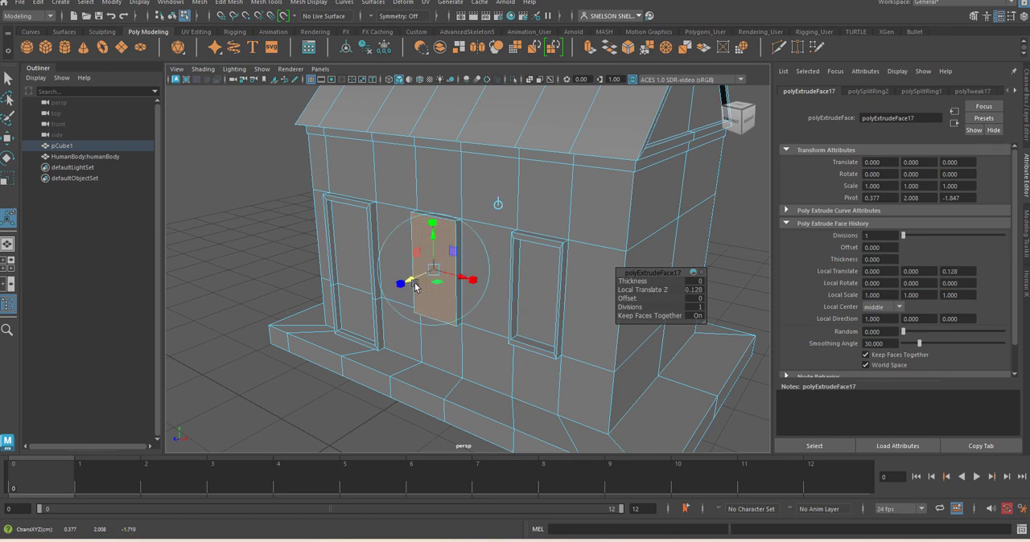
# Extrude the raised face again and scale it slightly inward in its plane to form a narrow window frame
pyautogui.click(592, 50)
pyautogui.press('r')
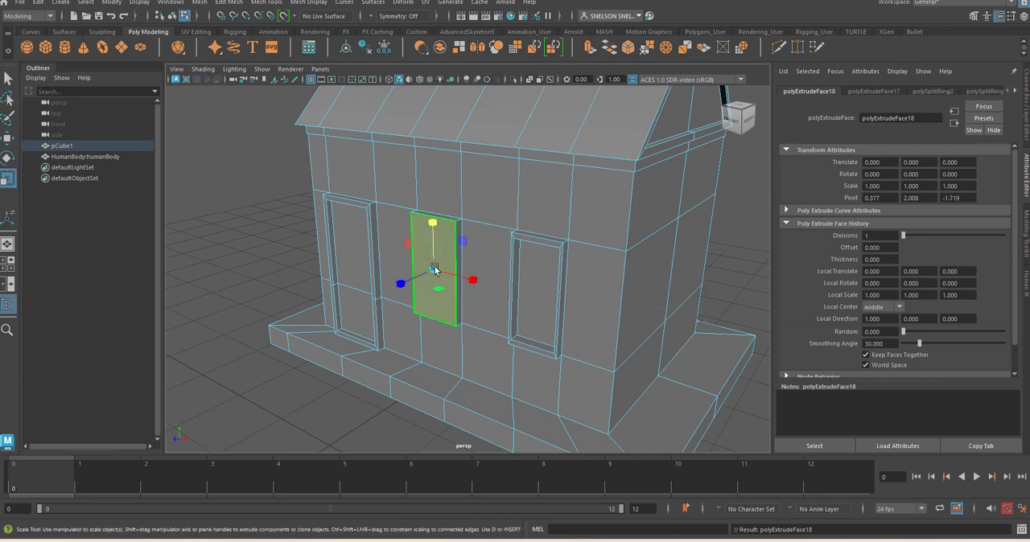
pyautogui.moveTo(439, 269); pyautogui.dragTo(430, 272)
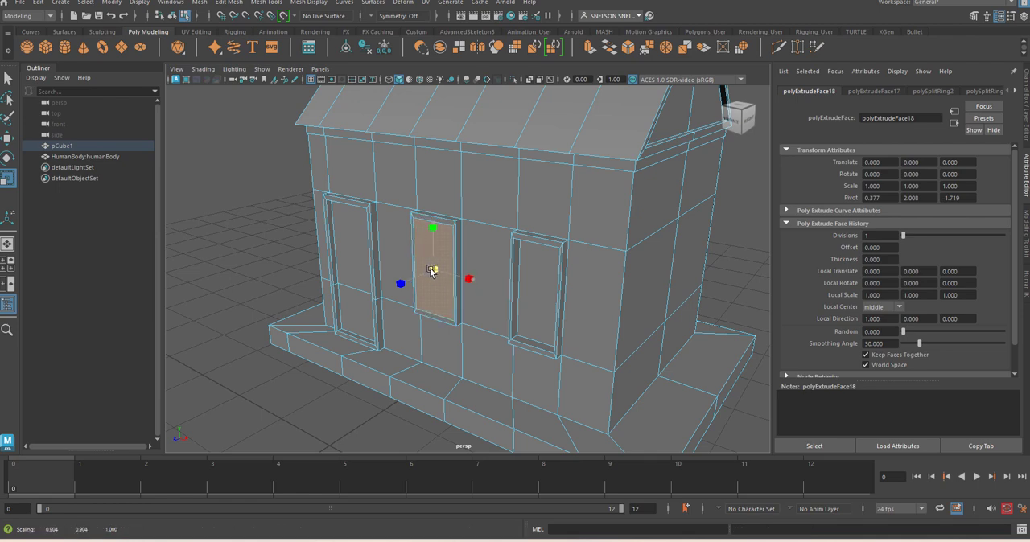
# Extrude the inner face of the middle window, move it back into the wall as a recess, and clear the selection
pyautogui.click(592, 49)
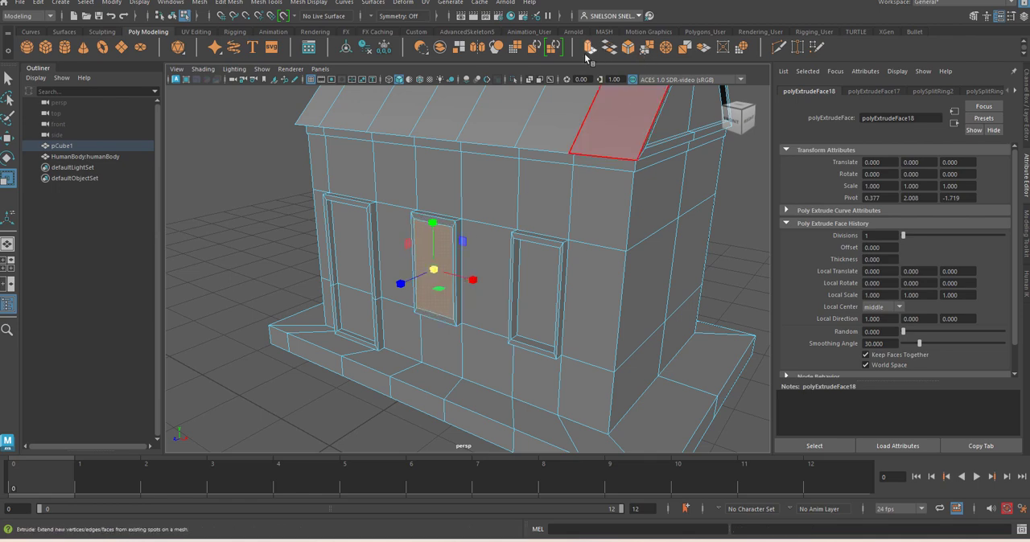
pyautogui.click(589, 55)
pyautogui.press('w')
pyautogui.moveTo(407, 283); pyautogui.dragTo(412, 285)
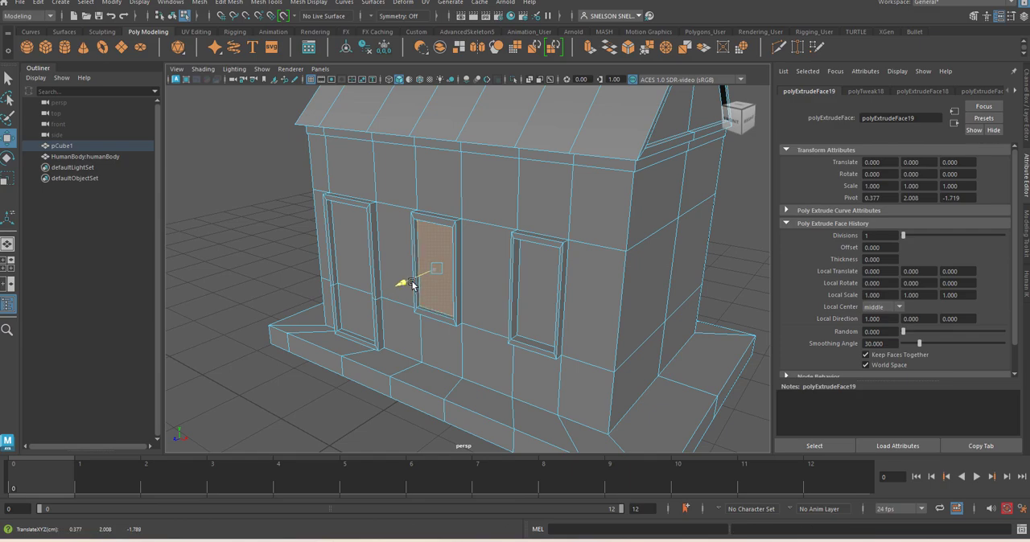
pyautogui.click(264, 234)
# Inspect the house's front, back and side walls, selecting the blank back wall face between the two windows on the way
pyautogui.press('space')
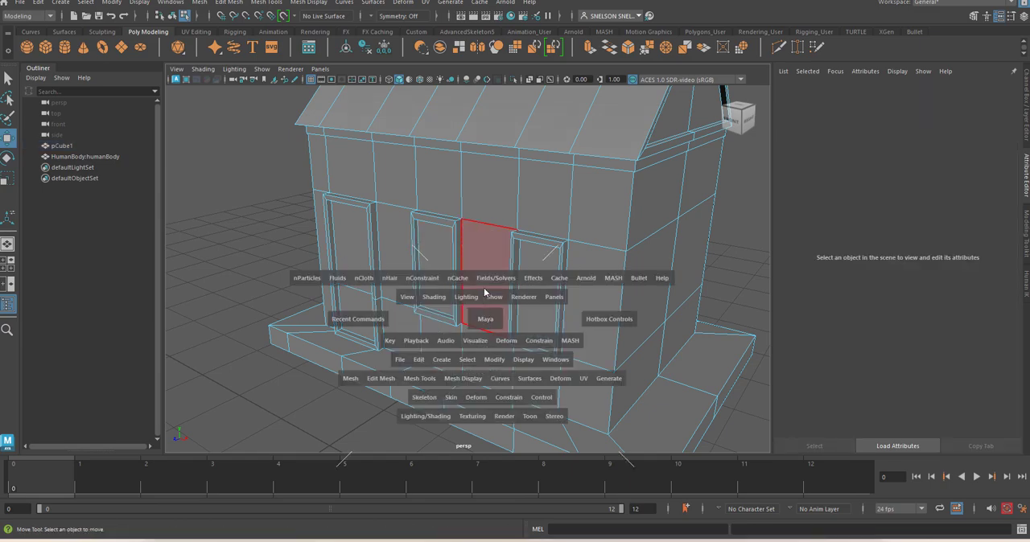
pyautogui.keyDown('alt'); pyautogui.moveTo(486, 291); pyautogui.dragTo(485, 314); pyautogui.keyUp('alt')
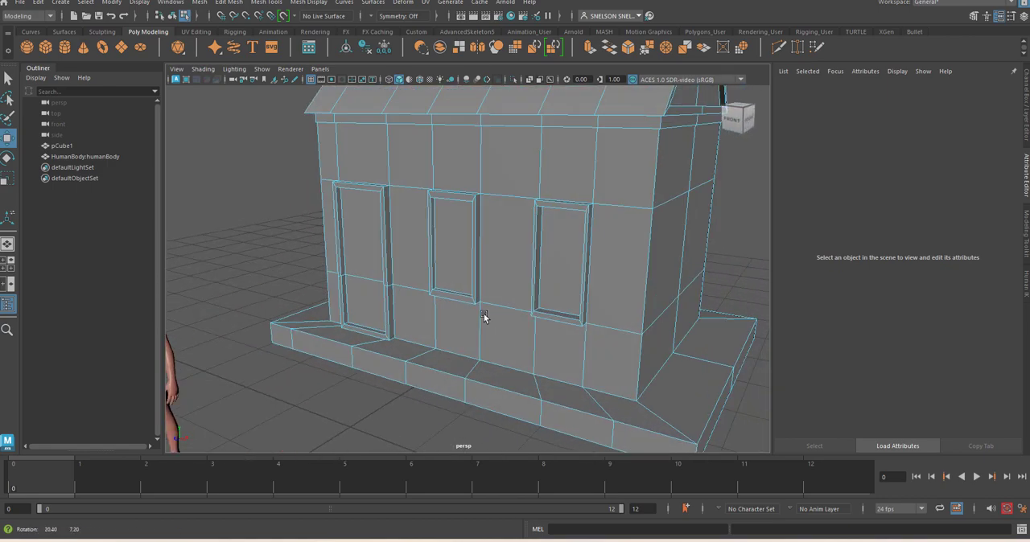
pyautogui.scroll(-6, 375, 345)
pyautogui.keyDown('alt'); pyautogui.moveTo(648, 297); pyautogui.dragTo(455, 219); pyautogui.keyUp('alt')
pyautogui.scroll(5, 456, 219)
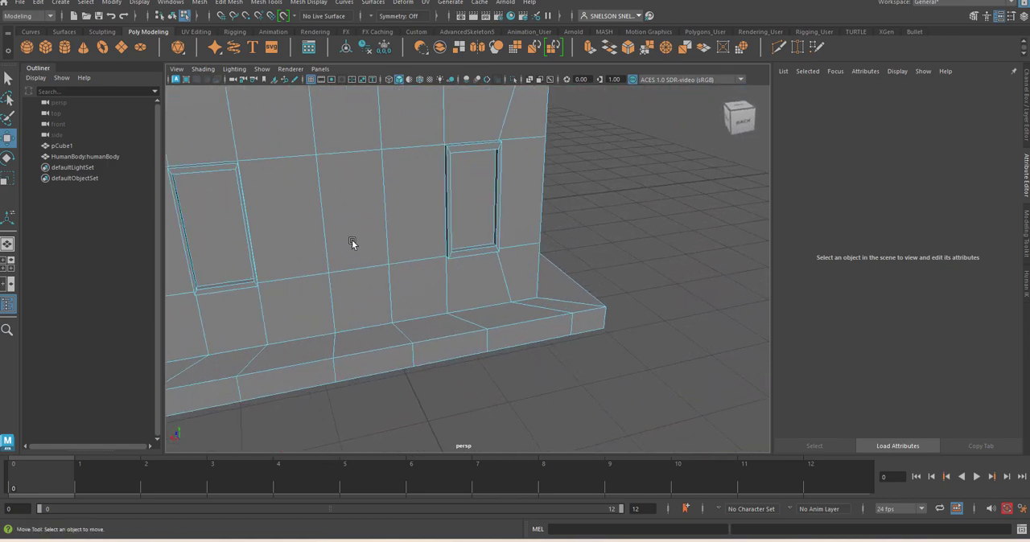
pyautogui.click(368, 216)
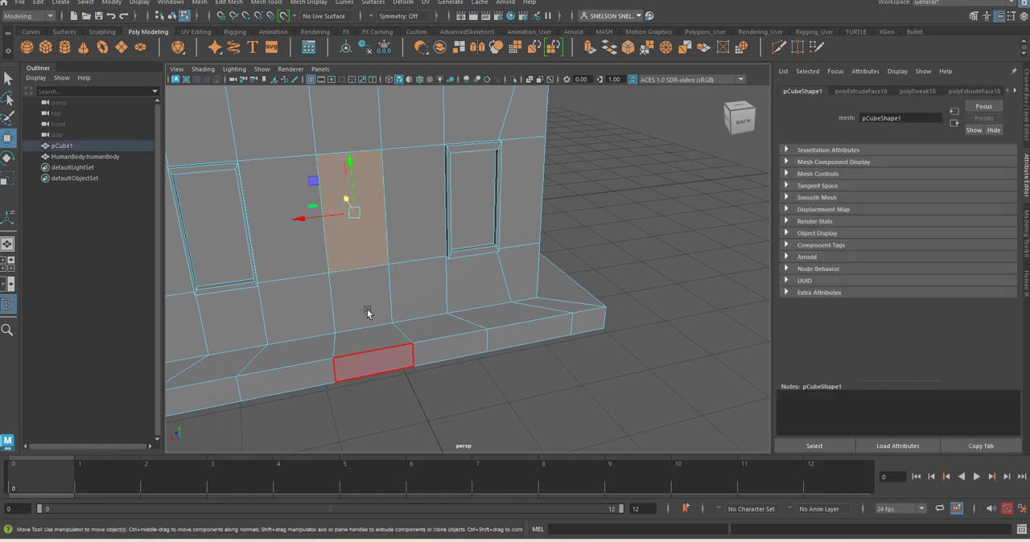
pyautogui.scroll(-5, 322, 223)
pyautogui.keyDown('alt'); pyautogui.moveTo(322, 223); pyautogui.dragTo(470, 256); pyautogui.keyUp('alt')
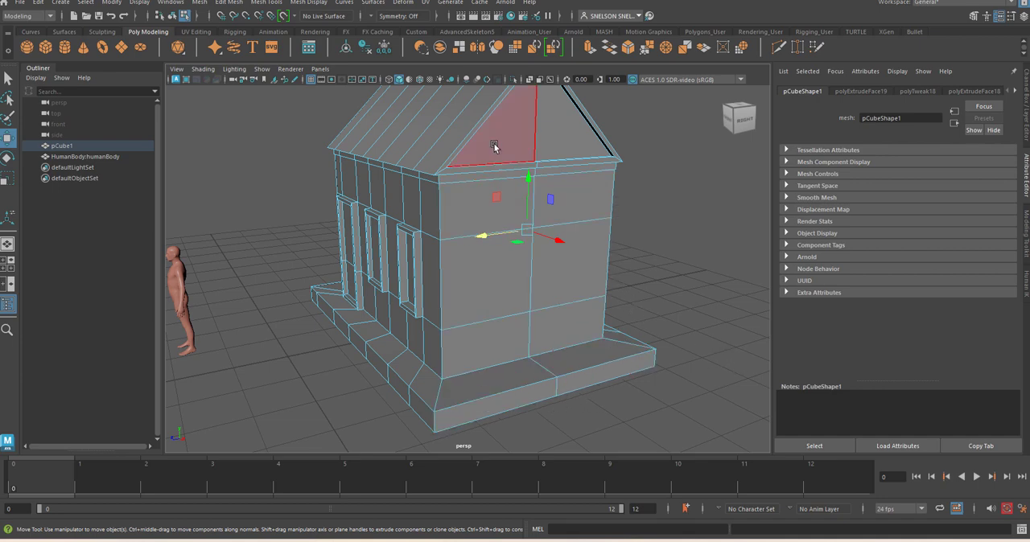
pyautogui.scroll(-2, 485, 122)
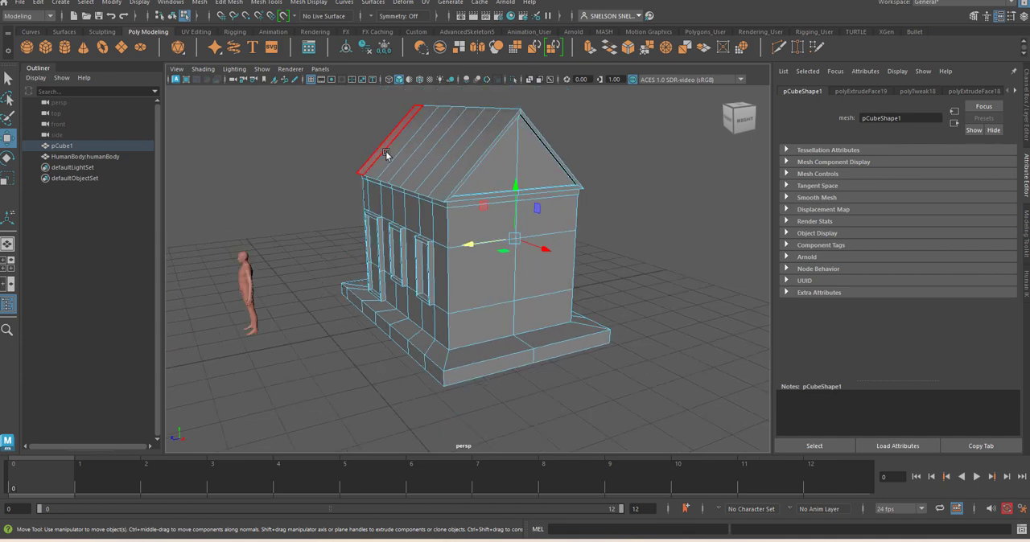
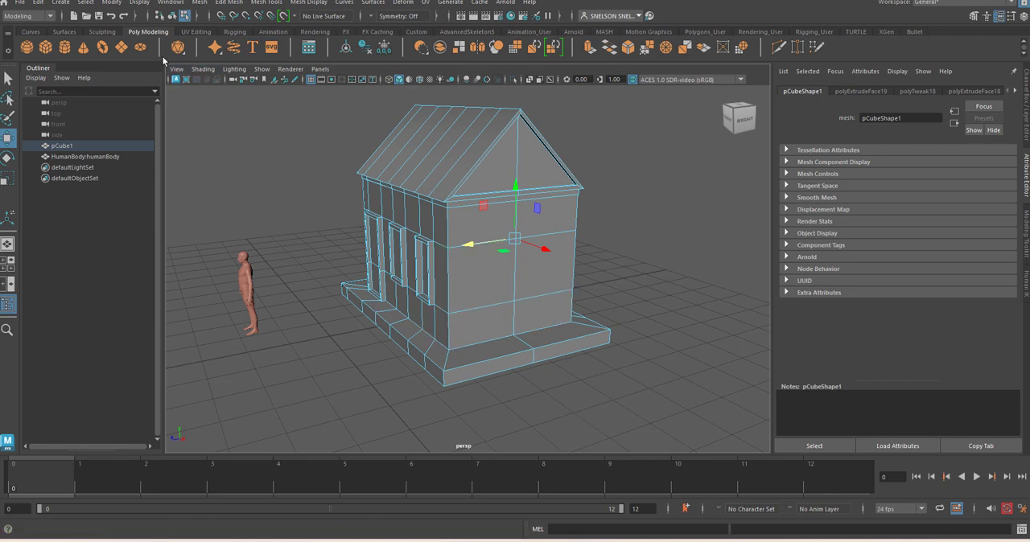
# Create a polygon cube and set its width, height and depth subdivisions to 1
pyautogui.click(46, 47)
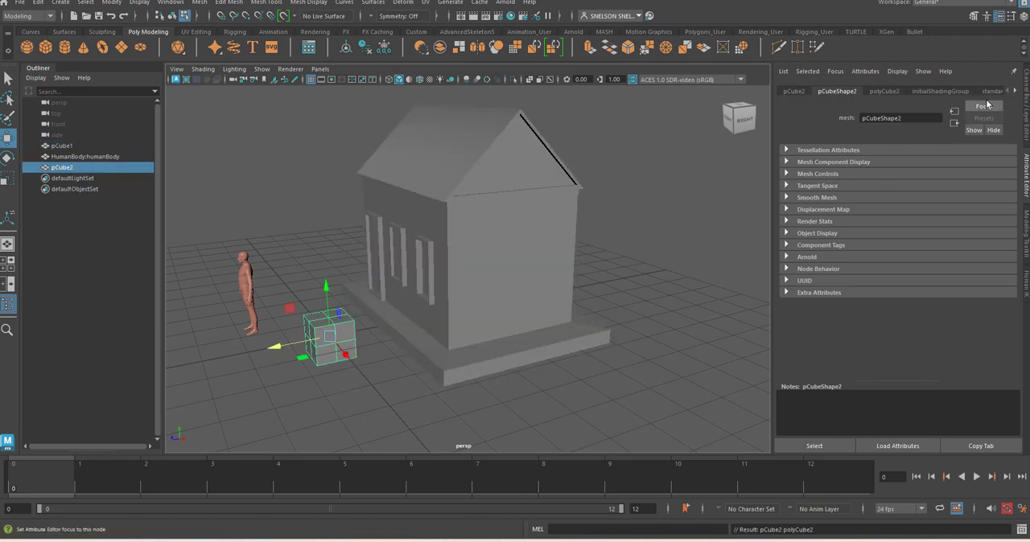
pyautogui.click(883, 92)
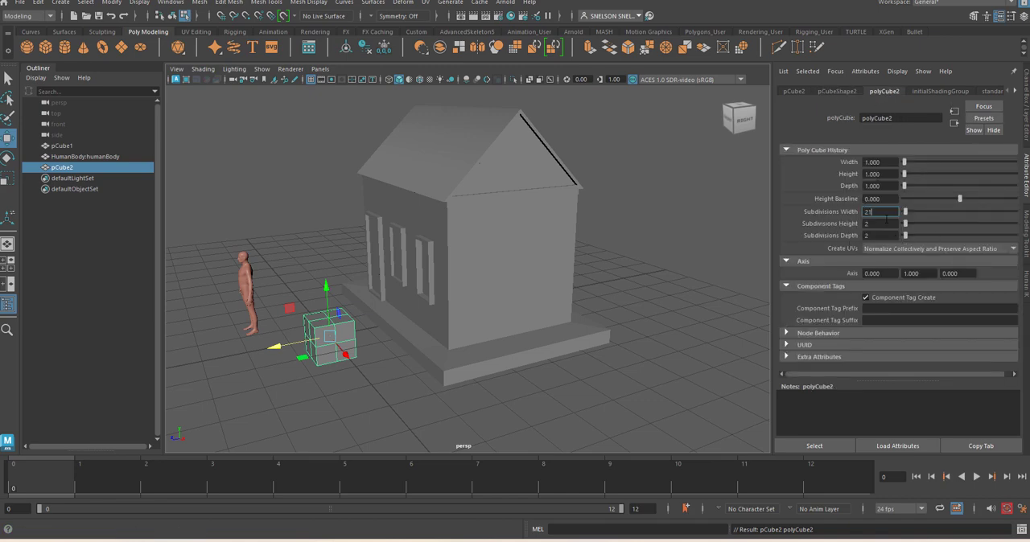
pyautogui.press('Tab')
pyautogui.write('1')
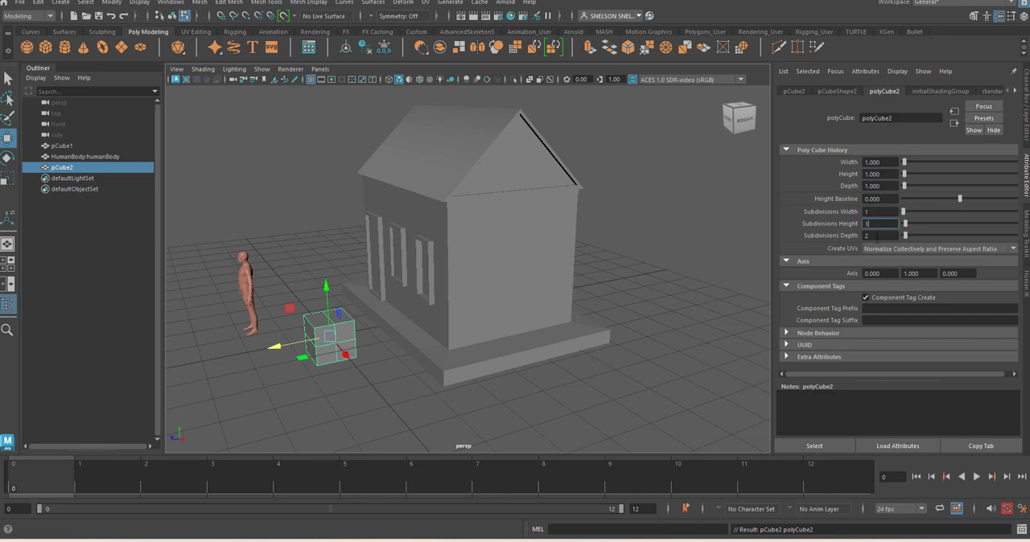
pyautogui.press('Tab')
pyautogui.write('1')
pyautogui.click(883, 223)
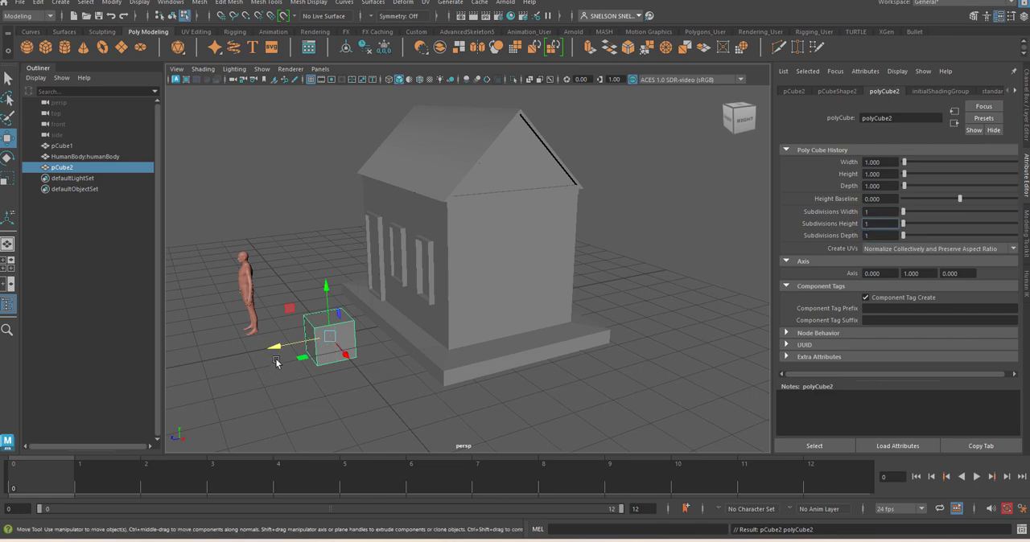
# Move the new cube to the windowed wall near the house corner, at about X 2.655, Y 1.973, Z -1.818
pyautogui.moveTo(341, 357); pyautogui.dragTo(356, 390, button='middle')
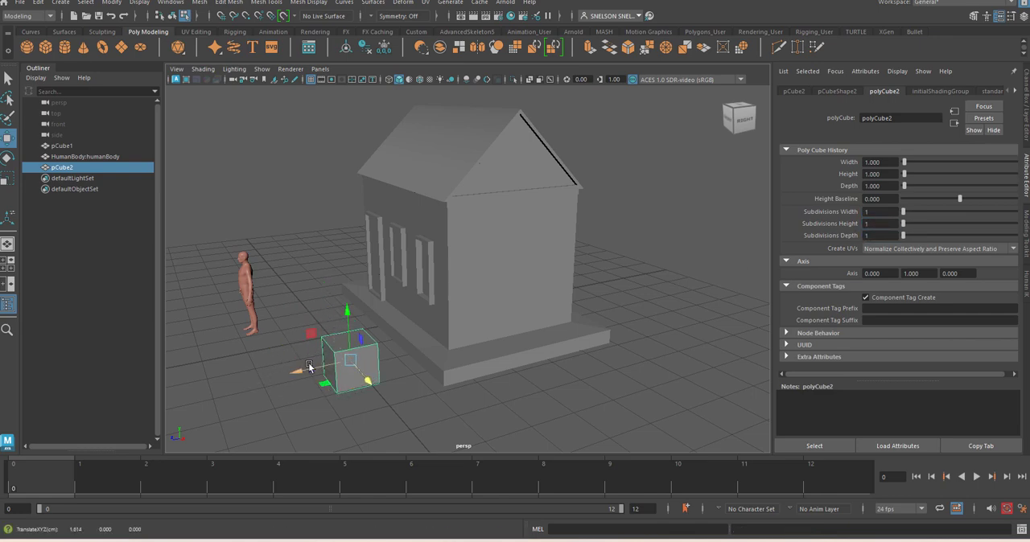
pyautogui.moveTo(309, 367); pyautogui.dragTo(478, 339)
pyautogui.moveTo(529, 343); pyautogui.dragTo(540, 376, button='middle')
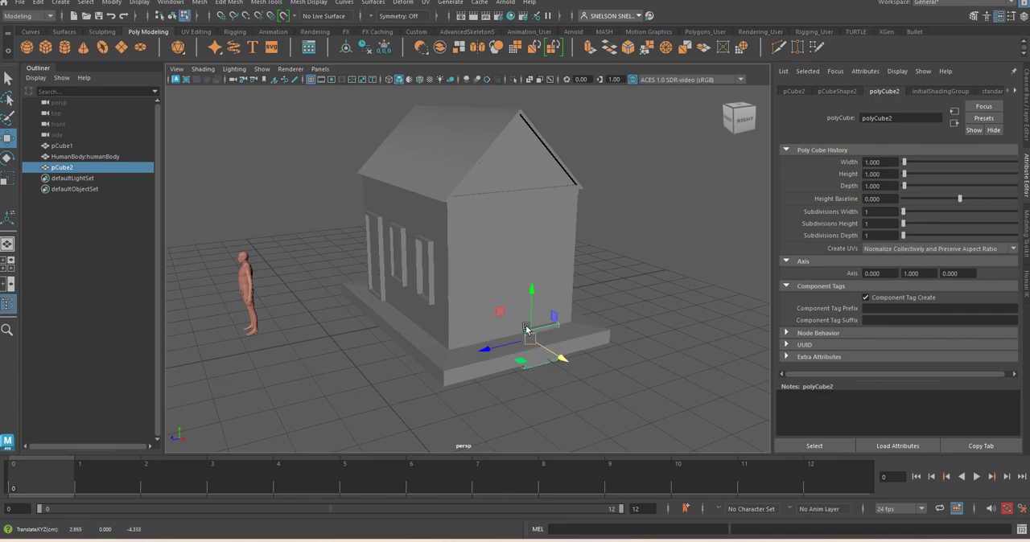
pyautogui.moveTo(525, 309); pyautogui.dragTo(516, 231)
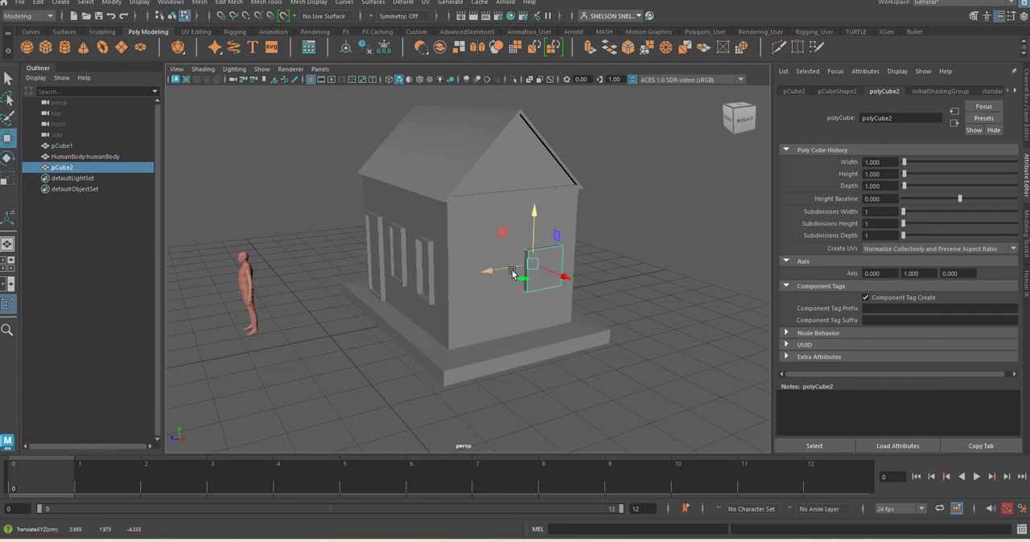
pyautogui.moveTo(512, 274); pyautogui.dragTo(418, 288)
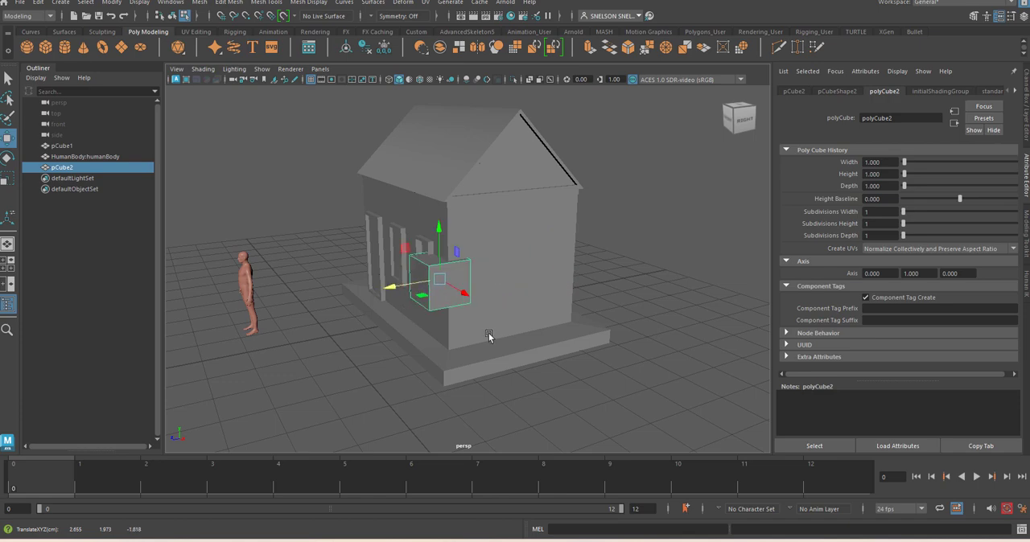
# In the front wireframe view, slide the cube along X until it is centred over the window farthest from the door
pyautogui.press('space')
pyautogui.moveTo(490, 335); pyautogui.dragTo(492, 358)
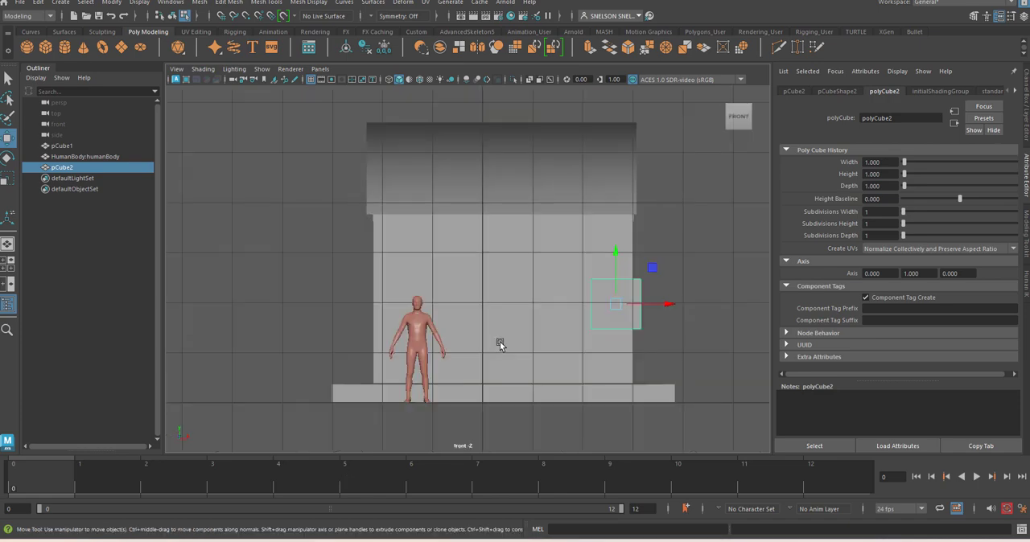
pyautogui.press('4')
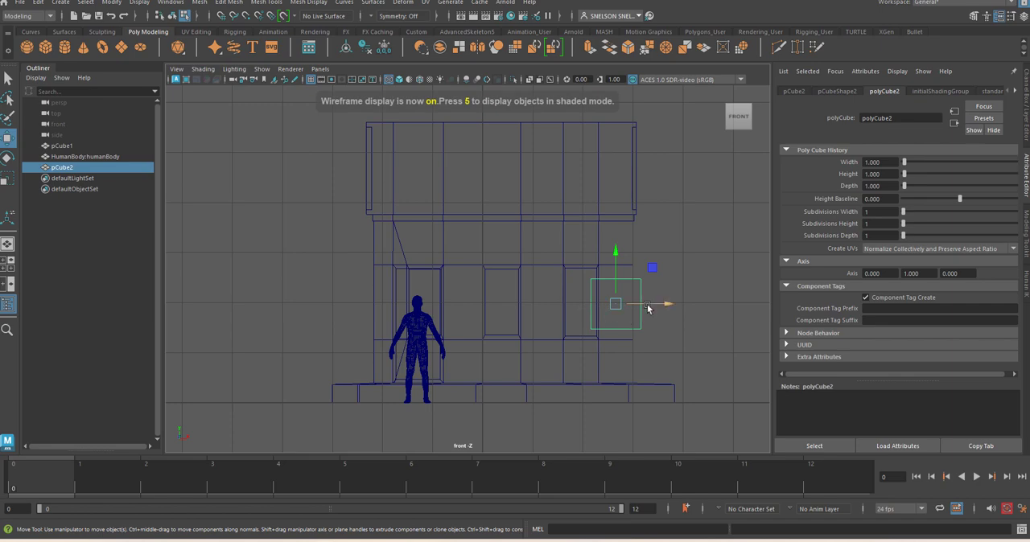
pyautogui.moveTo(660, 307); pyautogui.dragTo(625, 307)
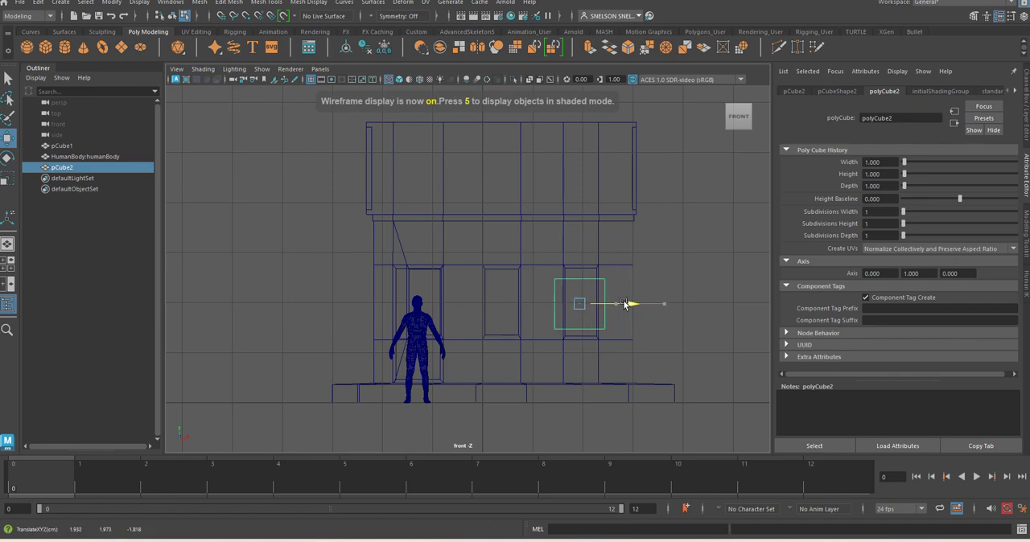
pyautogui.scroll(5, 657, 320)
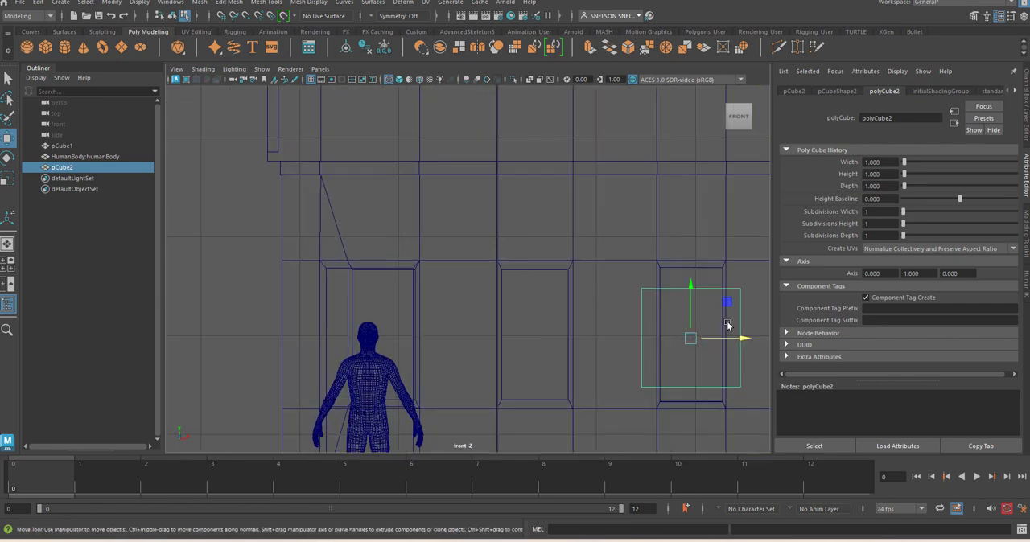
pyautogui.keyDown('alt'); pyautogui.moveTo(728, 325); pyautogui.dragTo(564, 281, button='middle'); pyautogui.keyUp('alt')
pyautogui.scroll(3, 582, 296)
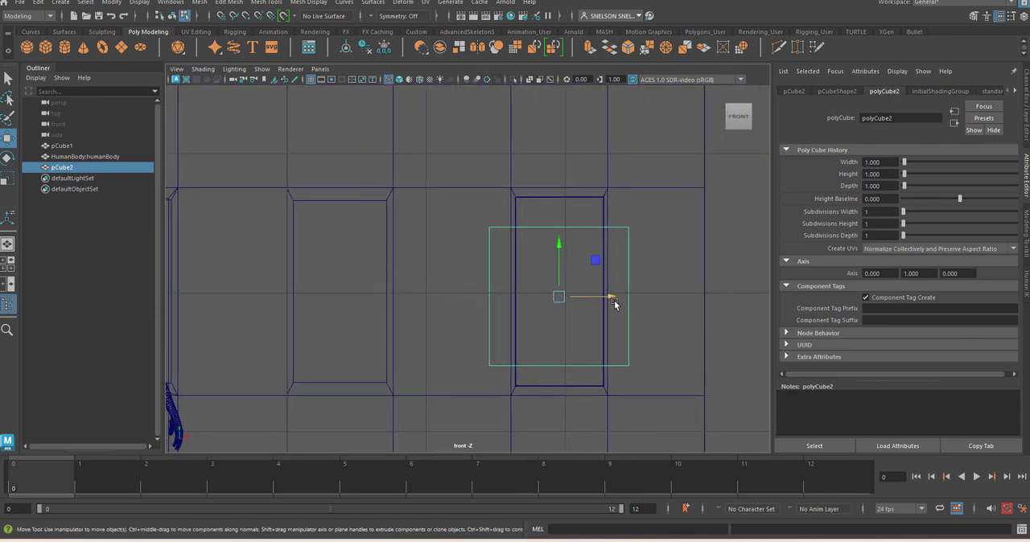
# Scale the cube to about 0.688 in X and 1.511 in Y, and raise it to Y 2.004 to fit the window frame
pyautogui.press('r')
pyautogui.moveTo(617, 295); pyautogui.dragTo(594, 298)
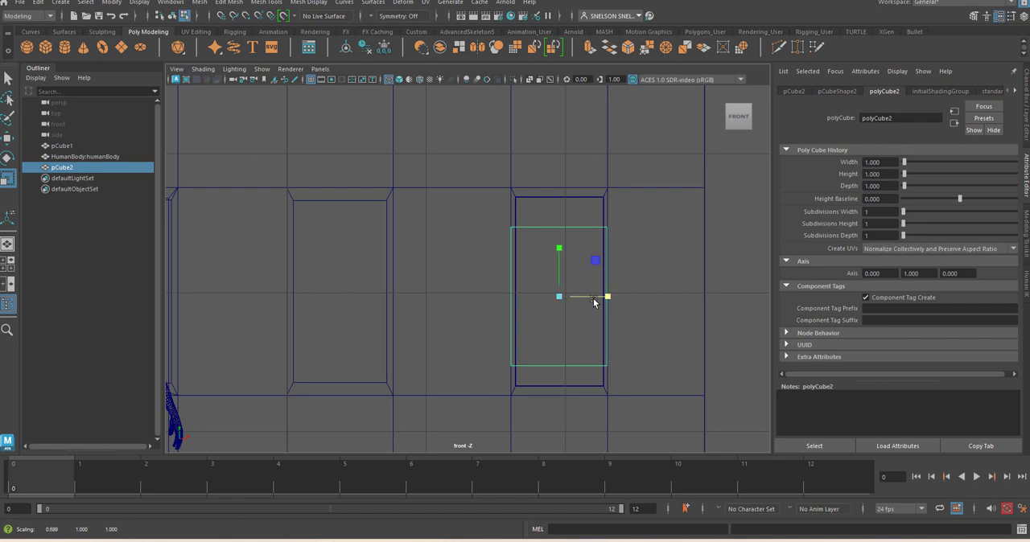
pyautogui.moveTo(560, 248); pyautogui.dragTo(553, 229)
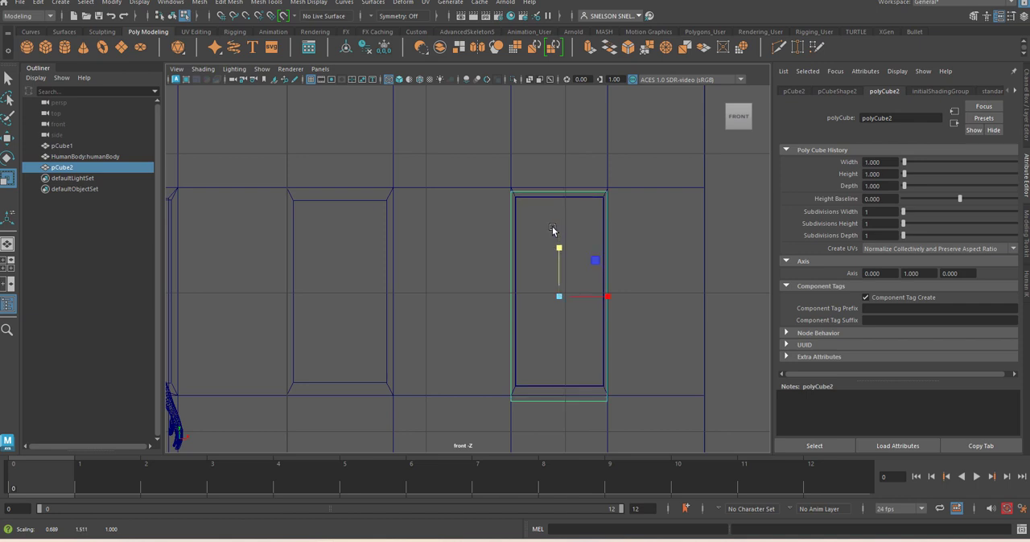
pyautogui.press('w')
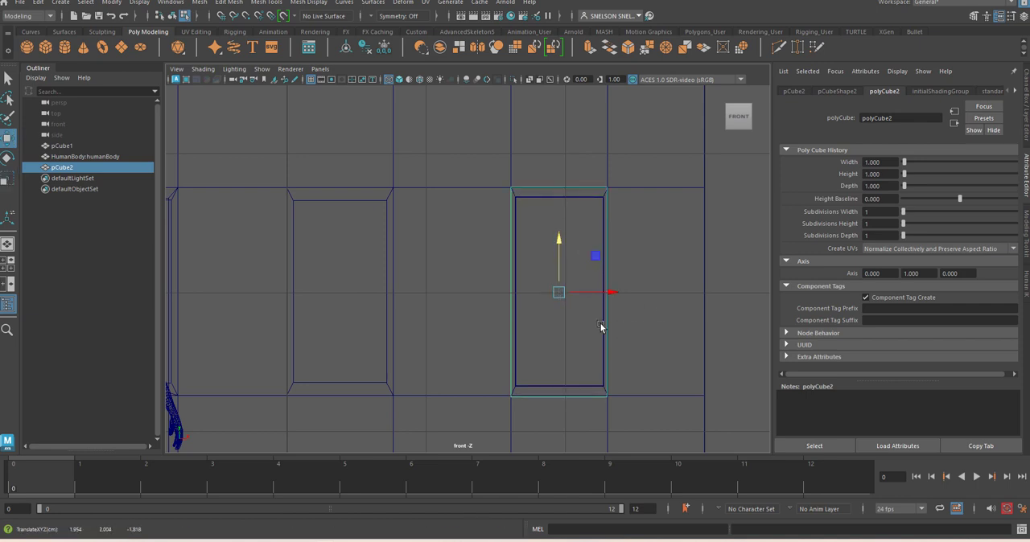
# In the perspective view, thin the cube along Z into a slab and move it out beside the house to about X 5.578
pyautogui.press('space')
pyautogui.moveTo(596, 320); pyautogui.dragTo(594, 313)
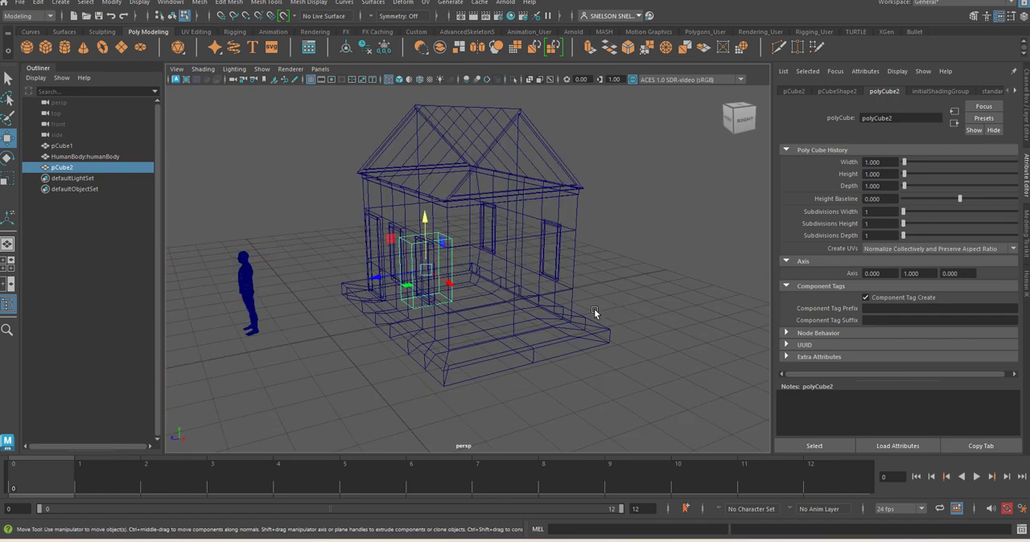
pyautogui.press('r')
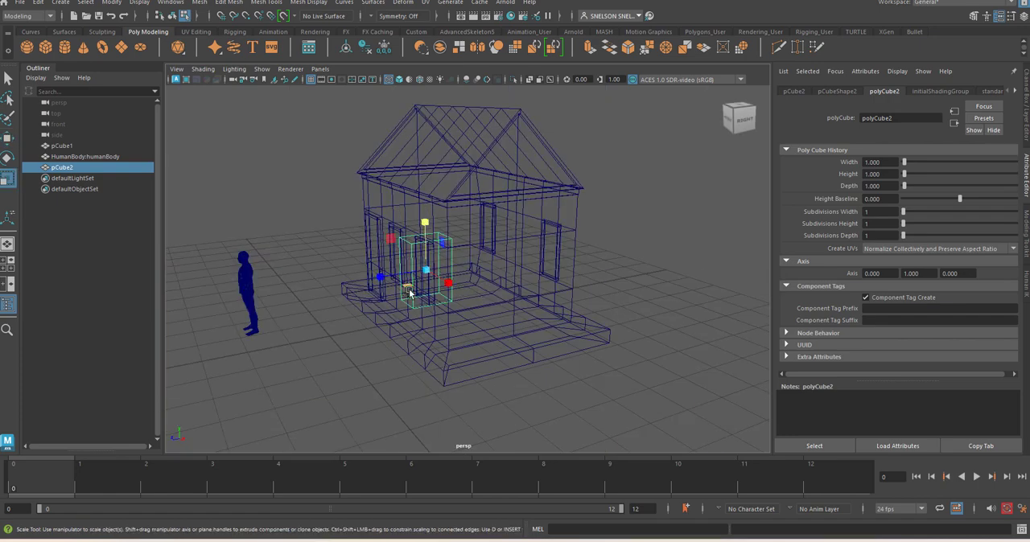
pyautogui.moveTo(372, 282); pyautogui.dragTo(542, 367)
pyautogui.press('w')
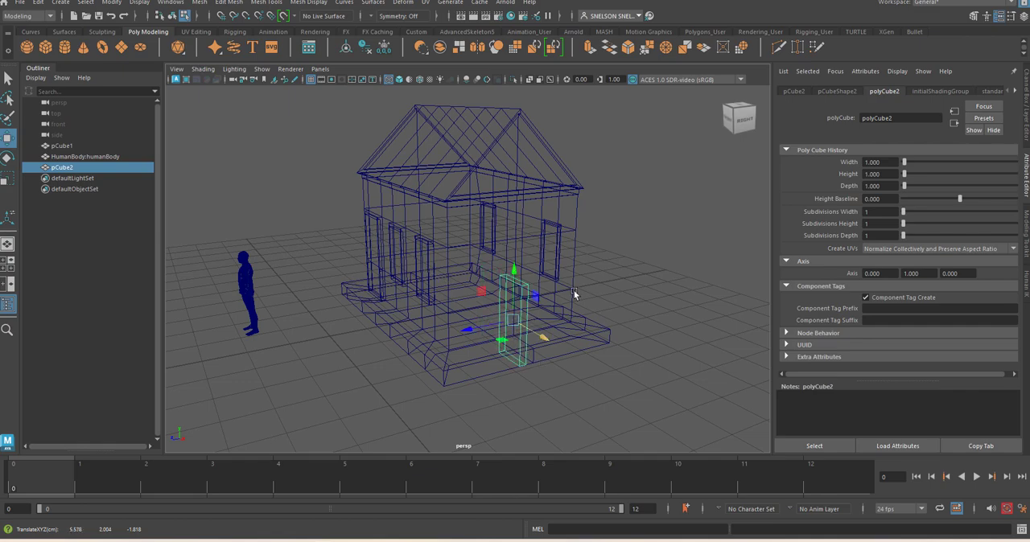
pyautogui.keyDown('alt'); pyautogui.moveTo(612, 295); pyautogui.dragTo(634, 321); pyautogui.keyUp('alt')
# Return to shaded display, clear the house's component selection, and target the thin box for component editing
pyautogui.scroll(5, 628, 323)
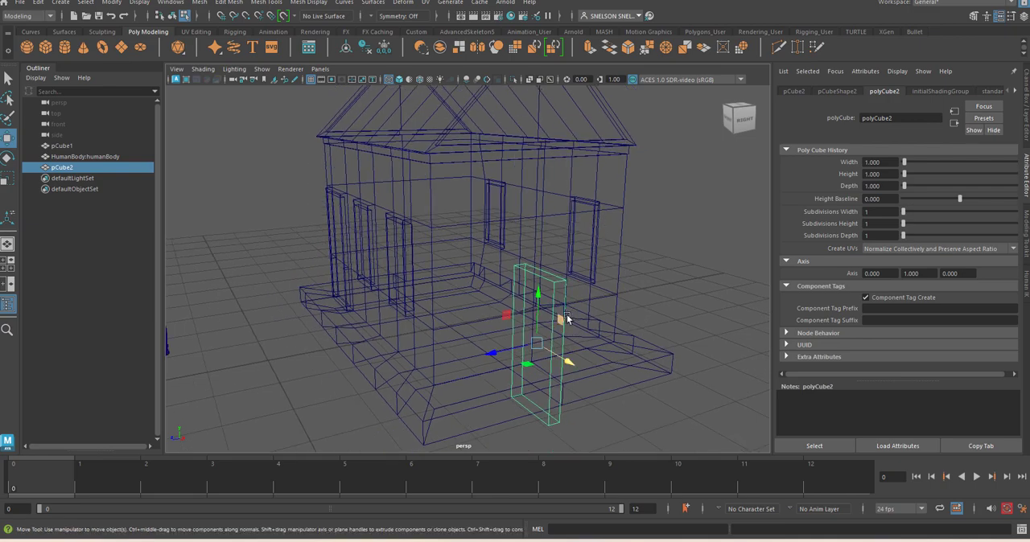
pyautogui.moveTo(534, 312); pyautogui.dragTo(531, 267, button='right')
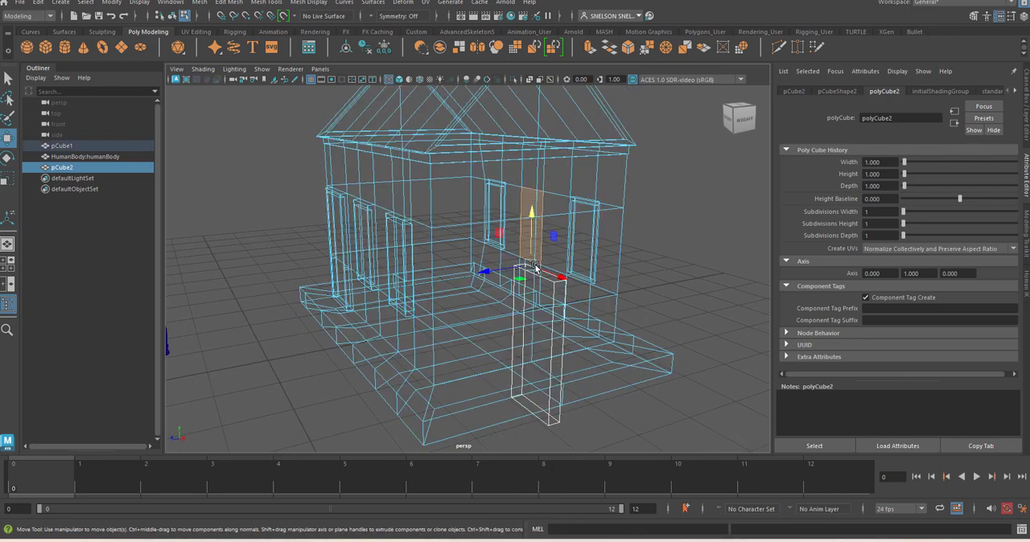
pyautogui.press('4')
pyautogui.press('5')
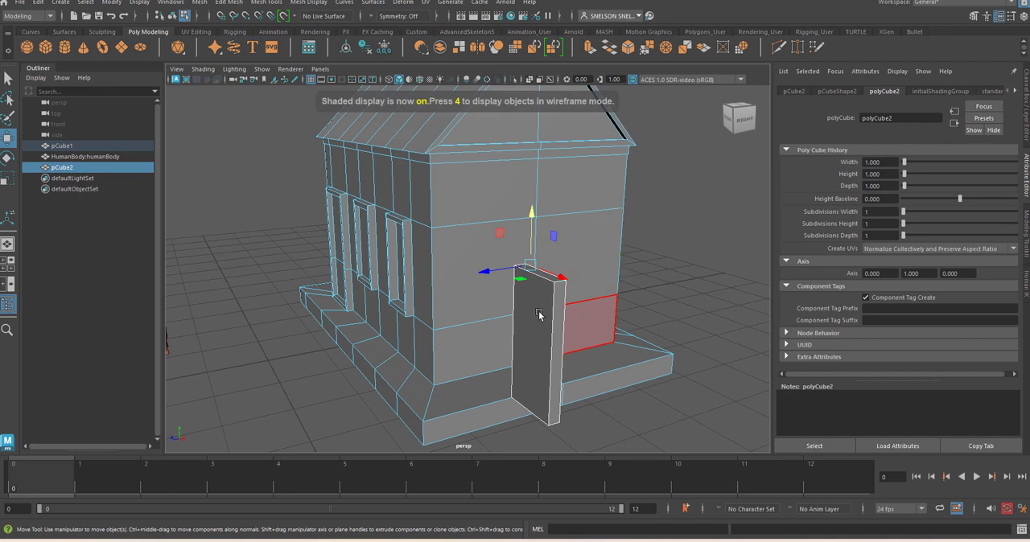
pyautogui.click(538, 314)
pyautogui.moveTo(540, 314); pyautogui.dragTo(540, 313, button='right')
pyautogui.click(708, 313)
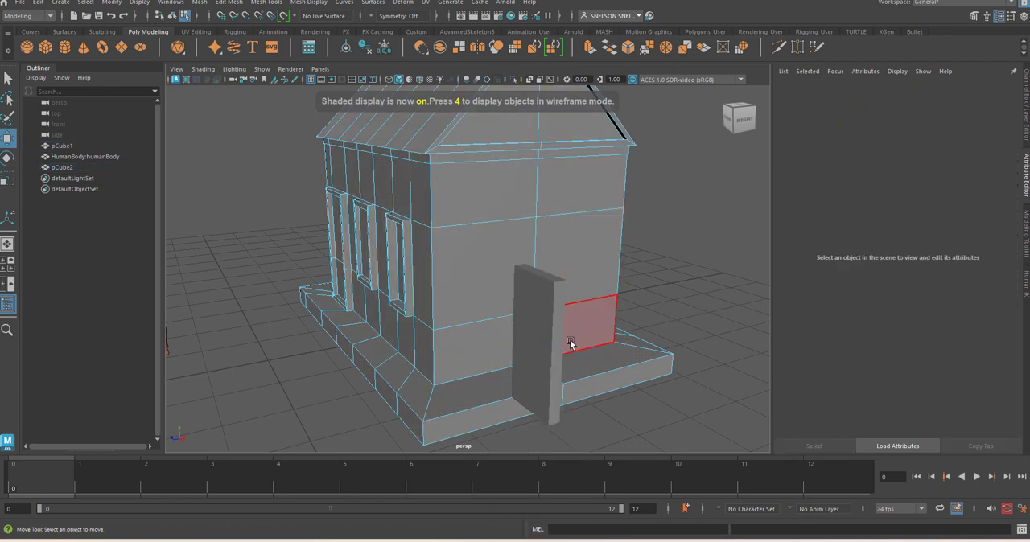
pyautogui.click(540, 334)
pyautogui.click(554, 421)
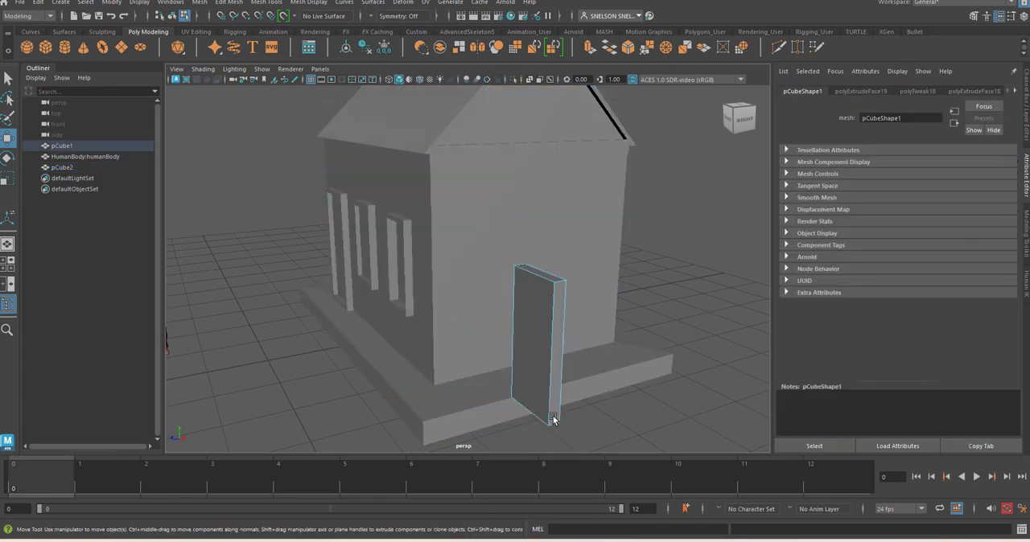
# Extrude the thin box's large front face and scale it inward uniformly in its plane to about 0.893
pyautogui.moveTo(528, 348); pyautogui.dragTo(532, 265, button='right')
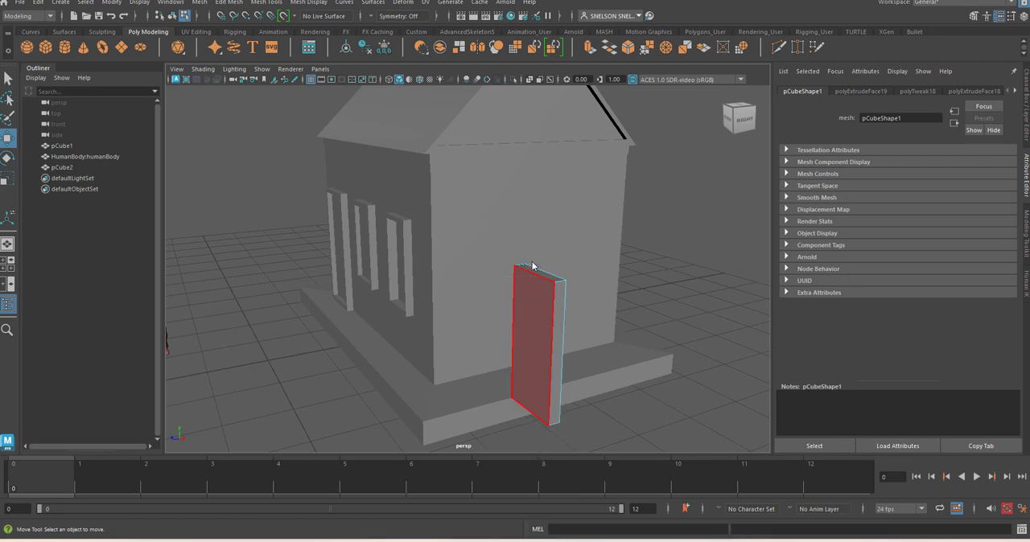
pyautogui.click(537, 320)
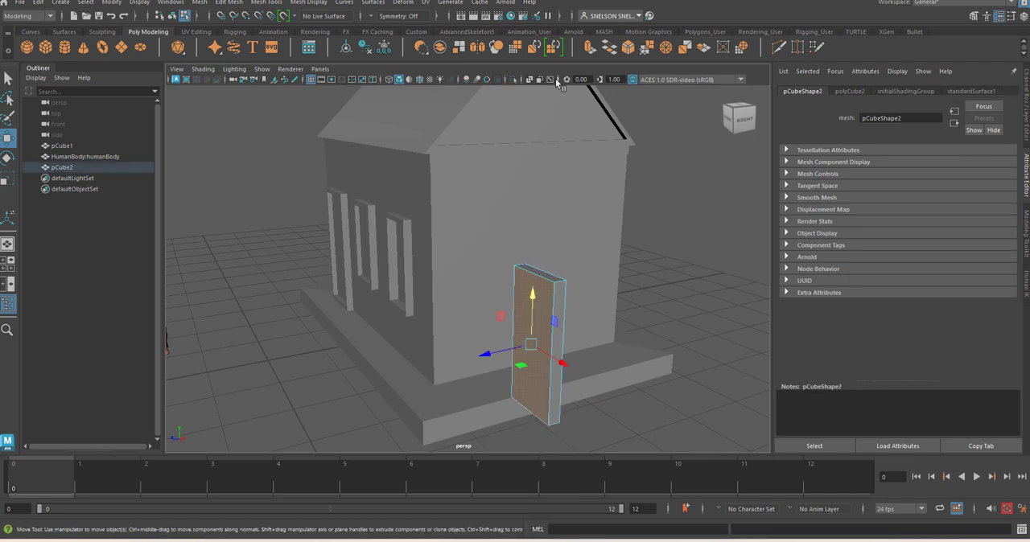
pyautogui.click(591, 48)
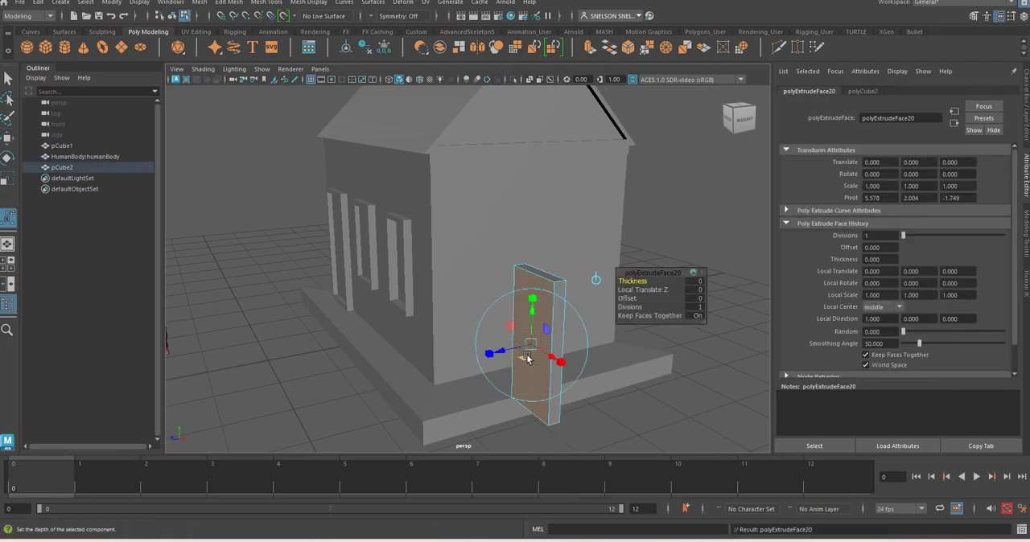
pyautogui.press('r')
pyautogui.moveTo(533, 351); pyautogui.dragTo(523, 348)
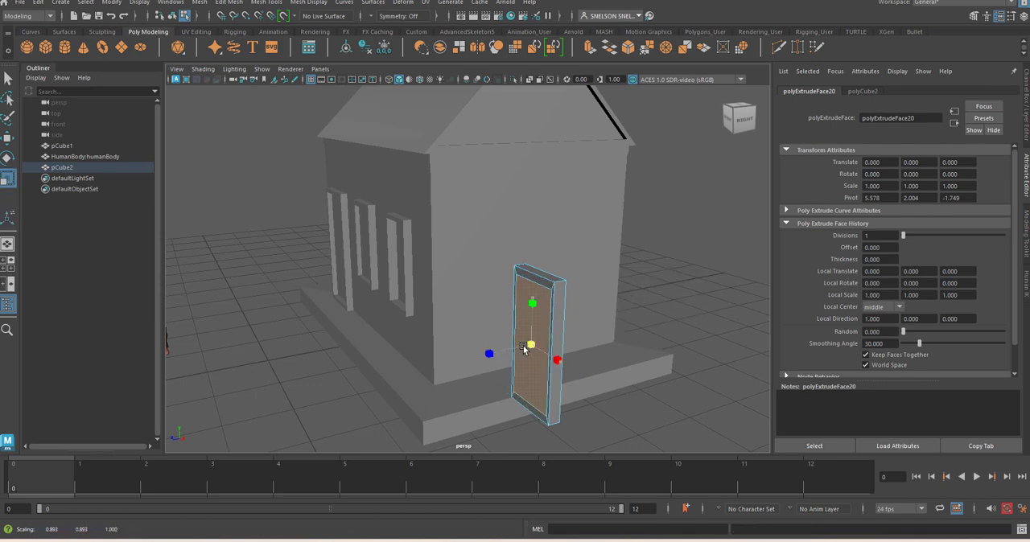
# Extrude the inner front face again and push it into the box with a local Z translation of -0.055
pyautogui.click(592, 48)
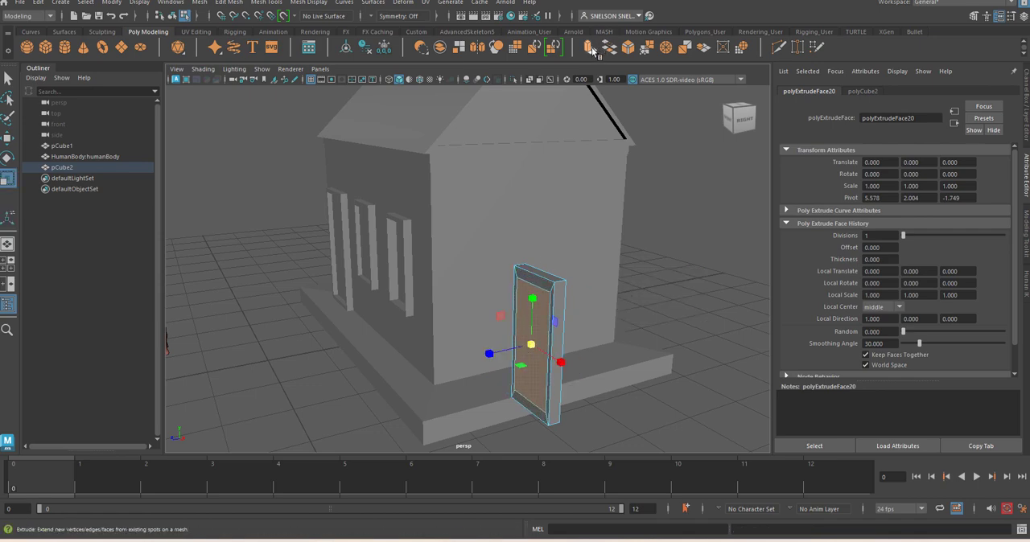
pyautogui.click(590, 50)
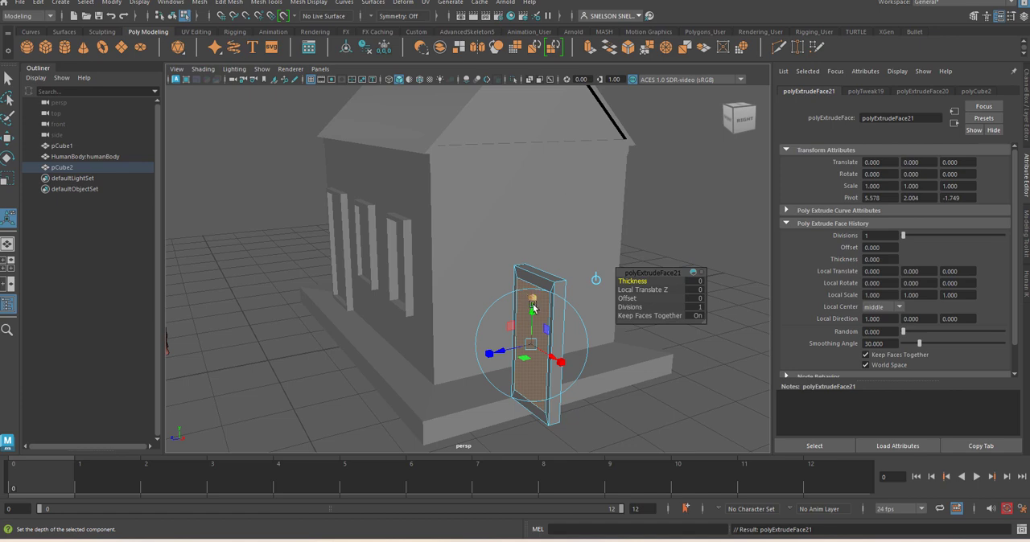
pyautogui.moveTo(500, 358); pyautogui.dragTo(503, 358)
# Clear the selection and delete the large back face of the thin window box
pyautogui.press('space')
pyautogui.moveTo(565, 380); pyautogui.dragTo(562, 404)
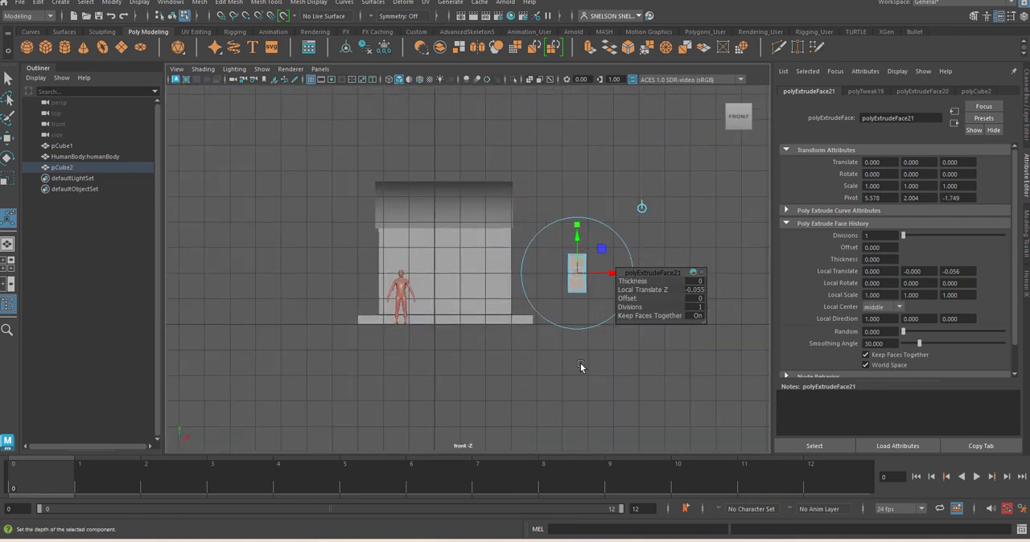
pyautogui.scroll(1, 581, 364)
pyautogui.click(618, 373)
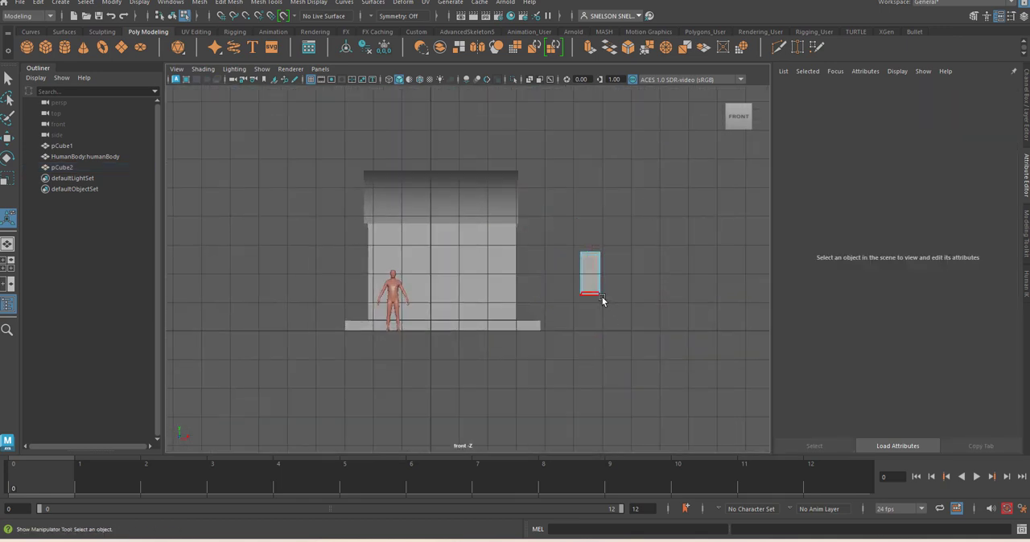
pyautogui.press('space')
pyautogui.moveTo(602, 297); pyautogui.dragTo(597, 256)
pyautogui.keyDown('alt'); pyautogui.moveTo(635, 308); pyautogui.dragTo(519, 318); pyautogui.keyUp('alt')
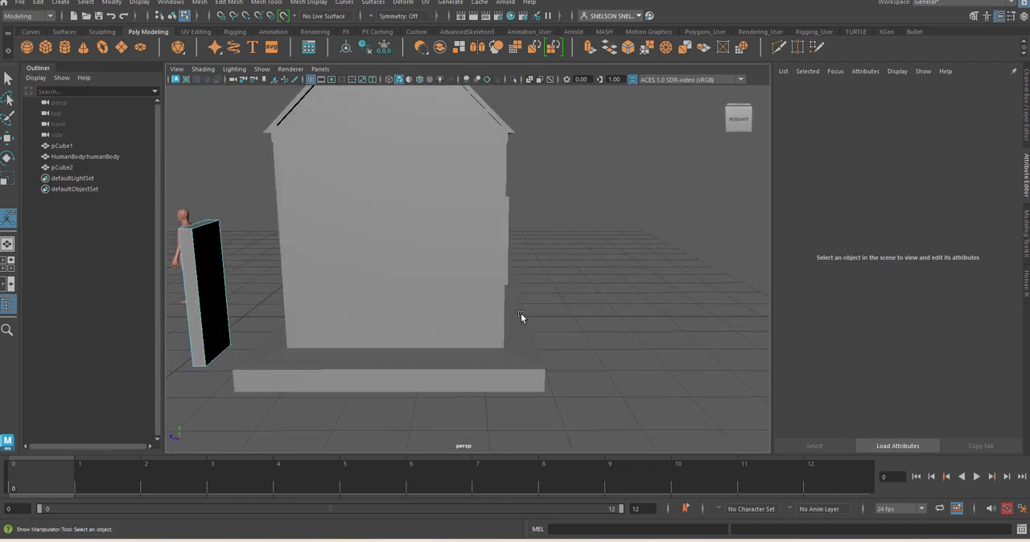
pyautogui.click(217, 305)
pyautogui.press('Delete')
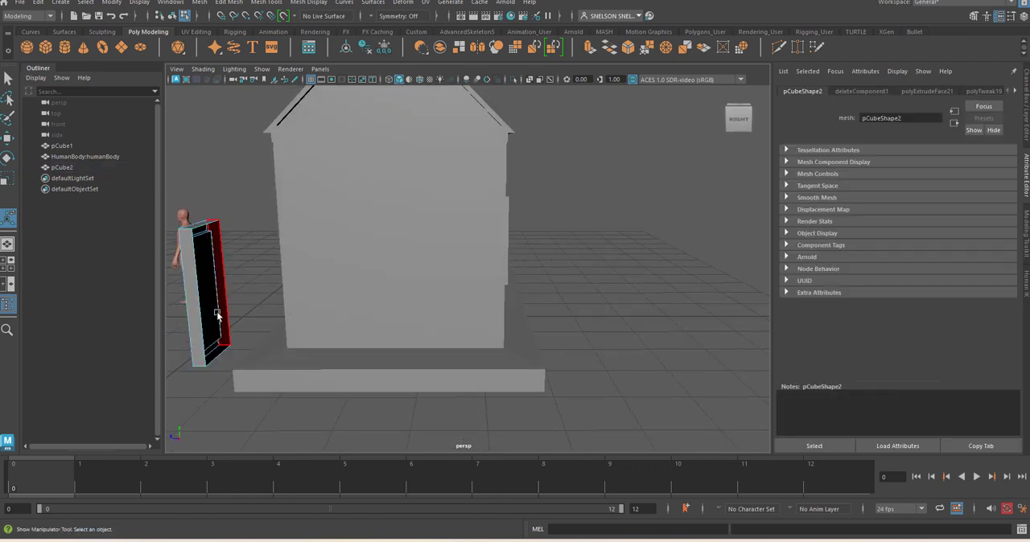
pyautogui.press('space')
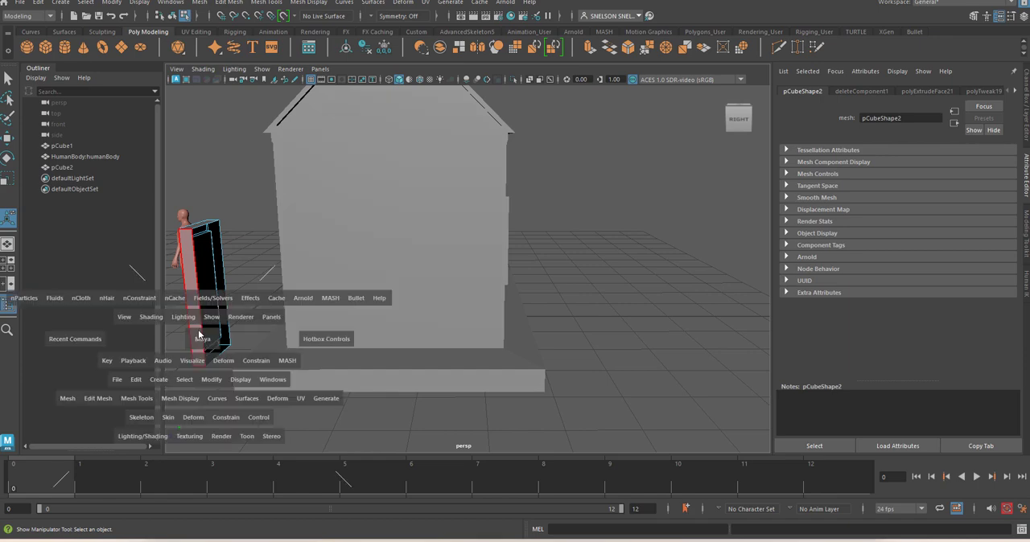
# Return the separate window piece to object mode and set its Rotate Y to 90
pyautogui.moveTo(201, 338); pyautogui.dragTo(245, 311)
pyautogui.moveTo(516, 242); pyautogui.dragTo(564, 215, button='right')
pyautogui.press('e')
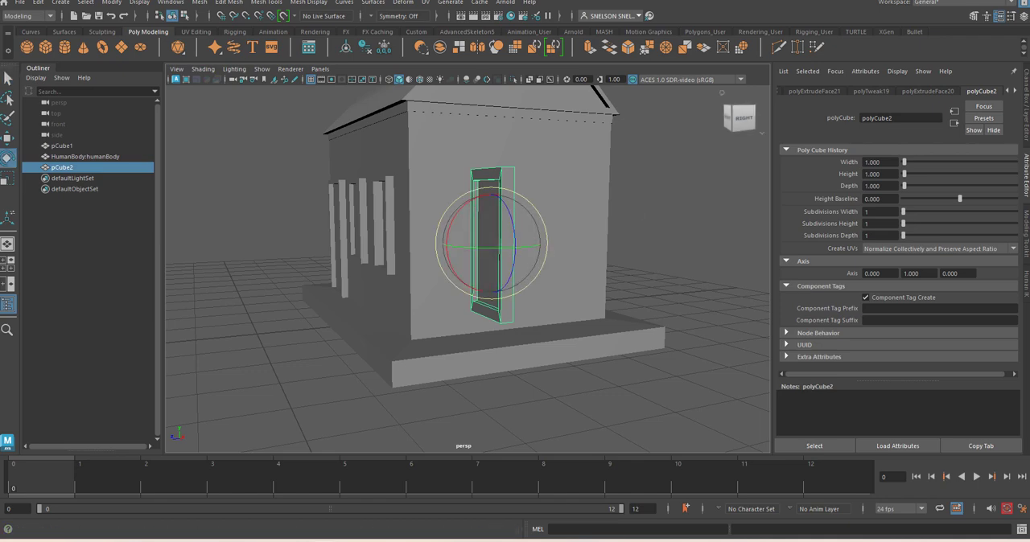
pyautogui.click(1025, 110)
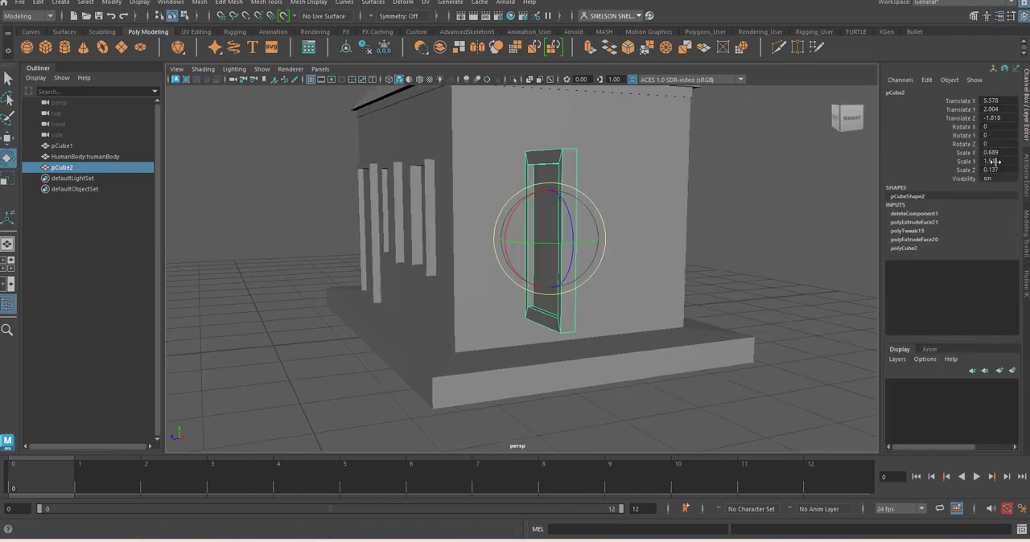
pyautogui.doubleClick(998, 136)
pyautogui.write('90')
pyautogui.press('Return')
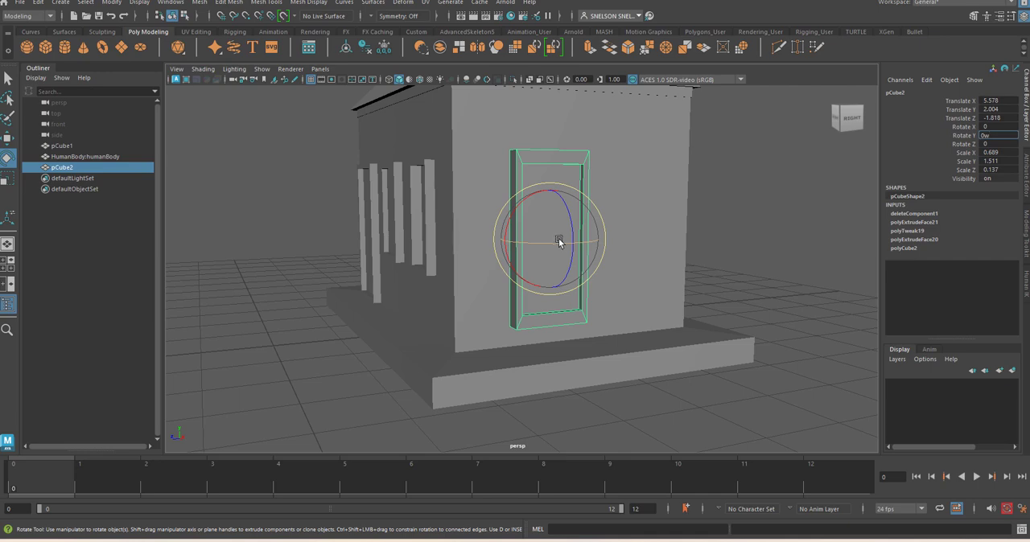
# Move the window piece onto the near half of the house's side wall, at about Translate X 3.009 and Z -2.648
pyautogui.press('w')
pyautogui.moveTo(570, 237); pyautogui.dragTo(434, 227)
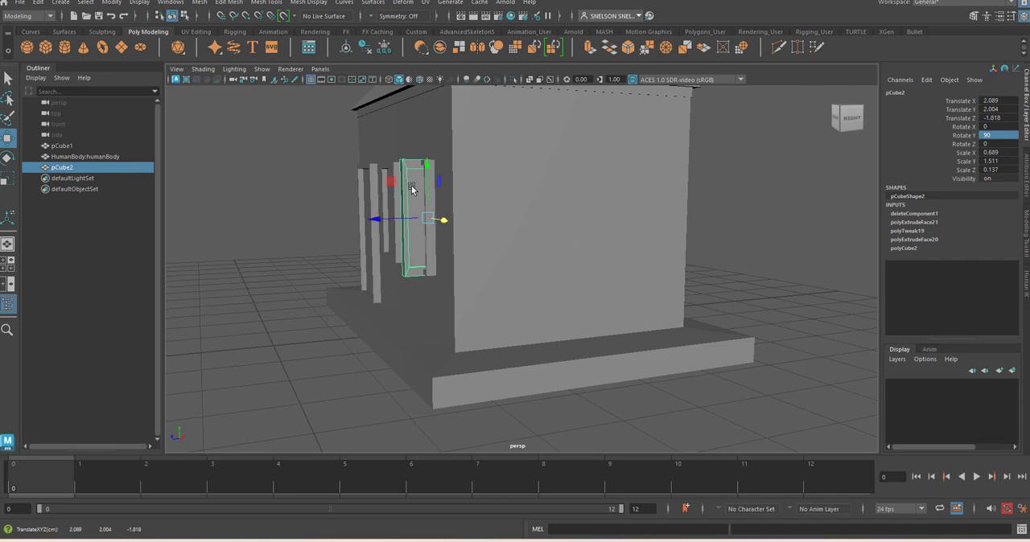
pyautogui.scroll(6, 412, 193)
pyautogui.scroll(-6, 423, 198)
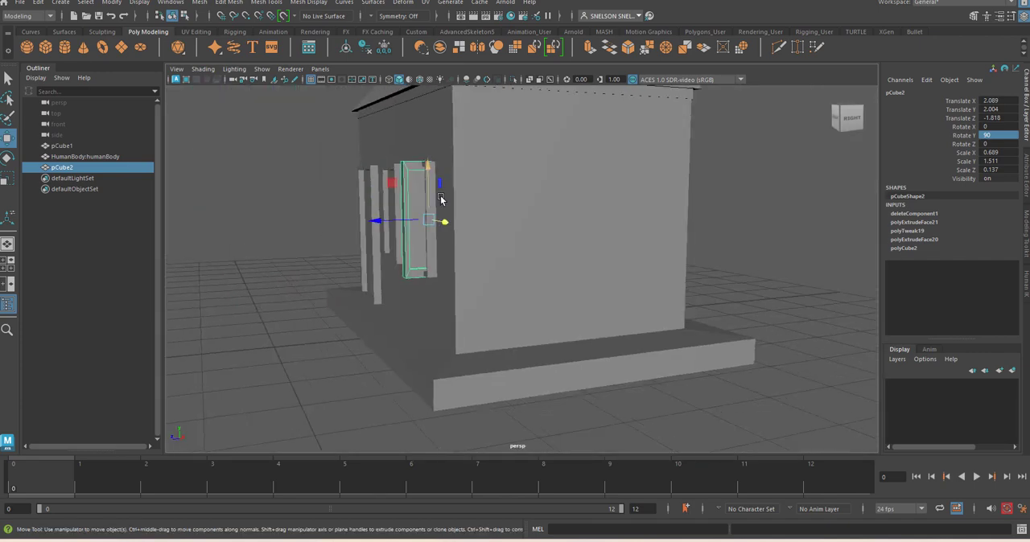
pyautogui.keyDown('alt'); pyautogui.moveTo(438, 203); pyautogui.dragTo(433, 269, button='middle'); pyautogui.keyUp('alt')
pyautogui.moveTo(432, 268)
pyautogui.keyDown('alt'); pyautogui.mouseDown()
pyautogui.moveTo(448, 269)
pyautogui.moveTo(435, 256)
pyautogui.mouseUp(); pyautogui.keyUp('alt')
pyautogui.keyDown('alt'); pyautogui.moveTo(466, 212); pyautogui.dragTo(507, 322, button='right'); pyautogui.keyUp('alt')
pyautogui.keyDown('alt'); pyautogui.moveTo(480, 277); pyautogui.dragTo(513, 302, button='middle'); pyautogui.keyUp('alt')
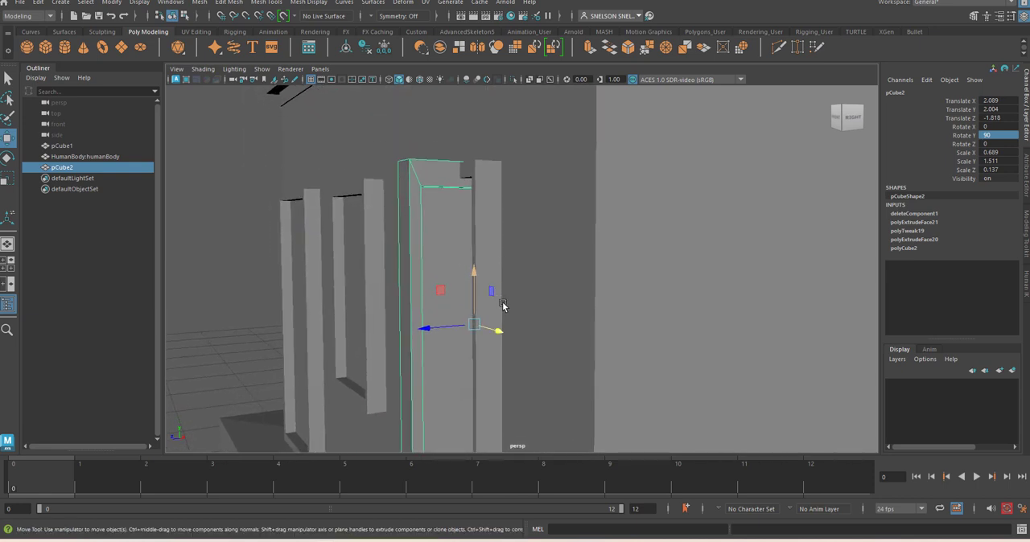
pyautogui.keyDown('alt'); pyautogui.moveTo(504, 306); pyautogui.dragTo(510, 268); pyautogui.keyUp('alt')
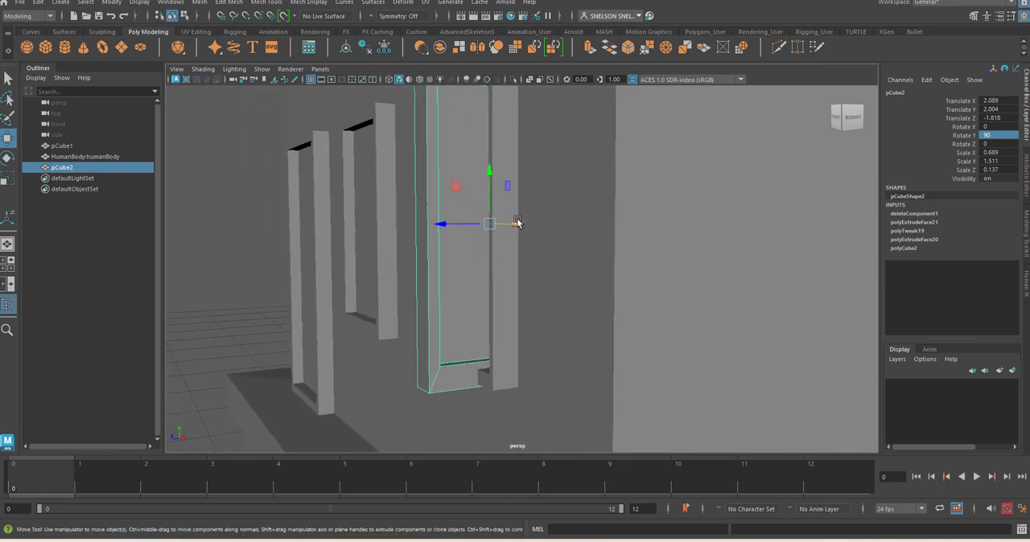
pyautogui.moveTo(518, 223); pyautogui.dragTo(635, 338)
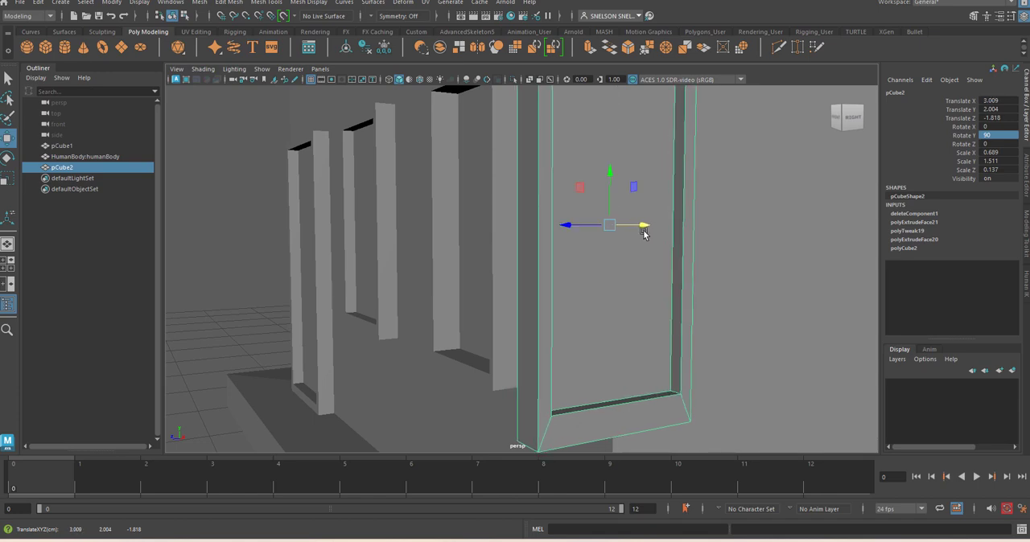
pyautogui.moveTo(568, 221); pyautogui.dragTo(729, 241)
pyautogui.scroll(-8, 775, 256)
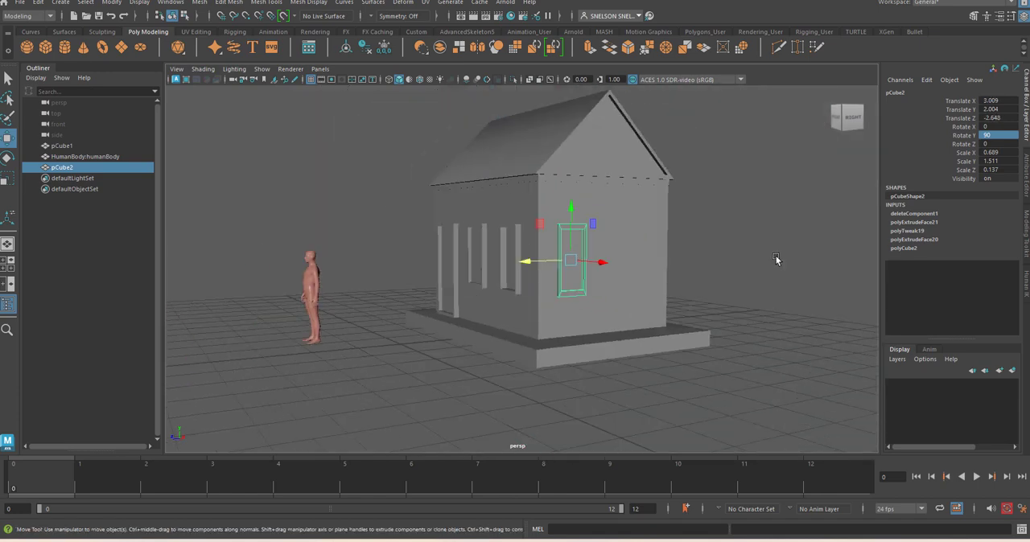
pyautogui.keyDown('alt'); pyautogui.moveTo(727, 281); pyautogui.dragTo(719, 291); pyautogui.keyUp('alt')
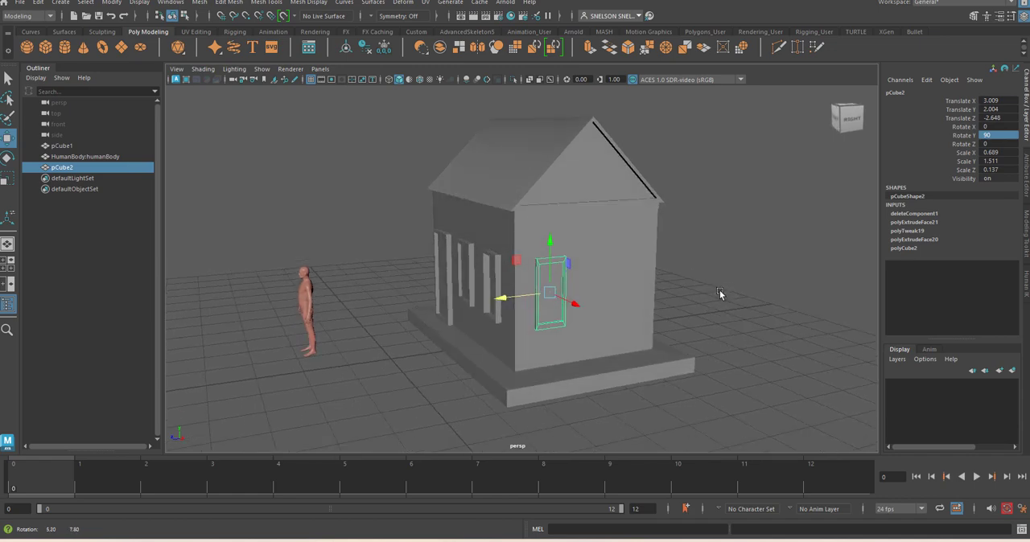
# Turn on Wireframe on Shaded display for the viewport and clear the selection
pyautogui.click(528, 296)
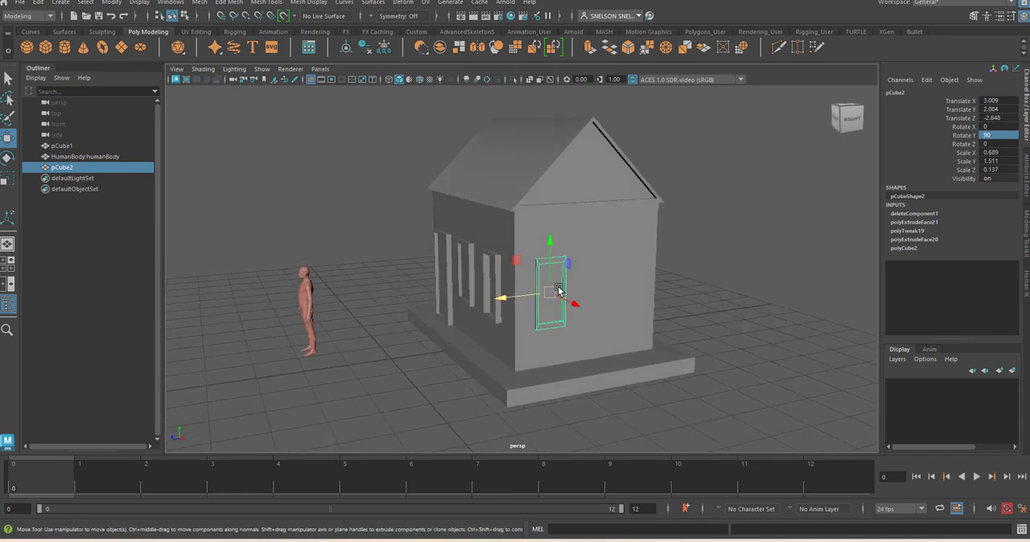
pyautogui.click(202, 69)
pyautogui.click(242, 166)
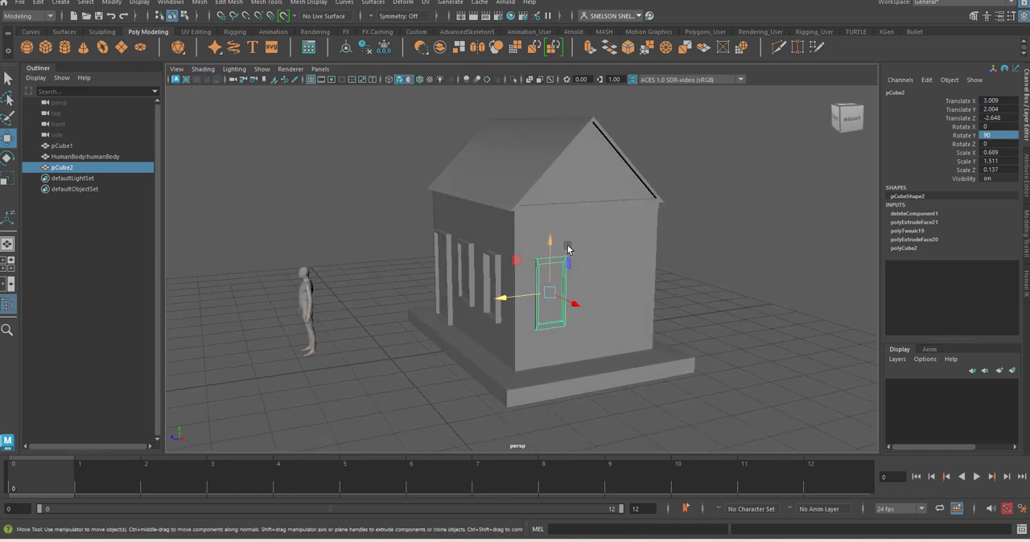
pyautogui.click(203, 69)
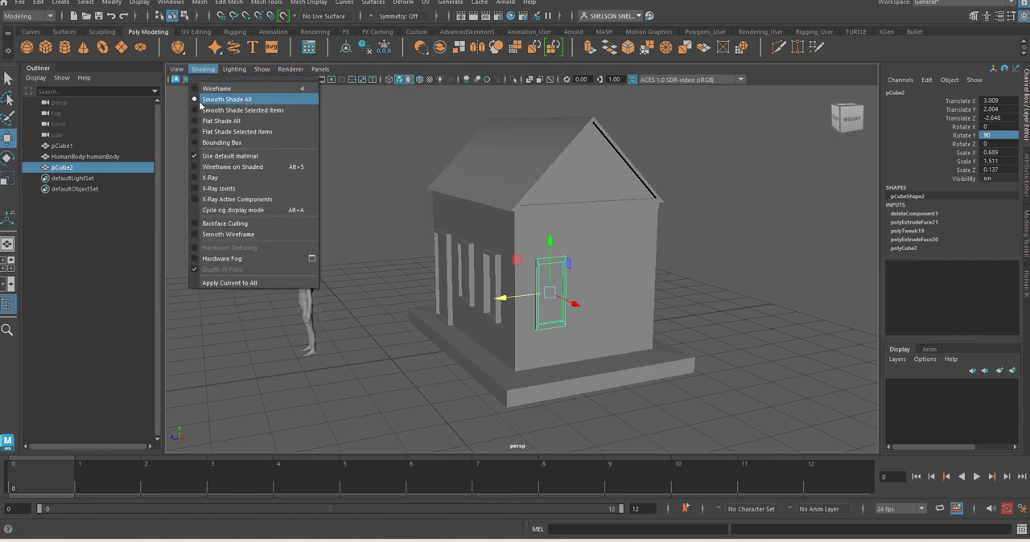
pyautogui.click(194, 167)
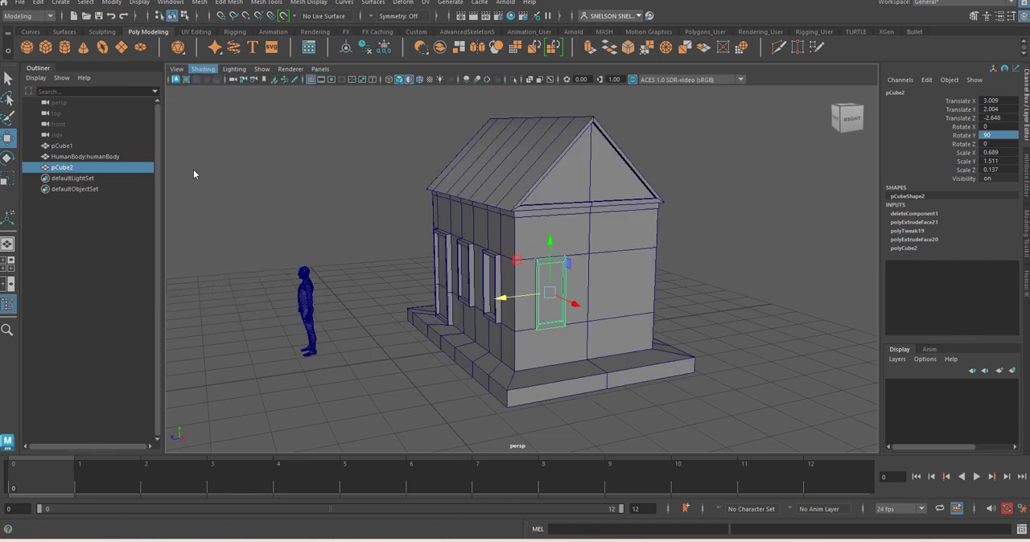
pyautogui.click(729, 299)
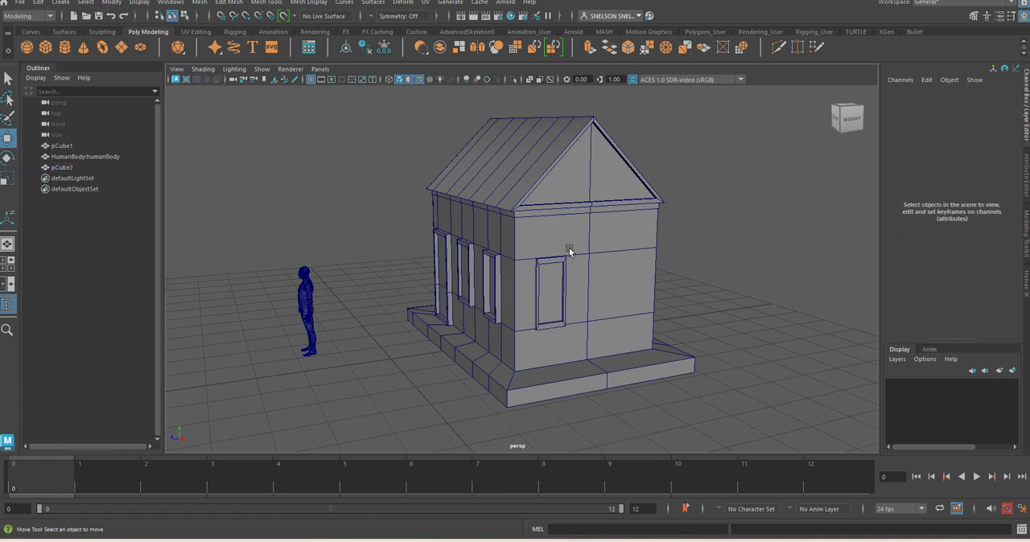
# Duplicate the side-wall window and move the copy along the wall to about Translate Z -4.376
pyautogui.click(555, 292)
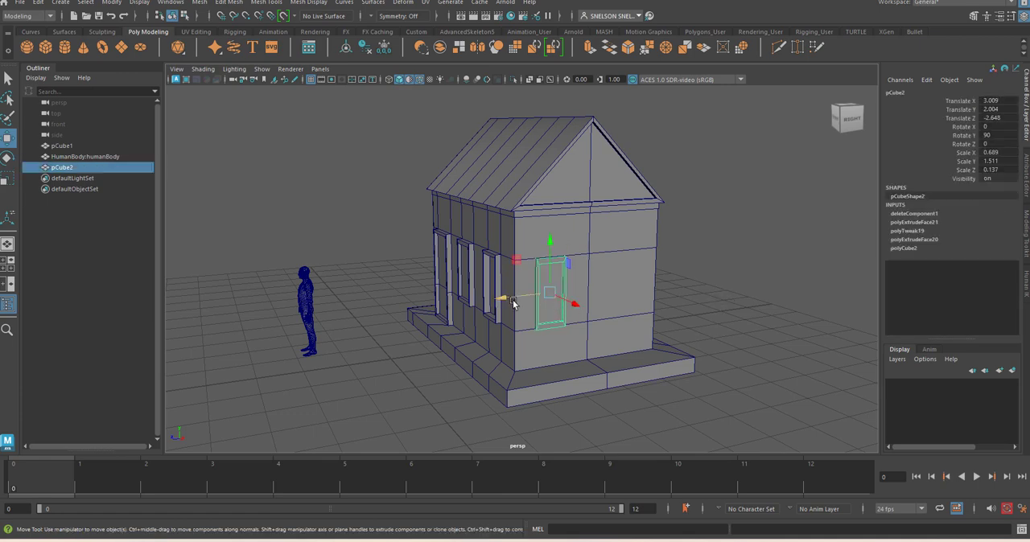
pyautogui.moveTo(513, 299); pyautogui.dragTo(593, 311)
pyautogui.hotkey('ctrl', 'd')
pyautogui.click(731, 325)
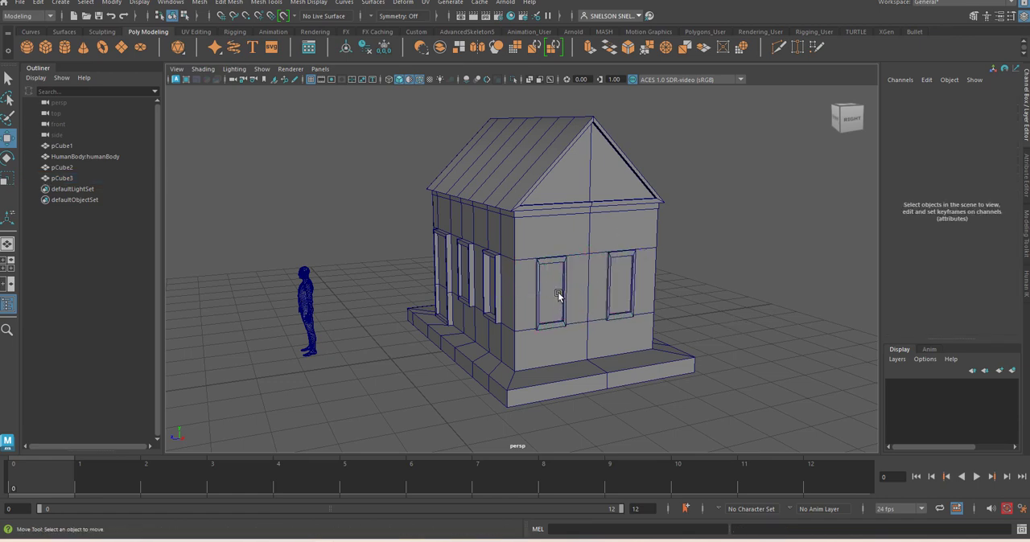
# Duplicate both side-wall windows together and move the copies beyond the opposite wall, to about Translate X -4.678
pyautogui.click(558, 295)
pyautogui.keyDown('shift'); pyautogui.click(610, 297); pyautogui.keyUp('shift')
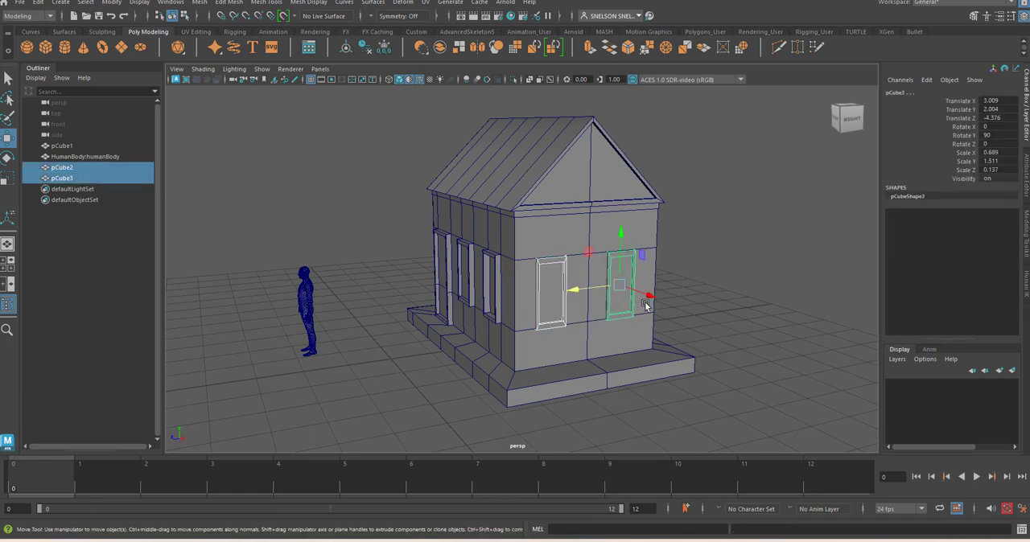
pyautogui.hotkey('ctrl', 'd')
pyautogui.moveTo(650, 295); pyautogui.dragTo(565, 302)
# Try a Rotate Y of 180 on the two window copies, then undo it
pyautogui.doubleClick(995, 136)
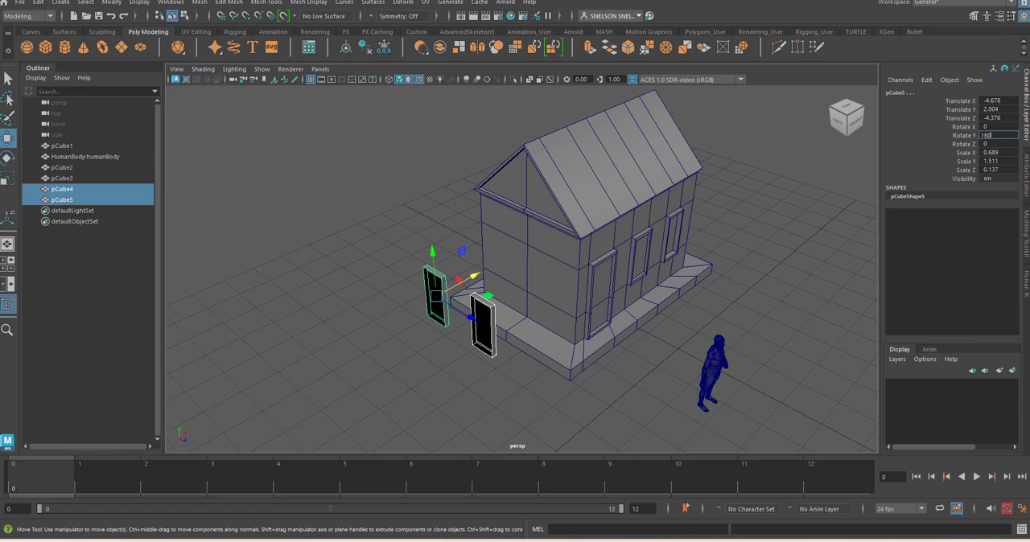
pyautogui.press('Return')
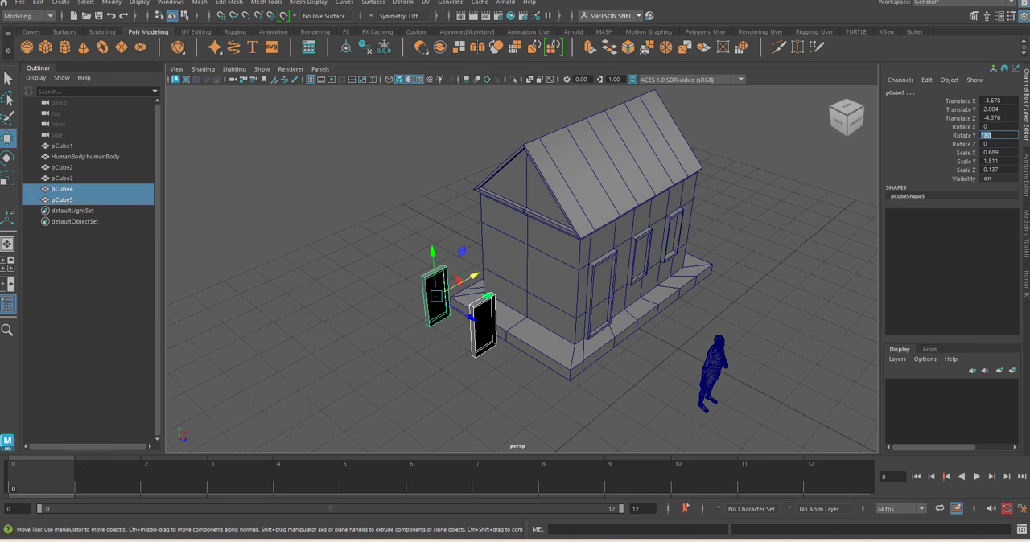
pyautogui.hotkey('ctrl', 'z')
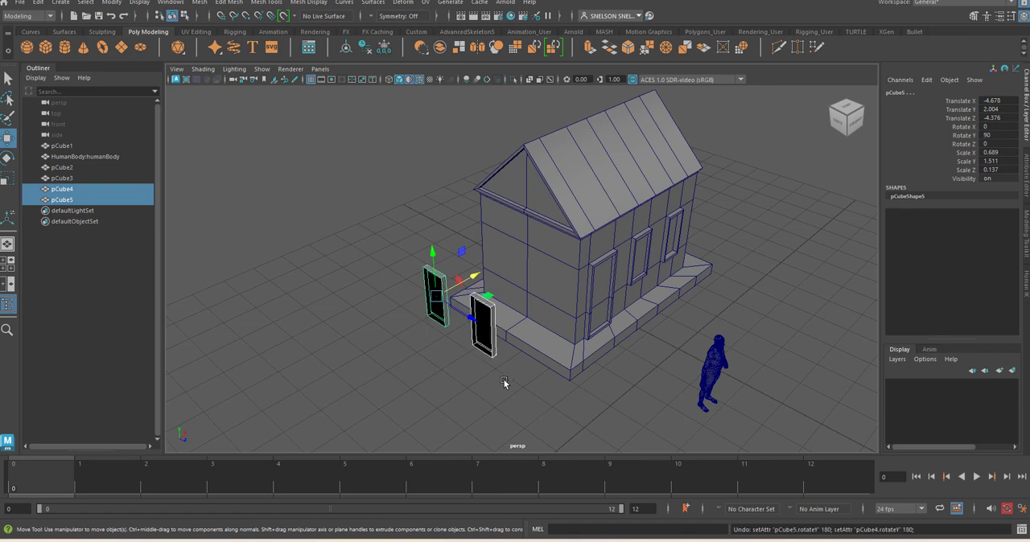
# Turn the two window copies around to face away from the house, with Rotate Y set to -90
pyautogui.press('e')
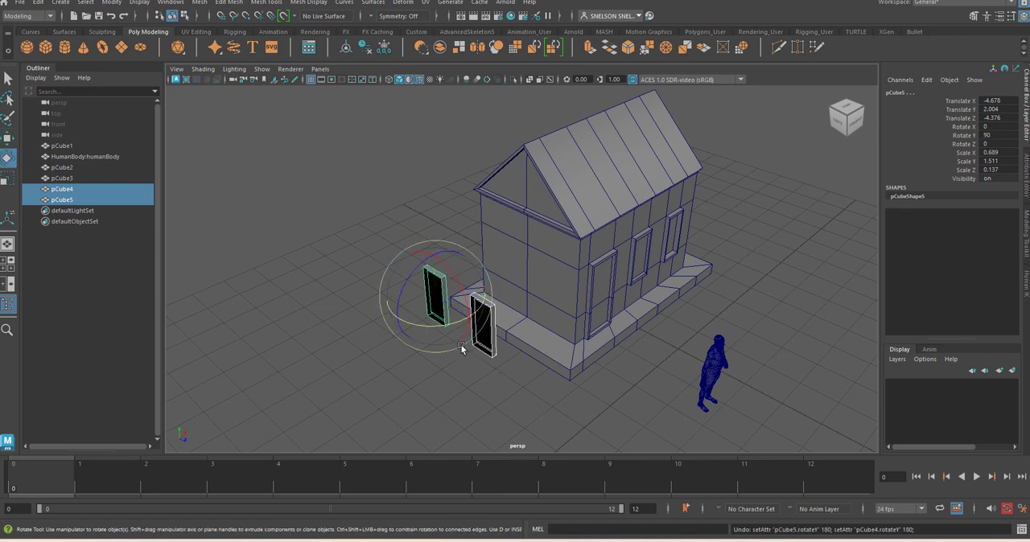
pyautogui.moveTo(460, 324)
pyautogui.mouseDown()
pyautogui.moveTo(338, 315)
pyautogui.moveTo(448, 322)
pyautogui.moveTo(379, 329)
pyautogui.mouseUp()
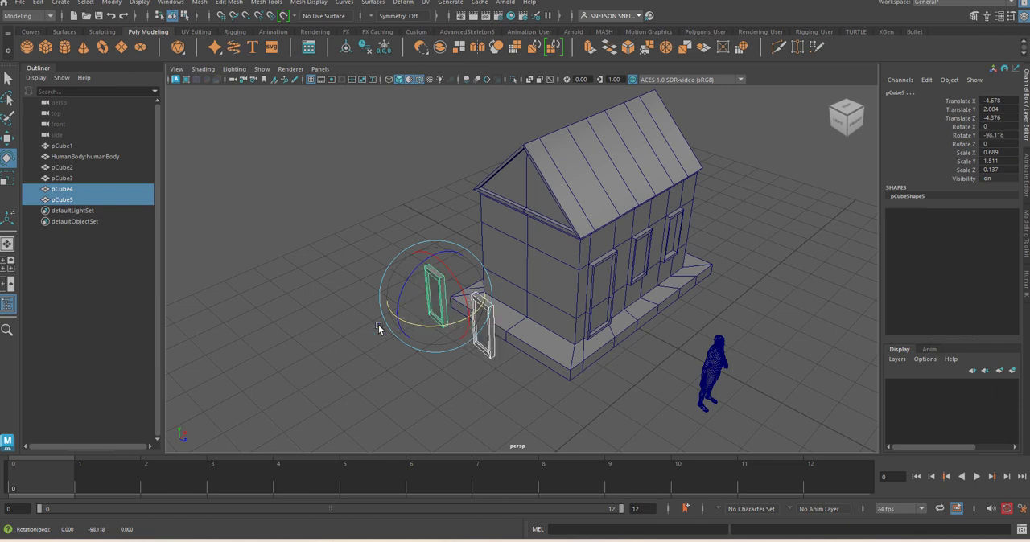
pyautogui.doubleClick(995, 136)
pyautogui.write('-')
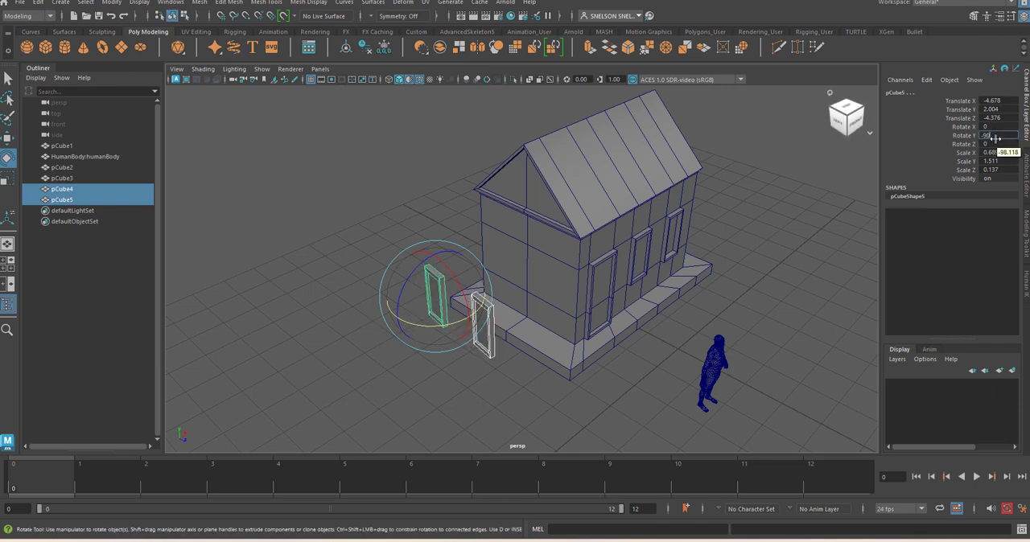
pyautogui.write('90')
pyautogui.press('Return')
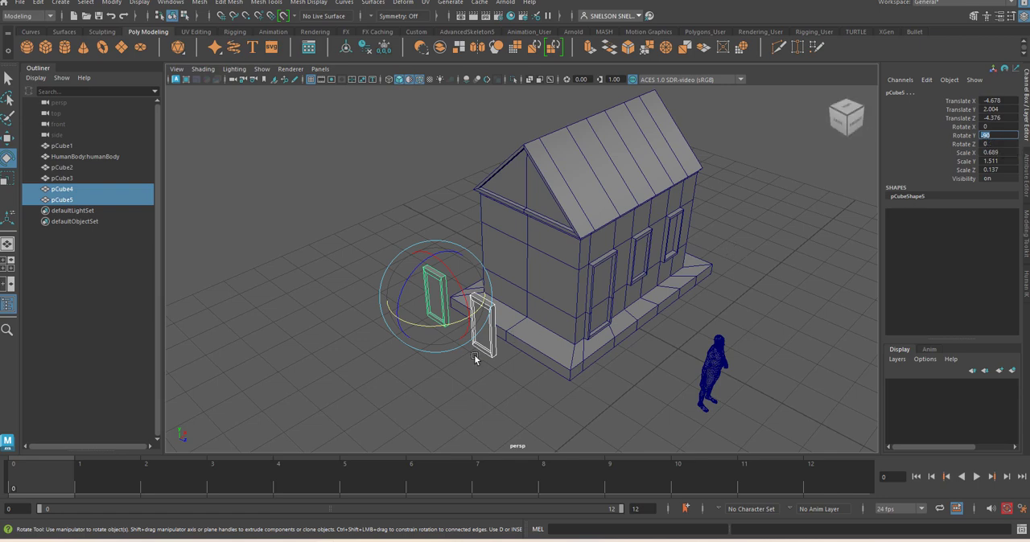
pyautogui.press('Return')
pyautogui.moveTo(451, 324)
pyautogui.mouseDown()
pyautogui.moveTo(425, 326)
pyautogui.moveTo(452, 335)
pyautogui.mouseUp()
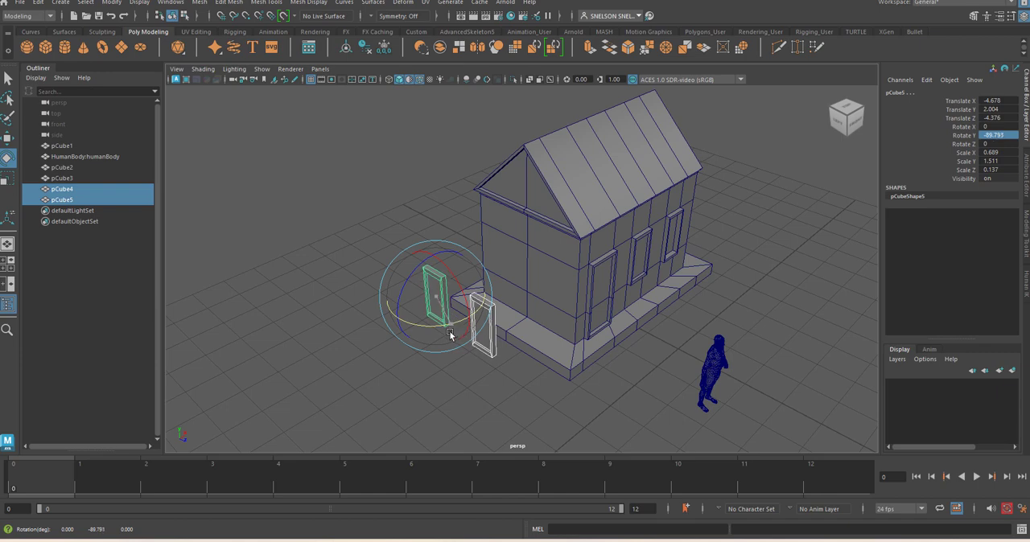
pyautogui.doubleClick(999, 134)
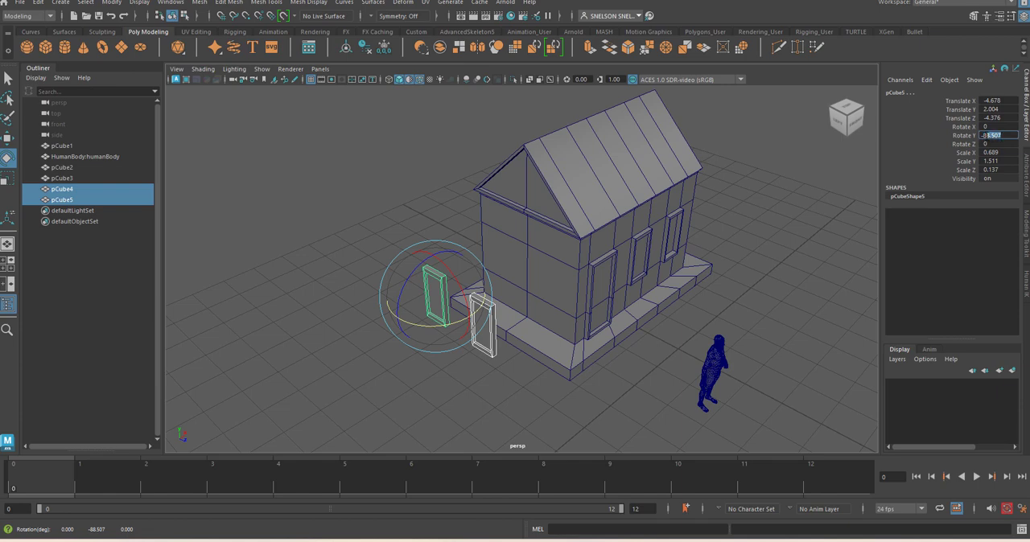
pyautogui.write('-90')
pyautogui.press('Return')
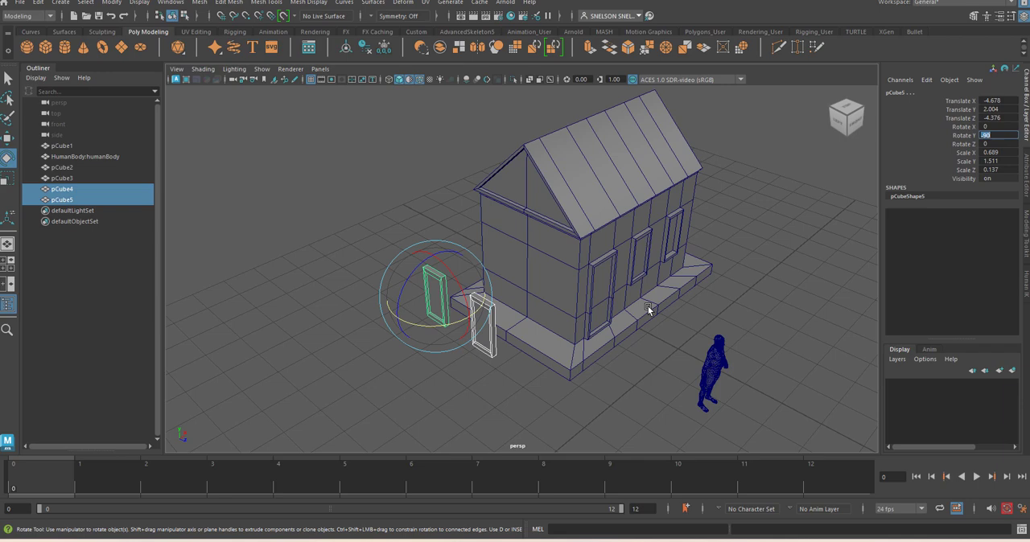
# Move the two window copies together onto the opposite side wall, at about Translate X -2.239, and deselect them
pyautogui.click(436, 399)
pyautogui.click(481, 334)
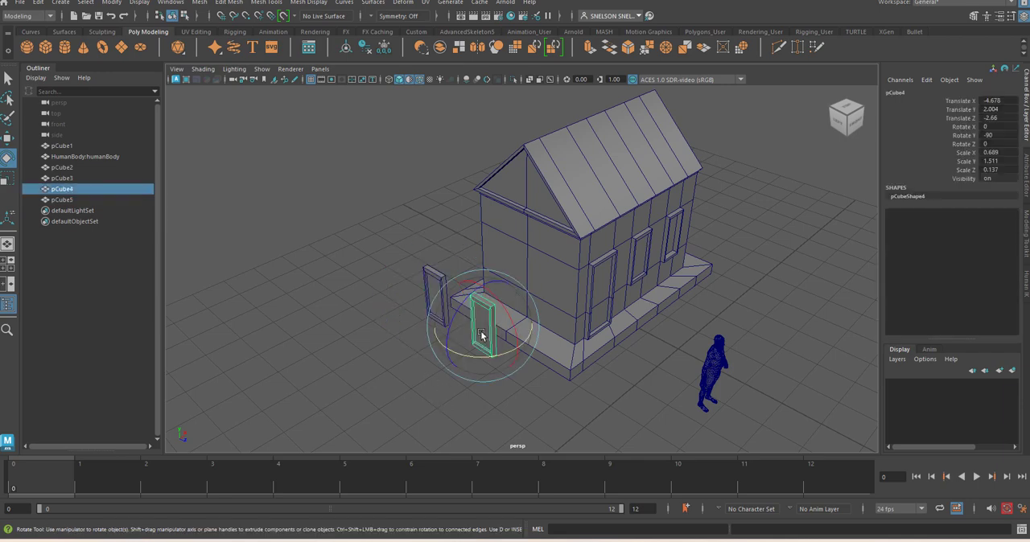
pyautogui.keyDown('shift'); pyautogui.click(439, 298); pyautogui.keyUp('shift')
pyautogui.press('w')
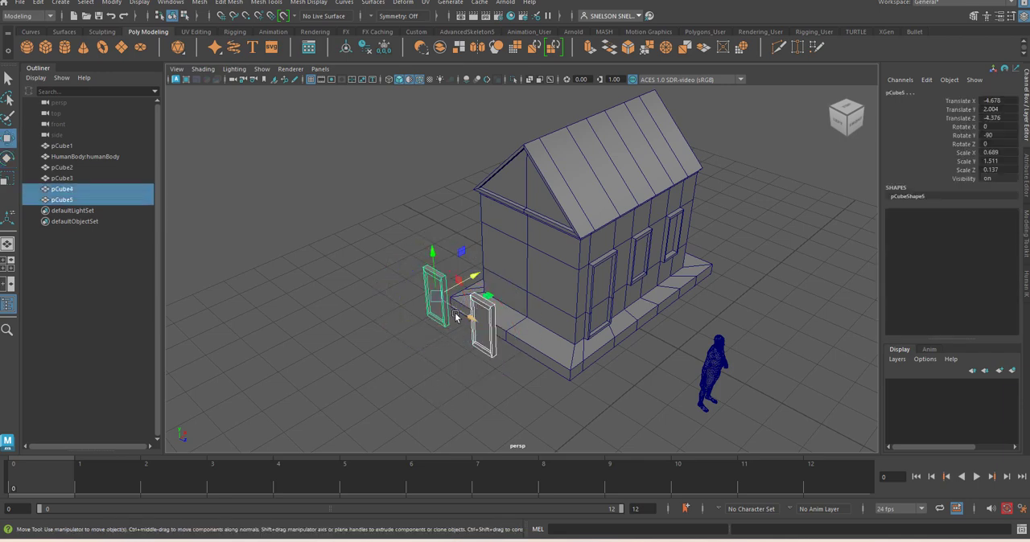
pyautogui.moveTo(470, 286); pyautogui.dragTo(555, 290)
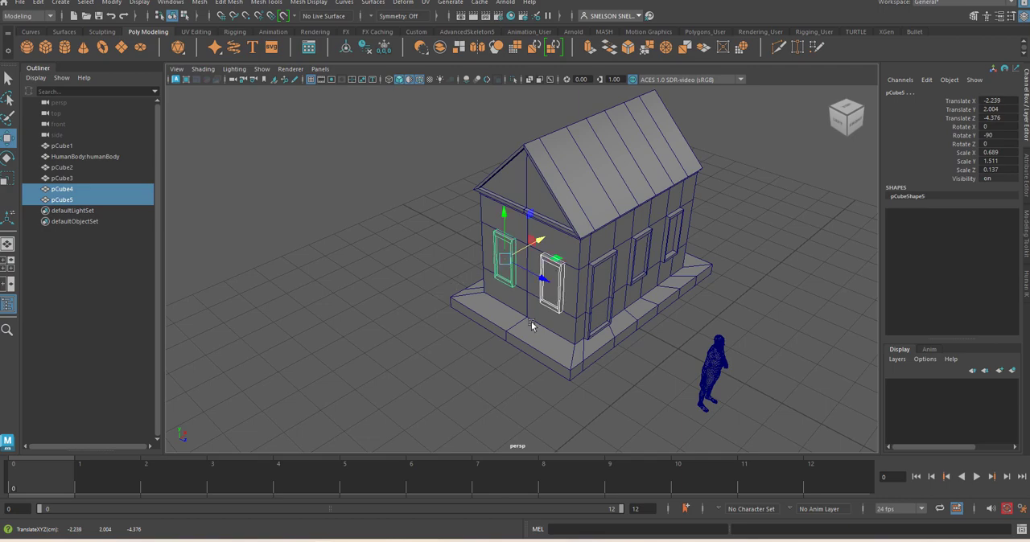
pyautogui.keyDown('alt'); pyautogui.moveTo(519, 334); pyautogui.dragTo(569, 285); pyautogui.keyUp('alt')
pyautogui.click(661, 348)
# Slide the two vertical edges on the plinth's front along X to roughly line up with the door frame's sides
pyautogui.keyDown('alt'); pyautogui.moveTo(569, 285); pyautogui.dragTo(650, 401, button='right'); pyautogui.keyUp('alt')
pyautogui.keyDown('alt'); pyautogui.moveTo(602, 343); pyautogui.dragTo(574, 262, button='middle'); pyautogui.keyUp('alt')
pyautogui.keyDown('alt'); pyautogui.moveTo(574, 263); pyautogui.dragTo(582, 281); pyautogui.keyUp('alt')
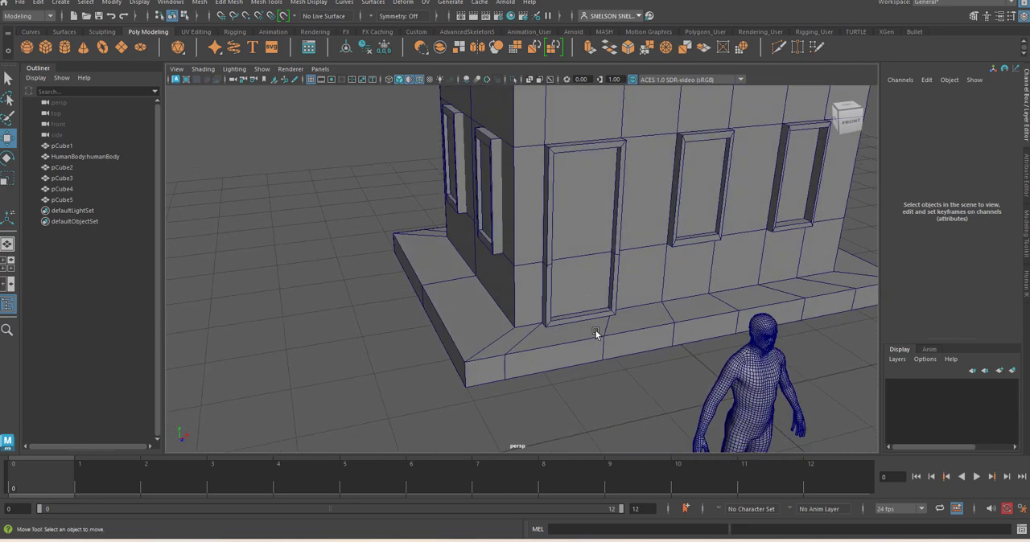
pyautogui.moveTo(615, 229); pyautogui.dragTo(615, 205, button='right')
pyautogui.click(610, 355)
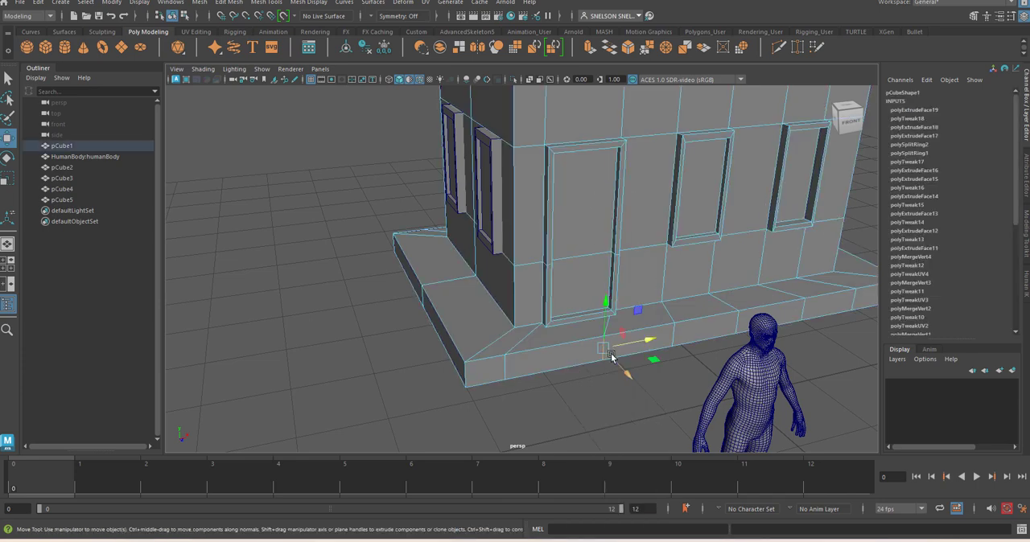
pyautogui.moveTo(611, 357); pyautogui.dragTo(654, 349)
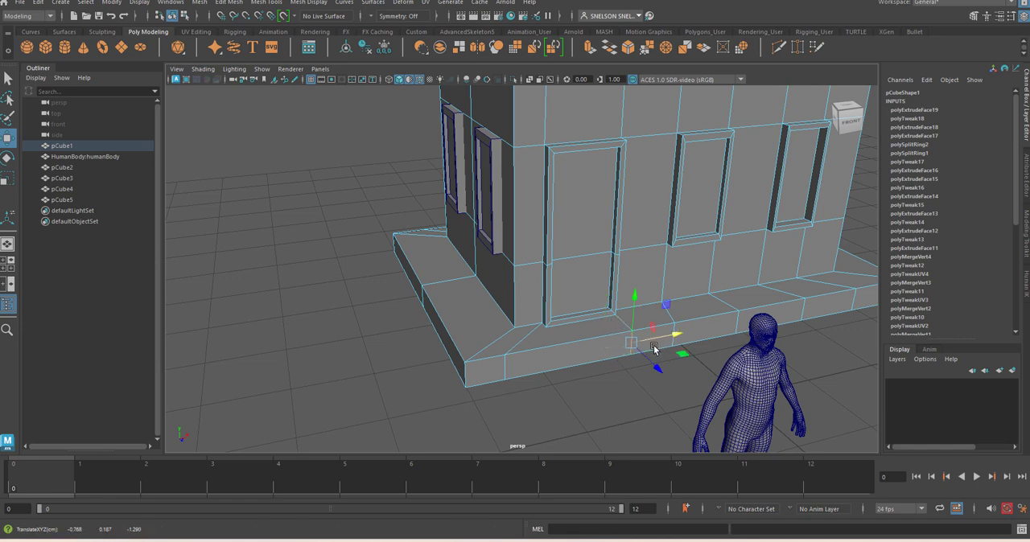
pyautogui.click(505, 370)
pyautogui.moveTo(552, 362); pyautogui.dragTo(596, 369)
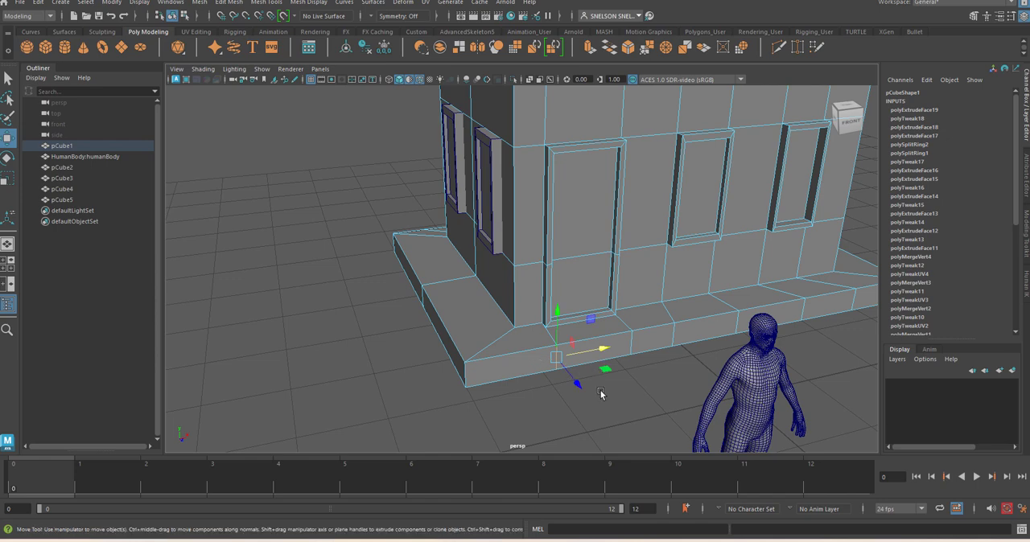
# Extrude the plinth's front face below the door slightly outward
pyautogui.click(602, 392)
pyautogui.rightClick(593, 346)
pyautogui.click(591, 260)
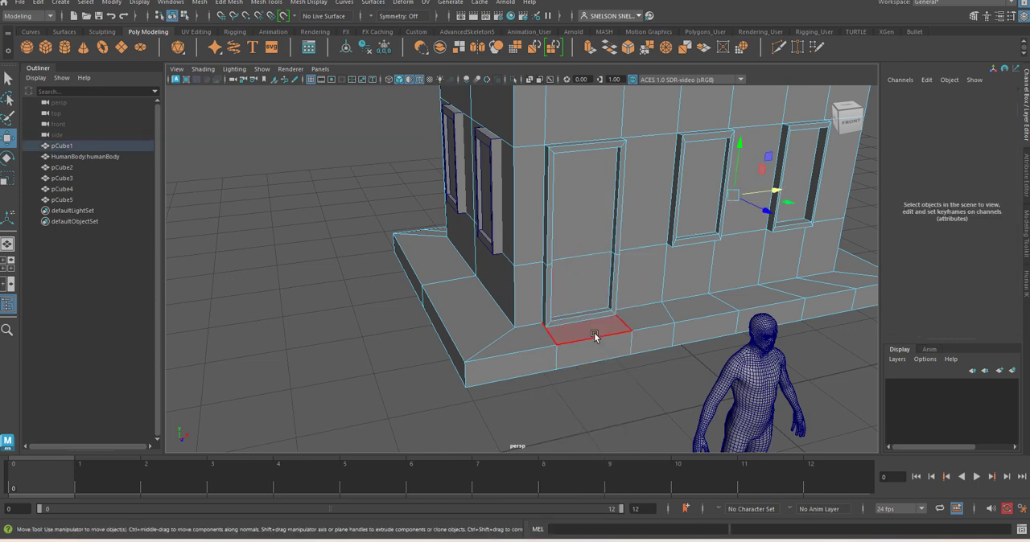
pyautogui.click(593, 349)
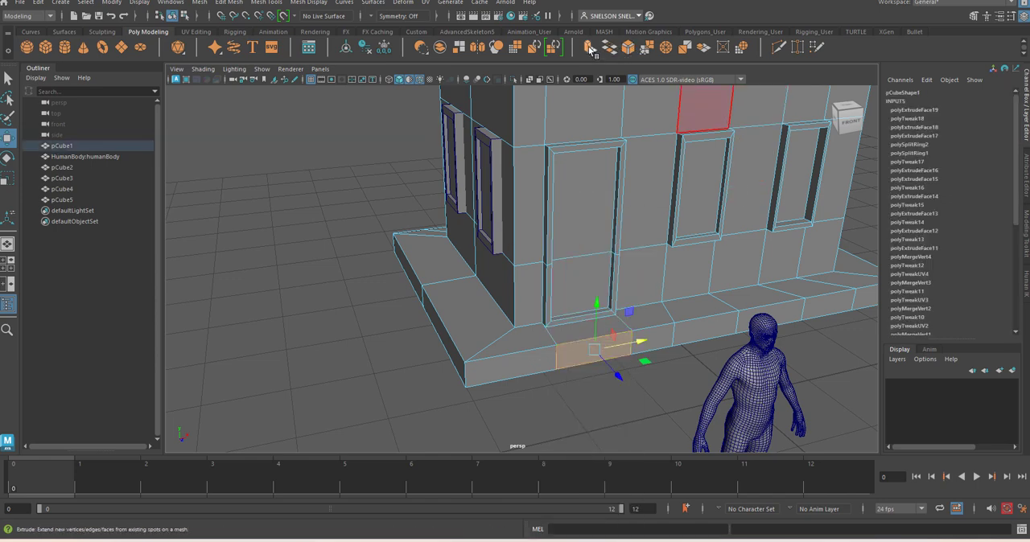
pyautogui.click(590, 50)
pyautogui.moveTo(616, 372); pyautogui.dragTo(609, 370)
pyautogui.moveTo(579, 230); pyautogui.dragTo(587, 202, button='right')
# Lower the top front edge of the extruded block below the door and shift it slightly back along Z
pyautogui.click(593, 348)
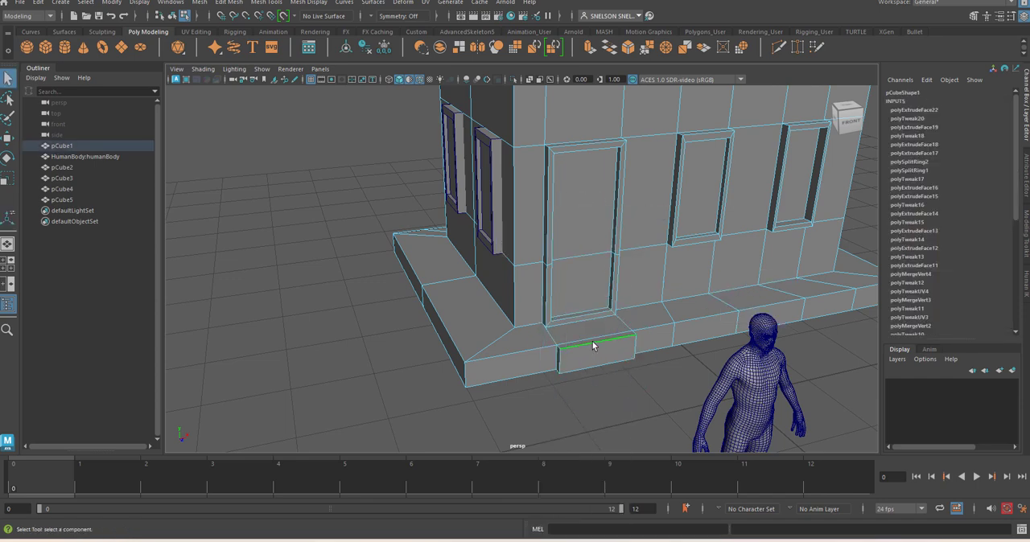
pyautogui.press('w')
pyautogui.moveTo(602, 297); pyautogui.dragTo(602, 309)
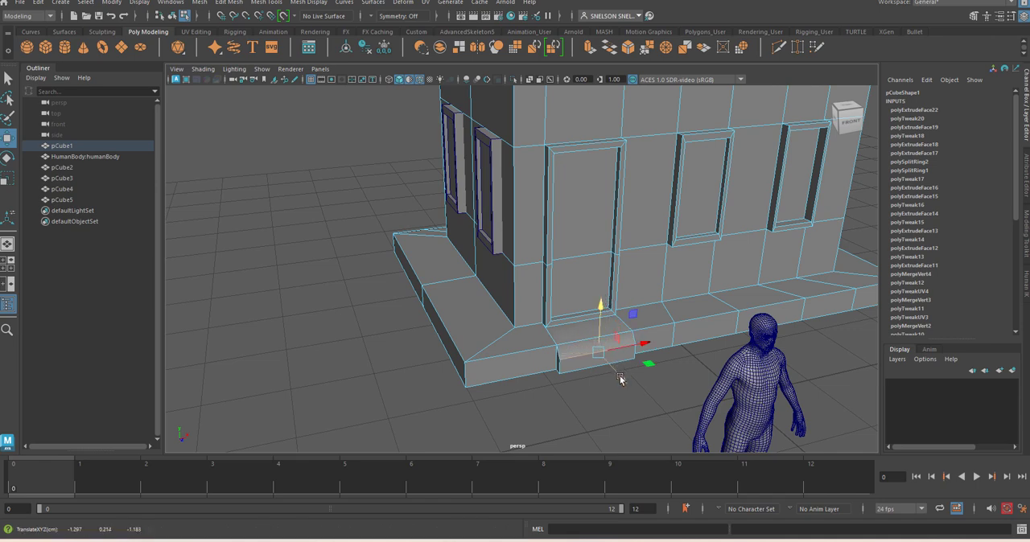
pyautogui.moveTo(620, 379); pyautogui.dragTo(618, 371)
pyautogui.click(602, 397)
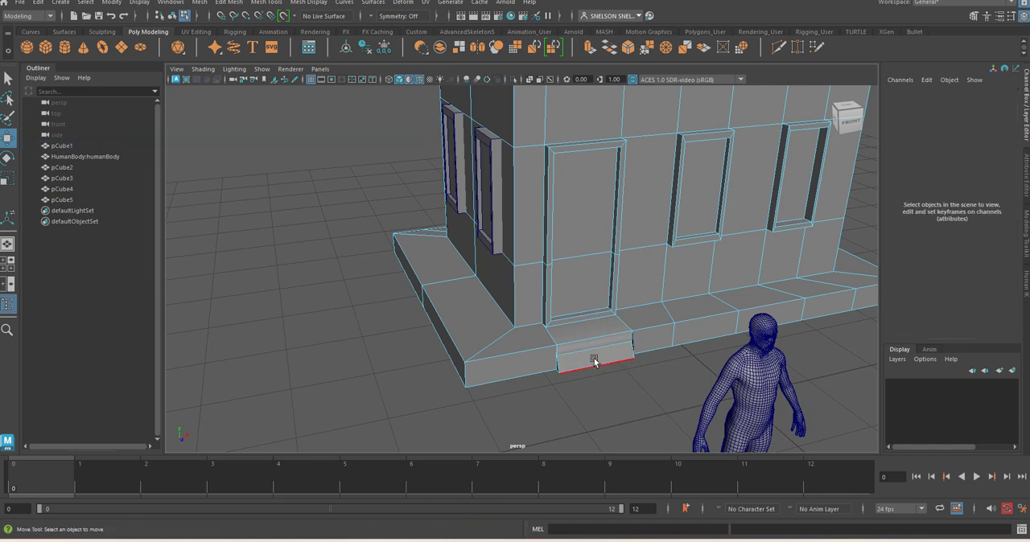
# Extrude the block's lower front face outward along Z by 0.34 to form a step below the door
pyautogui.click(594, 360)
pyautogui.moveTo(594, 360); pyautogui.dragTo(611, 274, button='right')
pyautogui.click(588, 360)
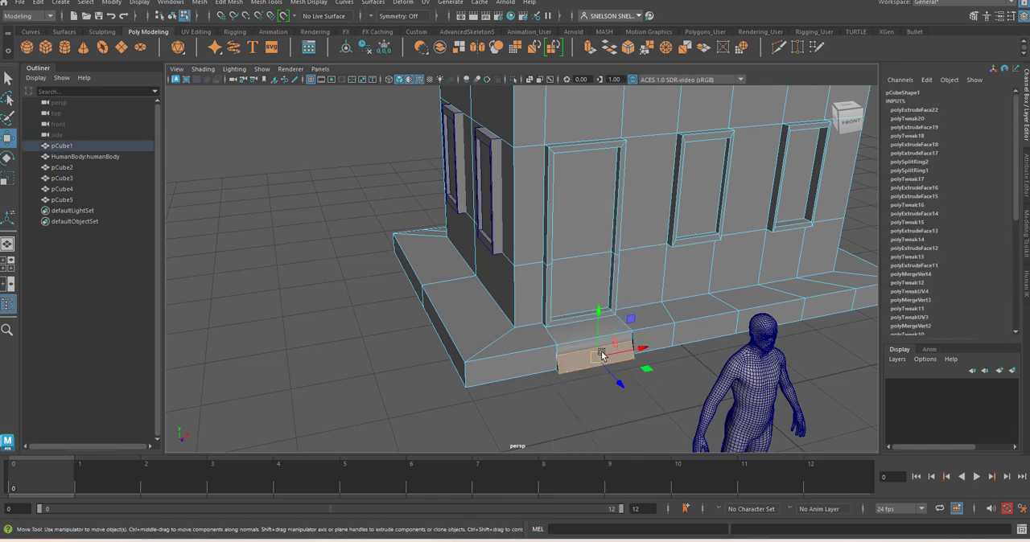
pyautogui.click(594, 47)
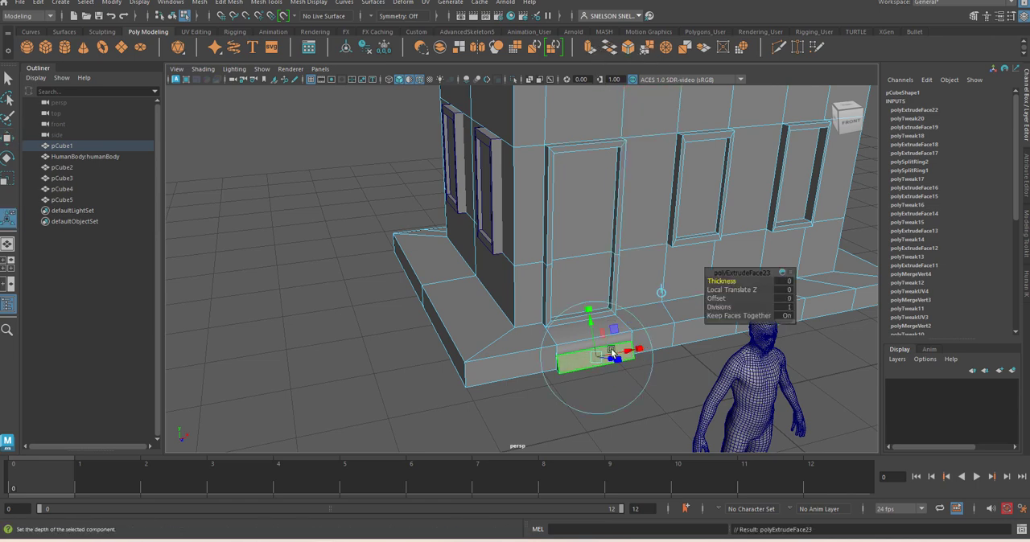
pyautogui.click(660, 293)
pyautogui.moveTo(616, 380); pyautogui.dragTo(665, 392)
# In the side view, scale the step's front vertices flat along Z so its front face is vertical
pyautogui.press('space')
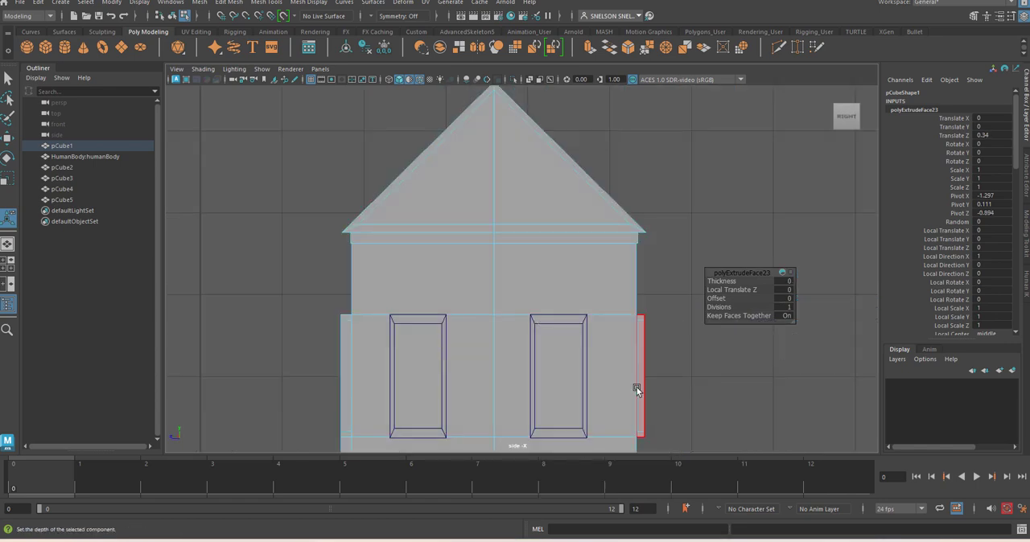
pyautogui.keyDown('alt'); pyautogui.moveTo(662, 394); pyautogui.dragTo(812, 187, button='middle'); pyautogui.keyUp('alt')
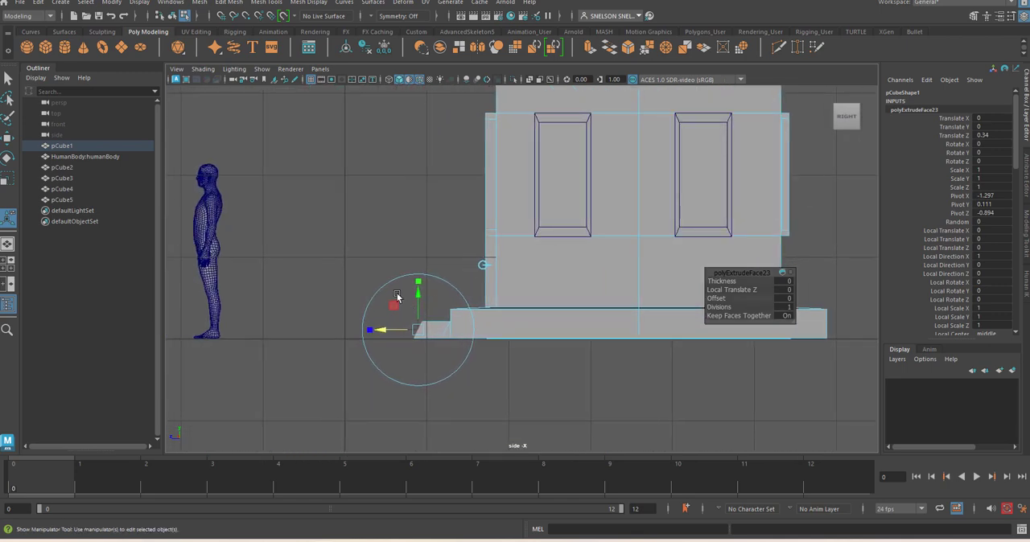
pyautogui.keyDown('alt'); pyautogui.moveTo(397, 297); pyautogui.dragTo(491, 370, button='right'); pyautogui.keyUp('alt')
pyautogui.keyDown('alt'); pyautogui.moveTo(436, 329); pyautogui.dragTo(549, 320, button='middle'); pyautogui.keyUp('alt')
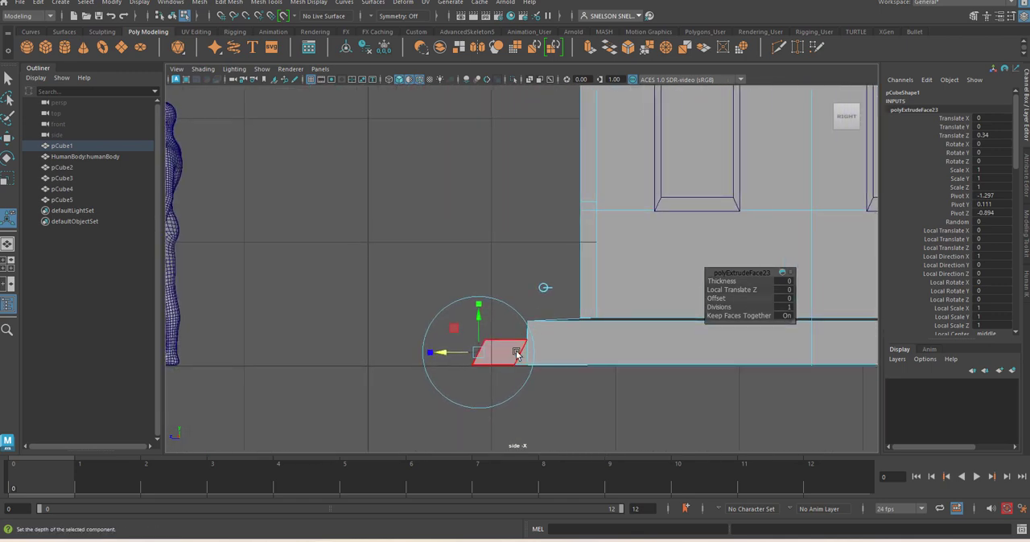
pyautogui.moveTo(504, 352); pyautogui.dragTo(453, 231, button='right')
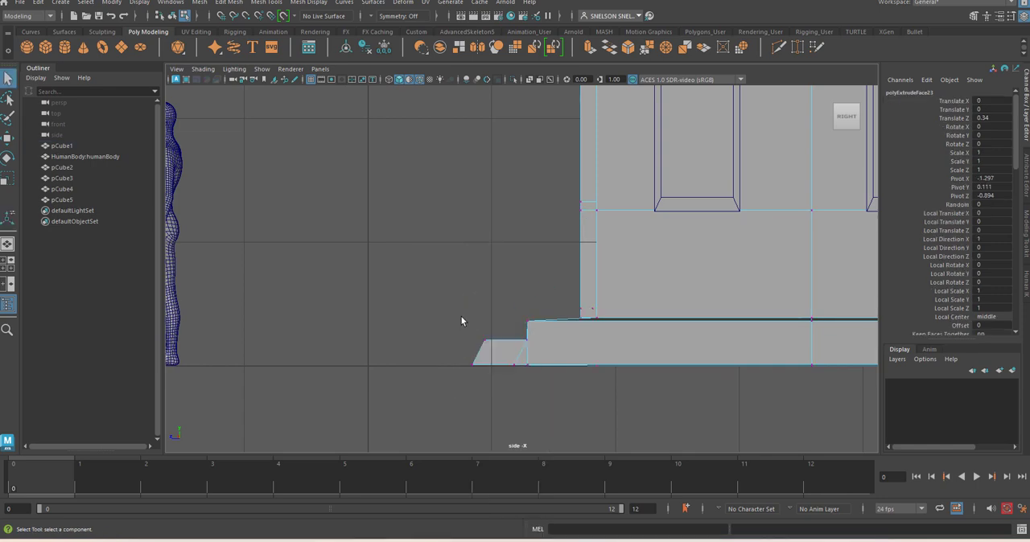
pyautogui.moveTo(490, 380); pyautogui.dragTo(492, 382)
pyautogui.press('r')
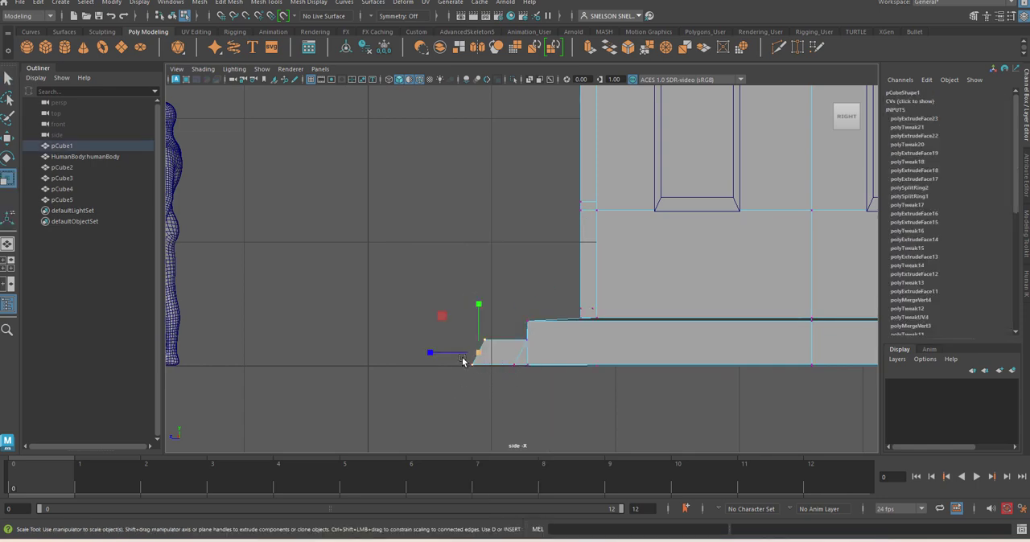
pyautogui.moveTo(430, 353); pyautogui.dragTo(533, 358)
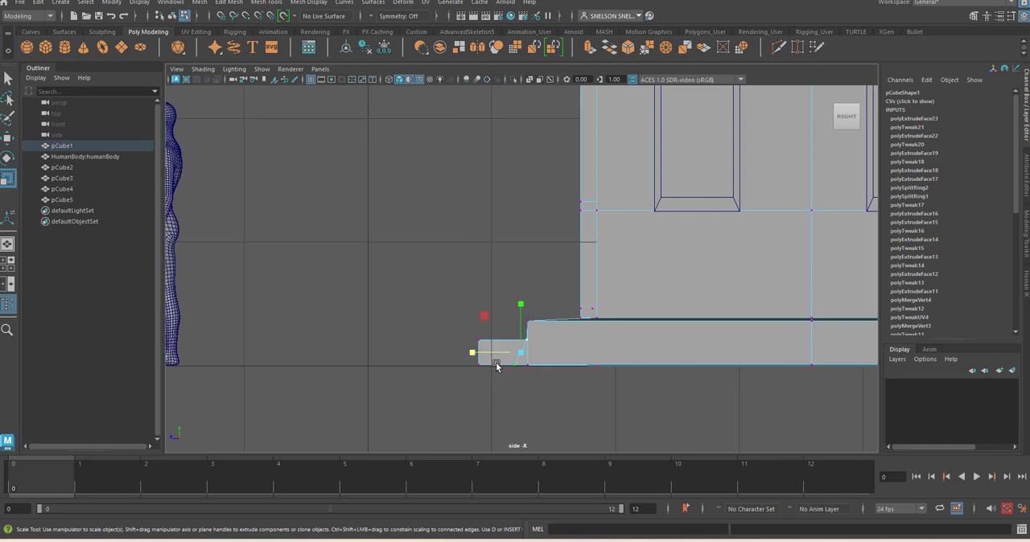
# Scale the step's rear vertices flat along Z and slide them toward the plinth, finishing in the perspective view
pyautogui.moveTo(470, 355); pyautogui.dragTo(723, 376)
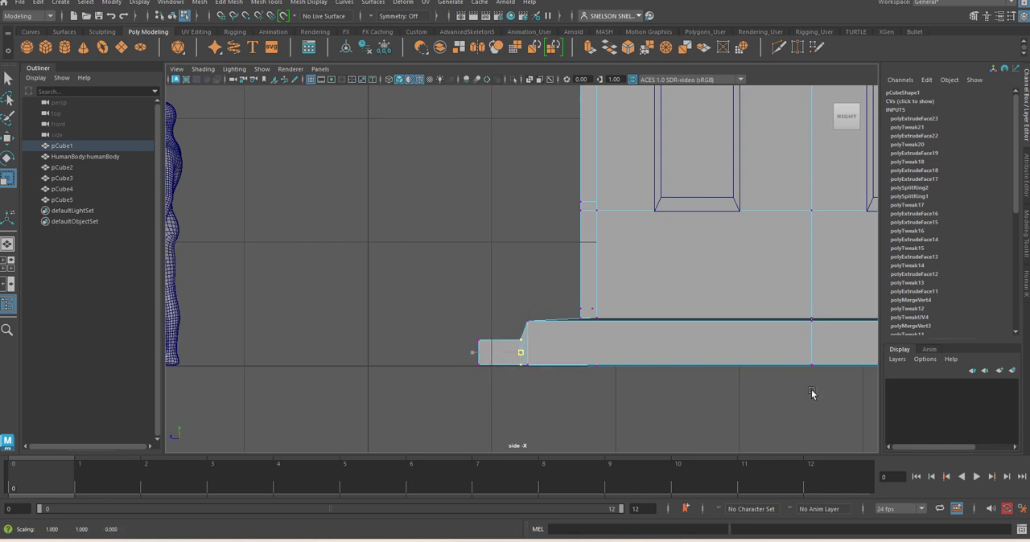
pyautogui.moveTo(812, 393); pyautogui.dragTo(812, 393)
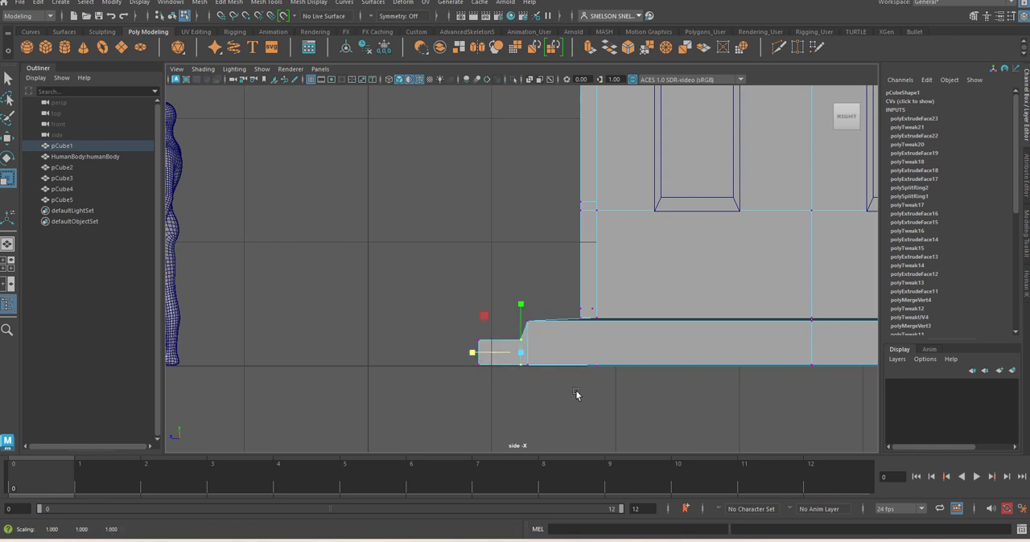
pyautogui.click(451, 331)
pyautogui.moveTo(506, 332); pyautogui.dragTo(522, 373)
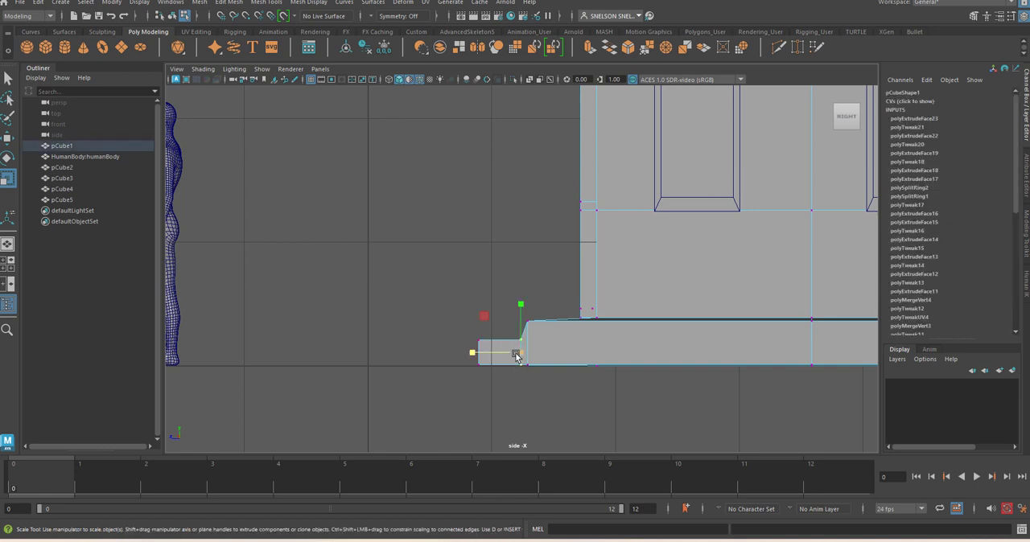
pyautogui.press('w')
pyautogui.moveTo(471, 352); pyautogui.dragTo(478, 355)
pyautogui.press('space')
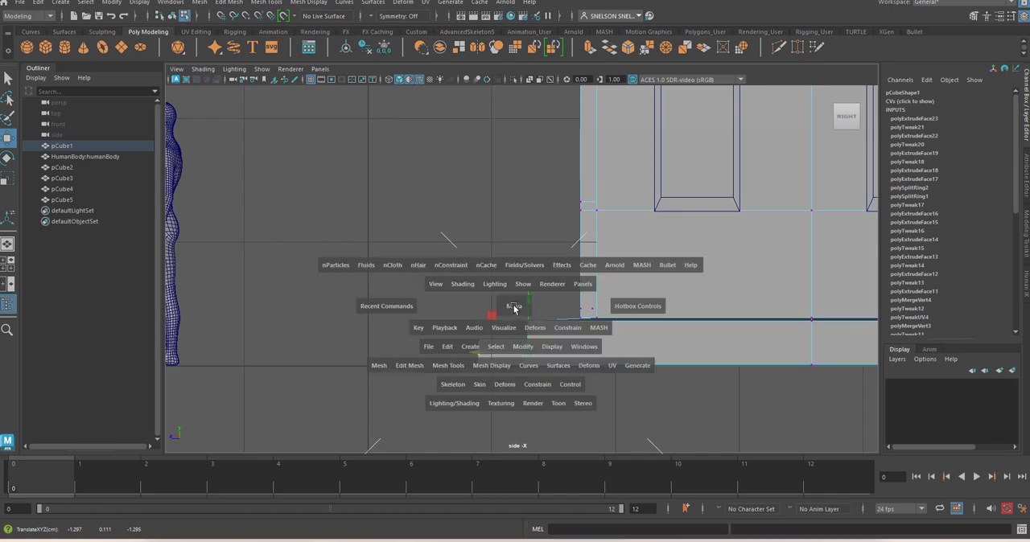
pyautogui.moveTo(517, 306); pyautogui.dragTo(508, 294)
pyautogui.keyDown('alt'); pyautogui.moveTo(557, 355); pyautogui.dragTo(494, 322); pyautogui.keyUp('alt')
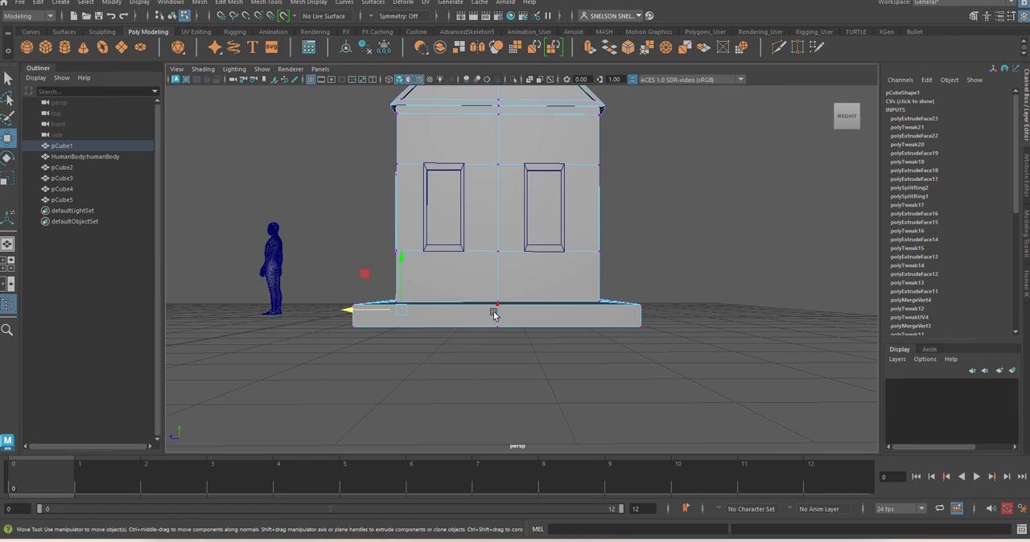
# Select the underside faces on the plinth half away from the door and delete them
pyautogui.moveTo(494, 278); pyautogui.dragTo(495, 262, button='right')
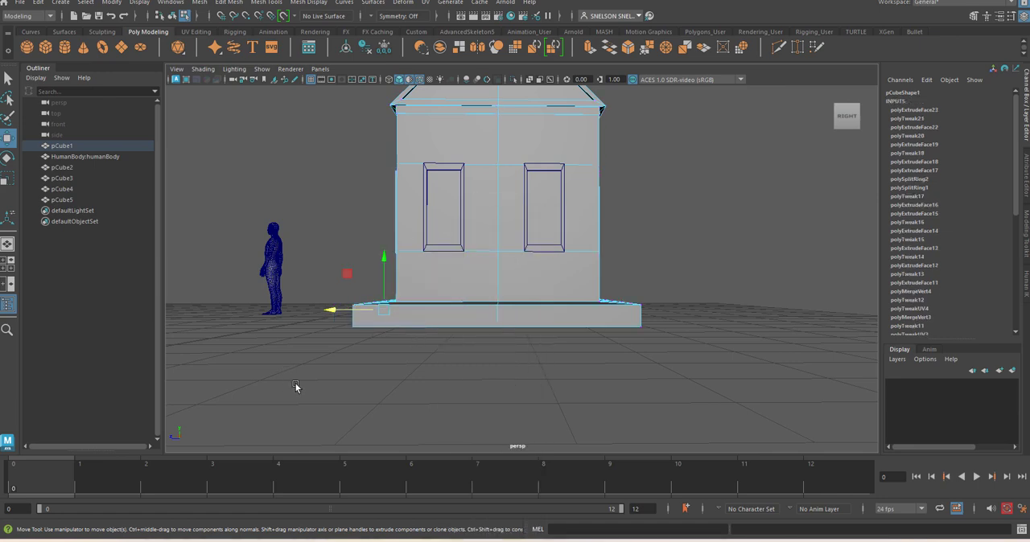
pyautogui.moveTo(294, 384); pyautogui.dragTo(654, 322)
pyautogui.moveTo(713, 213); pyautogui.dragTo(331, 314)
pyautogui.press('space')
pyautogui.click(433, 381)
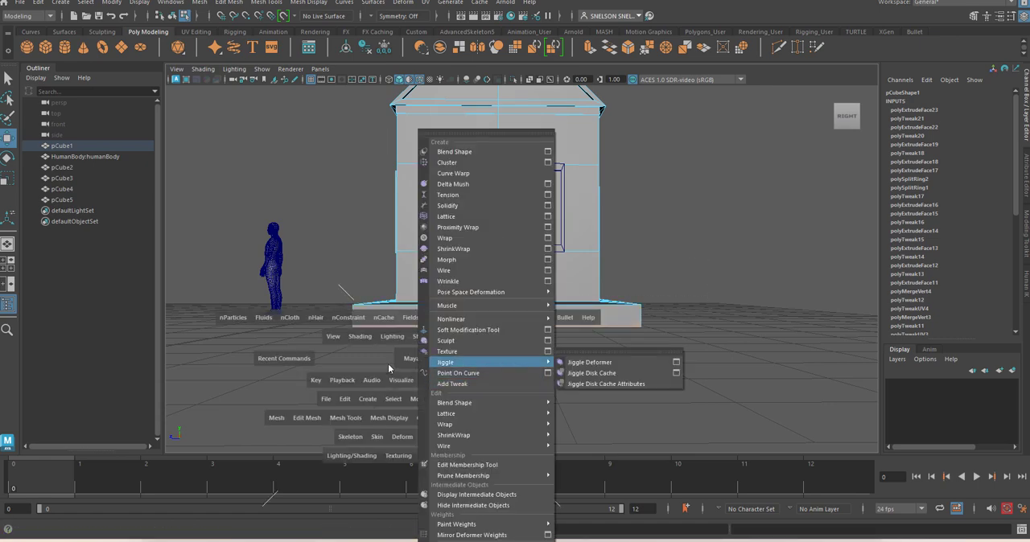
pyautogui.click(388, 364)
pyautogui.press('space')
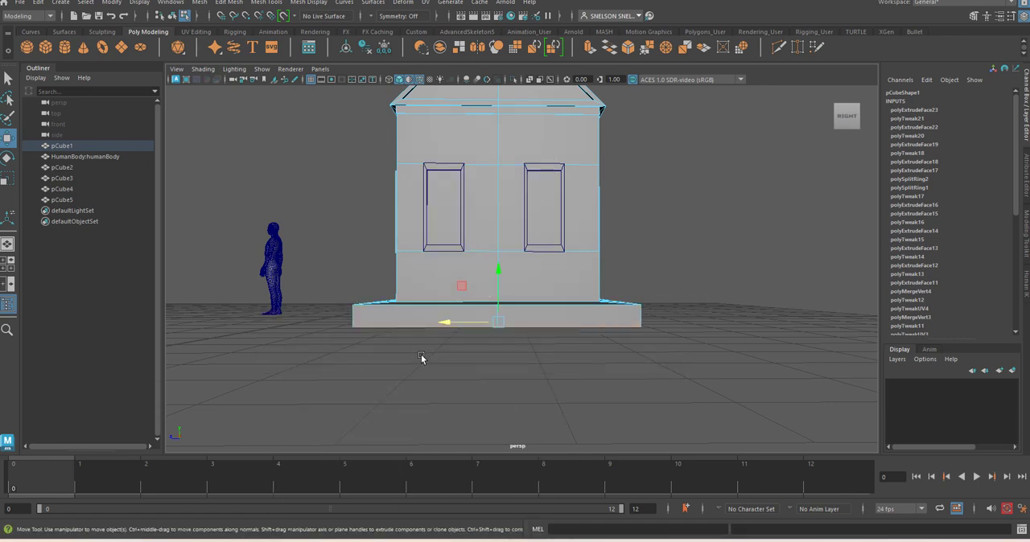
pyautogui.keyDown('alt'); pyautogui.moveTo(424, 366); pyautogui.dragTo(531, 352); pyautogui.keyUp('alt')
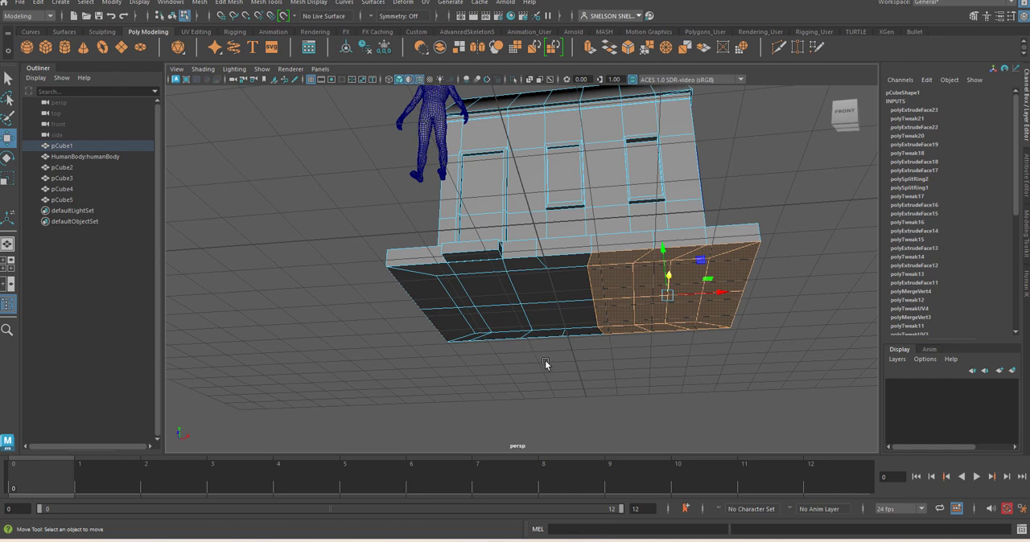
pyautogui.click(545, 361)
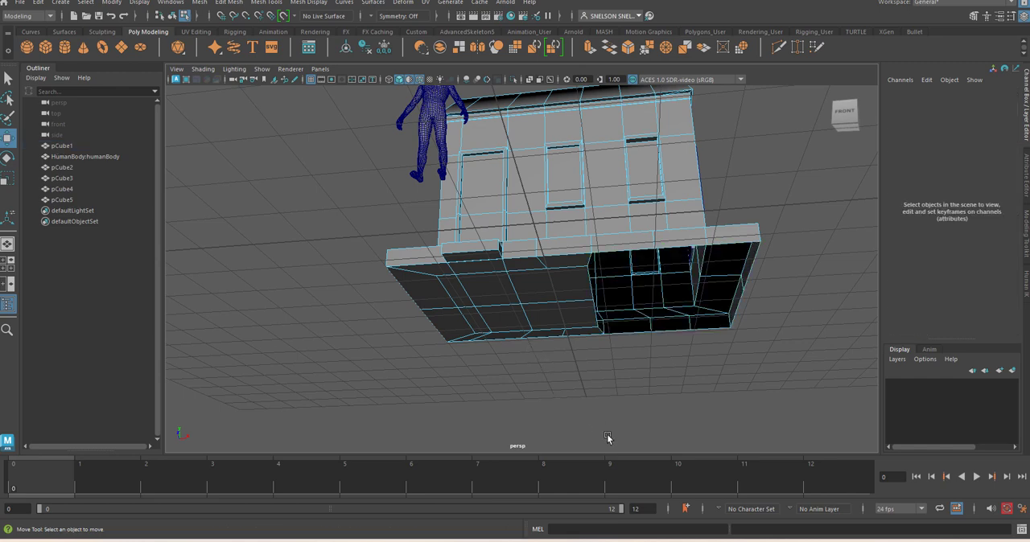
# Select all remaining faces on the plinth's underside, including those beneath the door step, and delete them
pyautogui.click(577, 333)
pyautogui.keyDown('shift'); pyautogui.click(528, 292); pyautogui.keyUp('shift')
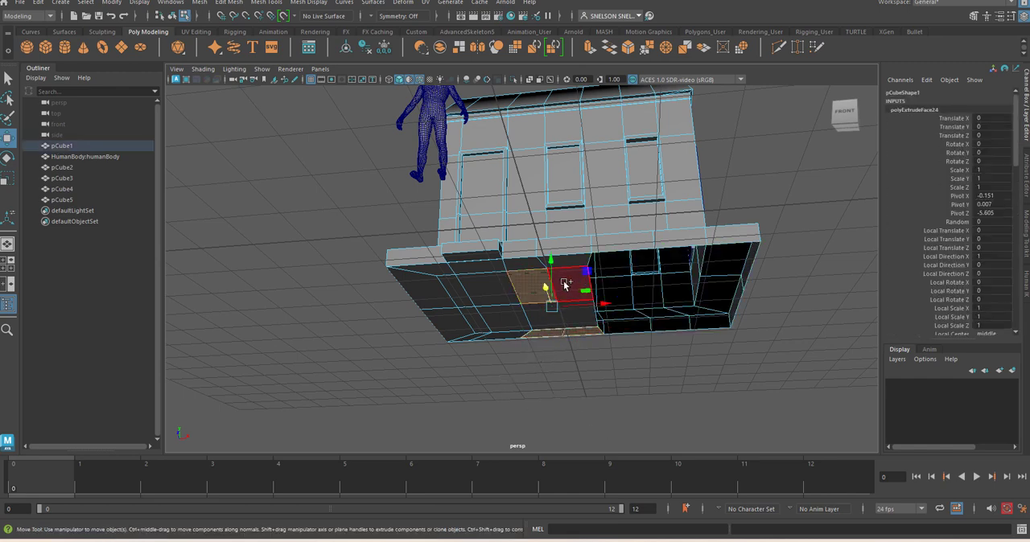
pyautogui.keyDown('shift'); pyautogui.click(566, 283); pyautogui.keyUp('shift')
pyautogui.keyDown('shift'); pyautogui.click(569, 309); pyautogui.keyUp('shift')
pyautogui.keyDown('shift'); pyautogui.click(543, 309); pyautogui.keyUp('shift')
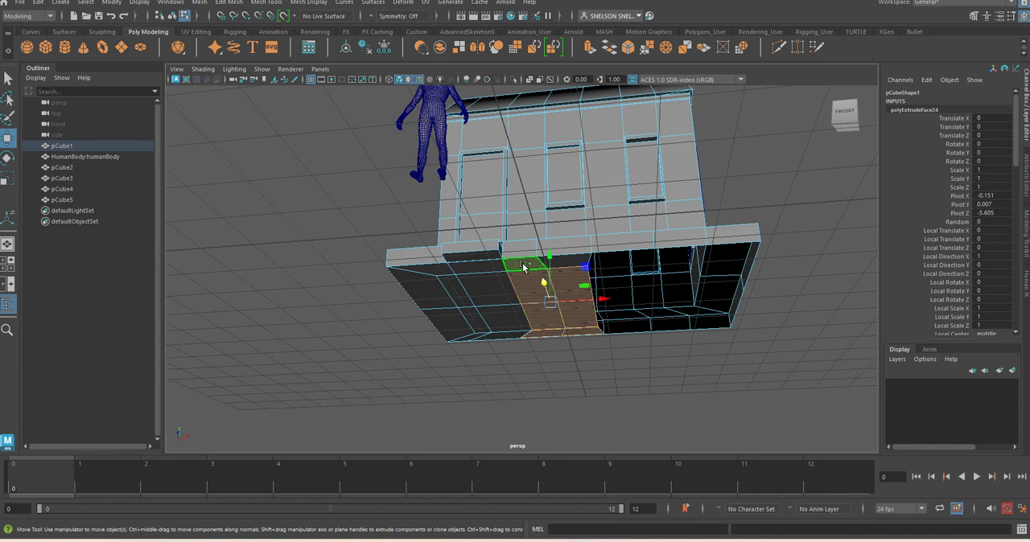
pyautogui.keyDown('shift'); pyautogui.click(564, 261); pyautogui.keyUp('shift')
pyautogui.keyDown('shift'); pyautogui.click(473, 268); pyautogui.keyUp('shift')
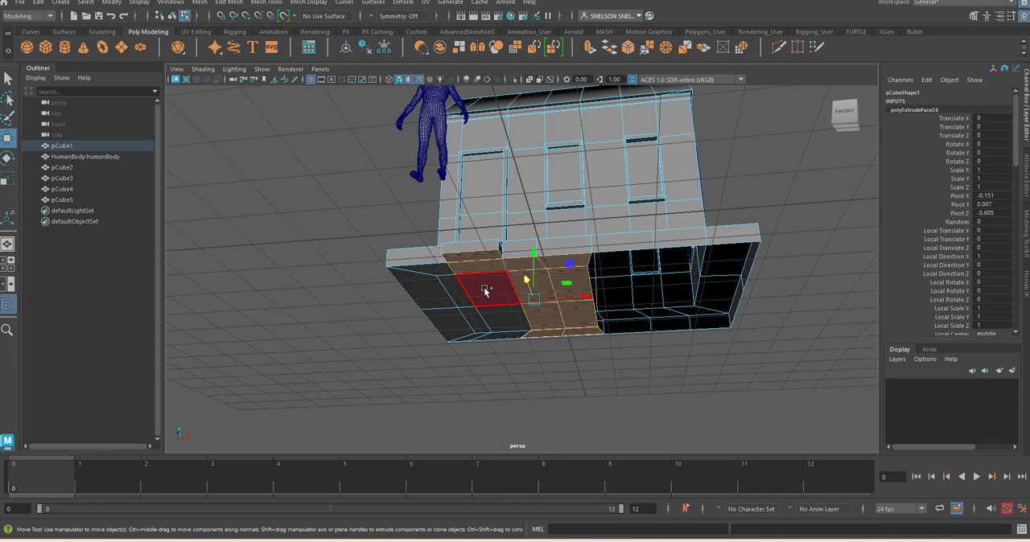
pyautogui.keyDown('shift'); pyautogui.click(484, 287); pyautogui.keyUp('shift')
pyautogui.keyDown('shift'); pyautogui.click(499, 337); pyautogui.keyUp('shift')
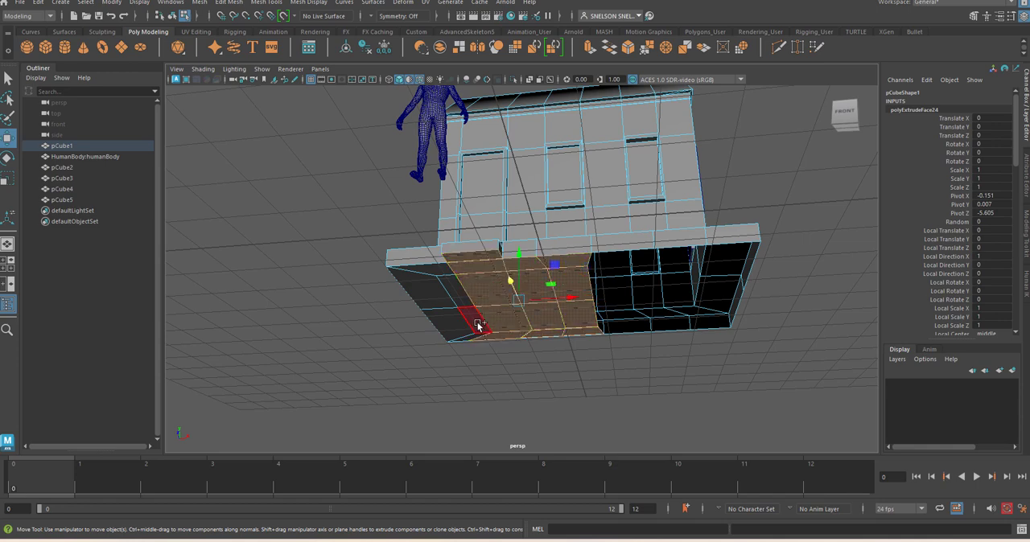
pyautogui.keyDown('shift'); pyautogui.click(477, 324); pyautogui.keyUp('shift')
pyautogui.keyDown('shift'); pyautogui.click(456, 295); pyautogui.keyUp('shift')
pyautogui.keyDown('shift'); pyautogui.click(432, 281); pyautogui.keyUp('shift')
pyautogui.keyDown('shift'); pyautogui.click(434, 277); pyautogui.keyUp('shift')
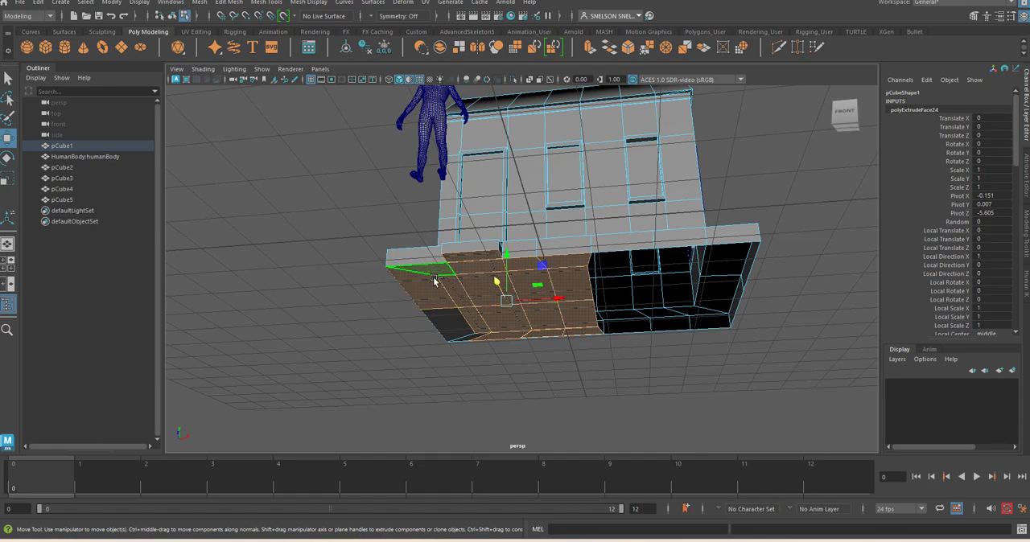
pyautogui.keyDown('shift'); pyautogui.click(452, 325); pyautogui.keyUp('shift')
pyautogui.keyDown('alt'); pyautogui.moveTo(512, 338); pyautogui.dragTo(652, 364); pyautogui.keyUp('alt')
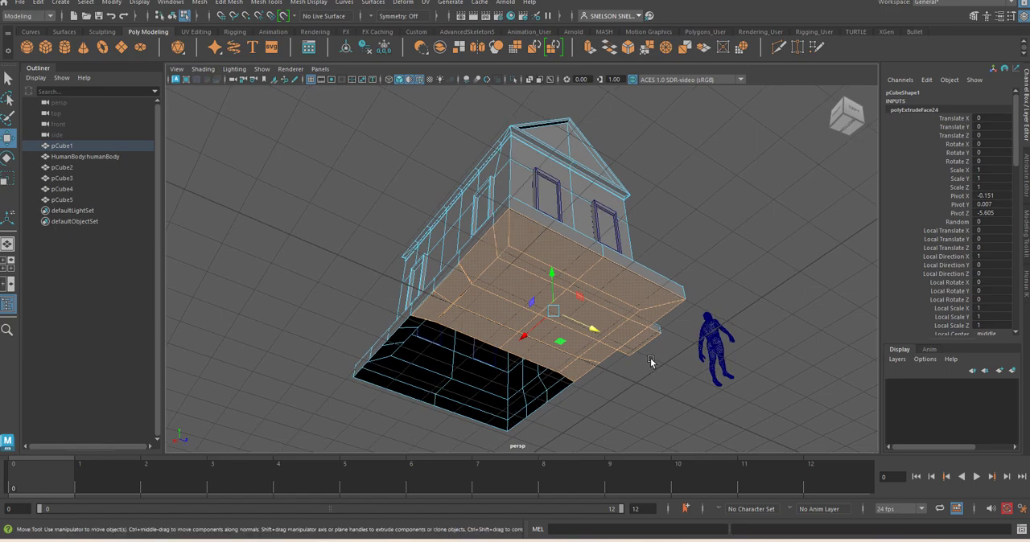
pyautogui.click(651, 358)
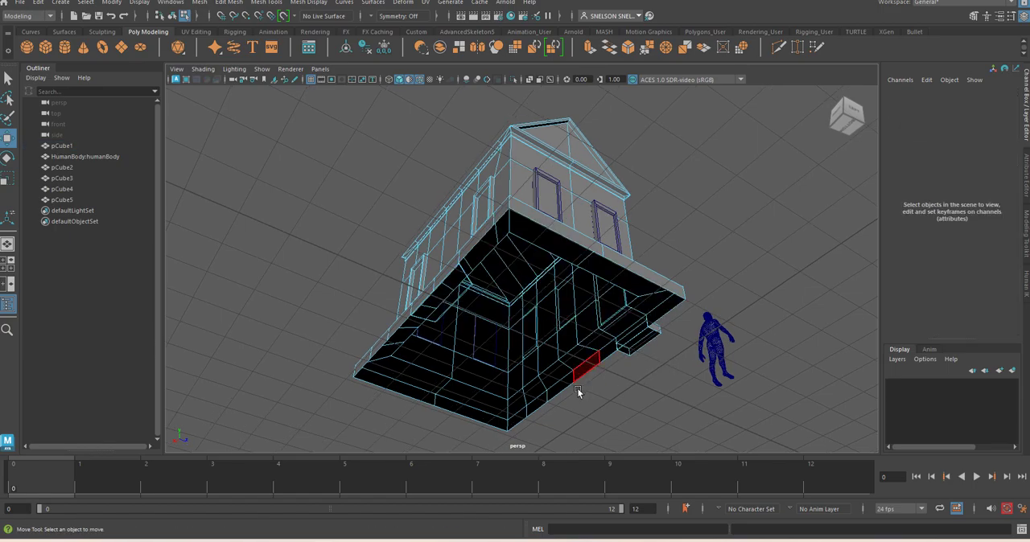
# Check the house from several sides, return it to object mode and clear the selection
pyautogui.keyDown('alt'); pyautogui.moveTo(494, 396); pyautogui.dragTo(660, 226); pyautogui.keyUp('alt')
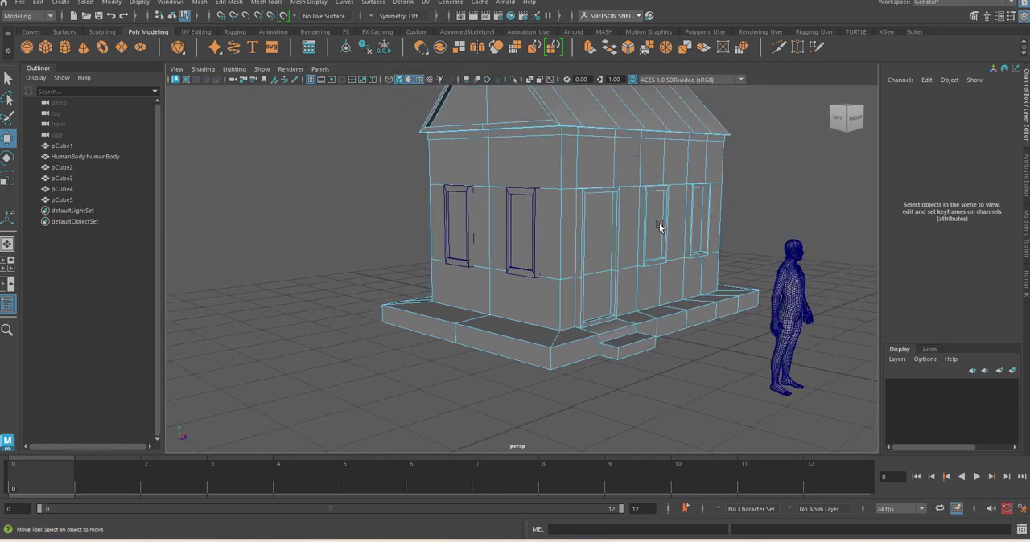
pyautogui.keyDown('alt'); pyautogui.moveTo(660, 225); pyautogui.dragTo(656, 283, button='right'); pyautogui.keyUp('alt')
pyautogui.keyDown('alt'); pyautogui.moveTo(656, 284); pyautogui.dragTo(590, 304); pyautogui.keyUp('alt')
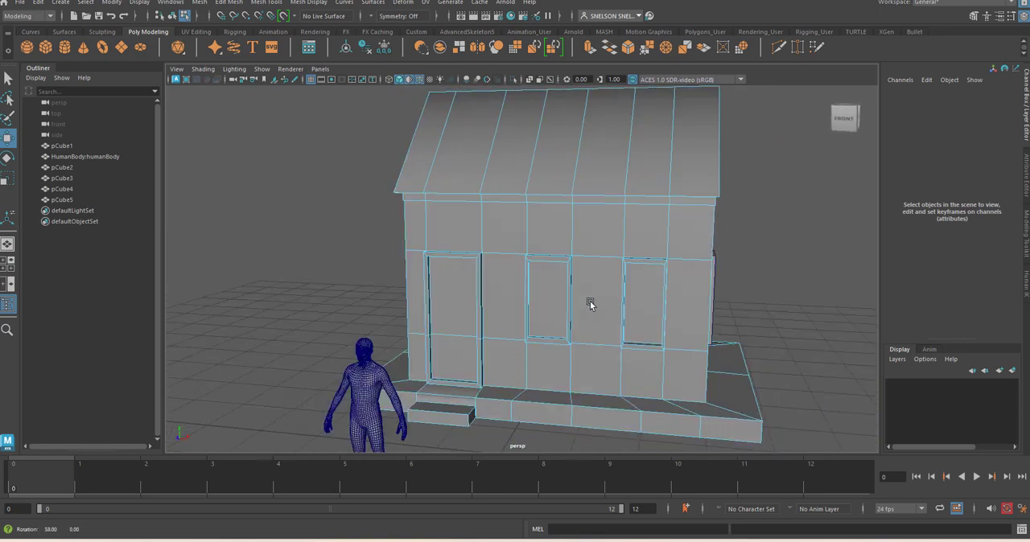
pyautogui.keyDown('alt'); pyautogui.moveTo(688, 332); pyautogui.dragTo(592, 322); pyautogui.keyUp('alt')
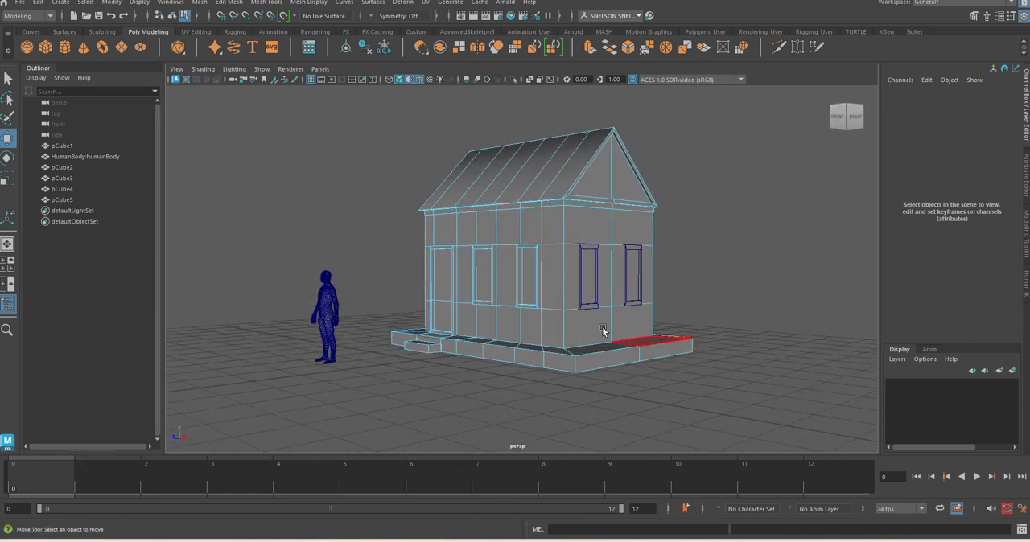
pyautogui.moveTo(621, 230); pyautogui.dragTo(656, 219, button='right')
pyautogui.click(807, 258)
pyautogui.click(580, 340)
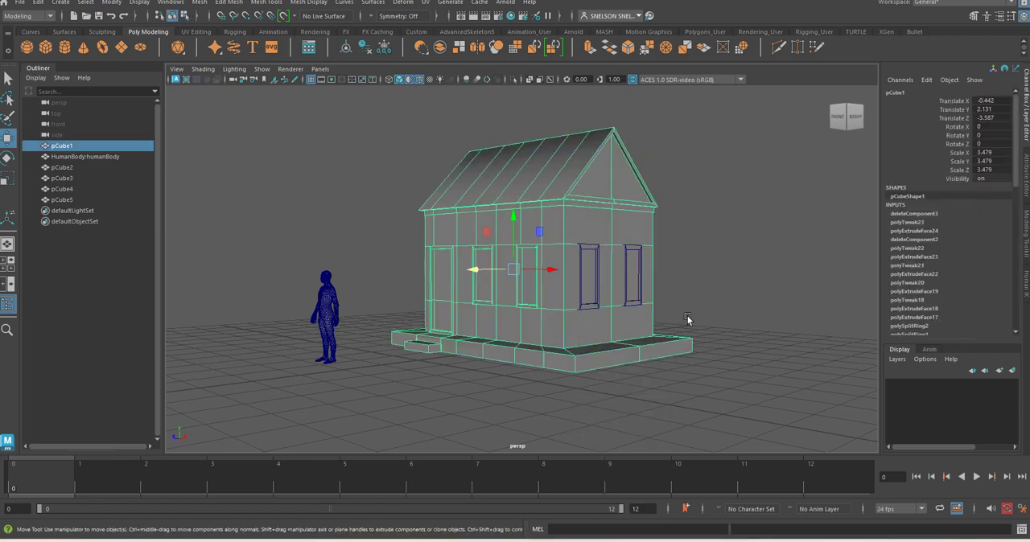
pyautogui.click(702, 312)
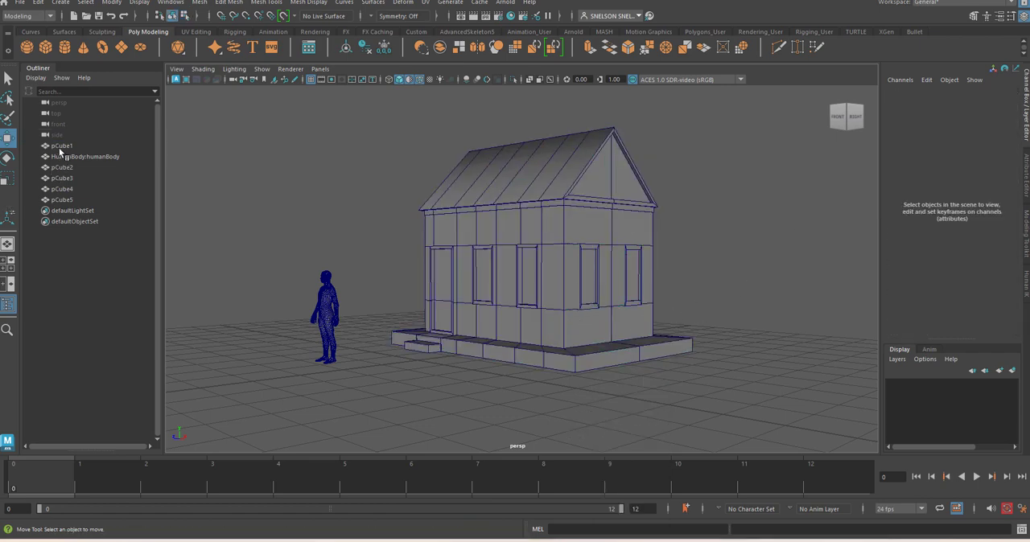
# Combine pCube1 to pCube5 into one house mesh, delete its construction history and clear the selection
pyautogui.click(64, 167)
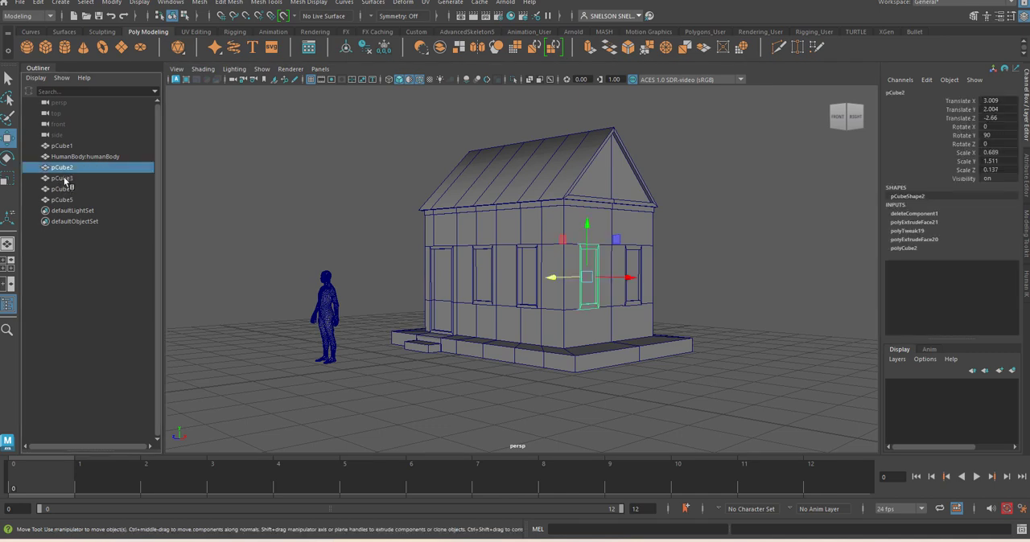
pyautogui.keyDown('shift'); pyautogui.click(63, 178); pyautogui.keyUp('shift')
pyautogui.keyDown('shift'); pyautogui.click(63, 199); pyautogui.keyUp('shift')
pyautogui.keyDown('ctrl'); pyautogui.click(62, 146); pyautogui.keyUp('ctrl')
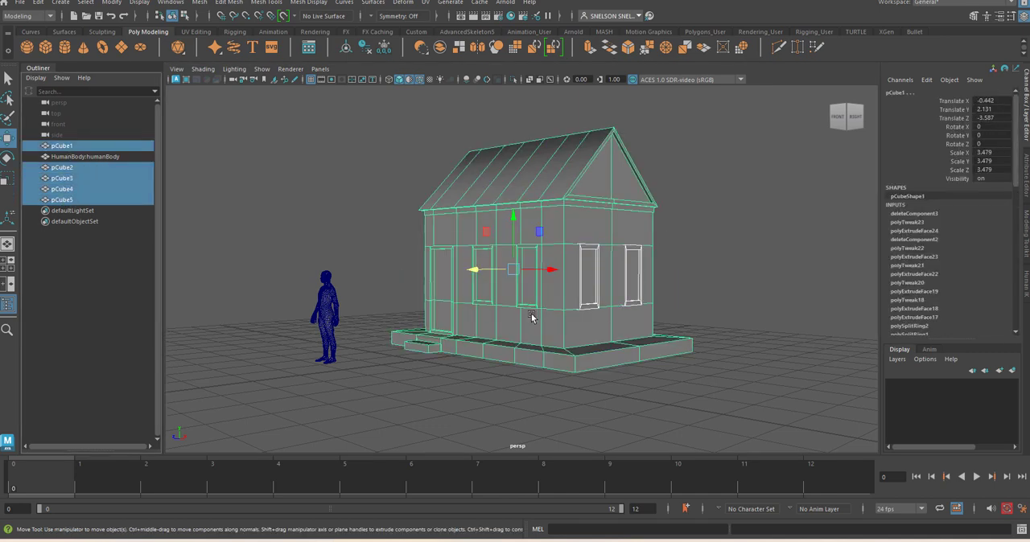
pyautogui.click(432, 55)
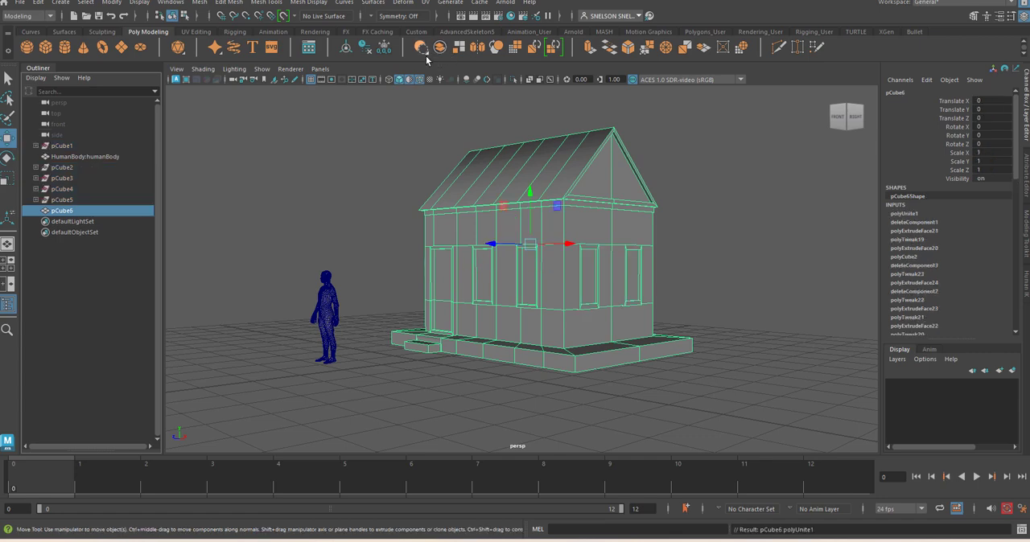
pyautogui.click(365, 49)
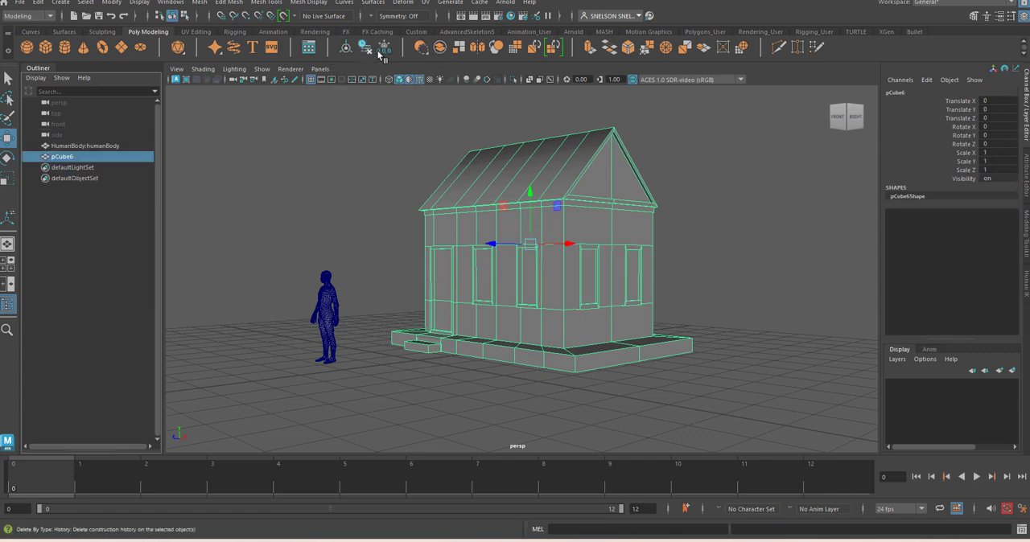
pyautogui.click(731, 313)
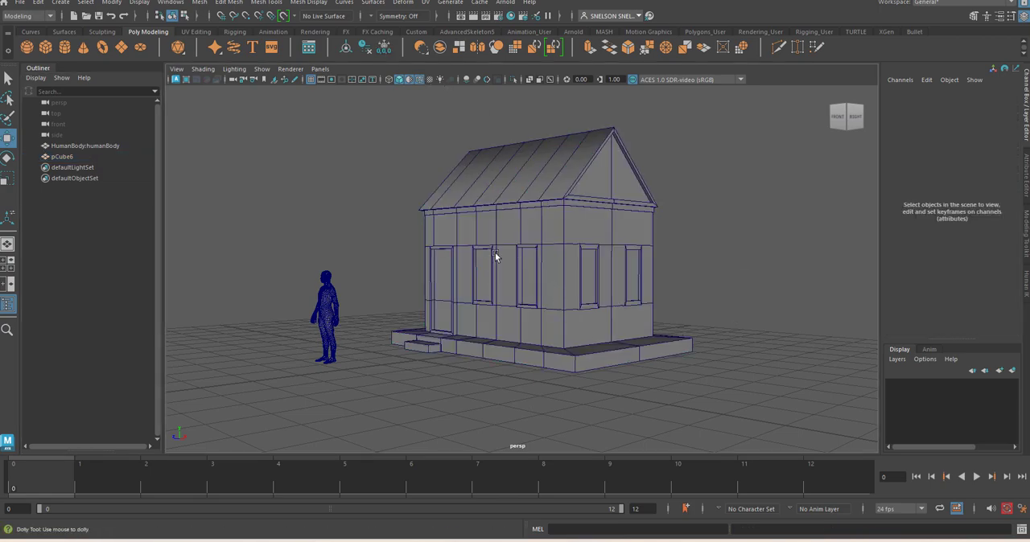
pyautogui.keyDown('alt'); pyautogui.moveTo(495, 252); pyautogui.dragTo(526, 315, button='right'); pyautogui.keyUp('alt')
pyautogui.keyDown('alt'); pyautogui.moveTo(525, 316); pyautogui.dragTo(554, 309); pyautogui.keyUp('alt')
pyautogui.keyDown('alt'); pyautogui.moveTo(453, 270); pyautogui.dragTo(473, 351, button='right'); pyautogui.keyUp('alt')
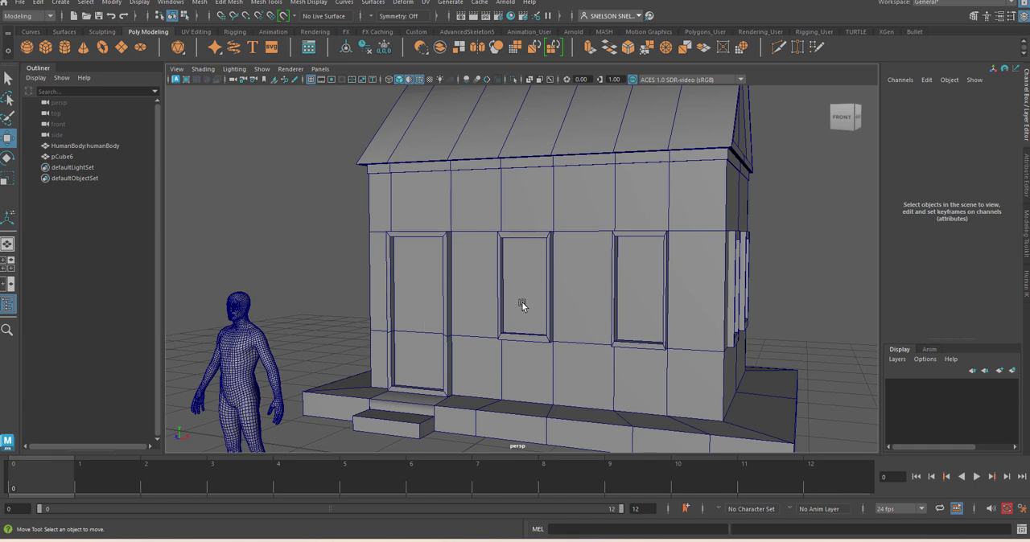
pyautogui.moveTo(520, 298); pyautogui.dragTo(513, 269, button='right')
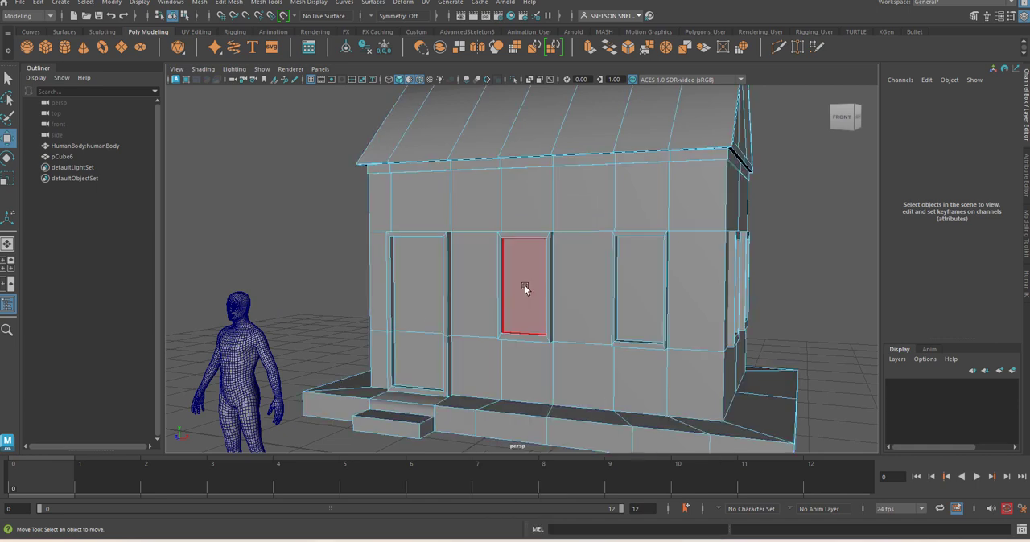
pyautogui.click(523, 286)
pyautogui.keyDown('shift'); pyautogui.click(644, 296); pyautogui.keyUp('shift')
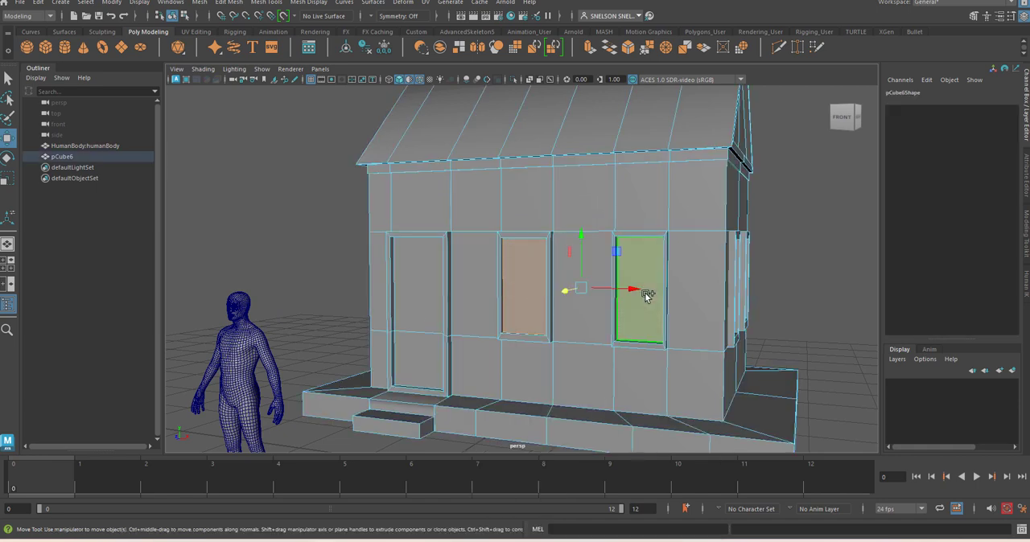
pyautogui.click(809, 275)
pyautogui.keyDown('alt'); pyautogui.moveTo(808, 276); pyautogui.dragTo(713, 307, button='right'); pyautogui.keyUp('alt')
# Select the whole house in object mode and assign it a new Lambert material
pyautogui.moveTo(615, 230); pyautogui.dragTo(644, 215, button='right')
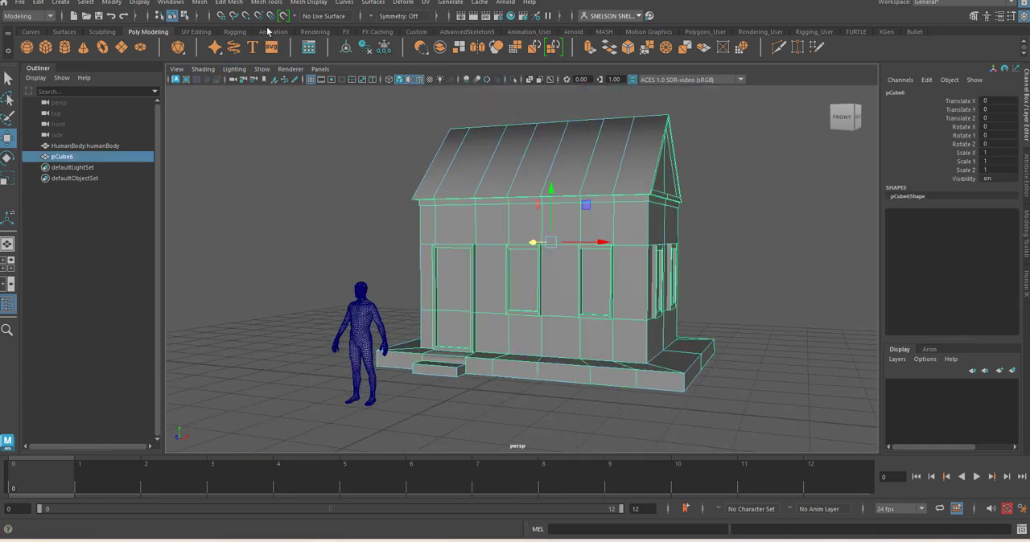
pyautogui.click(305, 32)
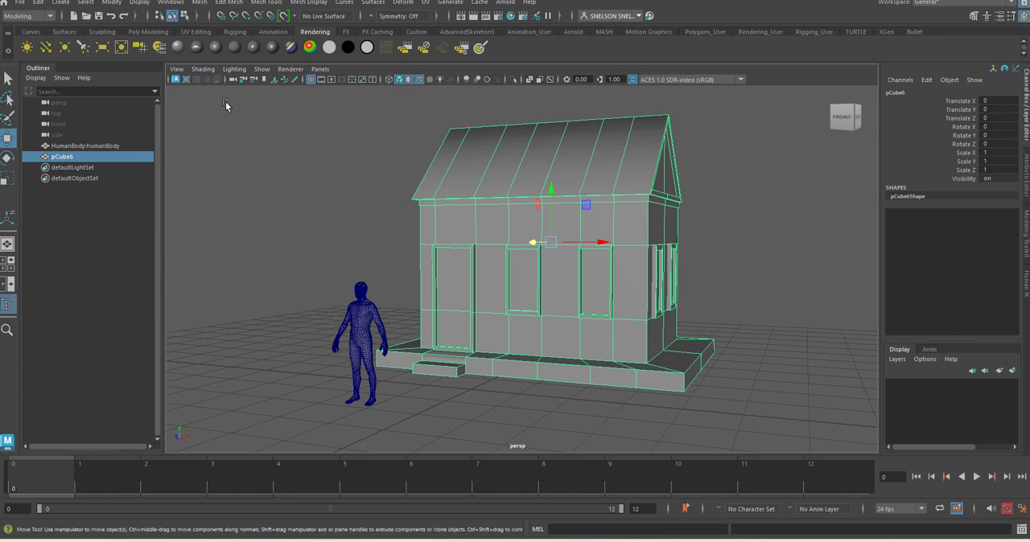
pyautogui.click(234, 48)
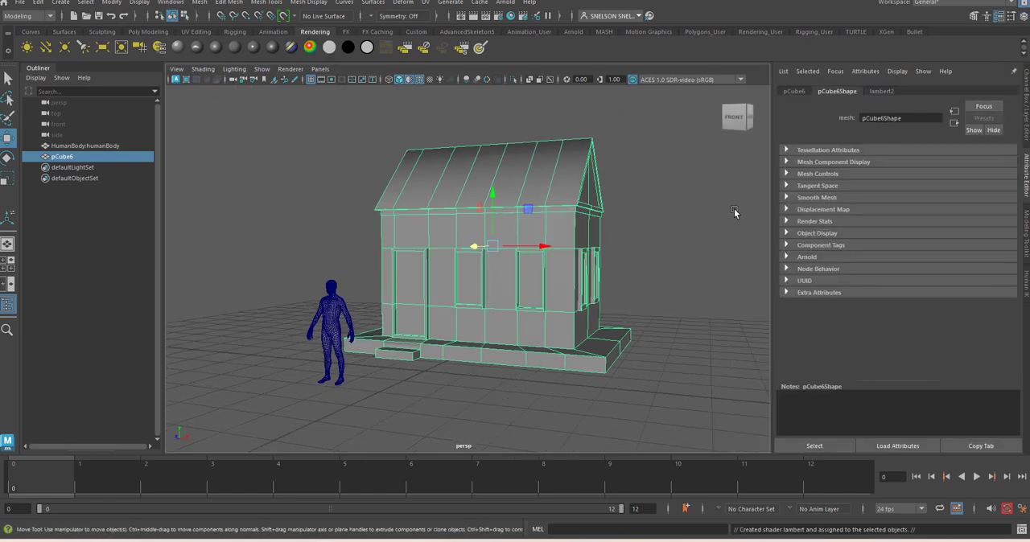
# Rename the house's Lambert material to House Main and set its colour to a saturated orange-yellow
pyautogui.click(882, 92)
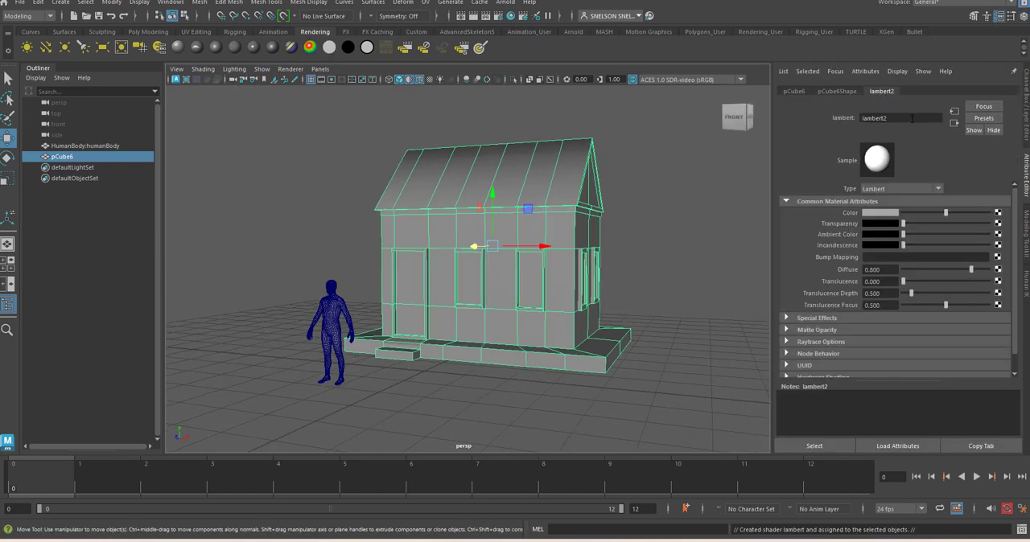
pyautogui.doubleClick(912, 117)
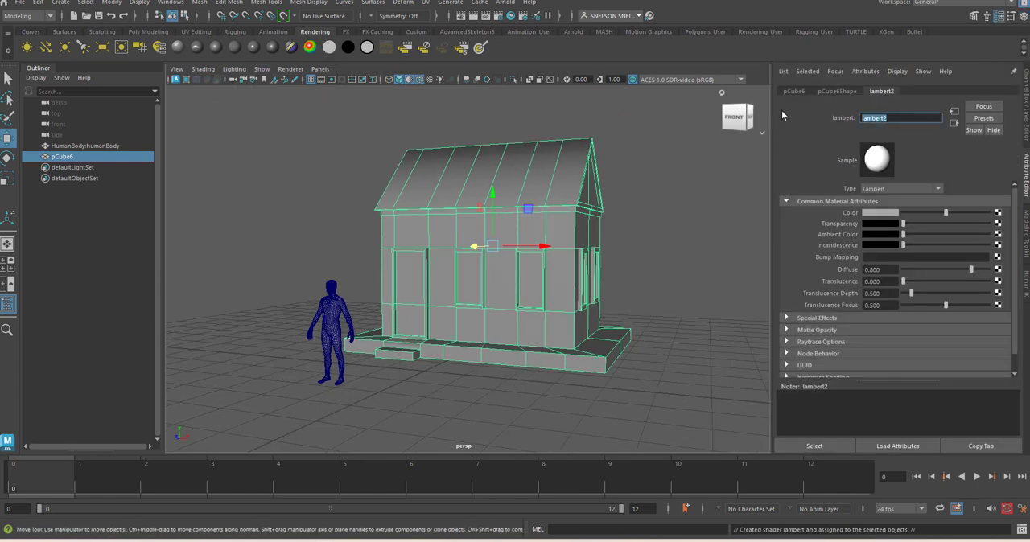
pyautogui.click(882, 213)
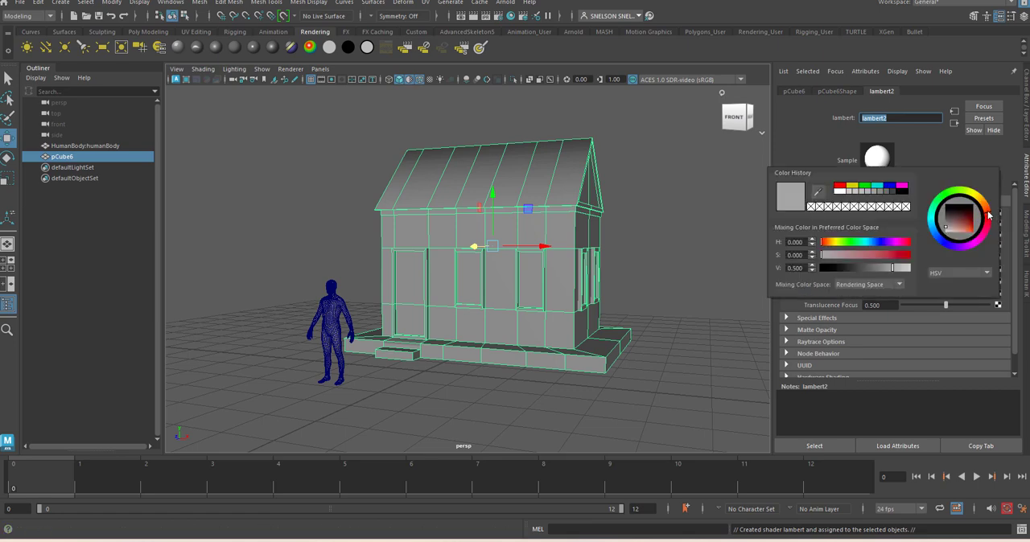
pyautogui.moveTo(969, 223); pyautogui.dragTo(973, 237)
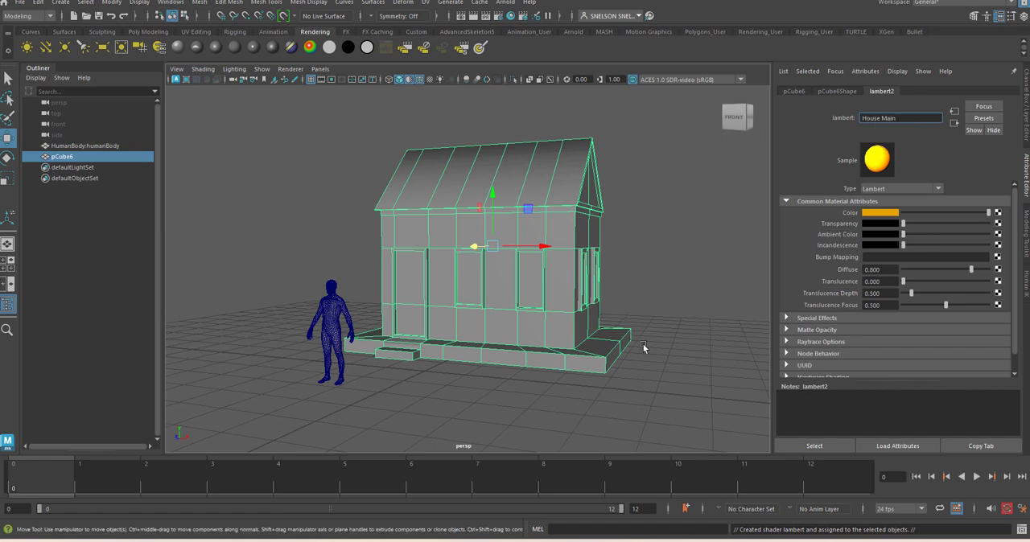
pyautogui.click(718, 303)
# Turn off the viewport's default material display and clear the selection
pyautogui.click(510, 249)
pyautogui.moveTo(509, 249); pyautogui.dragTo(583, 486, button='right')
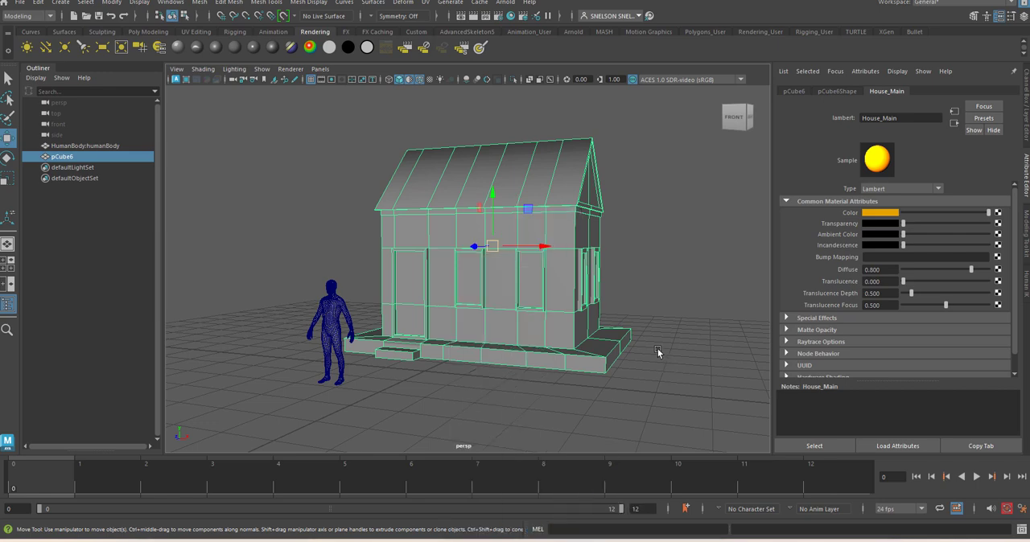
pyautogui.click(203, 69)
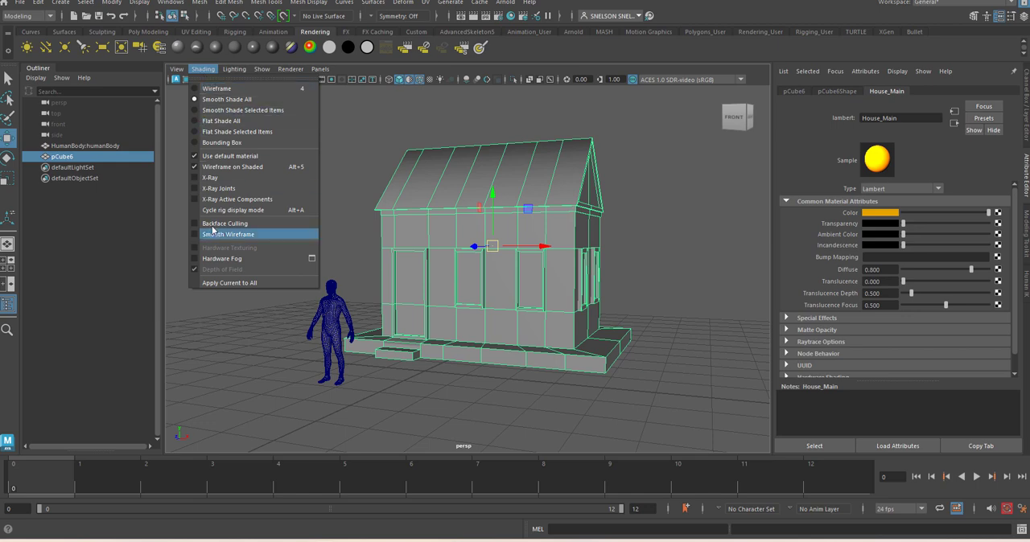
pyautogui.click(218, 156)
pyautogui.click(654, 257)
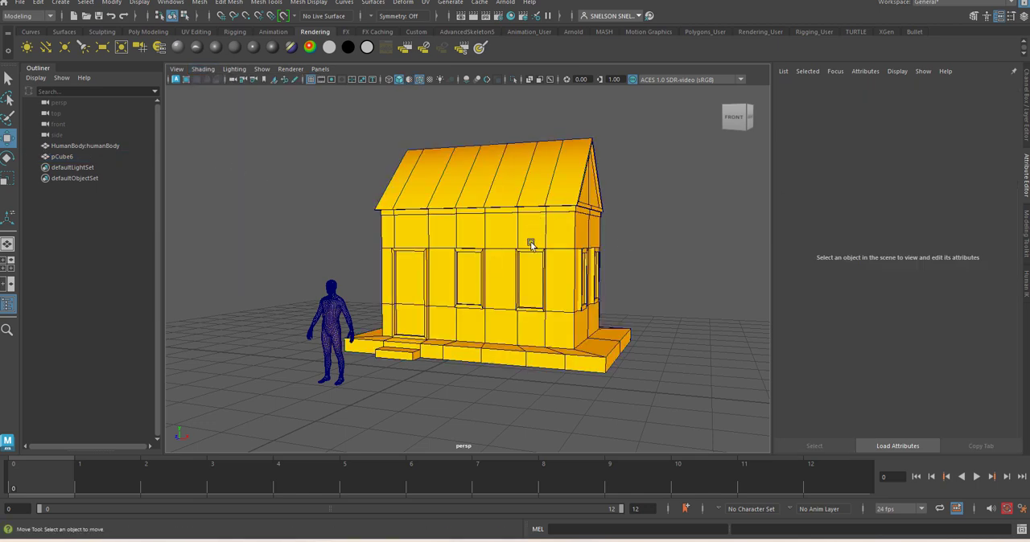
pyautogui.moveTo(478, 231); pyautogui.dragTo(479, 259, button='right')
pyautogui.click(516, 273)
pyautogui.keyDown('shift'); pyautogui.click(534, 272); pyautogui.keyUp('shift')
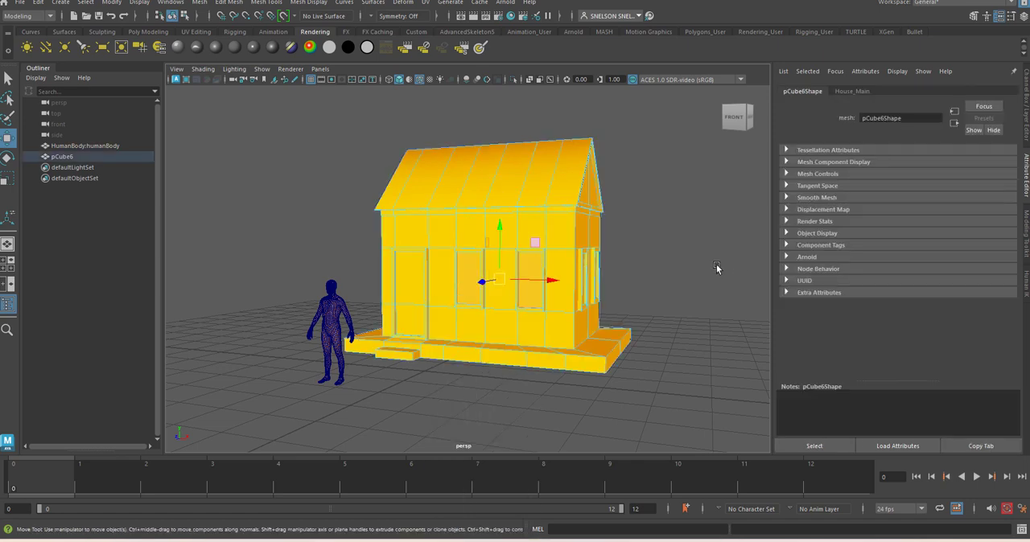
pyautogui.keyDown('alt'); pyautogui.moveTo(716, 268); pyautogui.dragTo(678, 271); pyautogui.keyUp('alt')
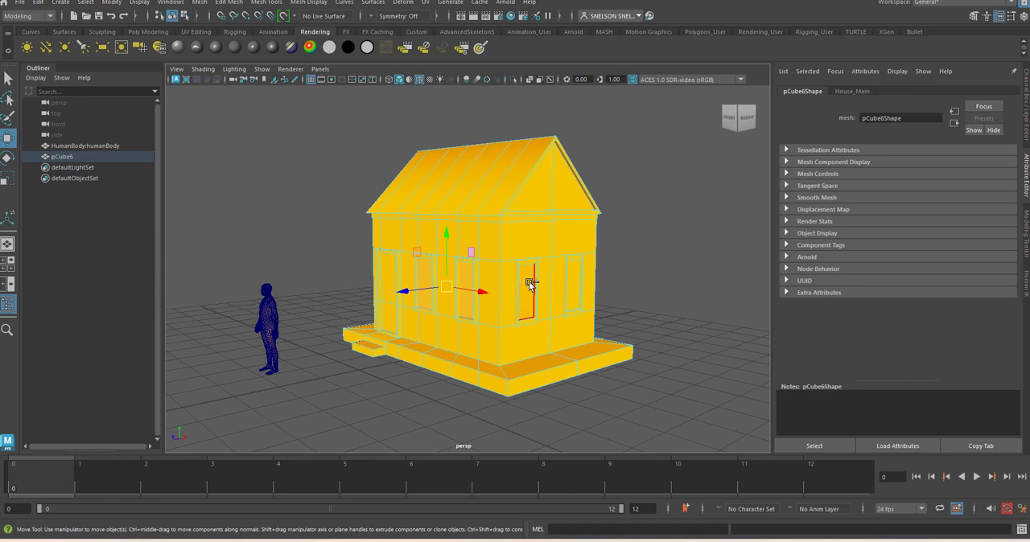
pyautogui.keyDown('shift'); pyautogui.click(531, 283); pyautogui.keyUp('shift')
pyautogui.keyDown('shift'); pyautogui.click(570, 285); pyautogui.keyUp('shift')
pyautogui.keyDown('alt'); pyautogui.moveTo(676, 238); pyautogui.dragTo(491, 278); pyautogui.keyUp('alt')
pyautogui.keyDown('shift'); pyautogui.click(417, 296); pyautogui.keyUp('shift')
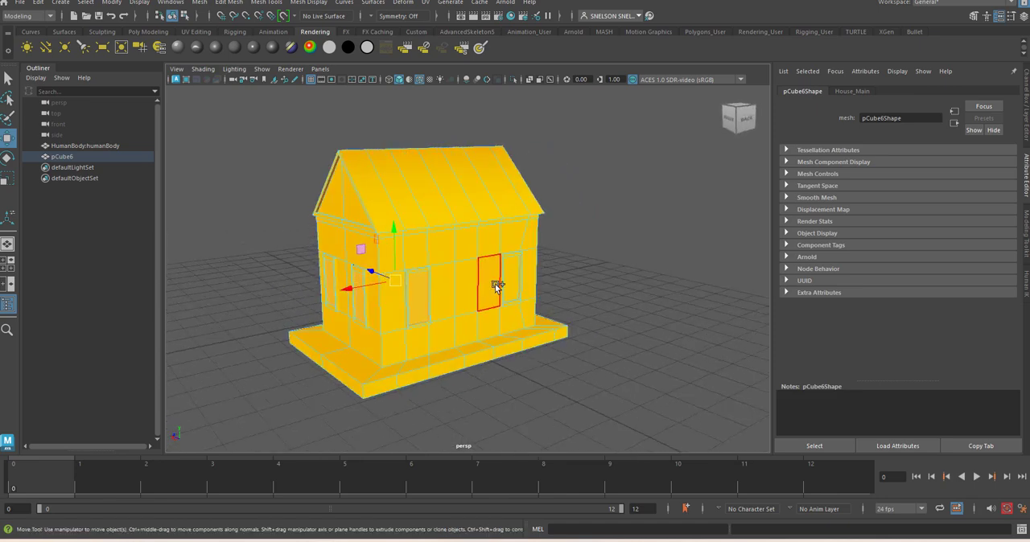
pyautogui.keyDown('shift'); pyautogui.click(509, 277); pyautogui.keyUp('shift')
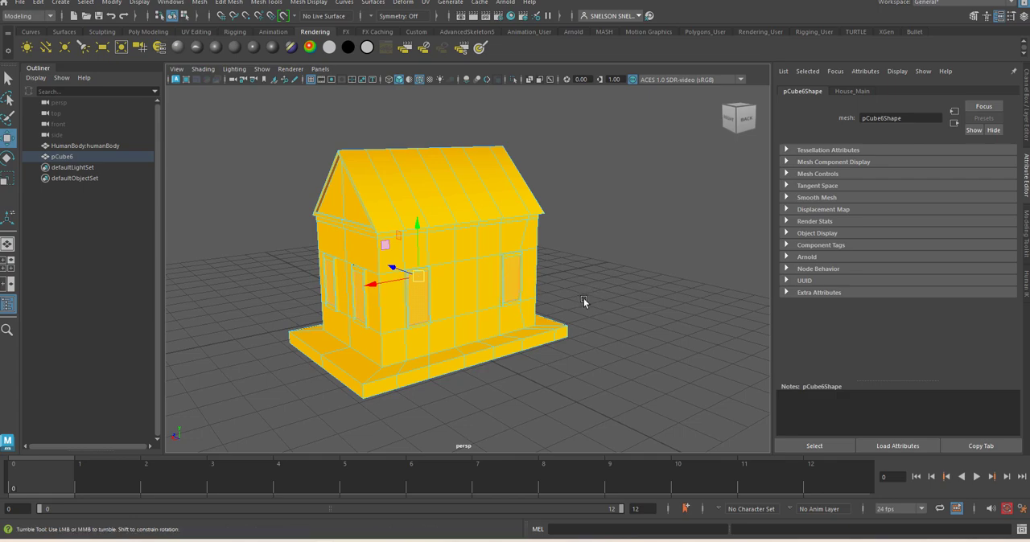
pyautogui.keyDown('alt'); pyautogui.moveTo(584, 301); pyautogui.dragTo(651, 289); pyautogui.keyUp('alt')
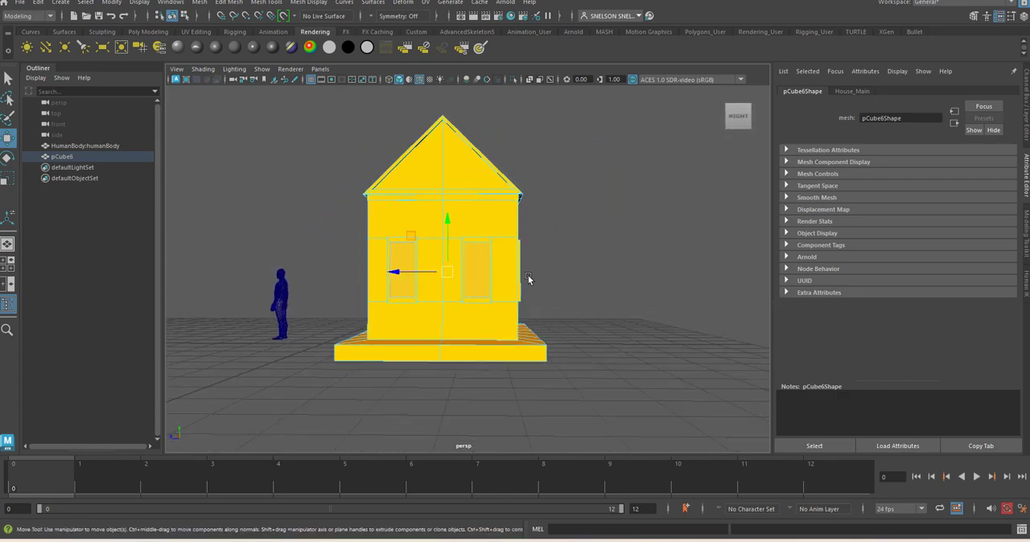
pyautogui.click(601, 287)
# From the side, box-select the band of faces at window height around the house, excluding the roof, lower wall and plinth faces
pyautogui.moveTo(351, 231); pyautogui.dragTo(371, 246)
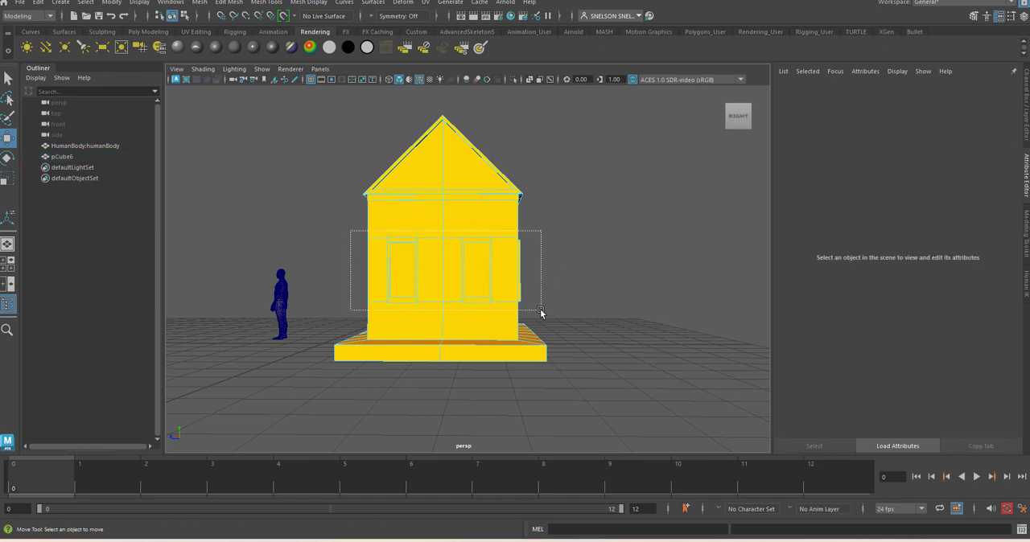
pyautogui.moveTo(540, 311); pyautogui.dragTo(540, 312)
pyautogui.moveTo(309, 145); pyautogui.dragTo(550, 221)
pyautogui.moveTo(290, 397); pyautogui.dragTo(576, 326)
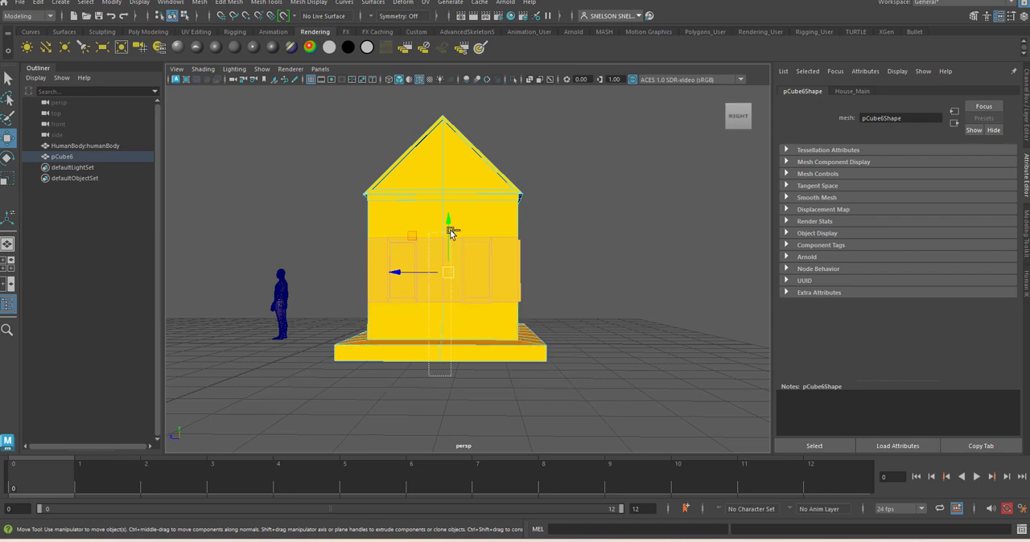
# Deselect the plain wall faces around the house, keeping the window and door faces selected
pyautogui.keyDown('alt'); pyautogui.moveTo(649, 292); pyautogui.dragTo(768, 307); pyautogui.keyUp('alt')
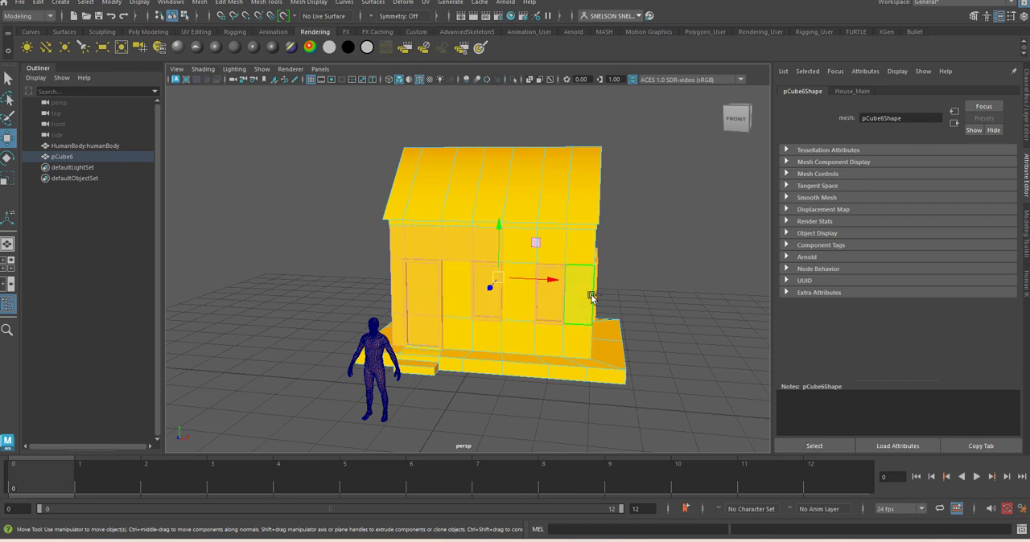
pyautogui.keyDown('alt'); pyautogui.moveTo(552, 328); pyautogui.dragTo(529, 340); pyautogui.keyUp('alt')
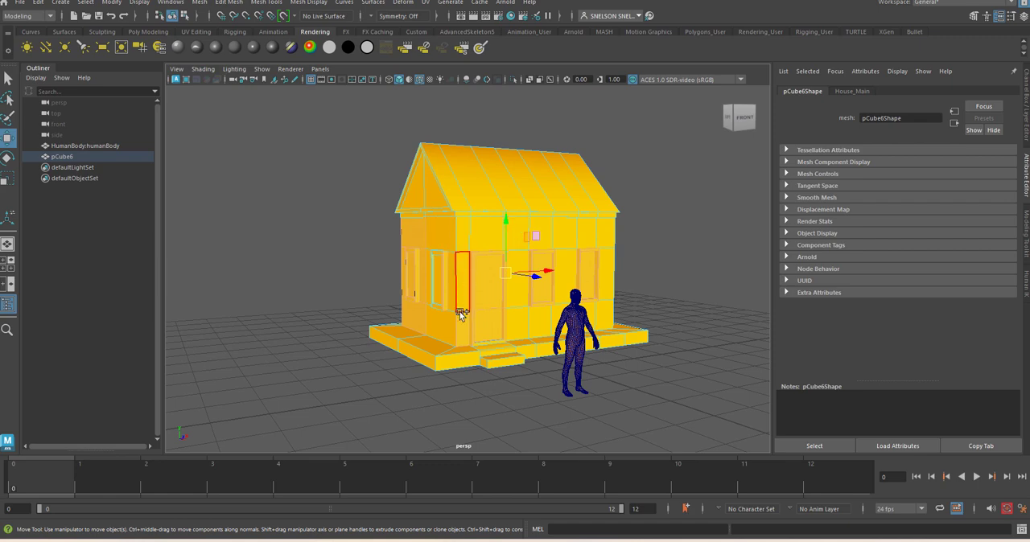
pyautogui.keyDown('alt'); pyautogui.moveTo(449, 336); pyautogui.dragTo(451, 260); pyautogui.keyUp('alt')
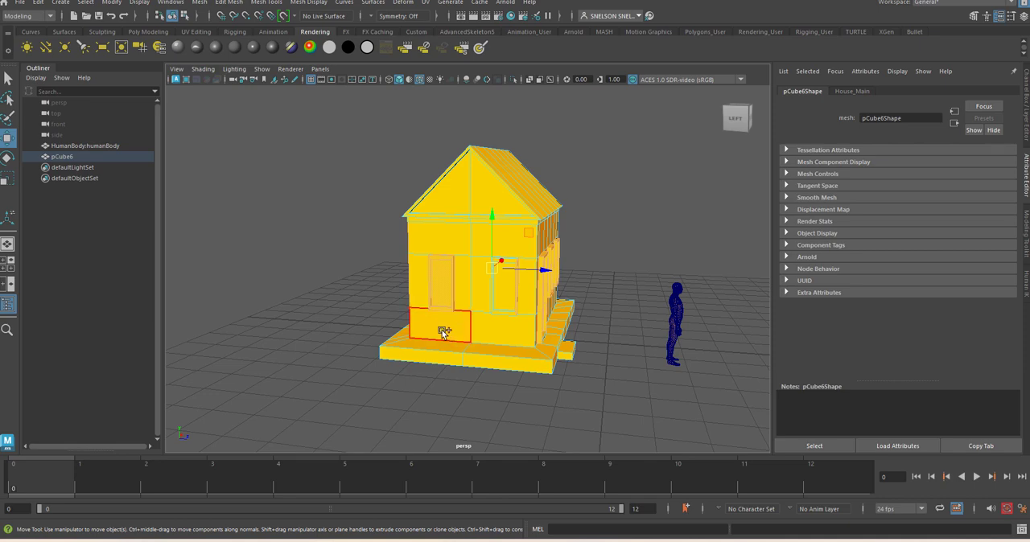
pyautogui.keyDown('alt'); pyautogui.moveTo(367, 345); pyautogui.dragTo(493, 279); pyautogui.keyUp('alt')
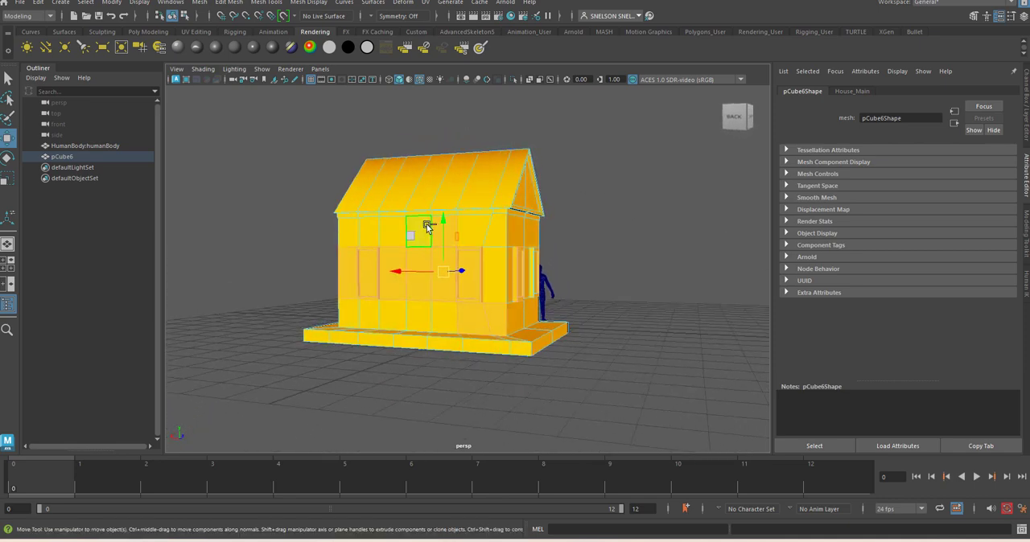
pyautogui.click(451, 271)
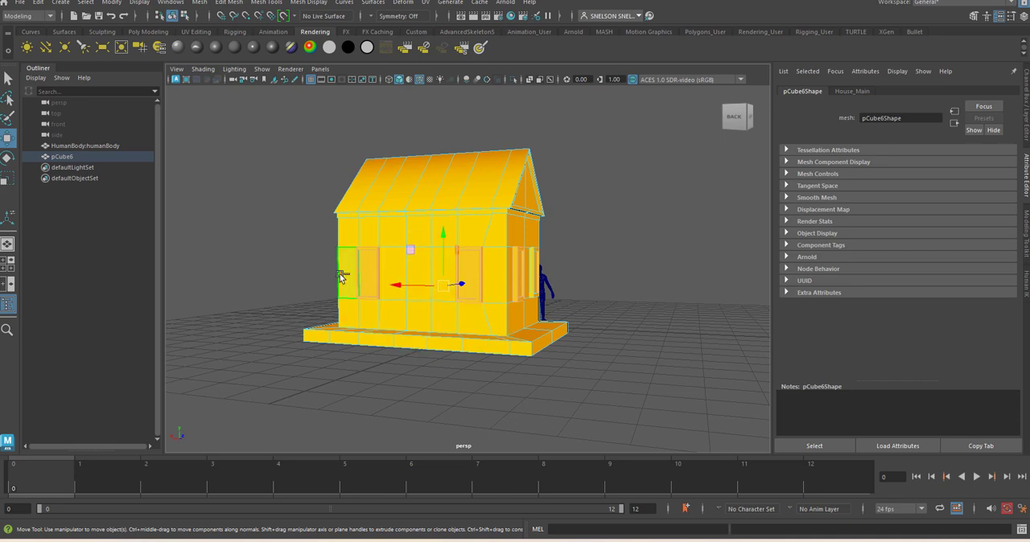
pyautogui.keyDown('alt'); pyautogui.moveTo(437, 322); pyautogui.dragTo(920, 336); pyautogui.keyUp('alt')
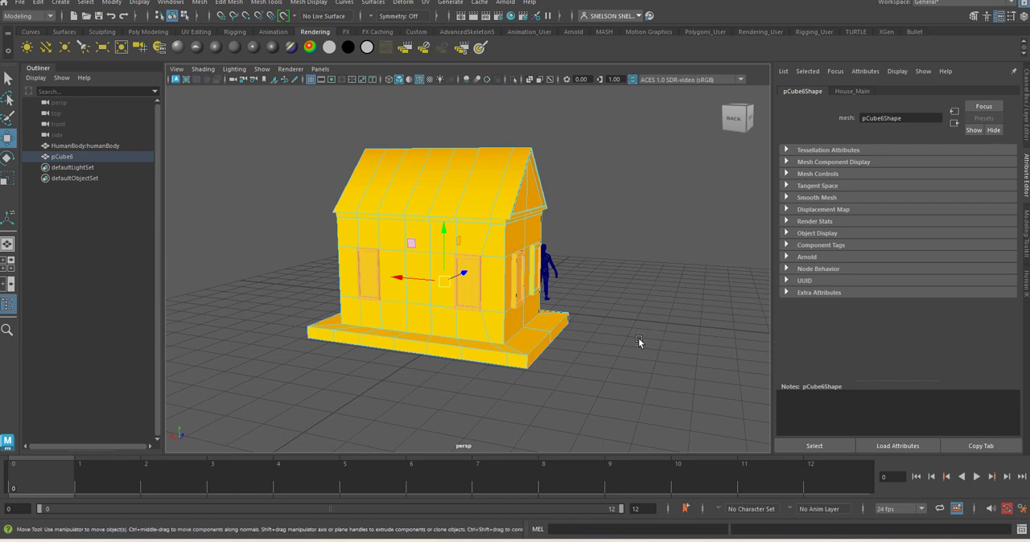
pyautogui.keyDown('alt'); pyautogui.moveTo(678, 353); pyautogui.dragTo(489, 283); pyautogui.keyUp('alt')
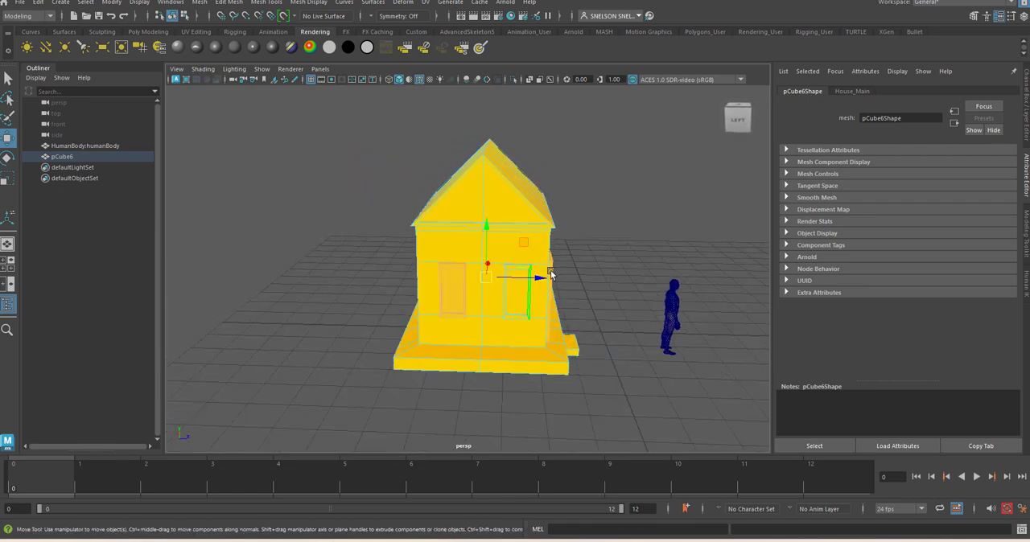
# Add the missing frame and pane faces of the side window nearest the door to the selection
pyautogui.keyDown('alt'); pyautogui.moveTo(552, 275); pyautogui.dragTo(652, 394, button='right'); pyautogui.keyUp('alt')
pyautogui.keyDown('alt'); pyautogui.moveTo(652, 393); pyautogui.dragTo(592, 383, button='middle'); pyautogui.keyUp('alt')
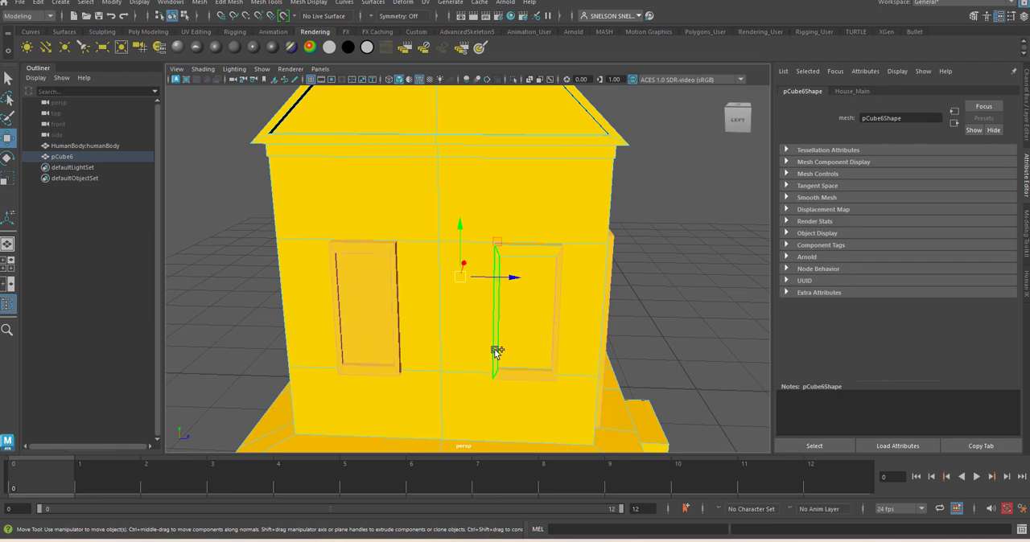
pyautogui.keyDown('alt'); pyautogui.moveTo(612, 302); pyautogui.dragTo(392, 262); pyautogui.keyUp('alt')
pyautogui.scroll(5, 387, 281)
pyautogui.keyDown('alt'); pyautogui.moveTo(392, 319); pyautogui.dragTo(501, 331, button='middle'); pyautogui.keyUp('alt')
pyautogui.scroll(-4, 499, 330)
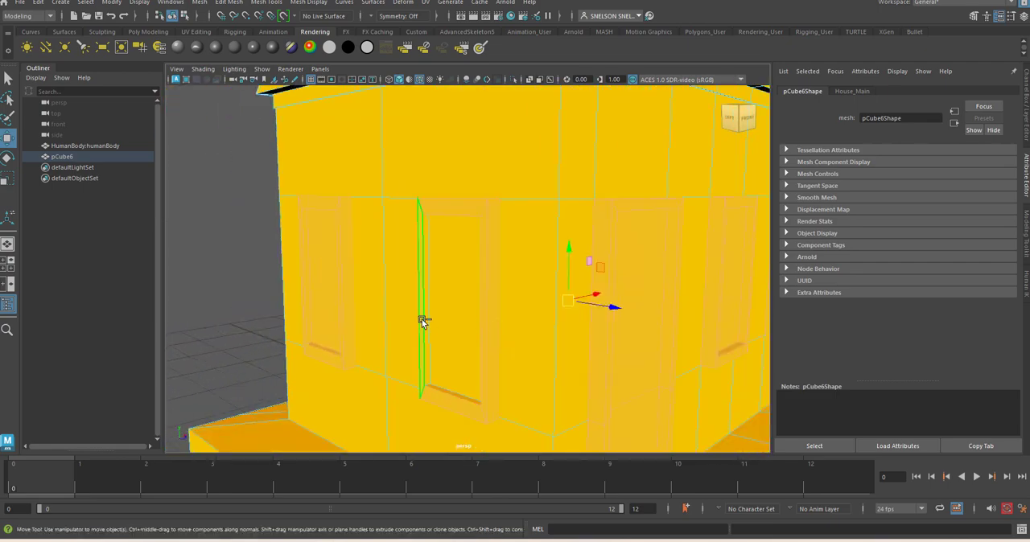
pyautogui.keyDown('shift'); pyautogui.click(429, 325); pyautogui.keyUp('shift')
pyautogui.keyDown('alt'); pyautogui.moveTo(428, 338); pyautogui.dragTo(449, 359); pyautogui.keyUp('alt')
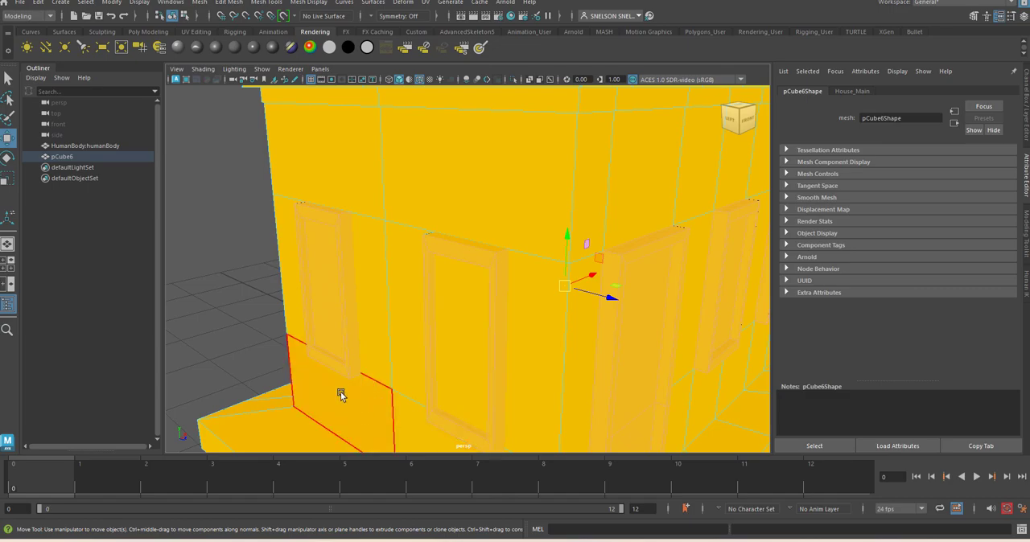
# Assign a new Lambert material to the selected door and window faces and colour it green
pyautogui.keyDown('alt'); pyautogui.moveTo(488, 401); pyautogui.dragTo(459, 318, button='right'); pyautogui.keyUp('alt')
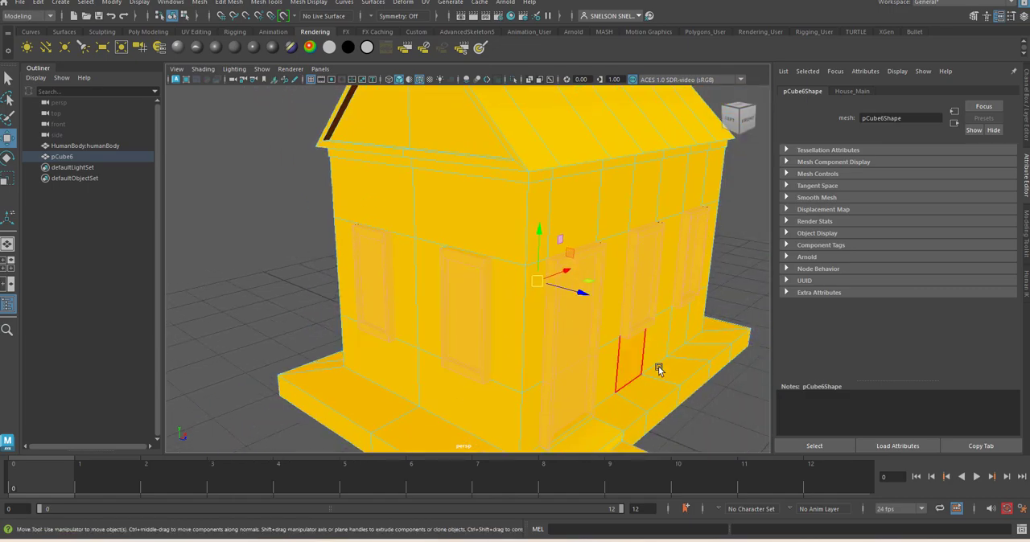
pyautogui.keyDown('alt'); pyautogui.moveTo(697, 375); pyautogui.dragTo(686, 293, button='right'); pyautogui.keyUp('alt')
pyautogui.keyDown('alt'); pyautogui.moveTo(687, 293); pyautogui.dragTo(552, 349); pyautogui.keyUp('alt')
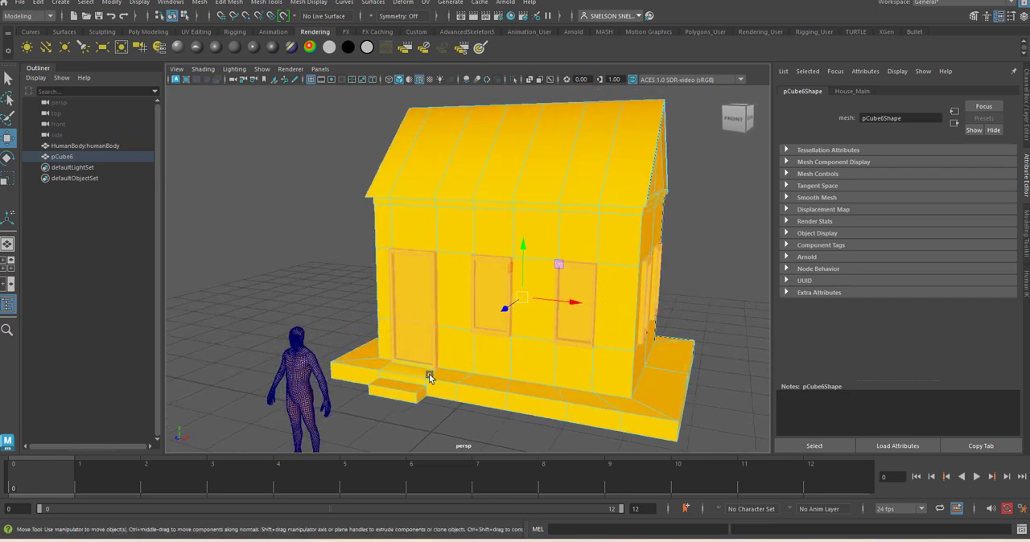
pyautogui.keyDown('alt'); pyautogui.moveTo(409, 364); pyautogui.dragTo(477, 321, button='right'); pyautogui.keyUp('alt')
pyautogui.press('4')
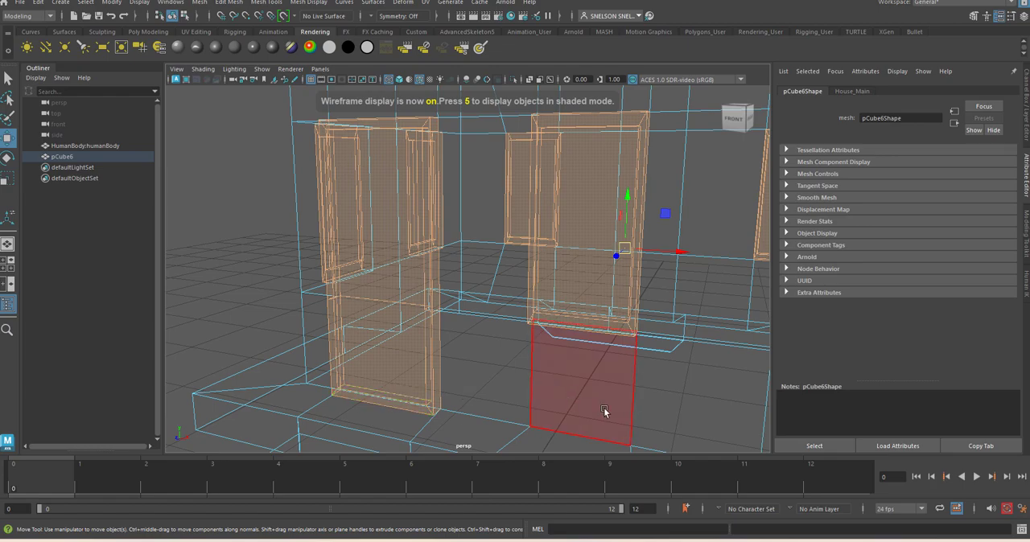
pyautogui.keyDown('alt'); pyautogui.moveTo(604, 400); pyautogui.dragTo(541, 304, button='right'); pyautogui.keyUp('alt')
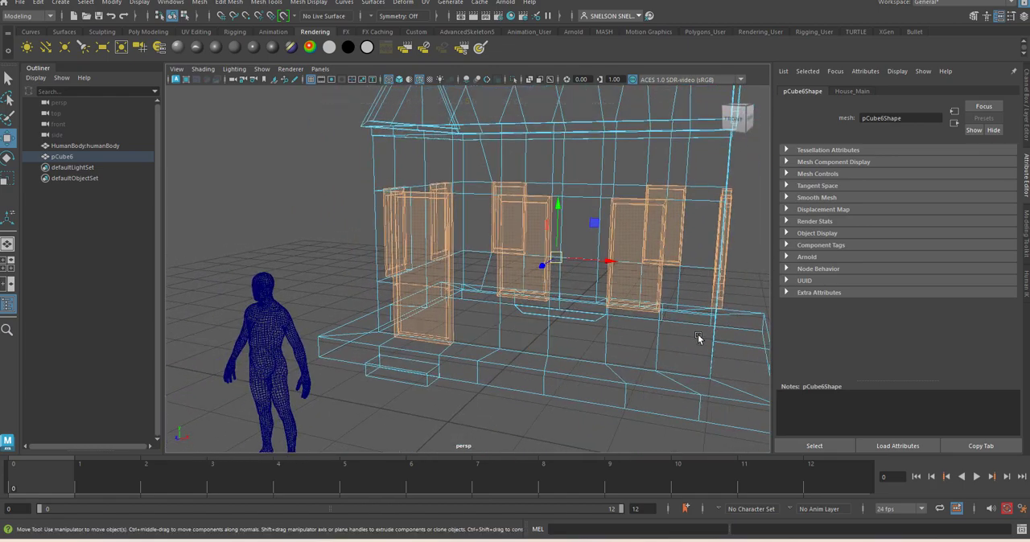
pyautogui.keyDown('alt'); pyautogui.moveTo(698, 339); pyautogui.dragTo(491, 318); pyautogui.keyUp('alt')
pyautogui.click(235, 46)
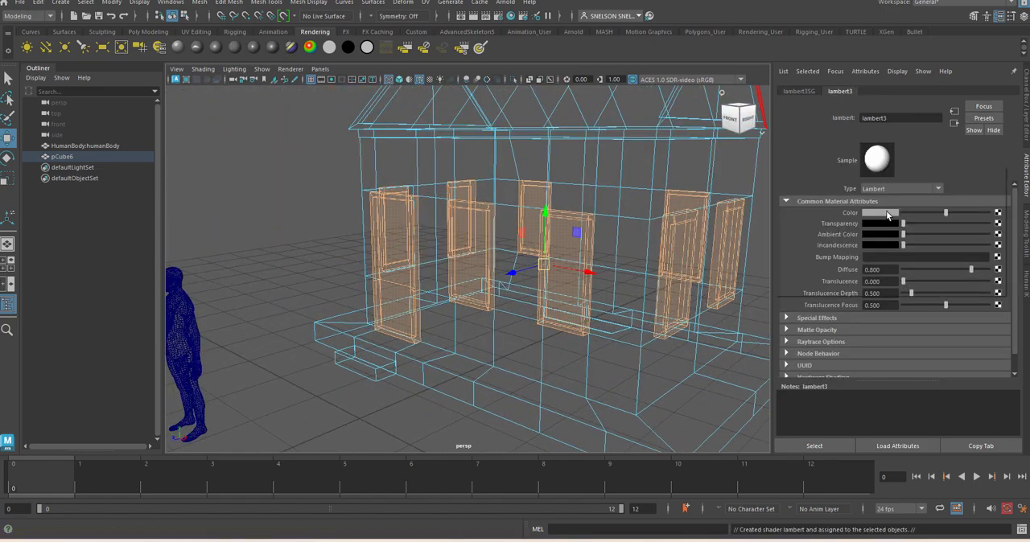
pyautogui.click(888, 215)
pyautogui.moveTo(966, 229); pyautogui.dragTo(969, 230)
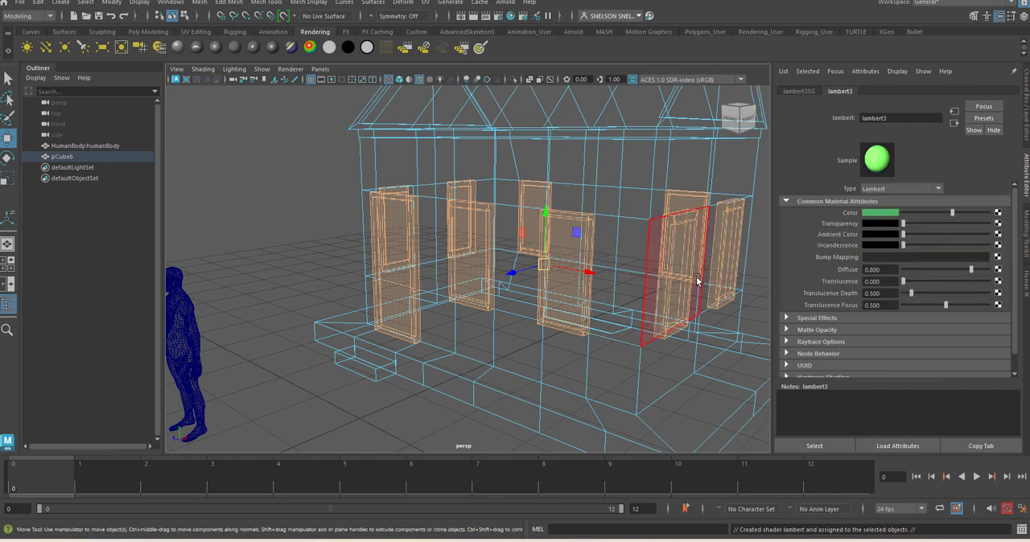
pyautogui.press('5')
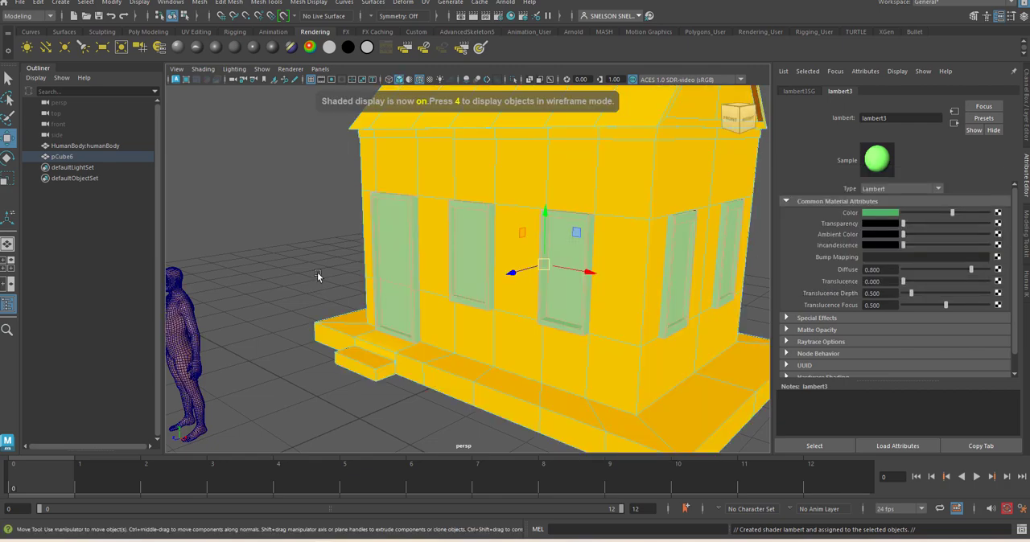
pyautogui.click(317, 272)
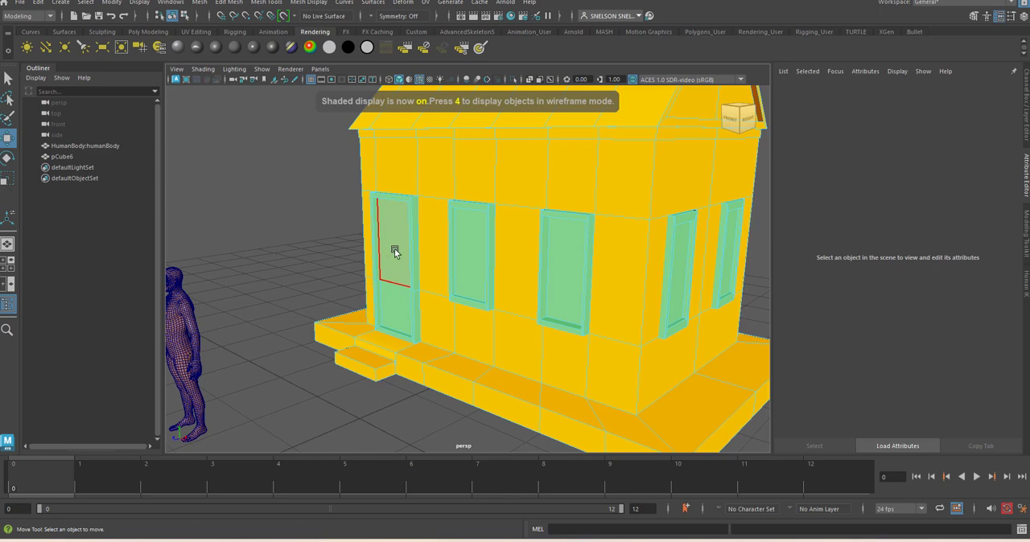
# Select the inner pane faces of all windows around the house, leaving out the frames and the door
pyautogui.click(464, 249)
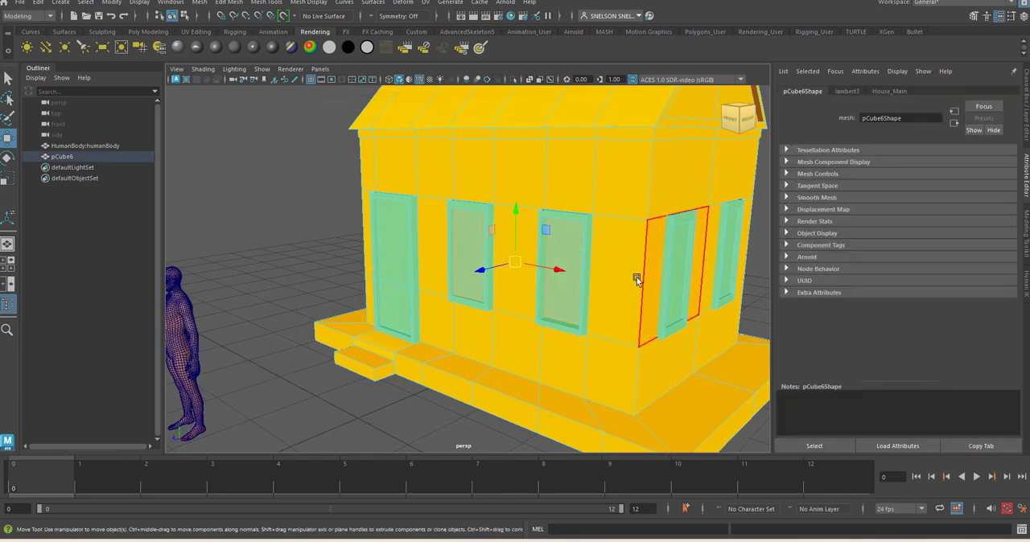
pyautogui.keyDown('alt'); pyautogui.moveTo(636, 276); pyautogui.dragTo(607, 274); pyautogui.keyUp('alt')
pyautogui.click(556, 244)
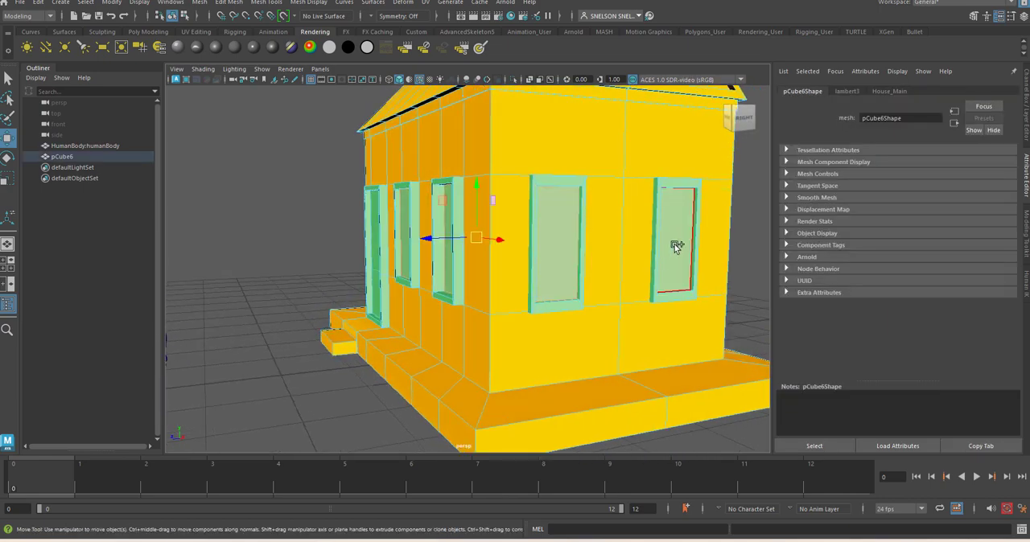
pyautogui.keyDown('alt'); pyautogui.moveTo(690, 233); pyautogui.dragTo(442, 254); pyautogui.keyUp('alt')
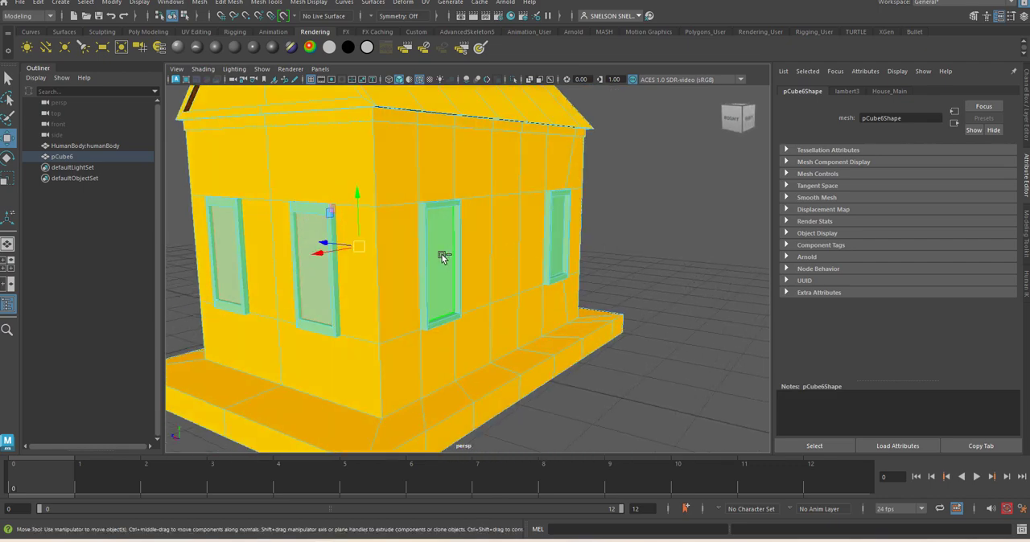
pyautogui.keyDown('alt'); pyautogui.moveTo(618, 242); pyautogui.dragTo(563, 258); pyautogui.keyUp('alt')
pyautogui.click(511, 239)
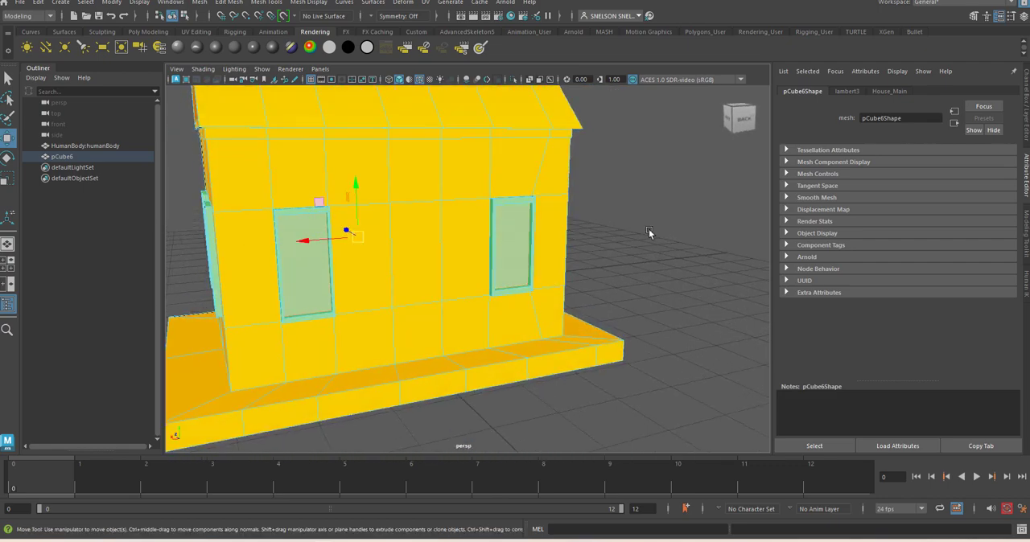
pyautogui.keyDown('alt'); pyautogui.moveTo(651, 233); pyautogui.dragTo(536, 244); pyautogui.keyUp('alt')
pyautogui.keyDown('shift'); pyautogui.click(473, 243); pyautogui.keyUp('shift')
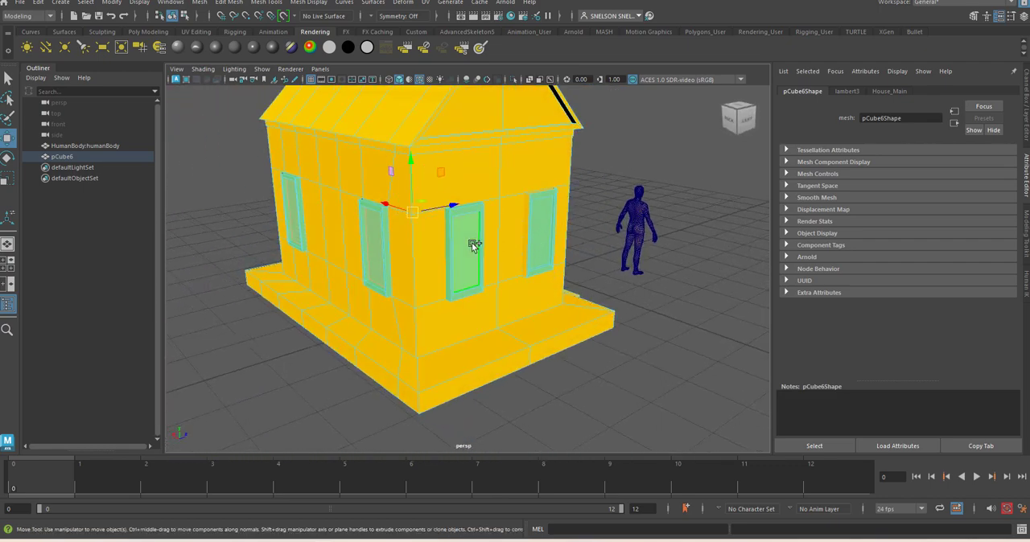
pyautogui.keyDown('shift'); pyautogui.click(535, 237); pyautogui.keyUp('shift')
pyautogui.keyDown('alt'); pyautogui.moveTo(644, 260); pyautogui.dragTo(538, 264); pyautogui.keyUp('alt')
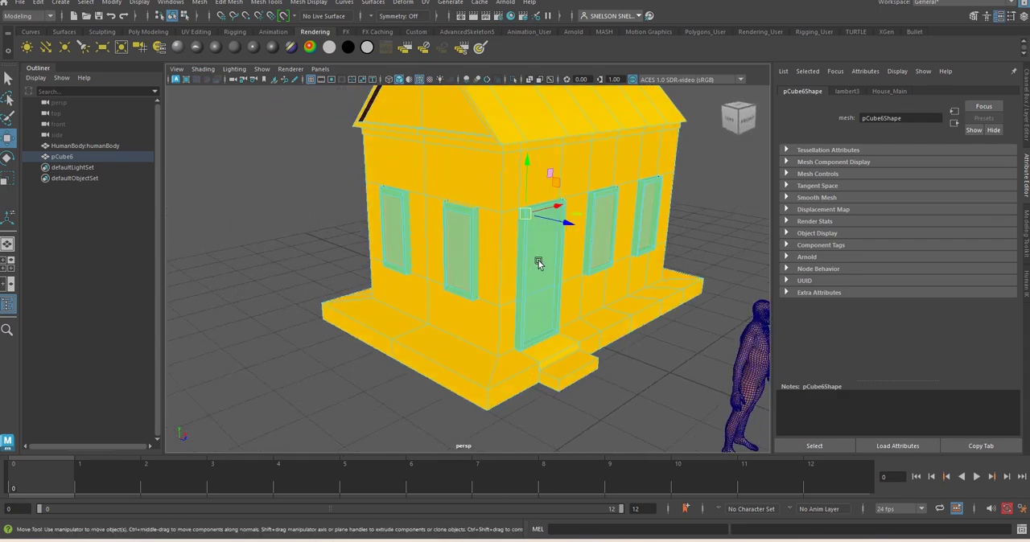
# Assign a new Lambert material to the selected window panes, colour it saturated blue, and clear the selection
pyautogui.click(234, 46)
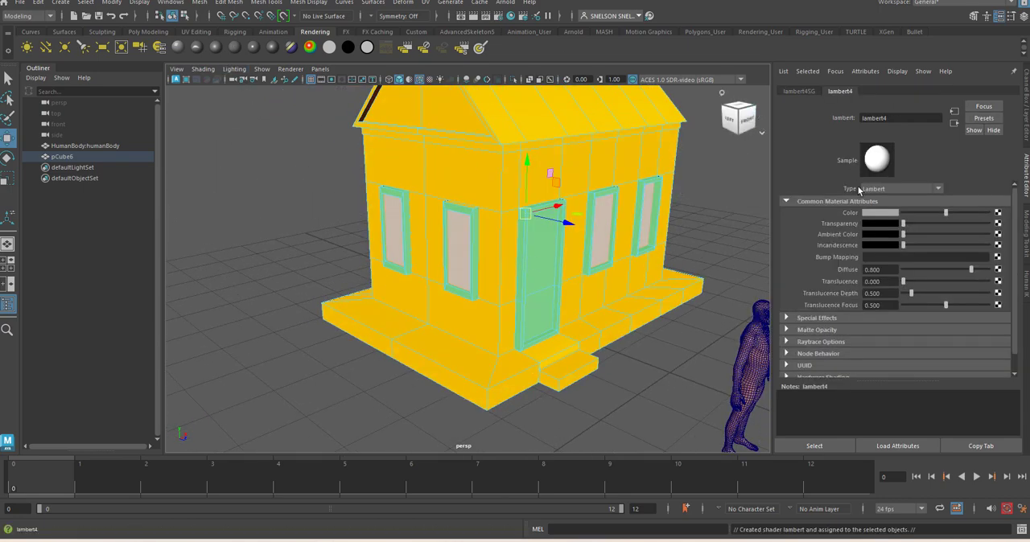
pyautogui.click(875, 215)
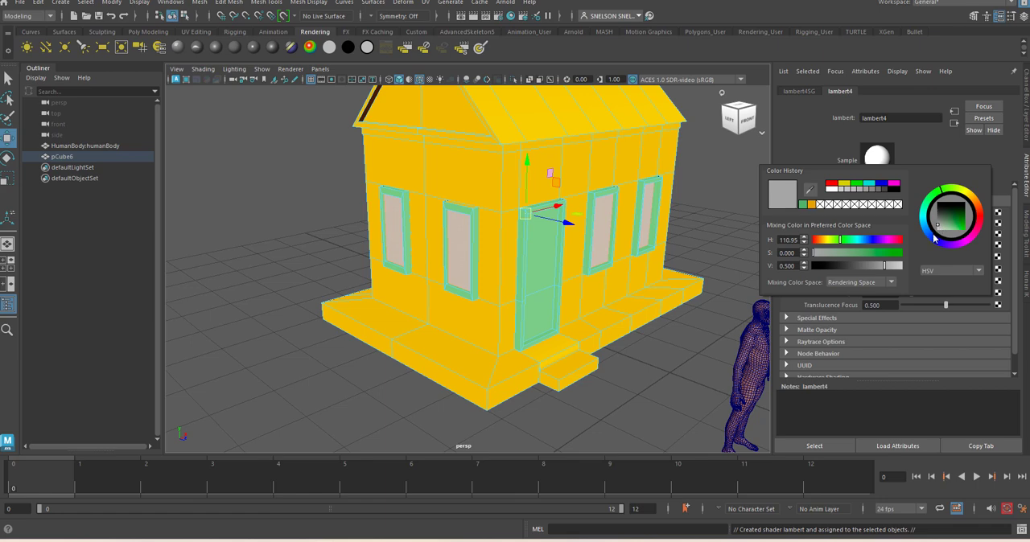
pyautogui.moveTo(952, 227); pyautogui.dragTo(953, 232)
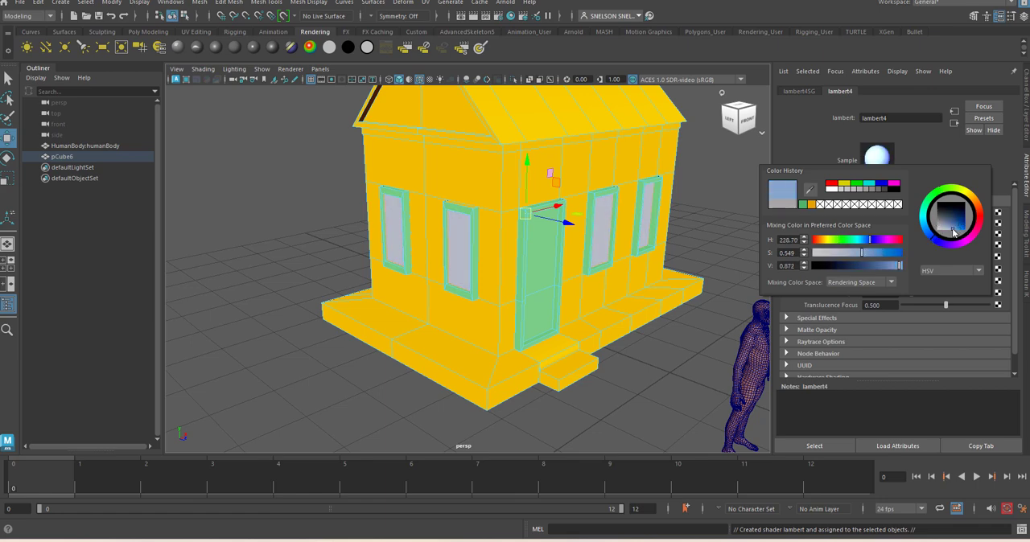
pyautogui.moveTo(880, 254); pyautogui.dragTo(904, 256)
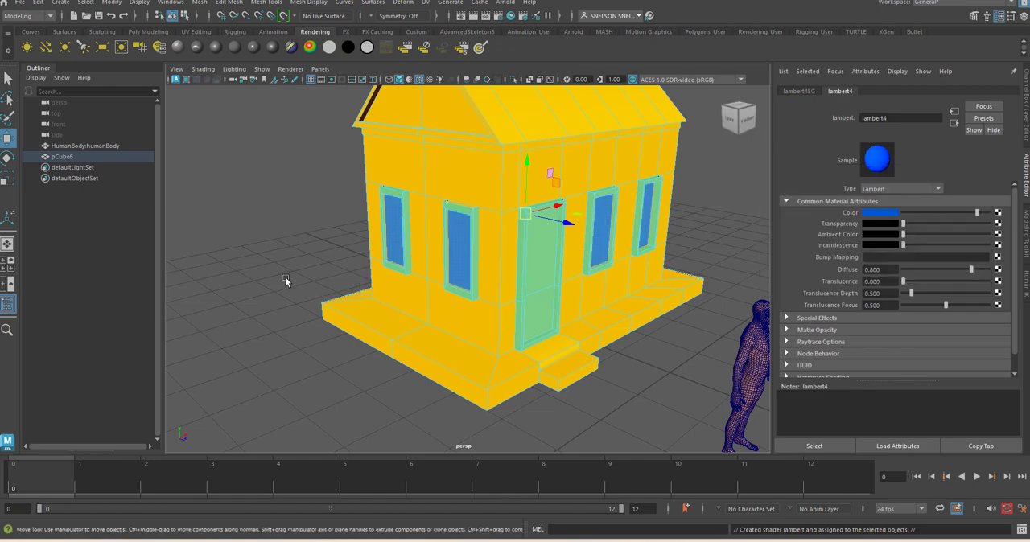
pyautogui.click(285, 277)
# Assign a new Lambert material named Door to the door's inner panel faces and colour it pinkish red
pyautogui.keyDown('alt'); pyautogui.moveTo(410, 308); pyautogui.dragTo(482, 306); pyautogui.keyUp('alt')
pyautogui.click(453, 268)
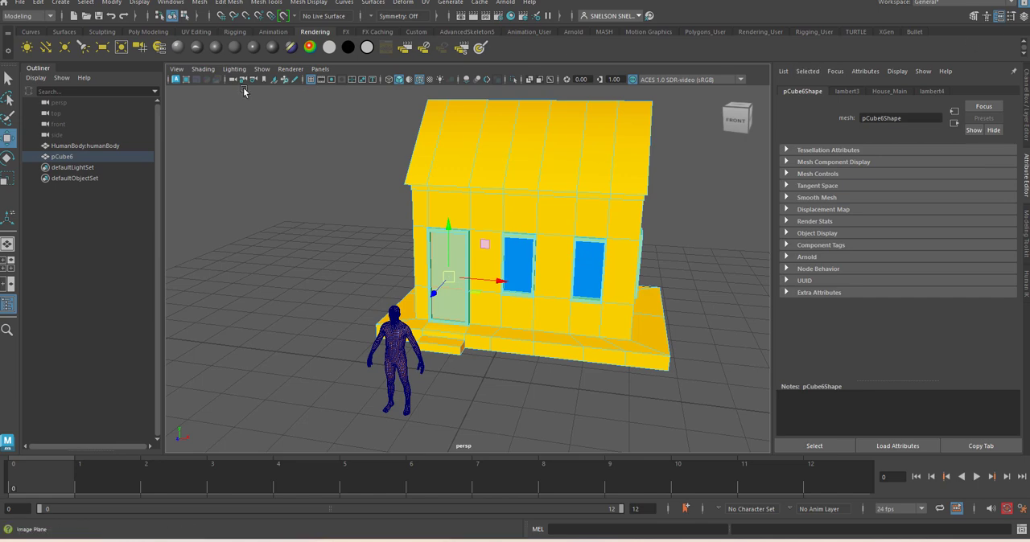
pyautogui.click(234, 46)
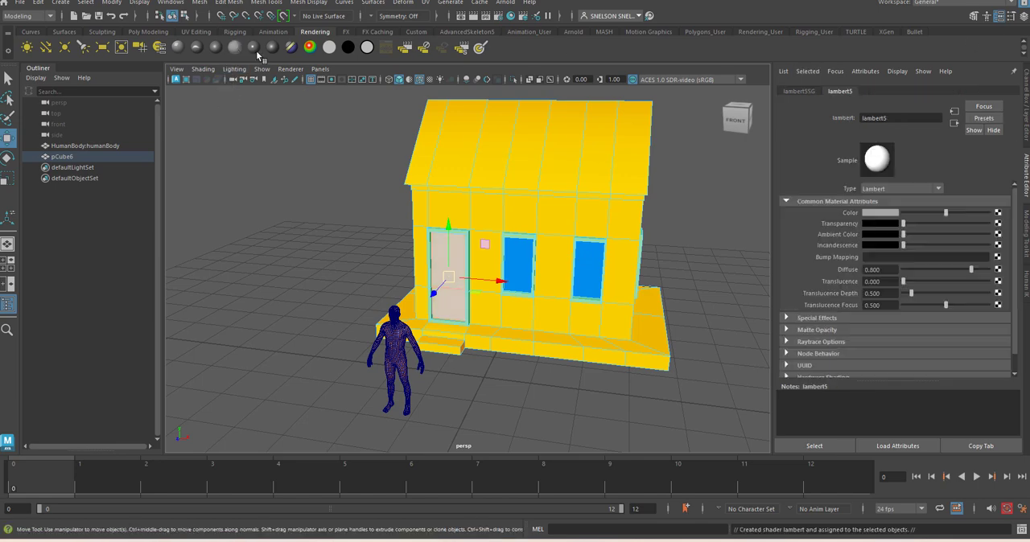
pyautogui.doubleClick(906, 119)
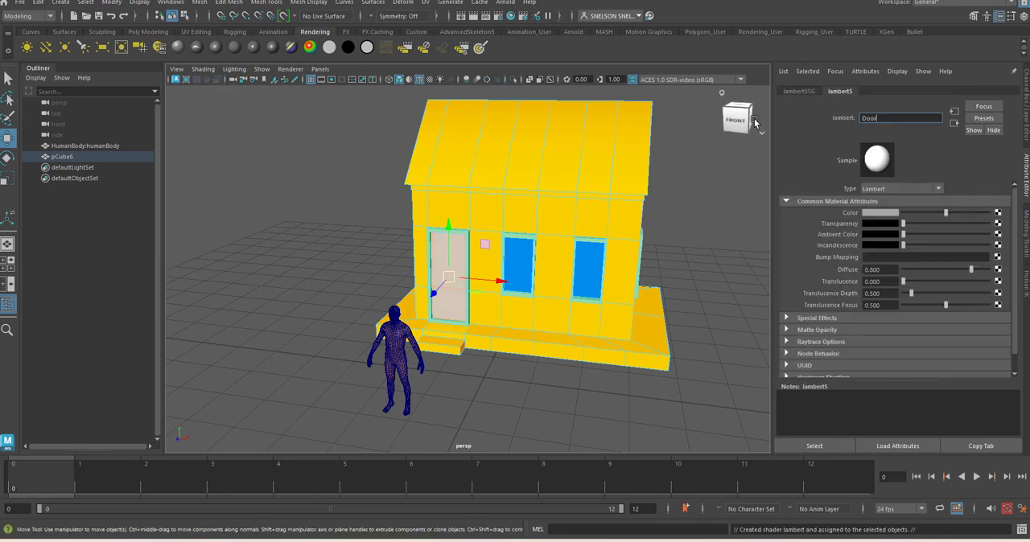
pyautogui.click(881, 212)
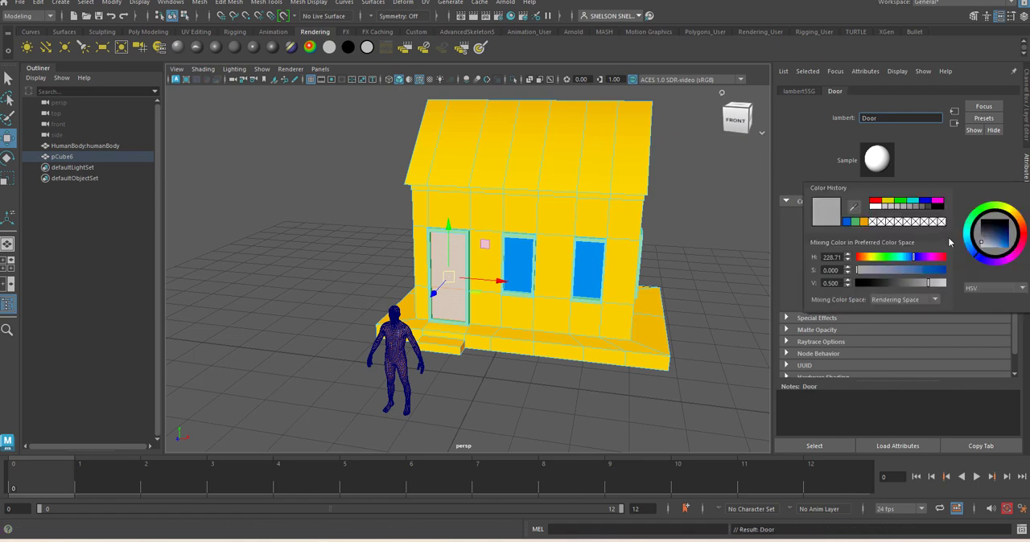
pyautogui.moveTo(1010, 244); pyautogui.dragTo(1005, 244)
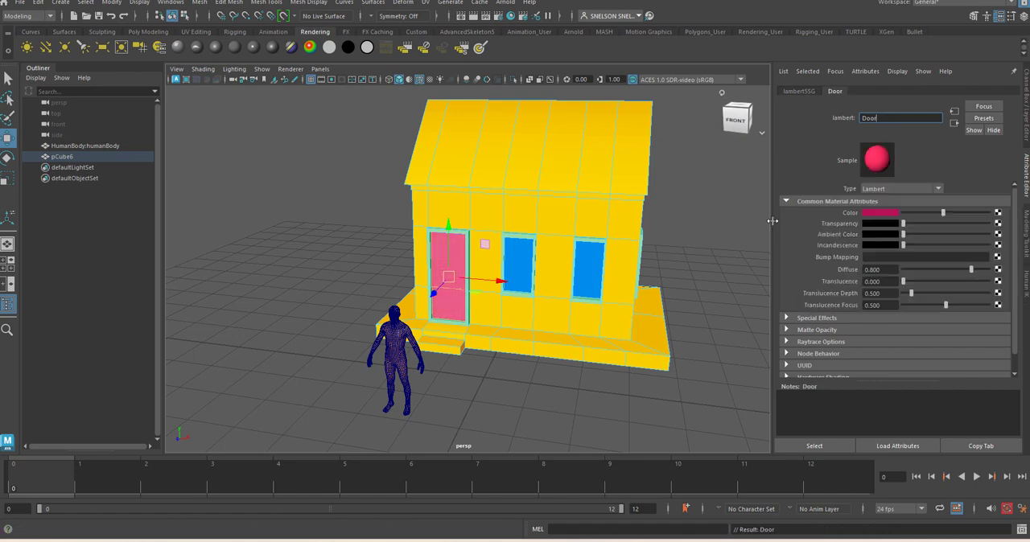
pyautogui.click(698, 219)
# Box-select all the roof faces from the front view, leaving out the walls below the eaves
pyautogui.keyDown('alt'); pyautogui.moveTo(626, 328); pyautogui.dragTo(552, 403); pyautogui.keyUp('alt')
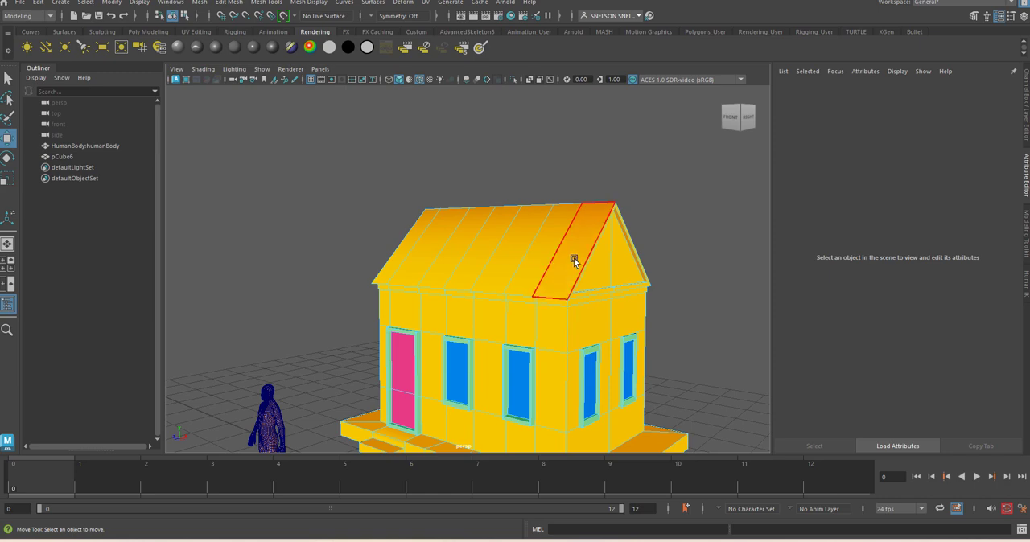
pyautogui.keyDown('alt'); pyautogui.moveTo(603, 276); pyautogui.dragTo(520, 215); pyautogui.keyUp('alt')
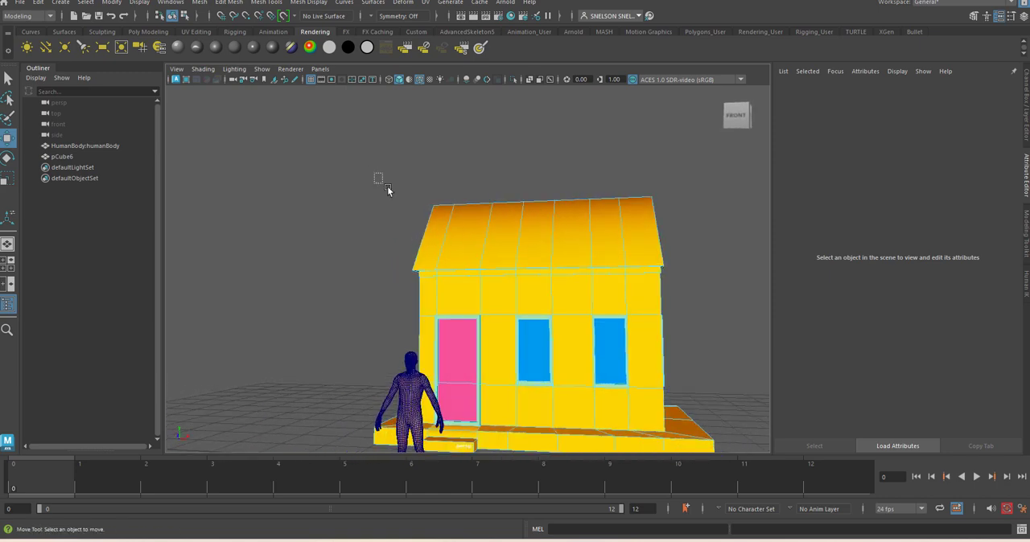
pyautogui.moveTo(387, 188); pyautogui.dragTo(672, 281)
pyautogui.moveTo(354, 304); pyautogui.dragTo(715, 278)
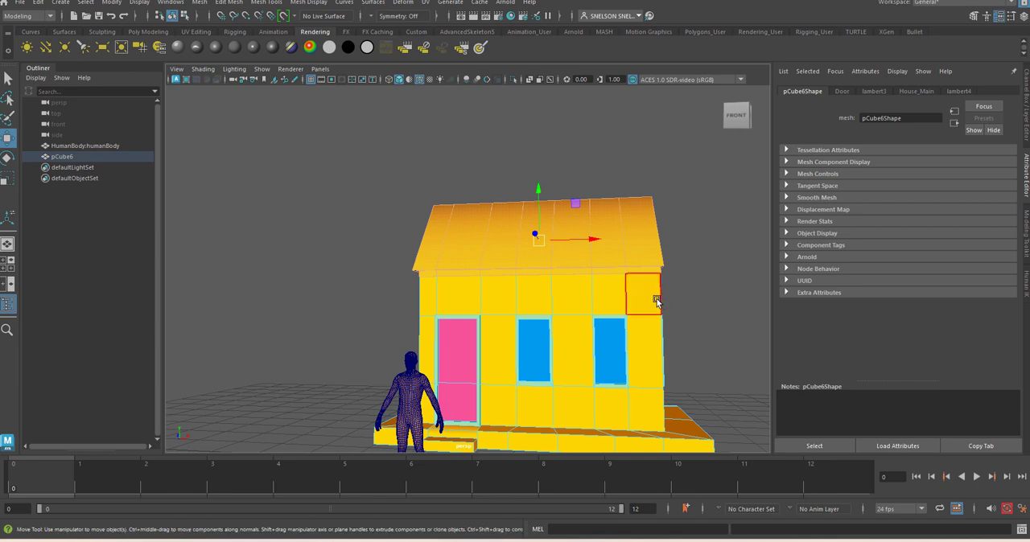
pyautogui.press('space')
pyautogui.moveTo(657, 300); pyautogui.dragTo(657, 329)
pyautogui.moveTo(318, 141); pyautogui.dragTo(605, 224)
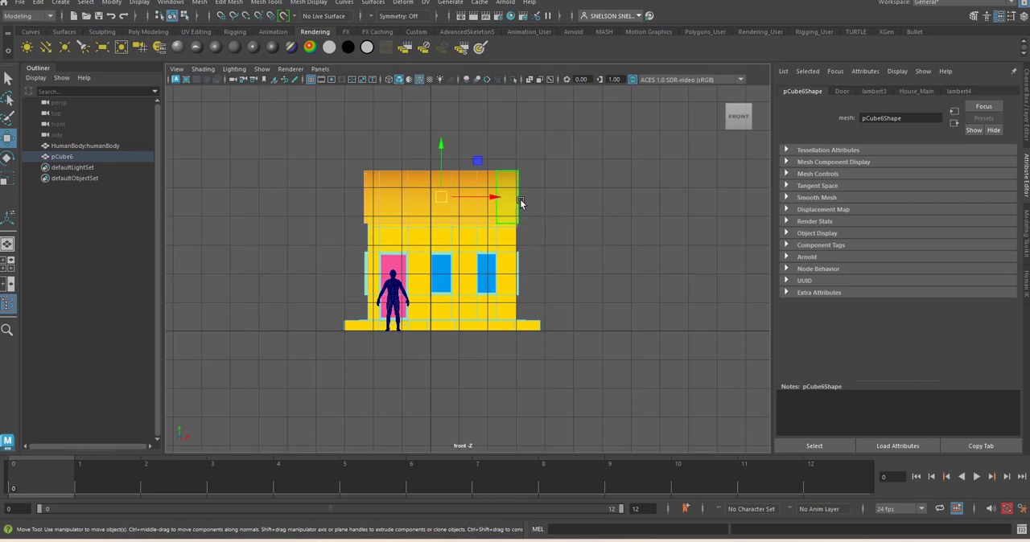
pyautogui.press('space')
pyautogui.moveTo(520, 199); pyautogui.dragTo(525, 178)
# Check the roof face selection around and underneath the house, also in wireframe display
pyautogui.keyDown('alt'); pyautogui.moveTo(691, 252); pyautogui.dragTo(508, 279); pyautogui.keyUp('alt')
pyautogui.press('super')
pyautogui.press('super')
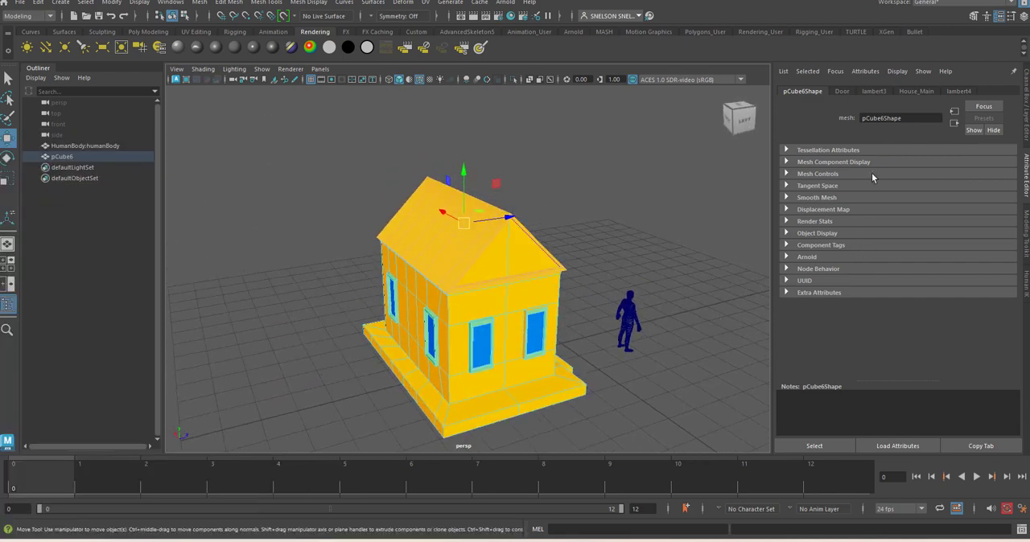
pyautogui.moveTo(578, 211)
pyautogui.keyDown('alt'); pyautogui.mouseDown()
pyautogui.moveTo(594, 214)
pyautogui.moveTo(605, 161)
pyautogui.moveTo(566, 195)
pyautogui.mouseUp(); pyautogui.keyUp('alt')
pyautogui.keyDown('alt'); pyautogui.moveTo(567, 195); pyautogui.dragTo(544, 190, button='right'); pyautogui.keyUp('alt')
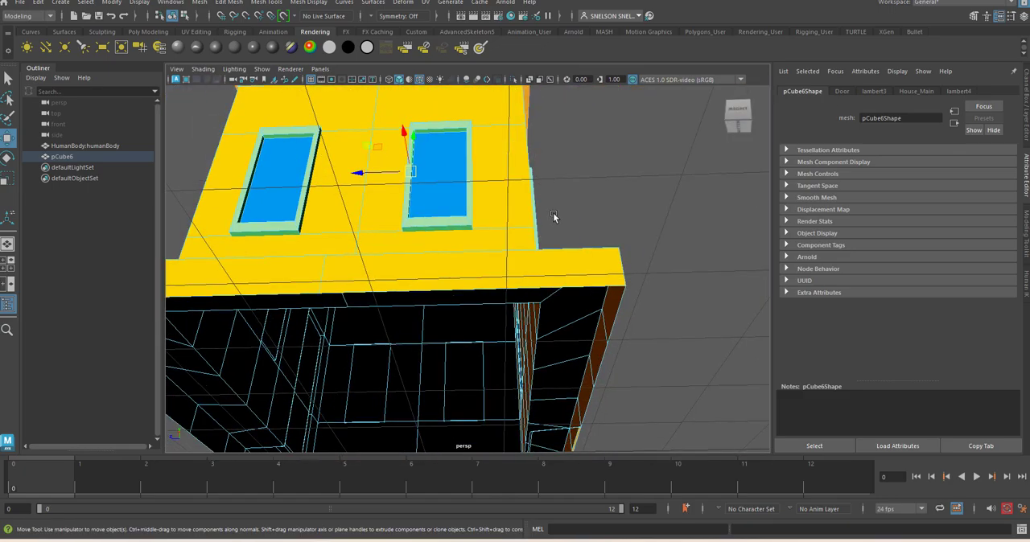
pyautogui.press('4')
pyautogui.scroll(-8, 568, 256)
pyautogui.keyDown('alt'); pyautogui.moveTo(618, 258); pyautogui.dragTo(711, 276); pyautogui.keyUp('alt')
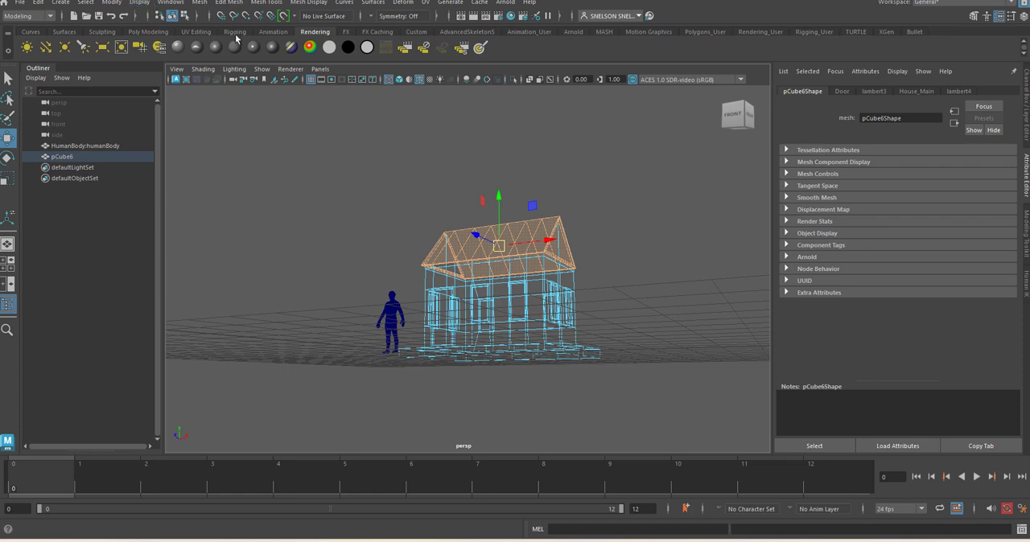
# Assign a new Lambert material to the selected roof faces, colour it dark brown (about H 31, S 1, V 0.09), and restore shaded display
pyautogui.click(235, 45)
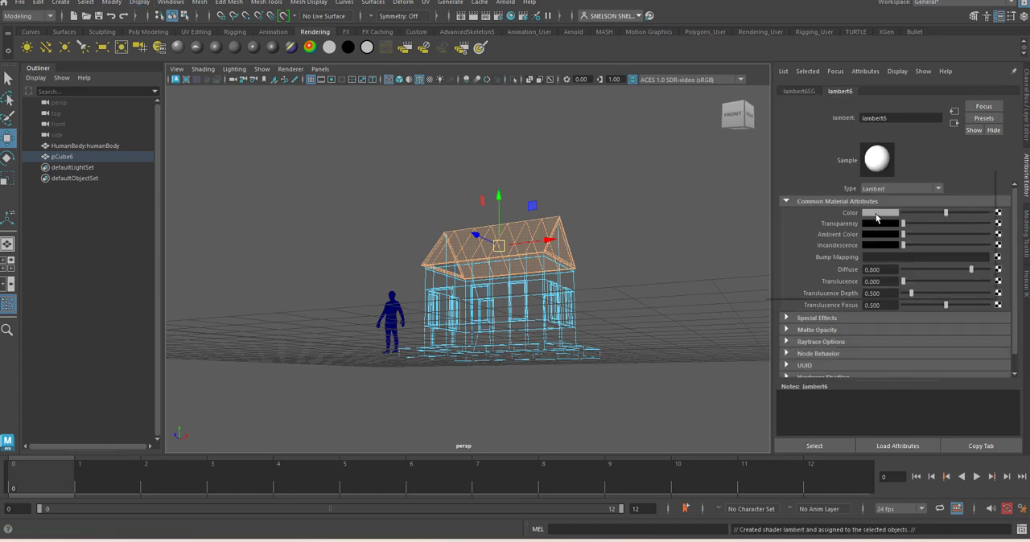
pyautogui.click(877, 215)
pyautogui.click(963, 234)
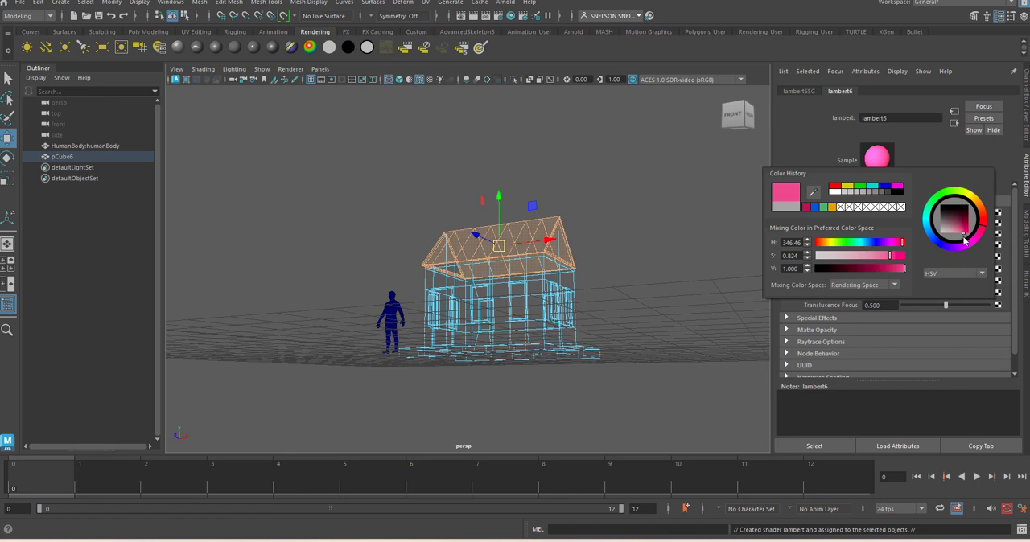
pyautogui.moveTo(965, 239); pyautogui.dragTo(984, 196)
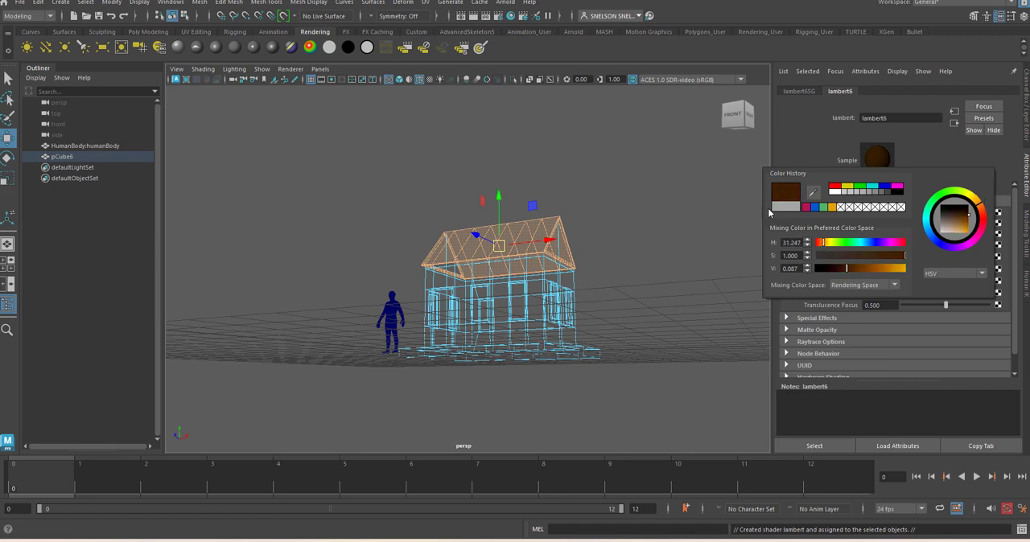
pyautogui.click(685, 235)
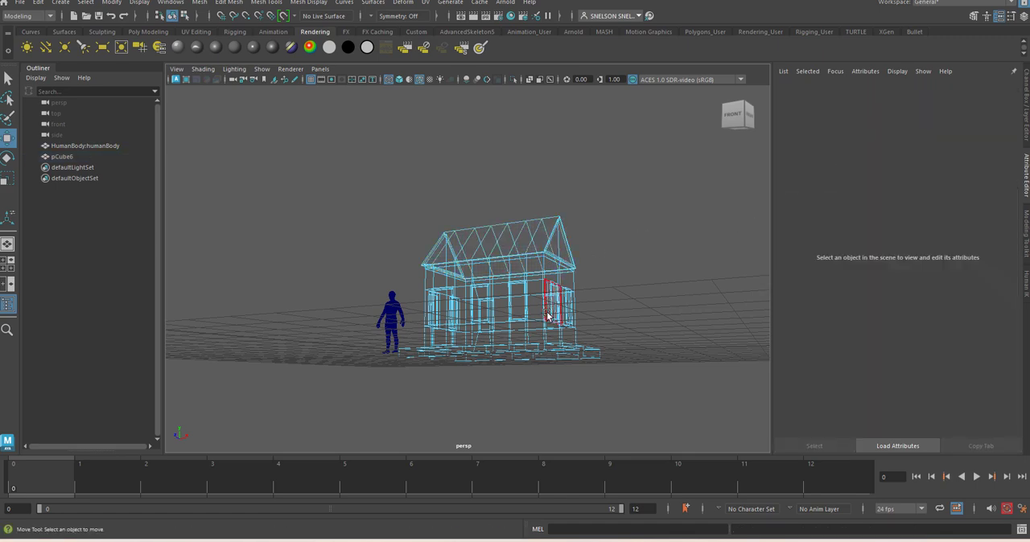
pyautogui.press('5')
pyautogui.moveTo(660, 231)
pyautogui.keyDown('alt'); pyautogui.mouseDown()
pyautogui.moveTo(651, 252)
pyautogui.moveTo(547, 244)
pyautogui.mouseUp(); pyautogui.keyUp('alt')
pyautogui.keyDown('alt'); pyautogui.moveTo(548, 243); pyautogui.dragTo(673, 375, button='right'); pyautogui.keyUp('alt')
pyautogui.keyDown('alt'); pyautogui.moveTo(560, 375); pyautogui.dragTo(650, 331); pyautogui.keyUp('alt')
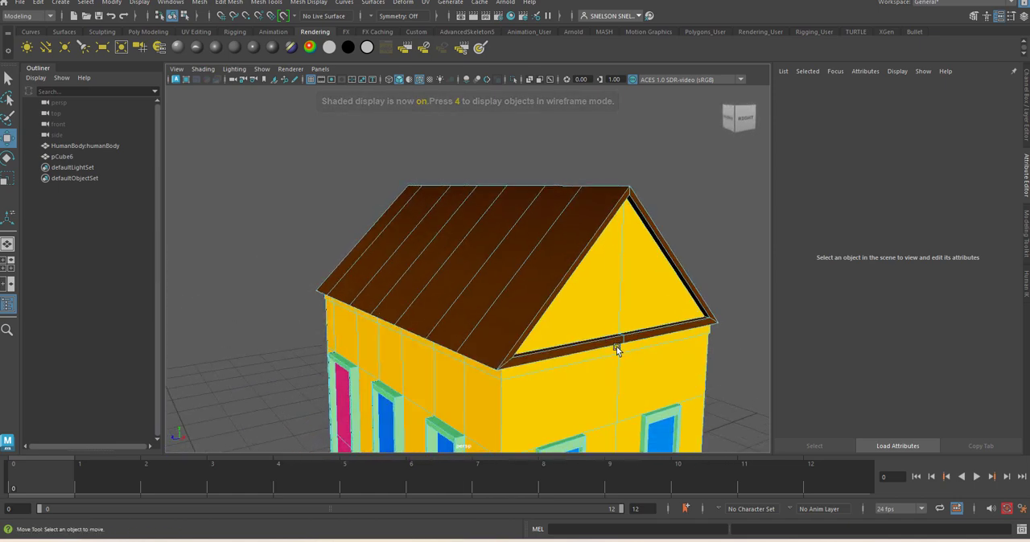
# Box-select all the faces of the foundation slab and entrance steps from the side, leaving out the walls
pyautogui.keyDown('alt'); pyautogui.moveTo(616, 350); pyautogui.dragTo(578, 326, button='right'); pyautogui.keyUp('alt')
pyautogui.press('space')
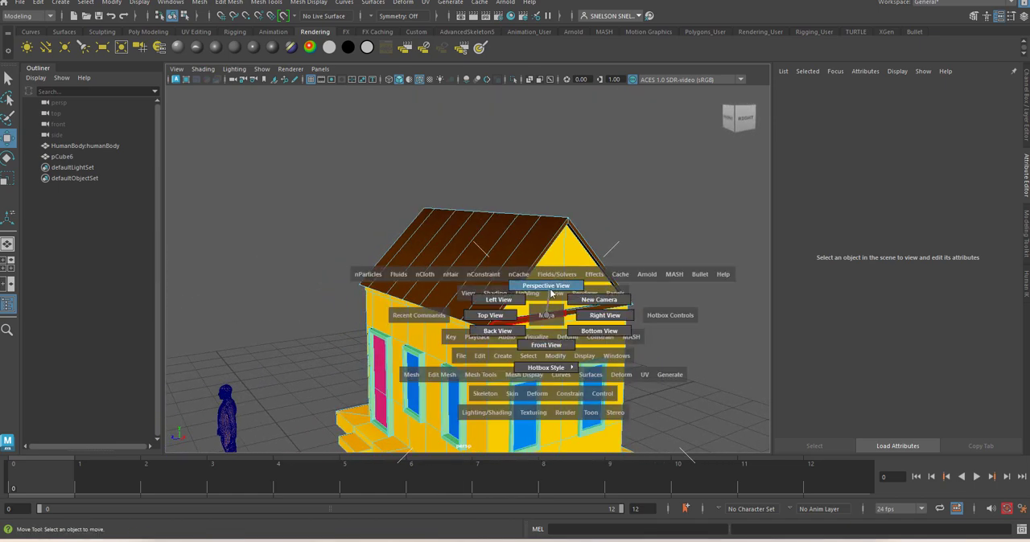
pyautogui.keyDown('alt'); pyautogui.moveTo(559, 301); pyautogui.dragTo(481, 322); pyautogui.keyUp('alt')
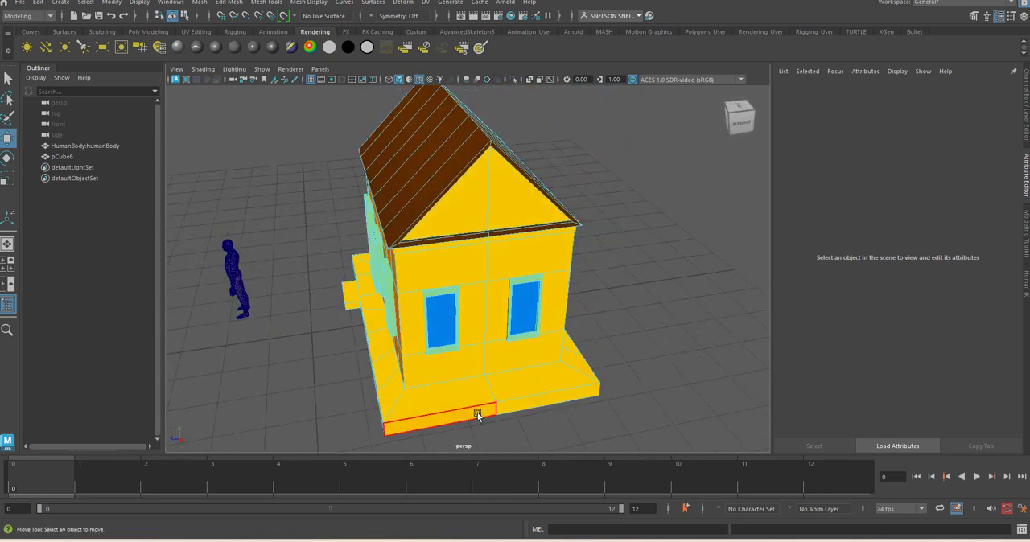
pyautogui.keyDown('alt'); pyautogui.moveTo(528, 419); pyautogui.dragTo(519, 386); pyautogui.keyUp('alt')
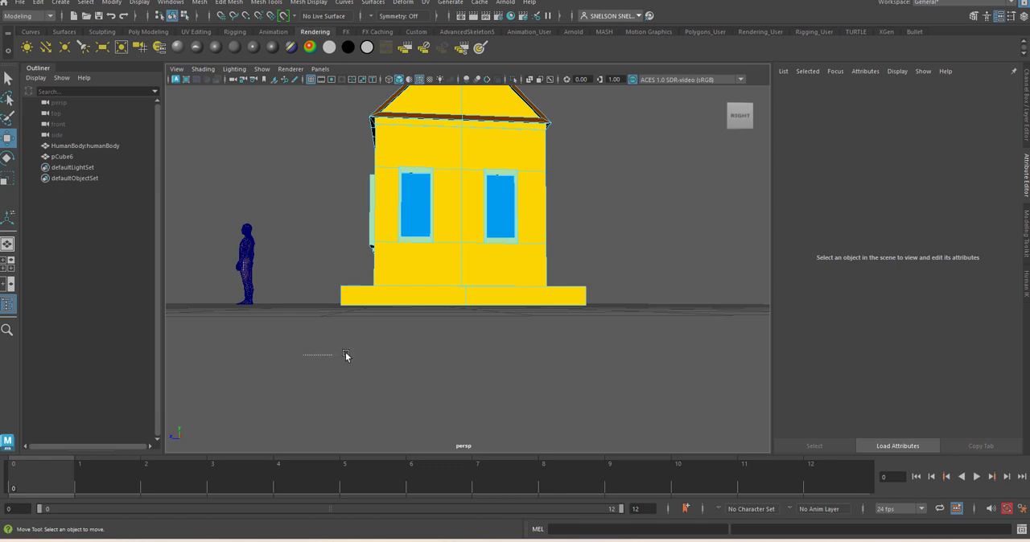
pyautogui.moveTo(346, 355); pyautogui.dragTo(648, 272)
pyautogui.moveTo(605, 142); pyautogui.dragTo(343, 270)
pyautogui.keyDown('alt'); pyautogui.moveTo(574, 251); pyautogui.dragTo(600, 240); pyautogui.keyUp('alt')
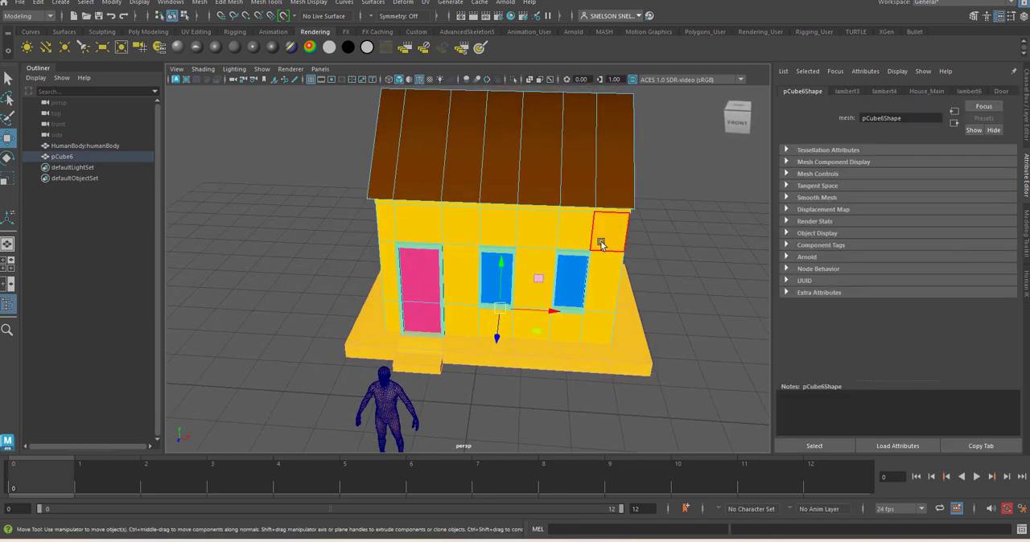
# Assign a new Lambert material to the selected slab and step faces, colour it pale mint green, and clear the selection
pyautogui.click(239, 48)
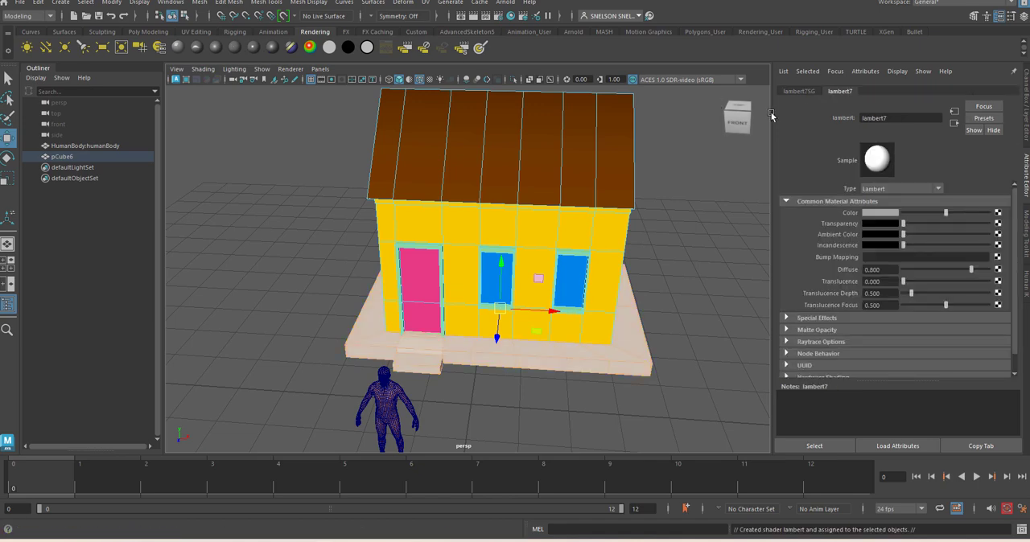
pyautogui.click(875, 214)
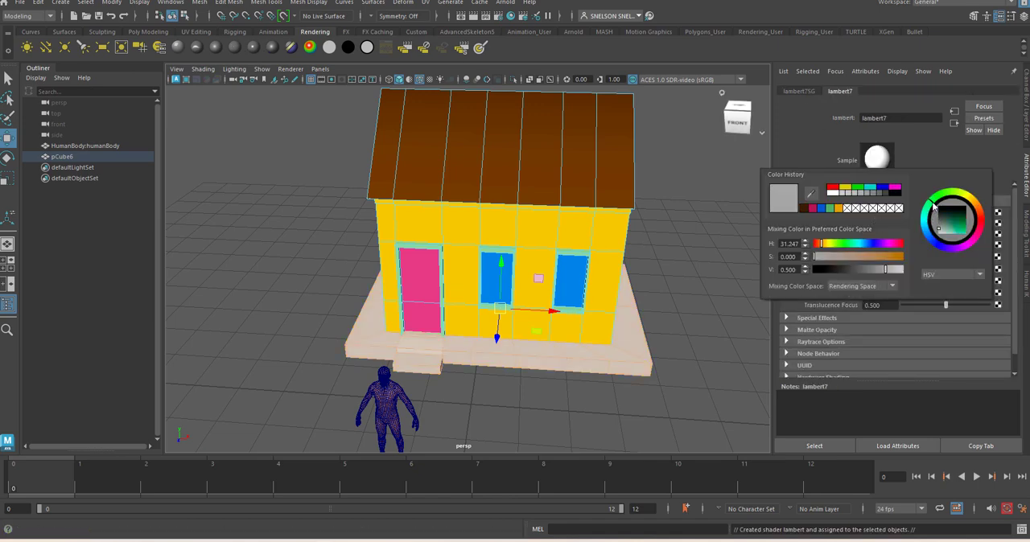
pyautogui.moveTo(945, 229); pyautogui.dragTo(955, 239)
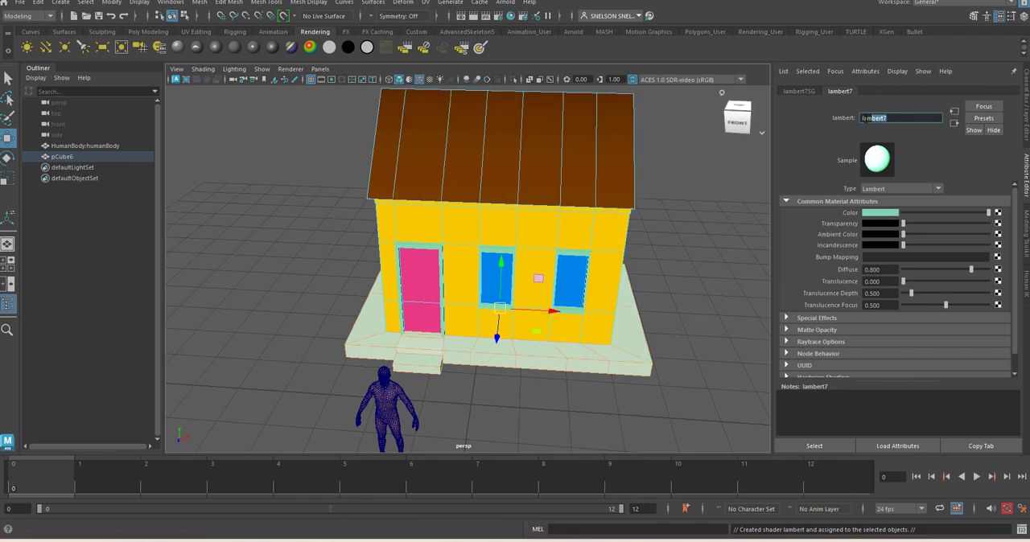
pyautogui.moveTo(873, 119); pyautogui.dragTo(861, 118)
pyautogui.click(705, 323)
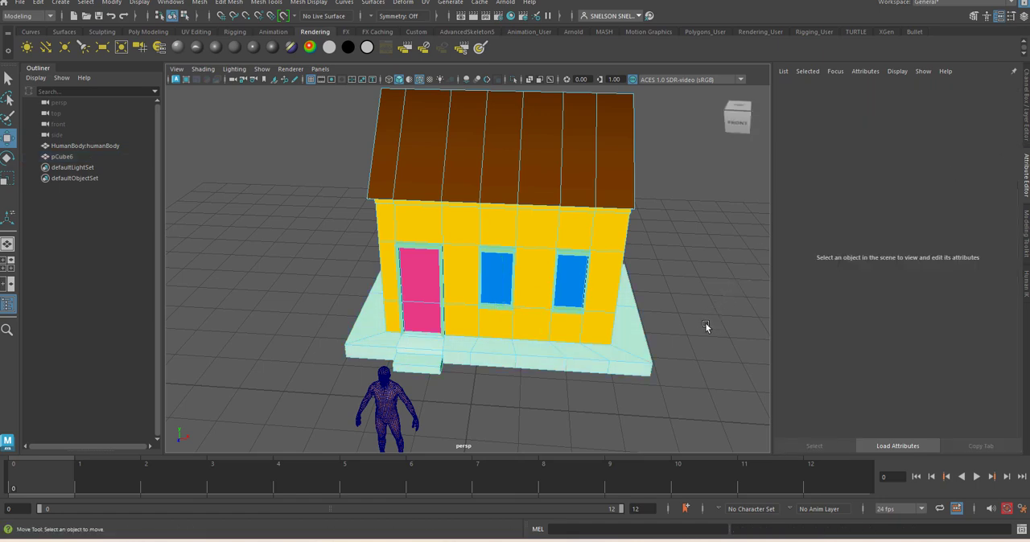
# Return from face selection to object mode and select the whole house mesh
pyautogui.keyDown('alt'); pyautogui.moveTo(544, 321); pyautogui.dragTo(554, 387, button='right'); pyautogui.keyUp('alt')
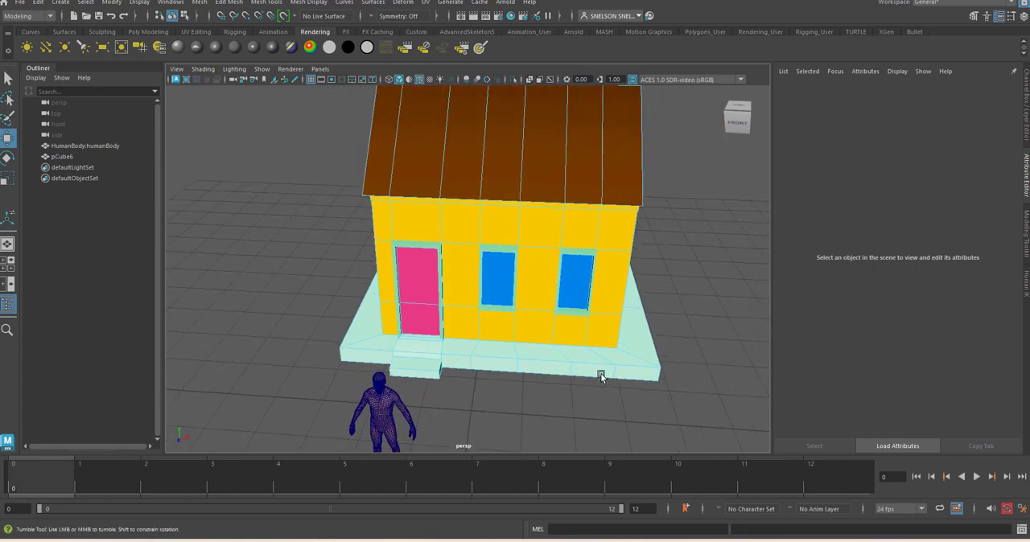
pyautogui.keyDown('alt'); pyautogui.moveTo(603, 375); pyautogui.dragTo(476, 334); pyautogui.keyUp('alt')
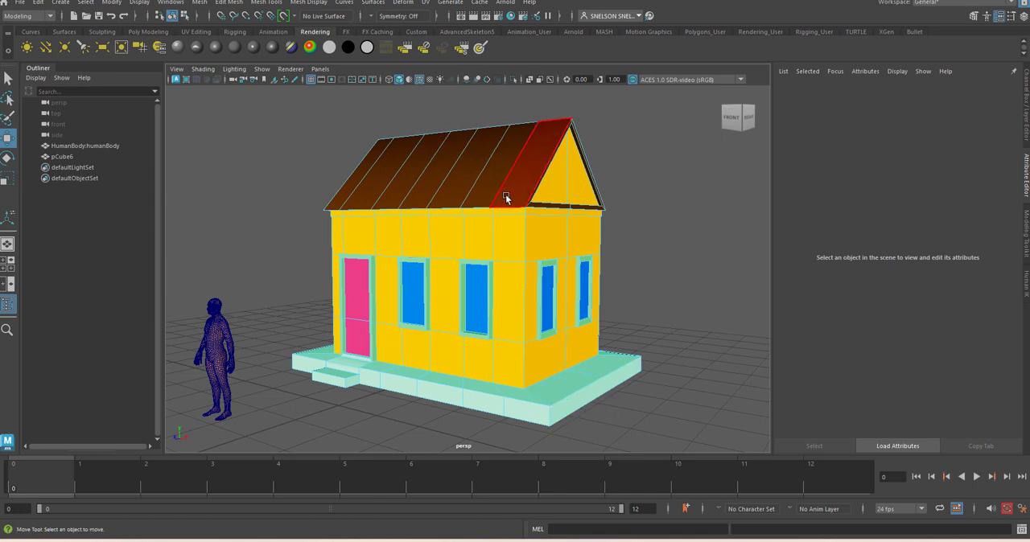
pyautogui.moveTo(540, 159); pyautogui.dragTo(555, 177, button='right')
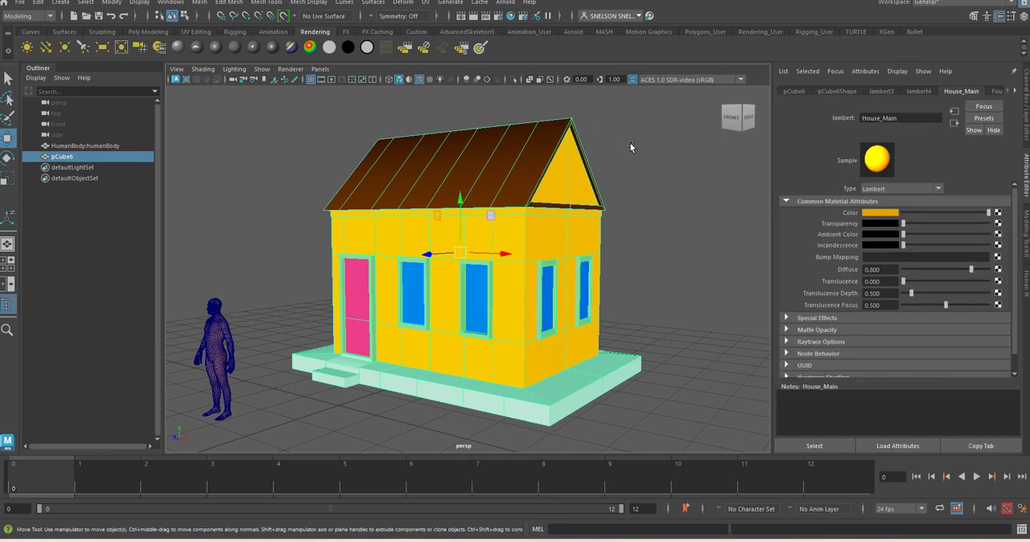
pyautogui.click(631, 146)
pyautogui.click(487, 177)
# Examine the house's UV layout up close in the UV Editor, close the editor, and look over the coloured house
pyautogui.click(425, 2)
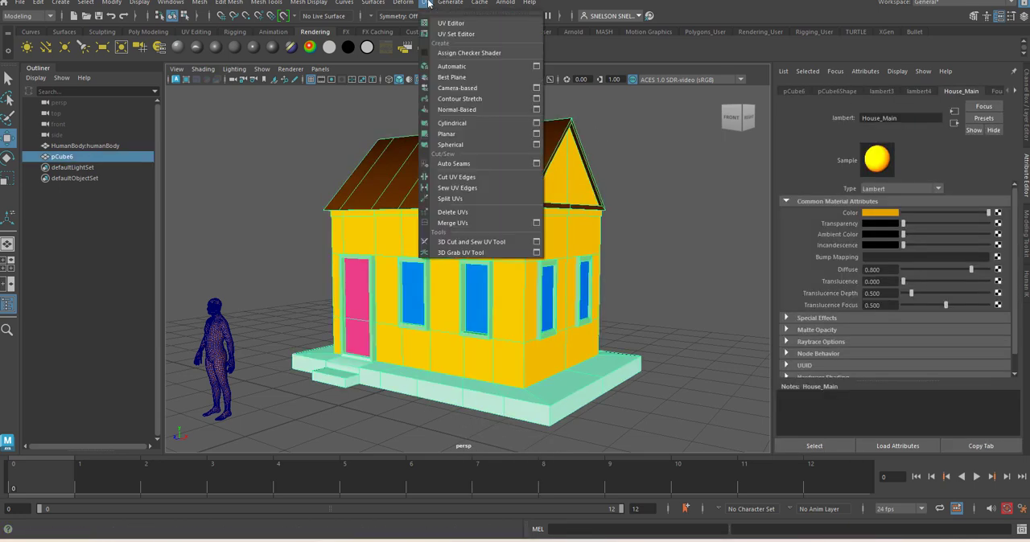
pyautogui.click(426, 2)
pyautogui.click(455, 27)
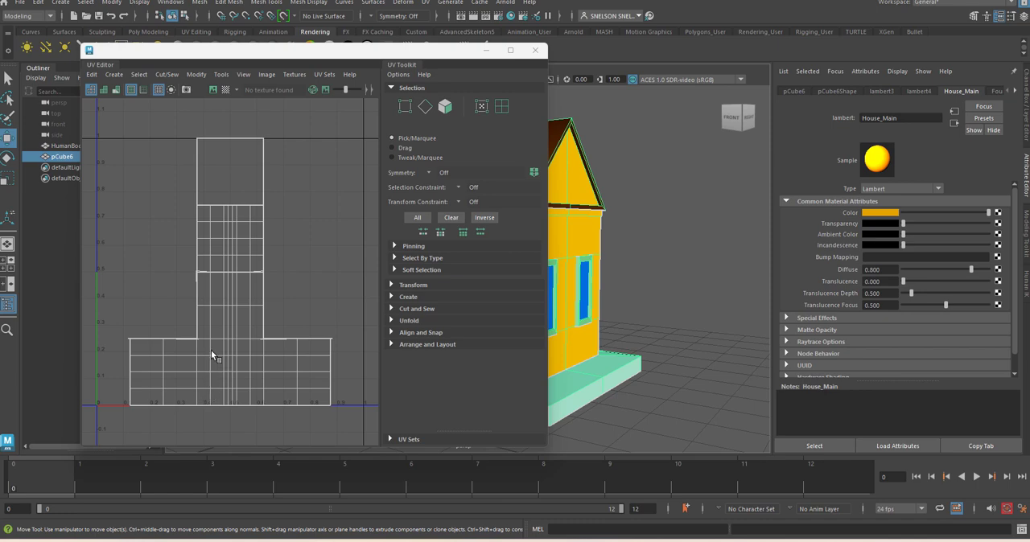
pyautogui.scroll(5, 184, 341)
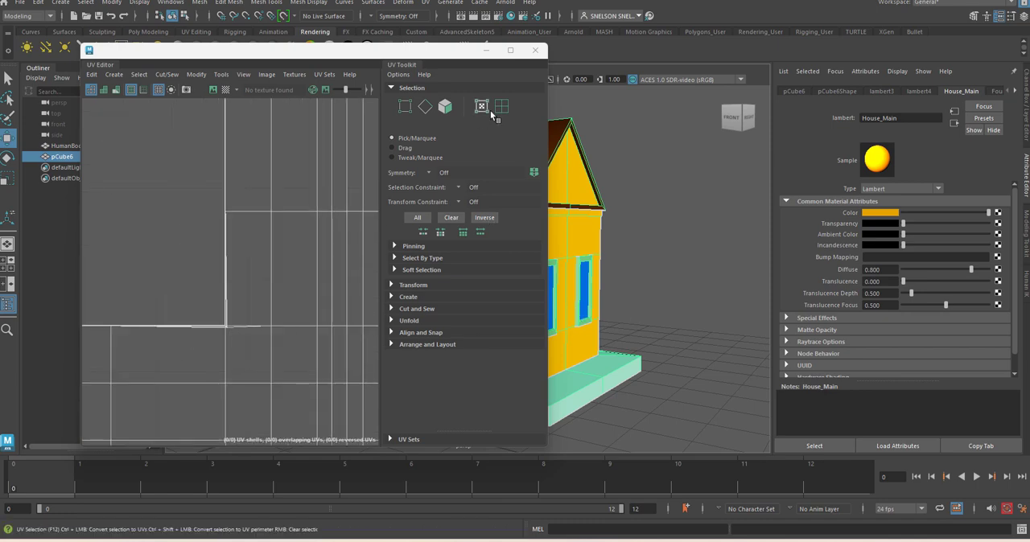
pyautogui.click(535, 50)
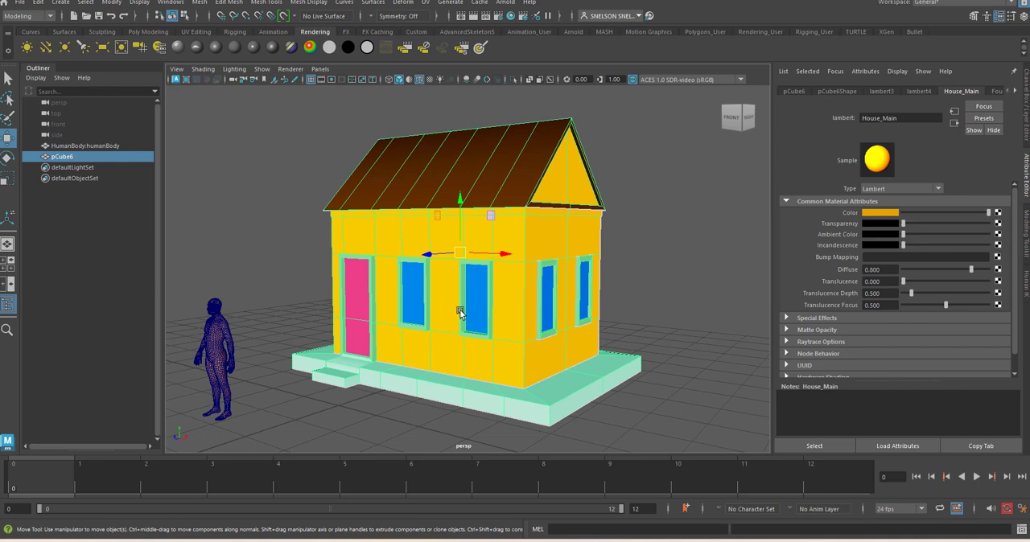
pyautogui.keyDown('alt'); pyautogui.moveTo(392, 319); pyautogui.dragTo(503, 336); pyautogui.keyUp('alt')
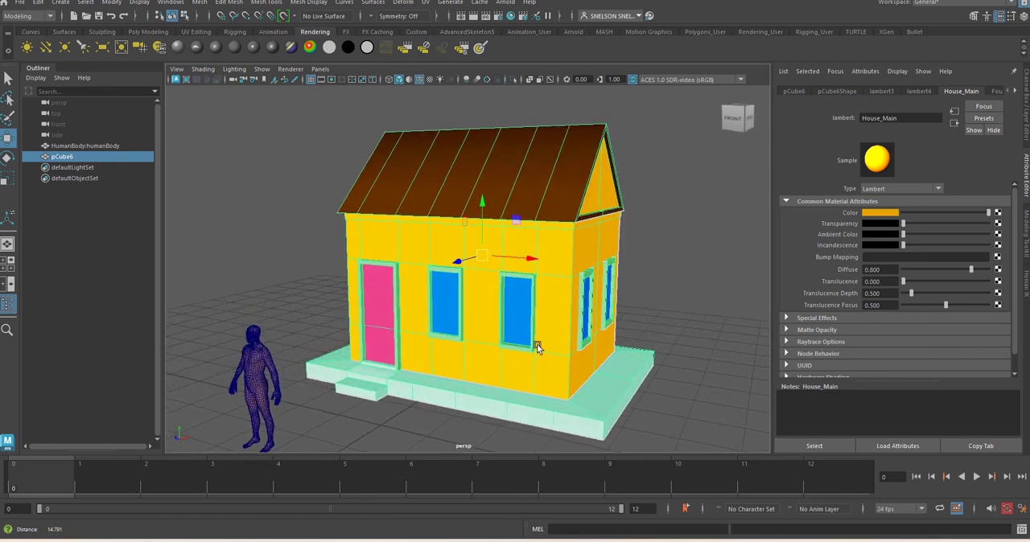
pyautogui.keyDown('alt'); pyautogui.moveTo(539, 348); pyautogui.dragTo(464, 407, button='right'); pyautogui.keyUp('alt')
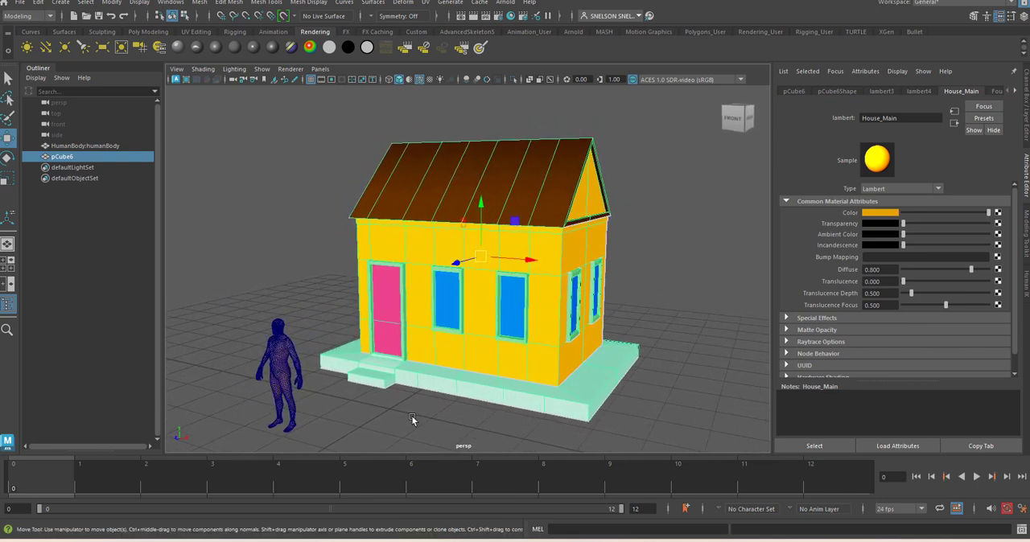